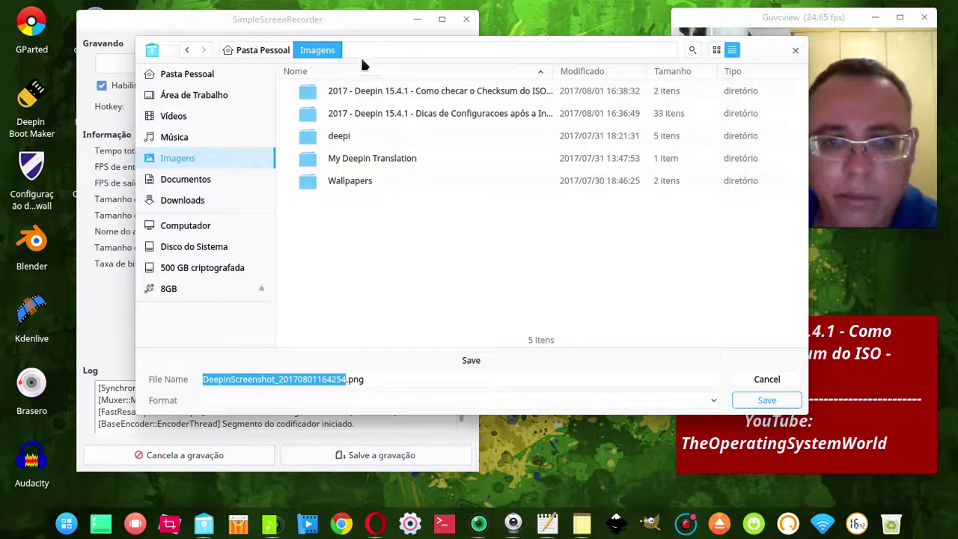
Step: Save the screenshot as 12.png in the folder "2017 - Deepin 15.4.1 - Como checar o Checksum do ISO - August 1"
double_click(397, 91)
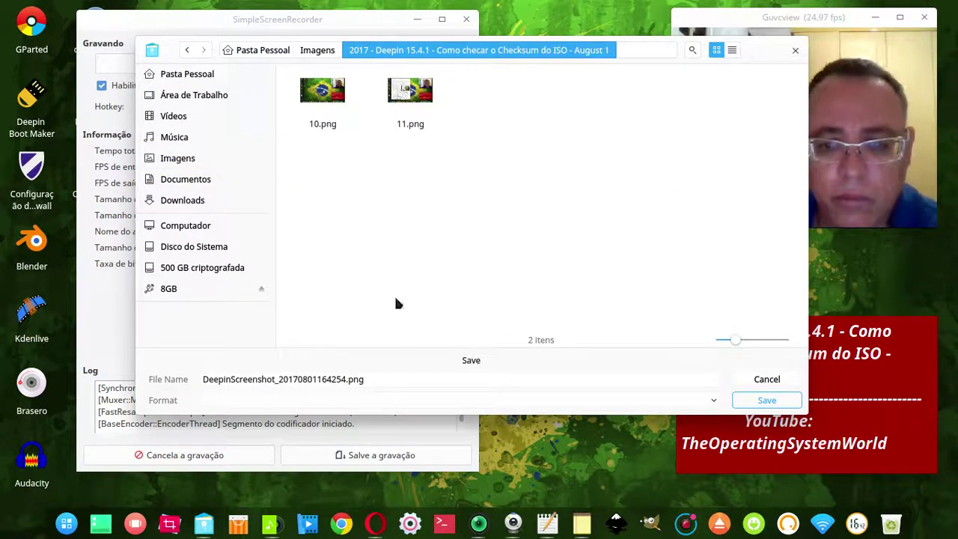
double_click(337, 379)
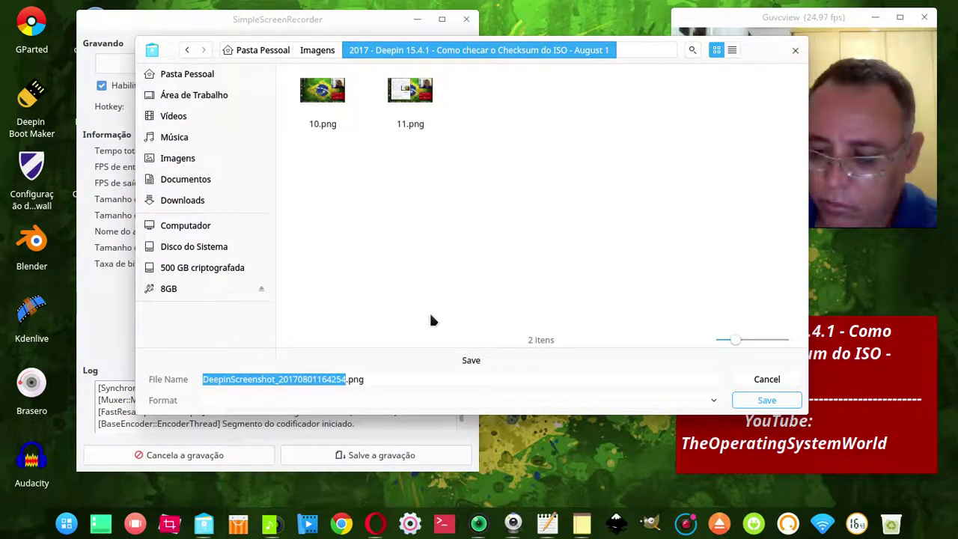
text(12)
key(Return)
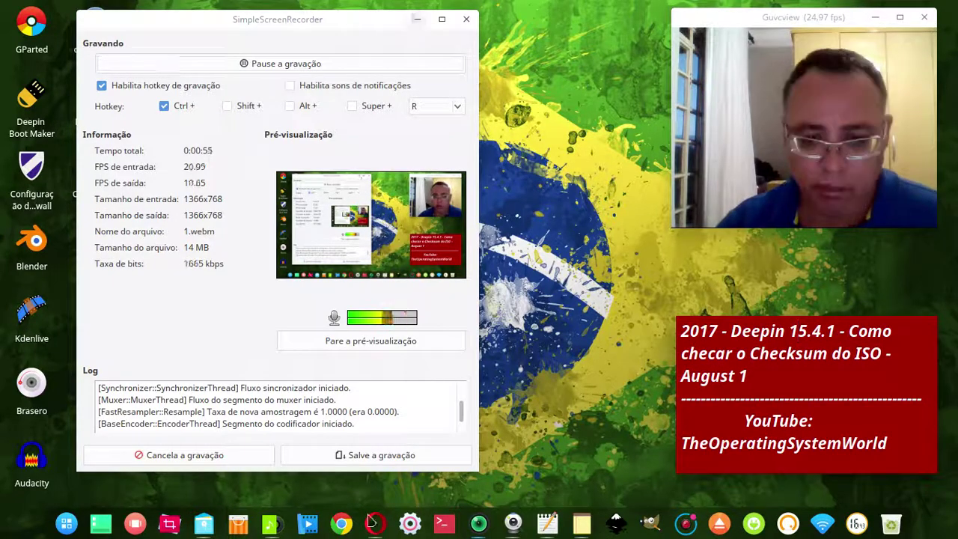
Step: Switch to Opera and open the deepin 15.4.1 download page from the deepin website
click(388, 529)
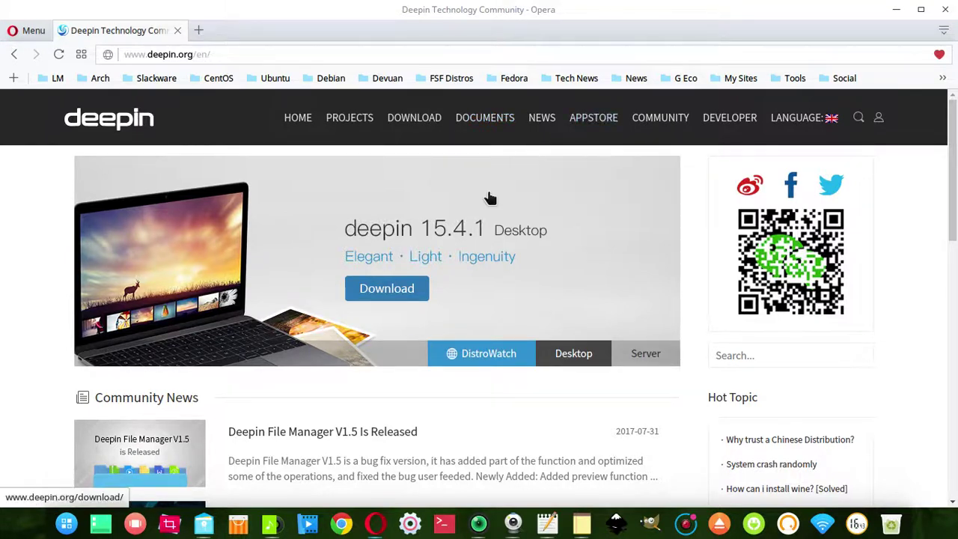
mouse_move(416, 121)
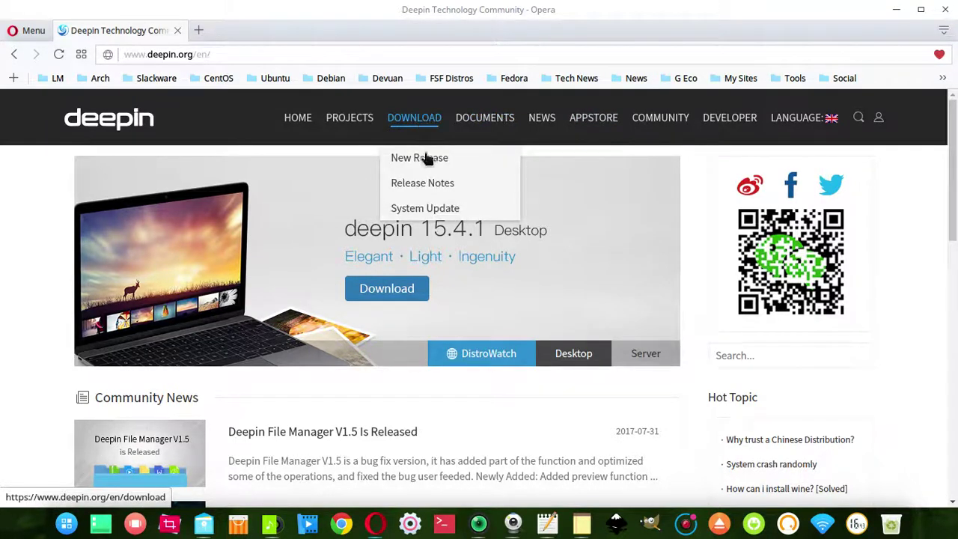
click(394, 292)
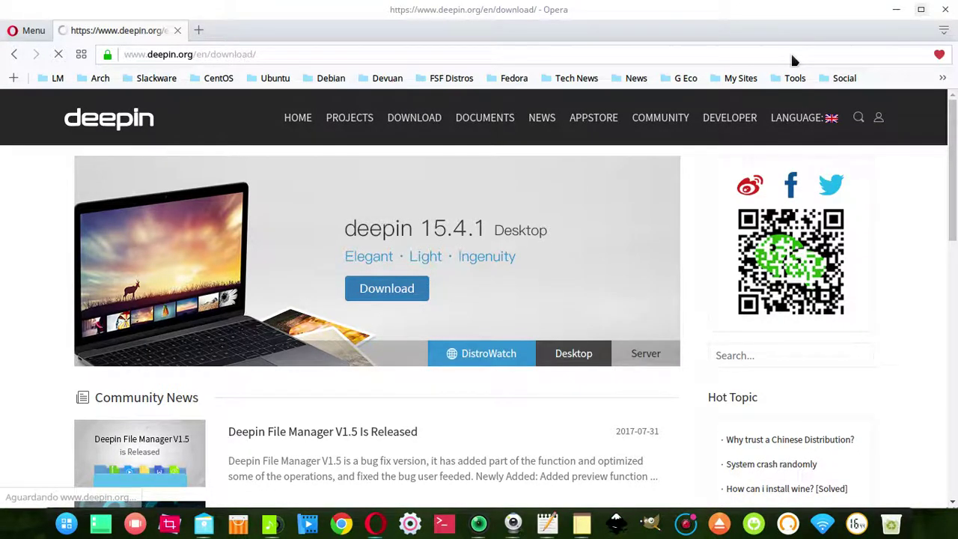
Step: Un-maximize the browser window, then move and resize it and the webcam window so they sit side by side
double_click(808, 9)
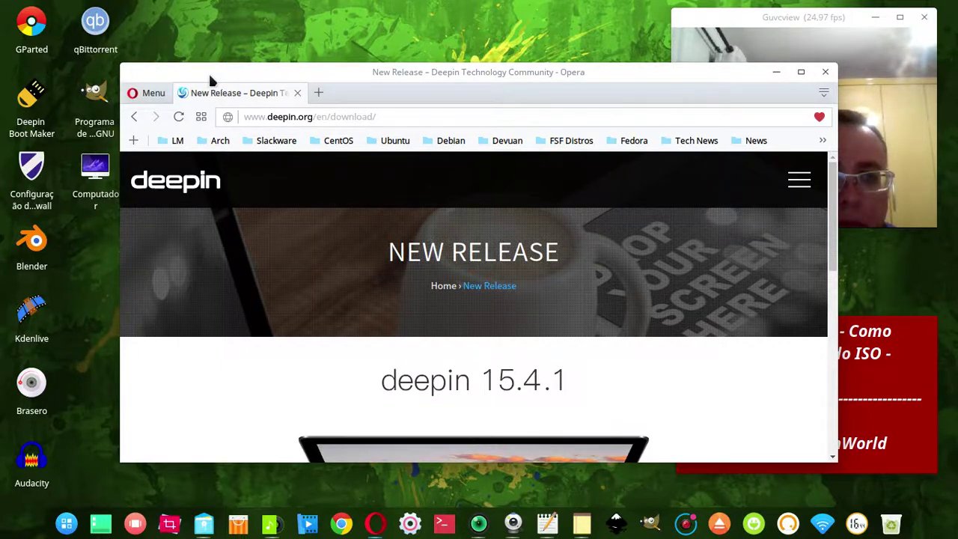
drag(203, 70, 116, 44)
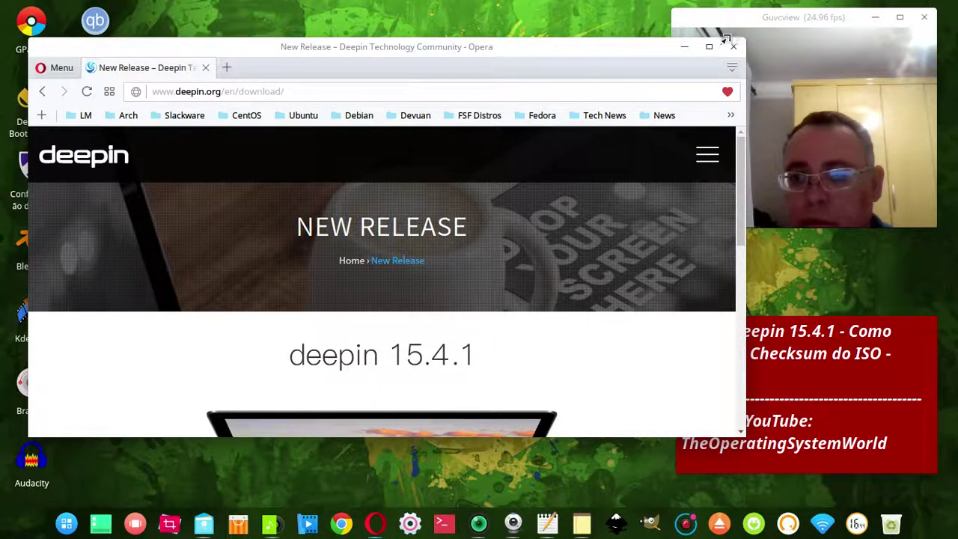
drag(739, 37, 638, 6)
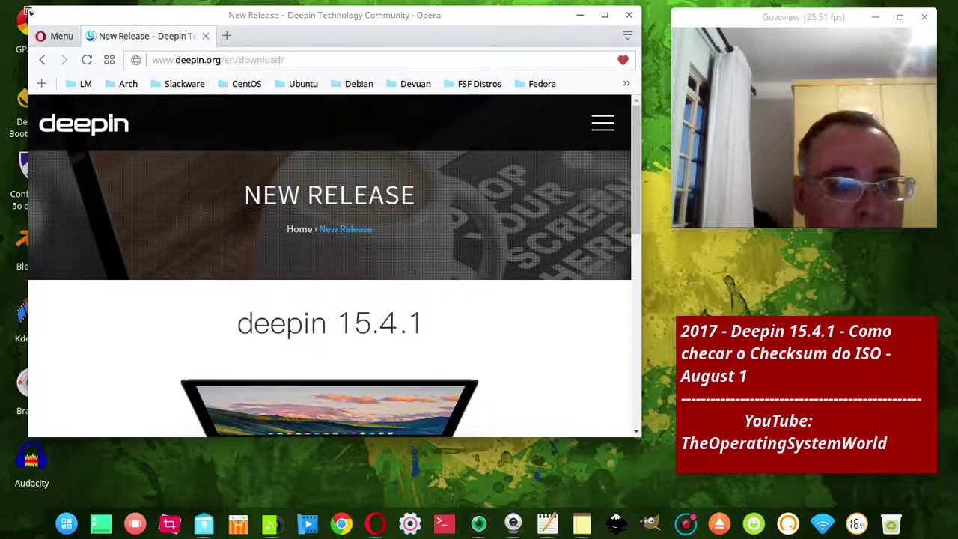
drag(27, 10, 9, 10)
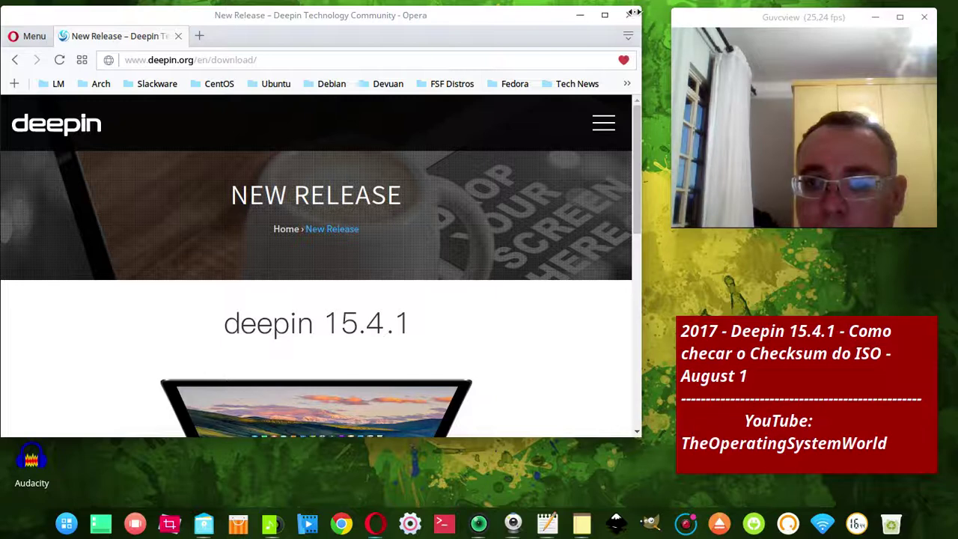
drag(669, 16, 690, 17)
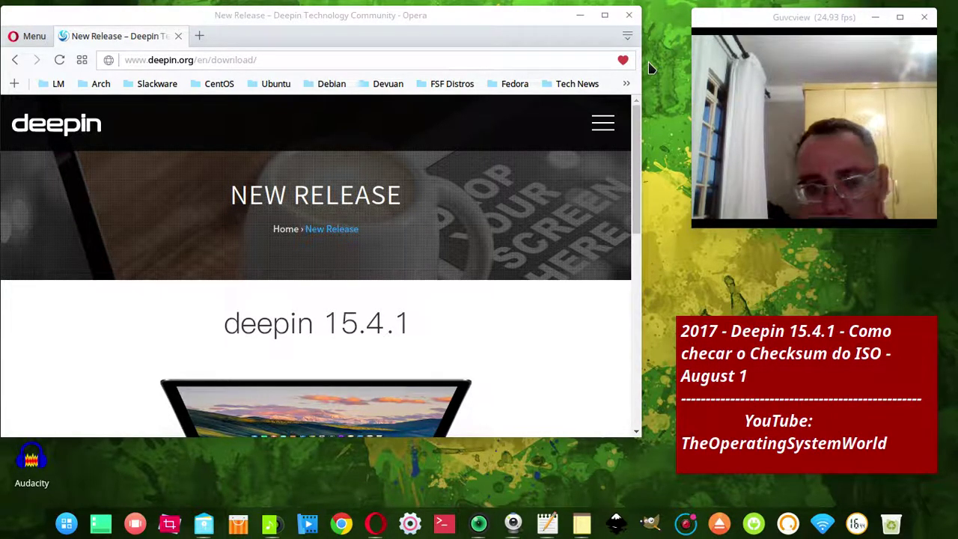
drag(333, 15, 346, 9)
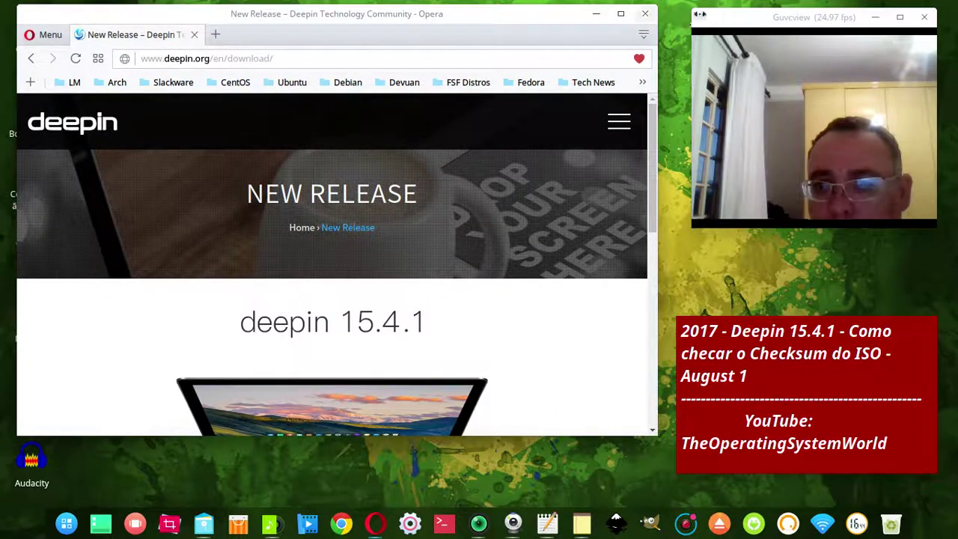
drag(693, 15, 685, 22)
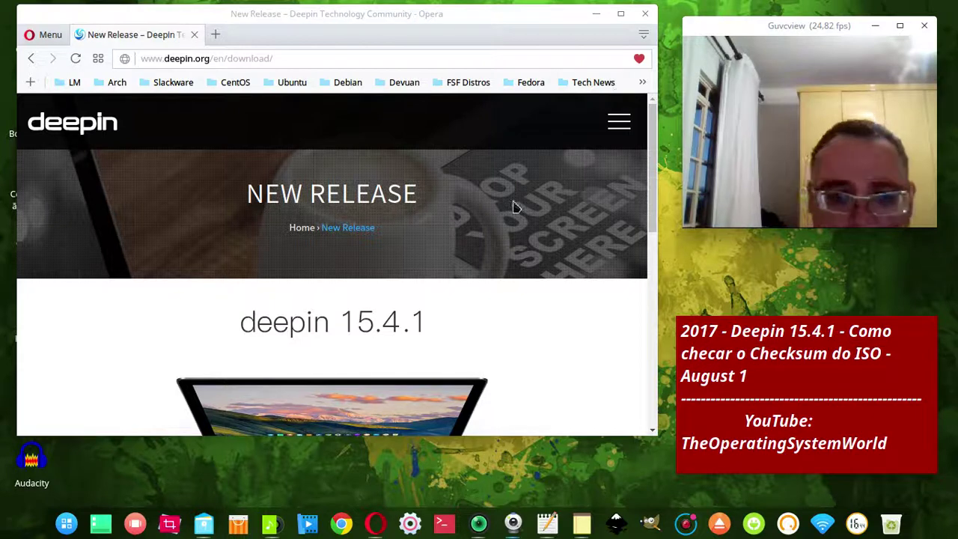
Step: Bring the MD5 checksum under the Download button into view and extend the browser window's height to just above the dock
scroll(515, 207, down, 2)
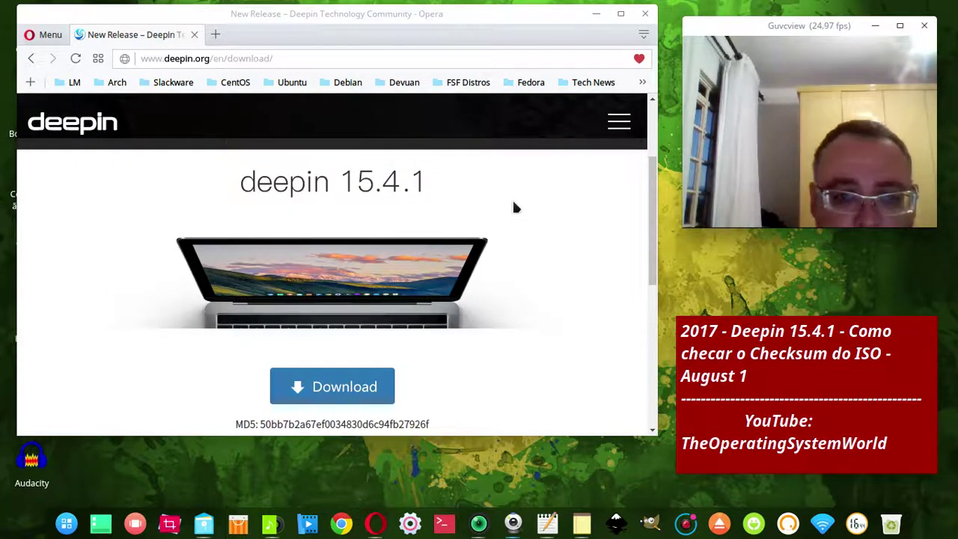
scroll(515, 207, down, 1)
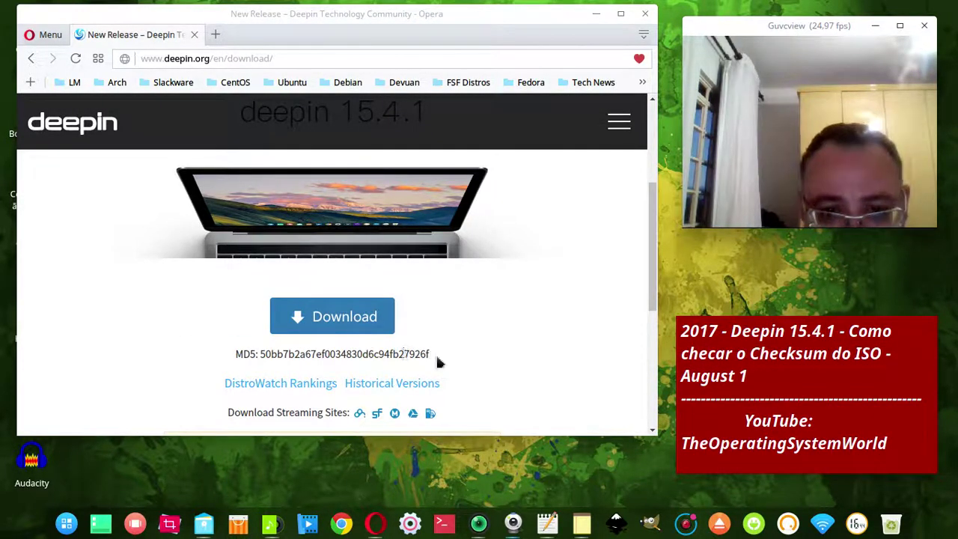
drag(440, 355, 231, 354)
click(460, 352)
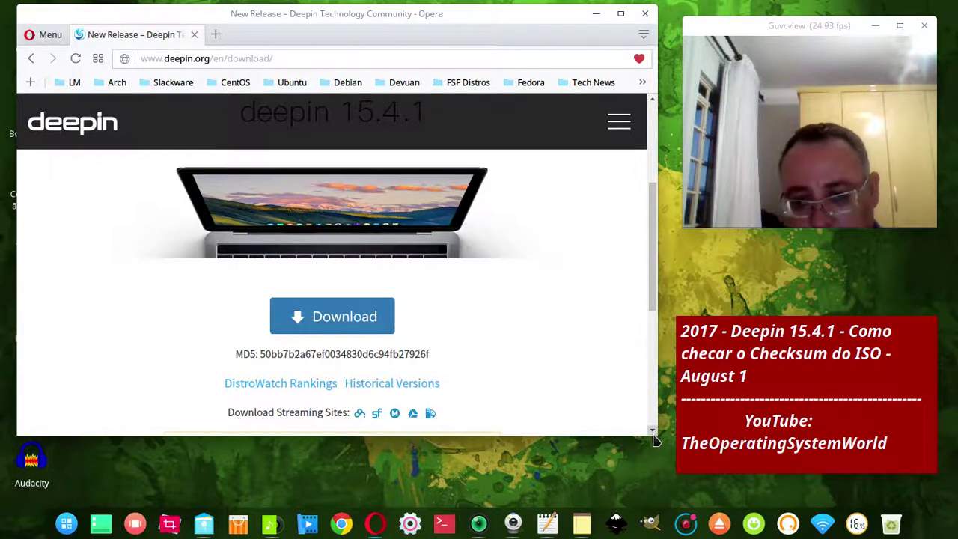
drag(648, 430, 650, 485)
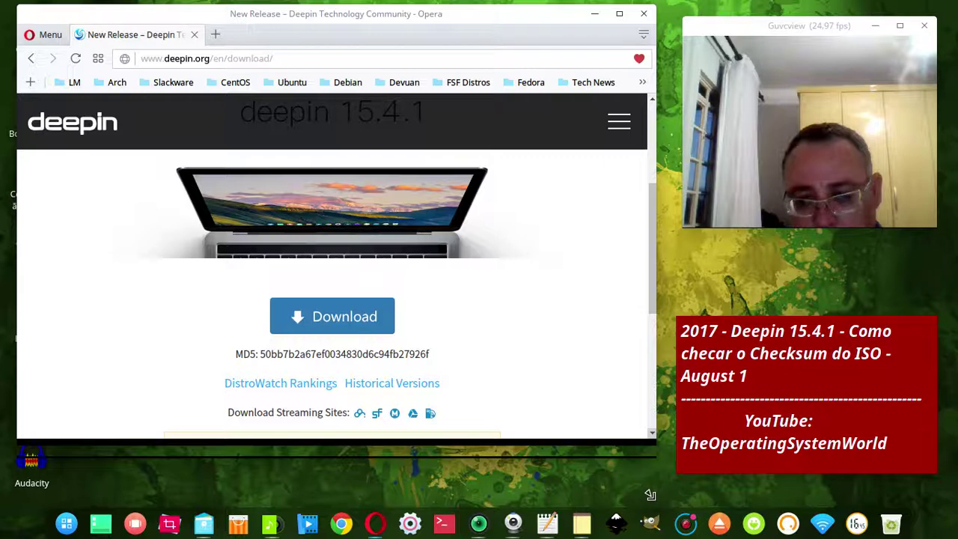
drag(650, 495, 650, 495)
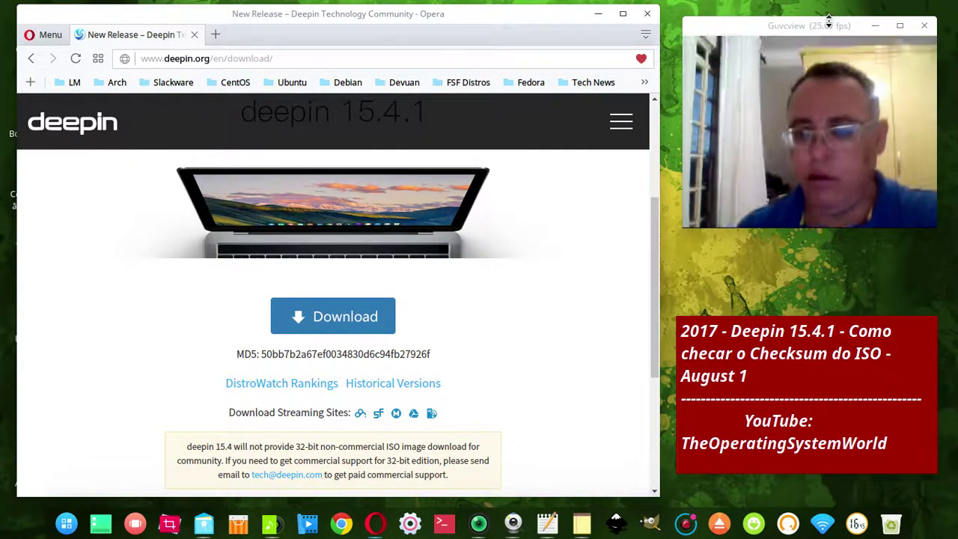
Step: Start a Deepin screenshot with the entire screen as the capture area
right_click(174, 525)
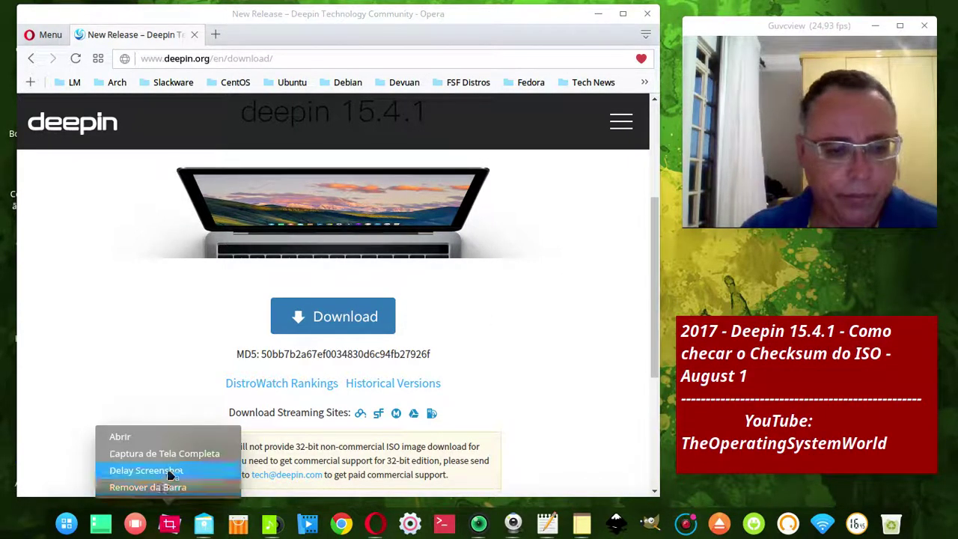
click(150, 454)
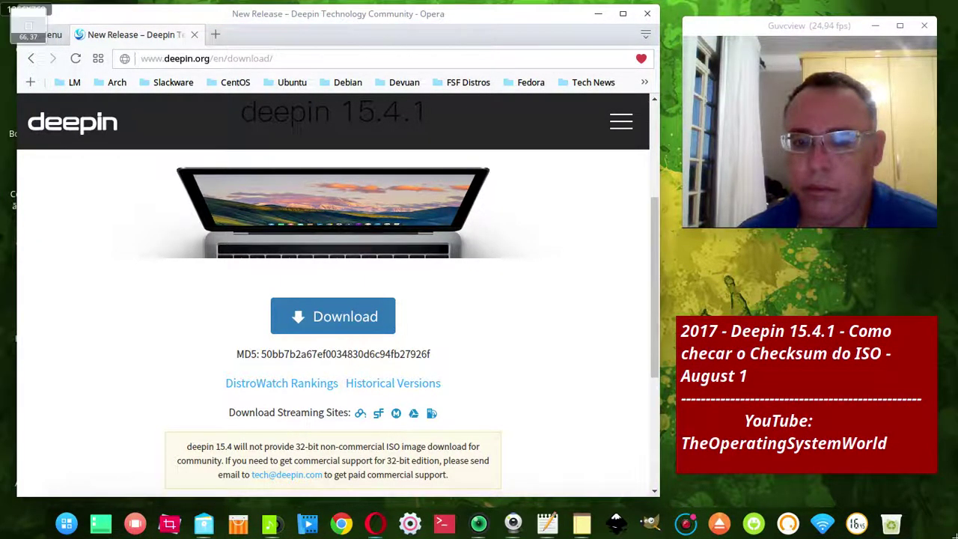
drag(1, 1, 957, 538)
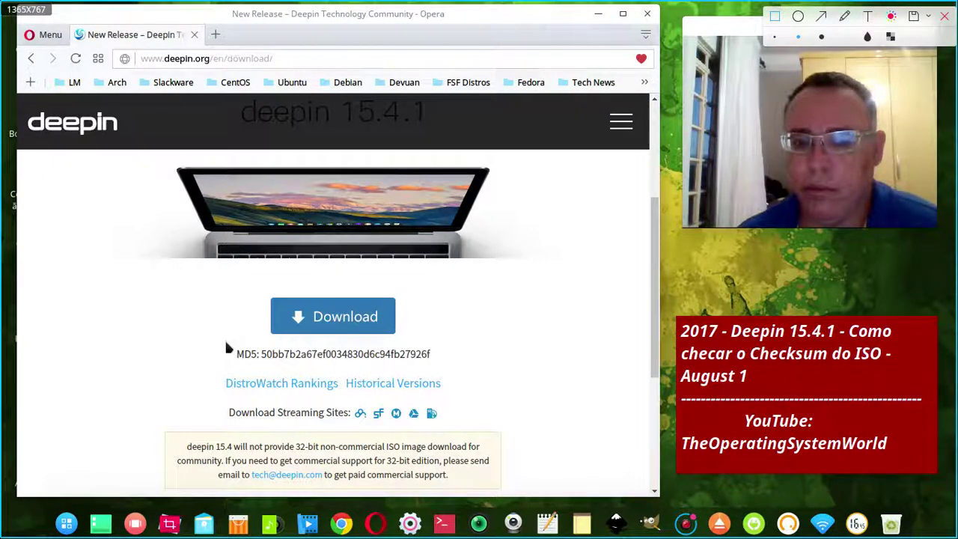
Step: Draw a red rectangle around the MD5 checksum line and a red arrow pointing at it from the right
drag(244, 356, 453, 373)
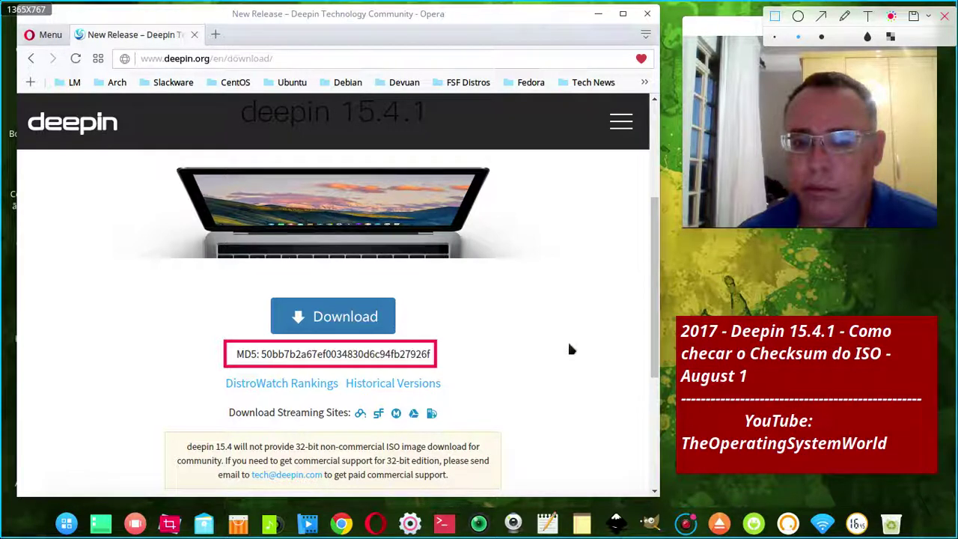
click(821, 16)
drag(665, 357, 462, 360)
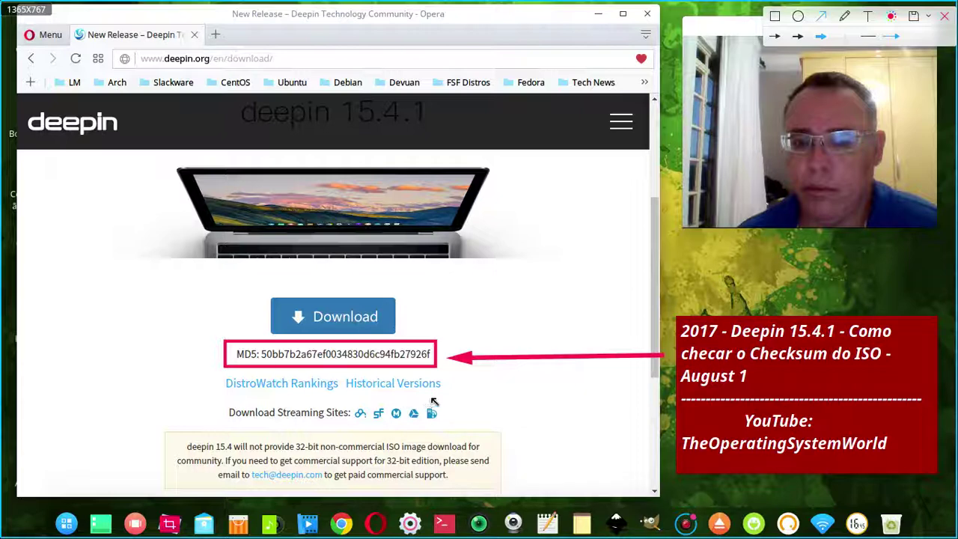
Step: Circle the Google Drive icon among the Download Streaming Sites with a red ellipse
click(798, 17)
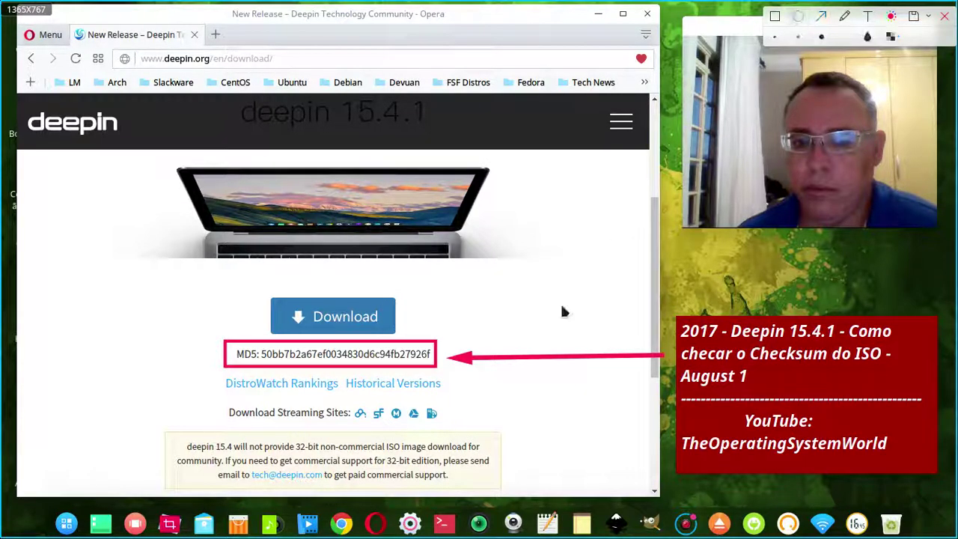
drag(402, 398, 423, 438)
click(822, 17)
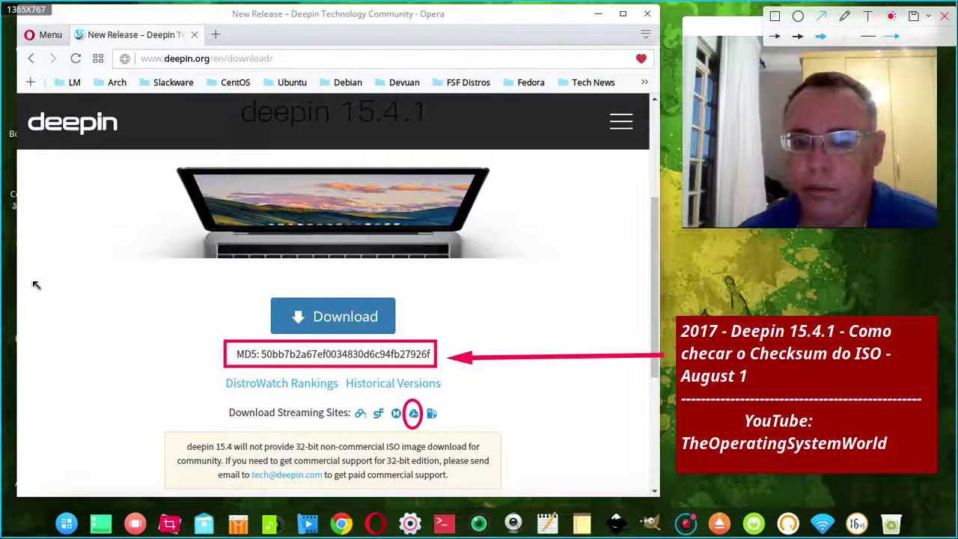
Step: Add the two-line text annotation "Download pelo Google Drive" in the blank area beside the Download button
click(867, 16)
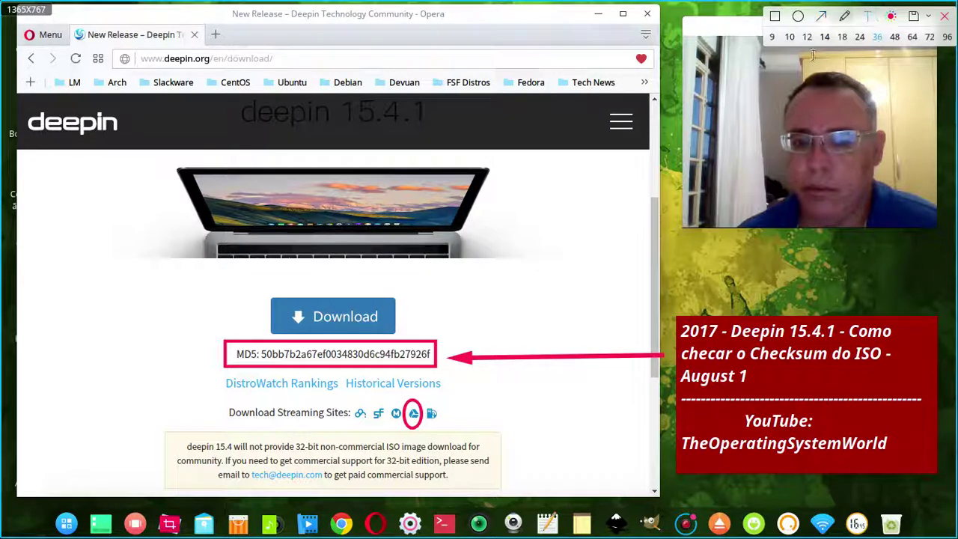
click(33, 298)
text(Downl)
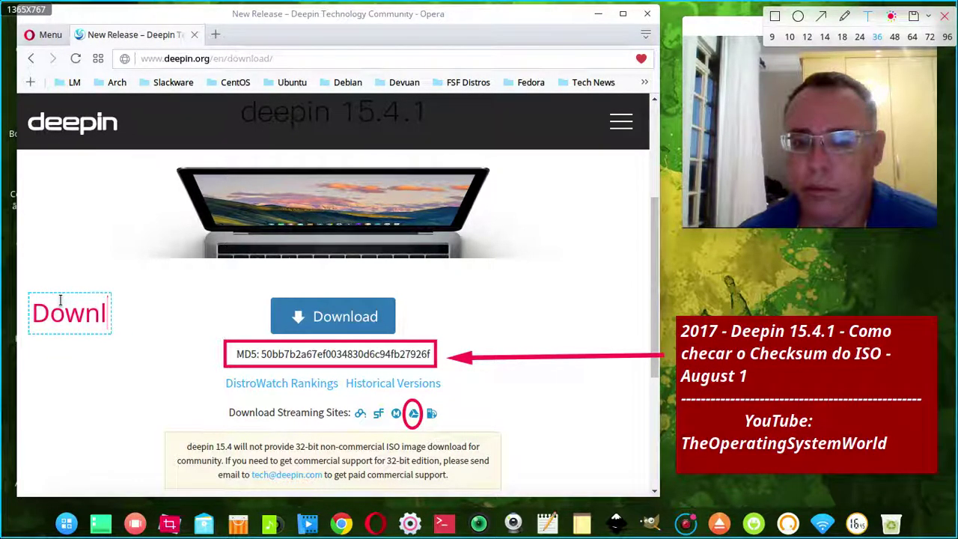
text(oad)
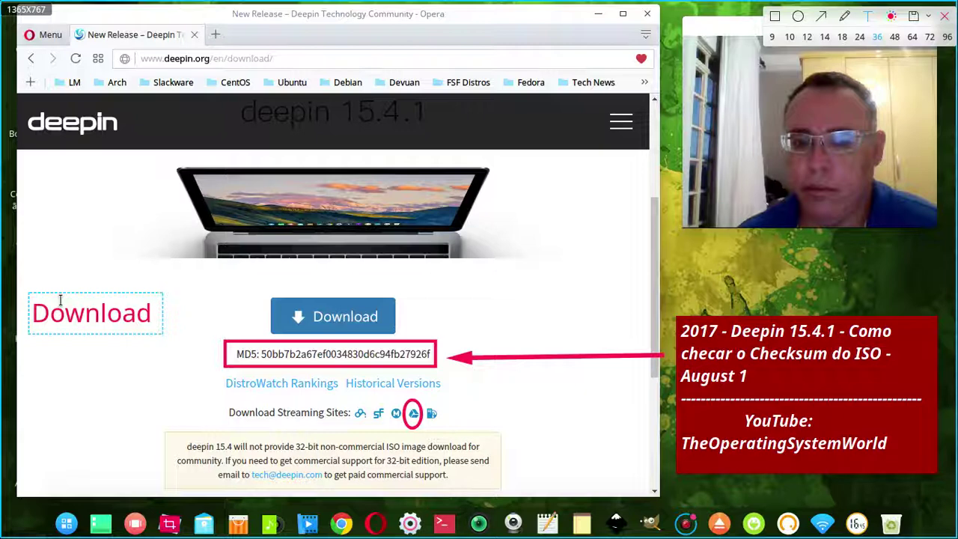
text( pelo)
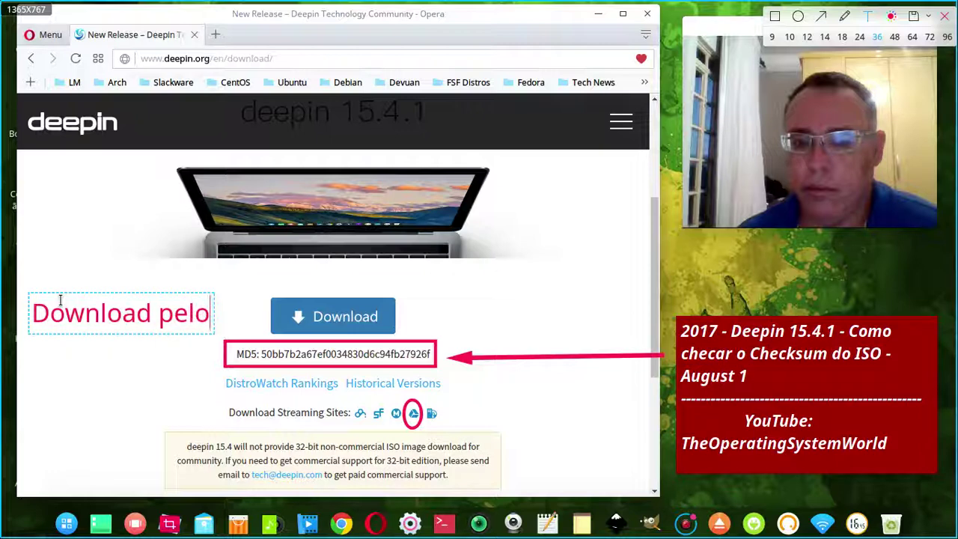
key(Return)
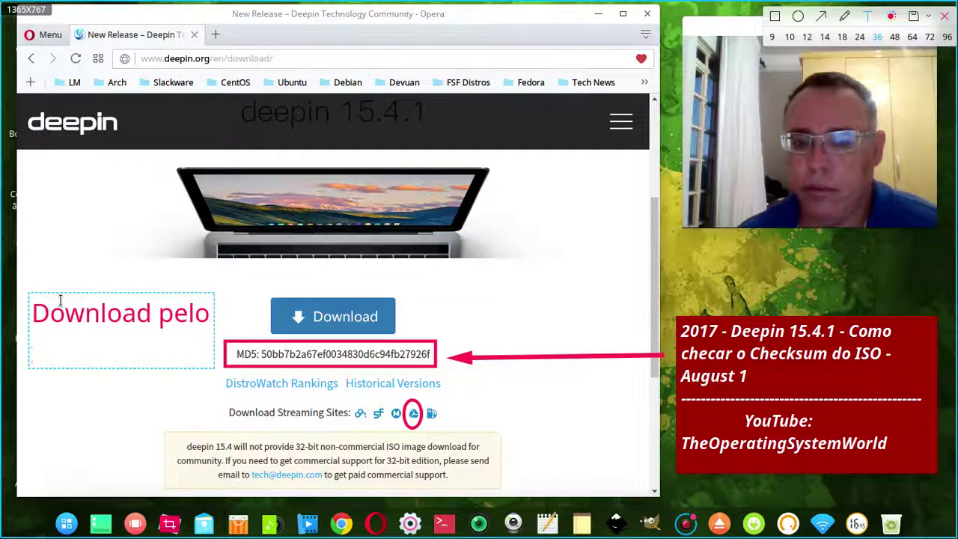
text(Googl)
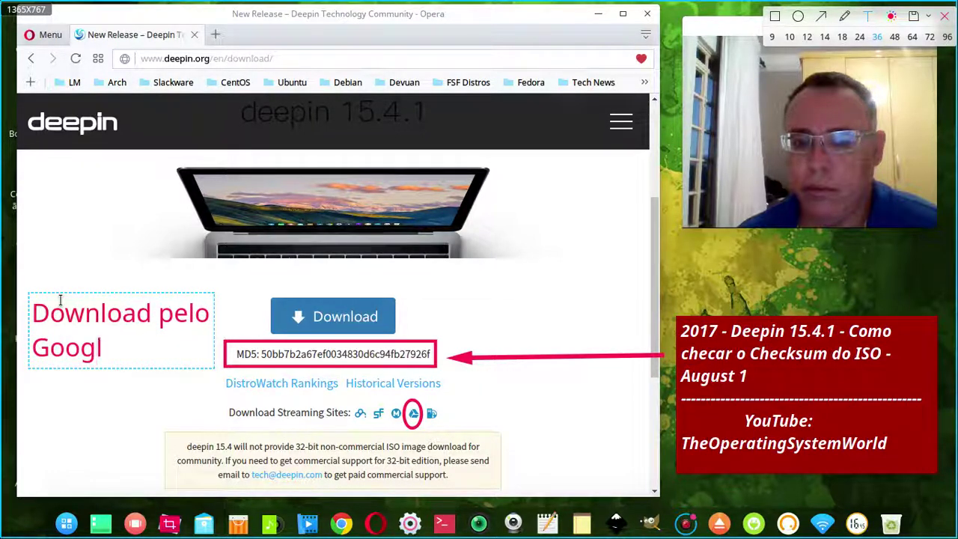
text(e Drive)
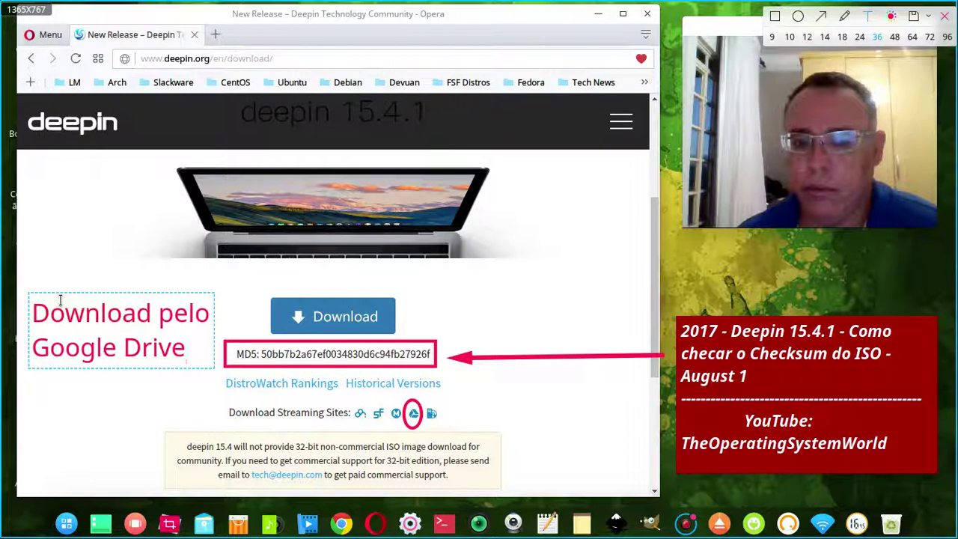
Step: Frame the "Download pelo Google Drive" text with a red rectangle and draw a red arrow from it to the circled Google Drive icon
click(776, 16)
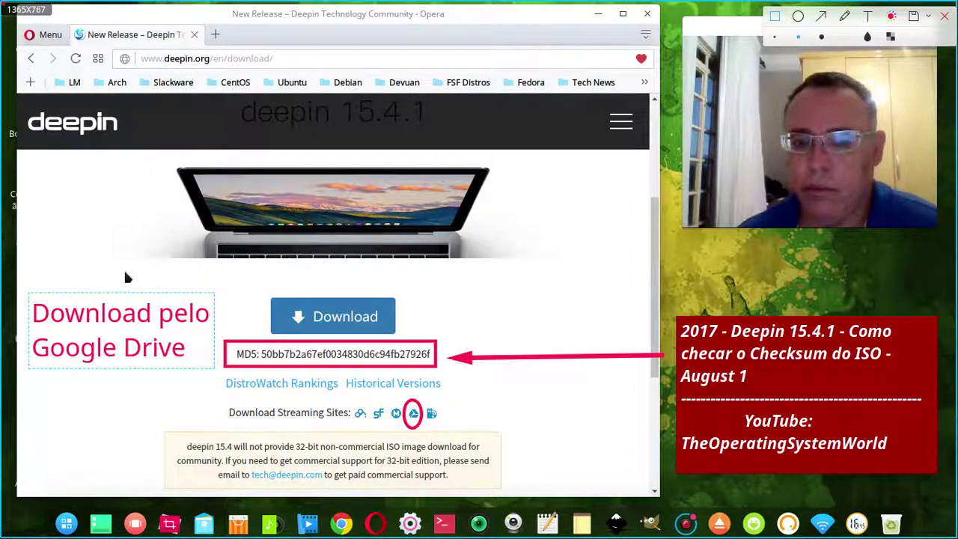
click(25, 279)
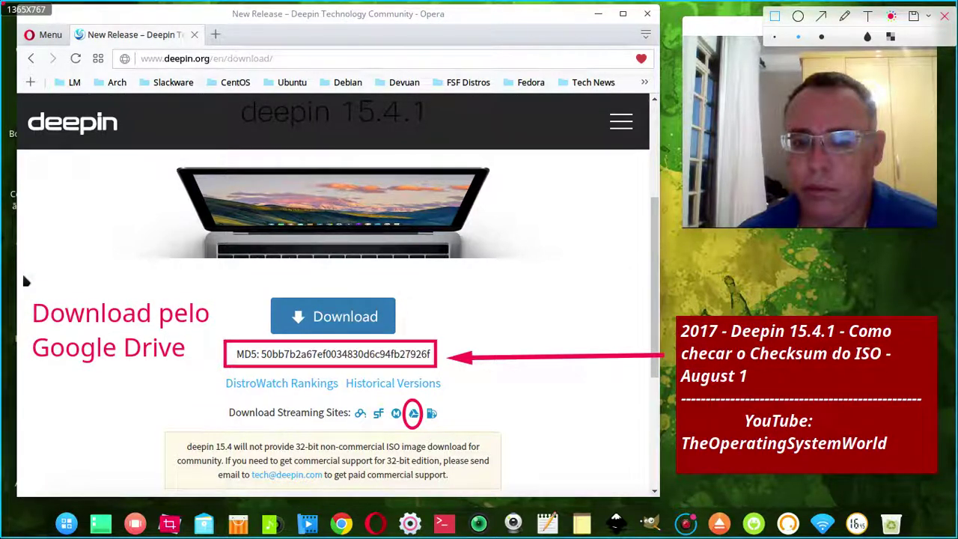
mouse_move(23, 281)
mouse_down()
mouse_move(55, 330)
mouse_move(181, 387)
mouse_up()
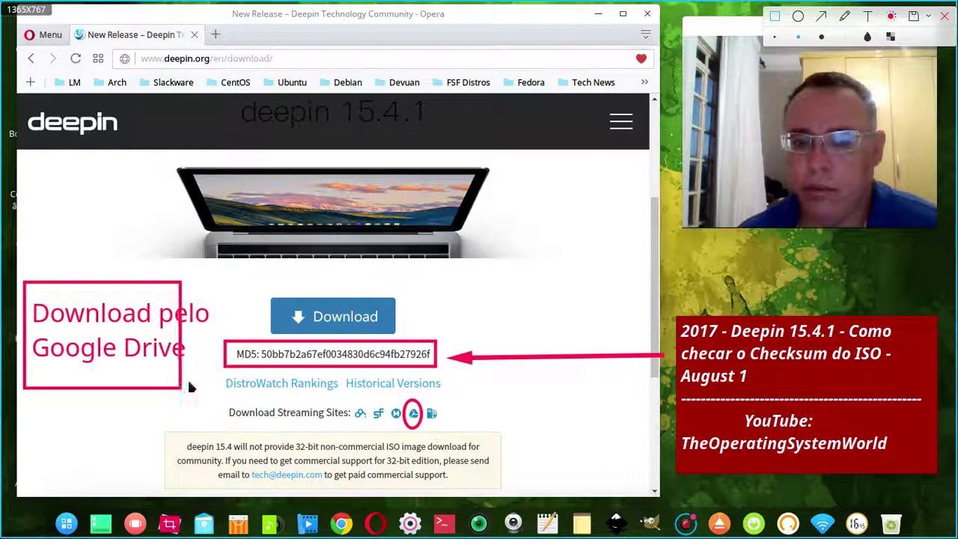
mouse_move(221, 352)
mouse_down()
mouse_move(226, 361)
mouse_move(223, 350)
mouse_move(213, 371)
mouse_up()
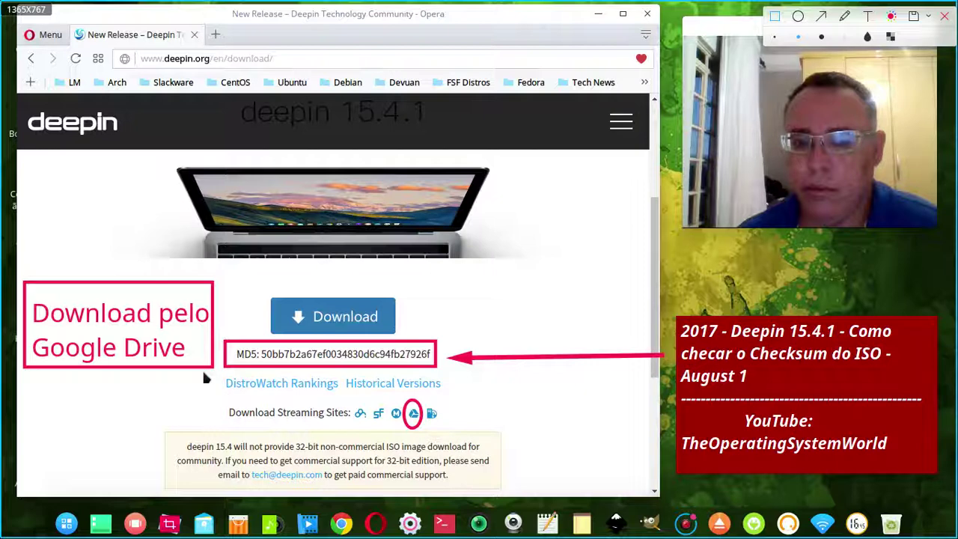
mouse_move(203, 374)
mouse_down()
mouse_move(374, 406)
mouse_move(179, 372)
mouse_up()
click(821, 15)
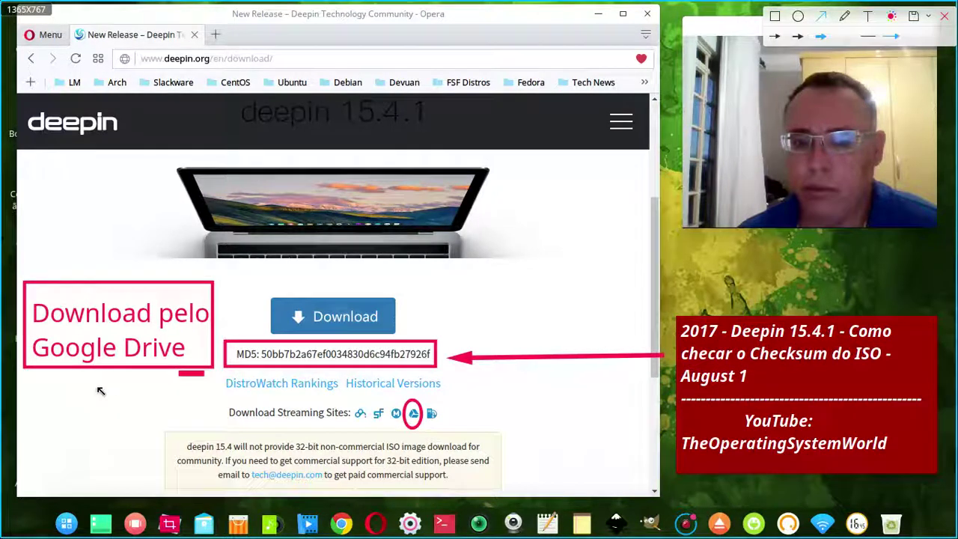
drag(128, 375, 394, 406)
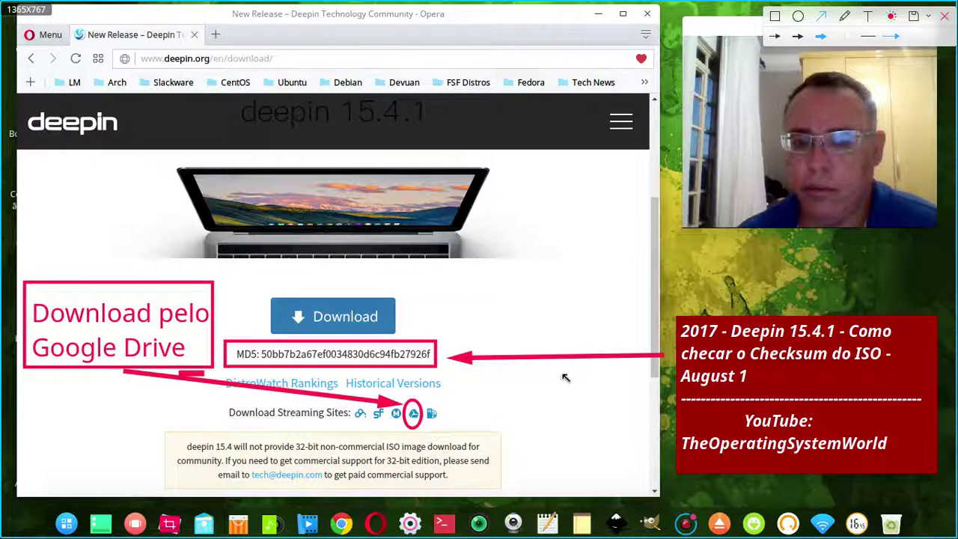
Step: Save the annotated screenshot as 13.png in the Imagens subfolder "2017 - Deepin 15.4.1 - Como checar o Checksum do ISO - August 1"
click(914, 21)
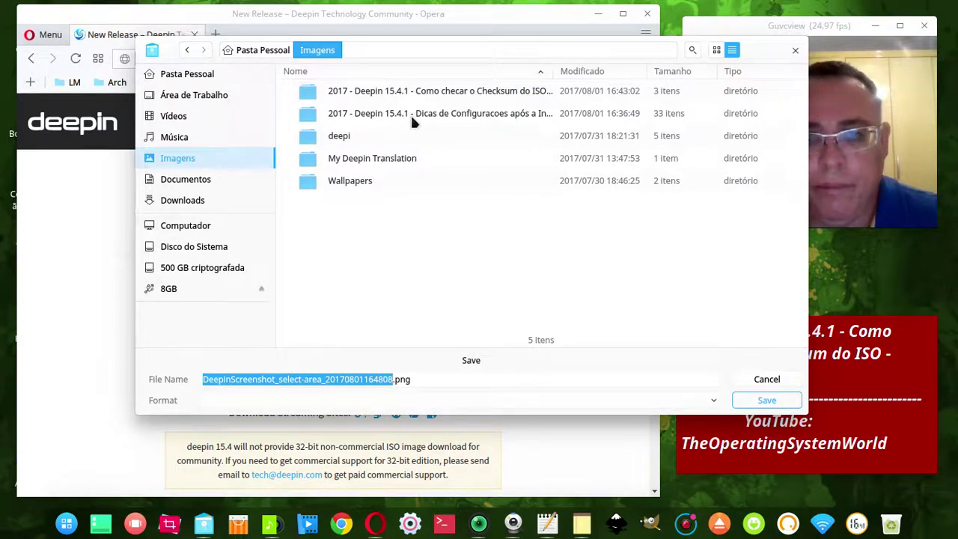
double_click(443, 93)
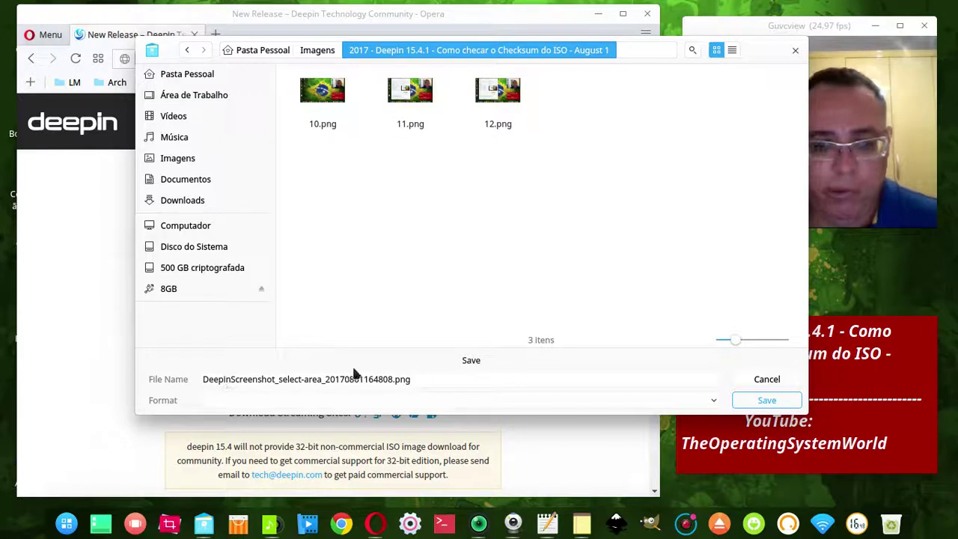
click(388, 378)
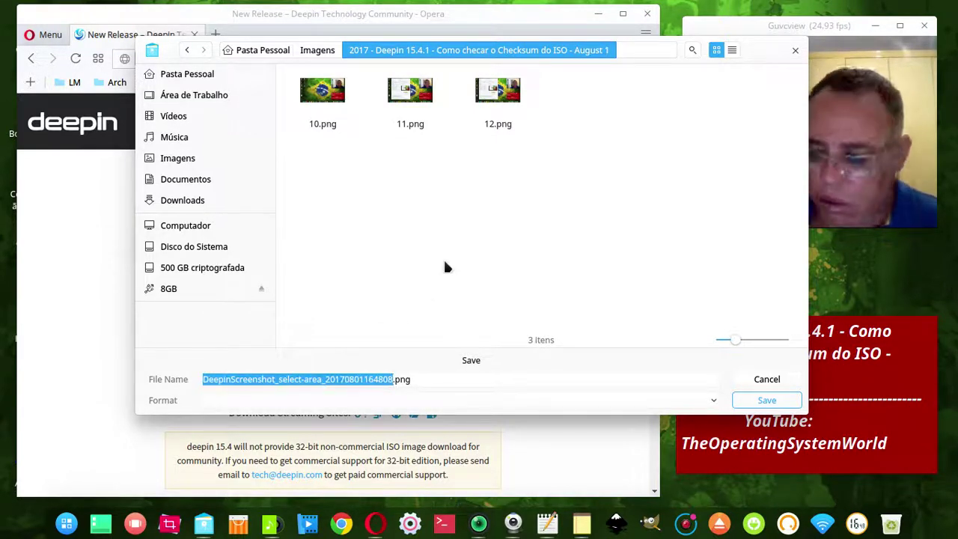
text(13)
key(Return)
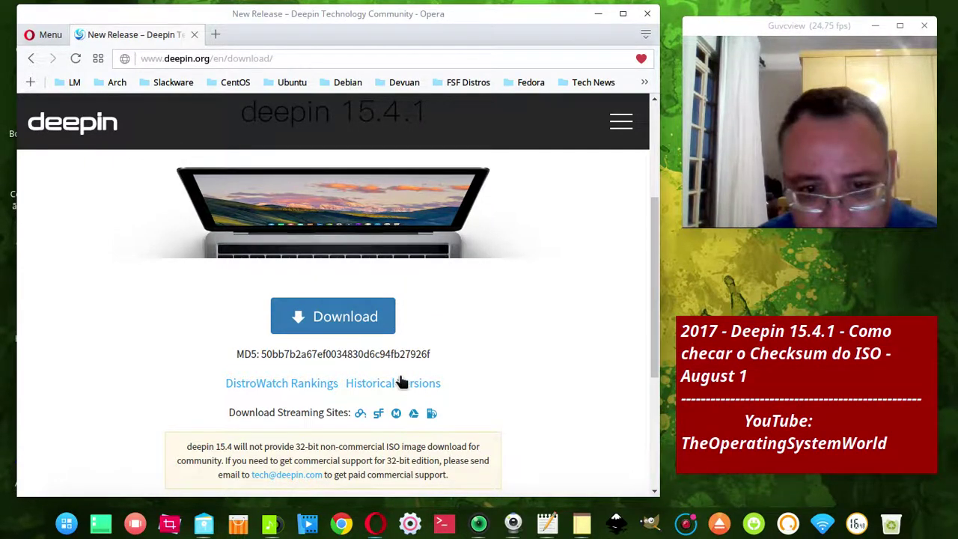
Step: Open the Google Drive download folder from the Deepin page and take a delayed screenshot with the entire screen as the capture area
click(414, 415)
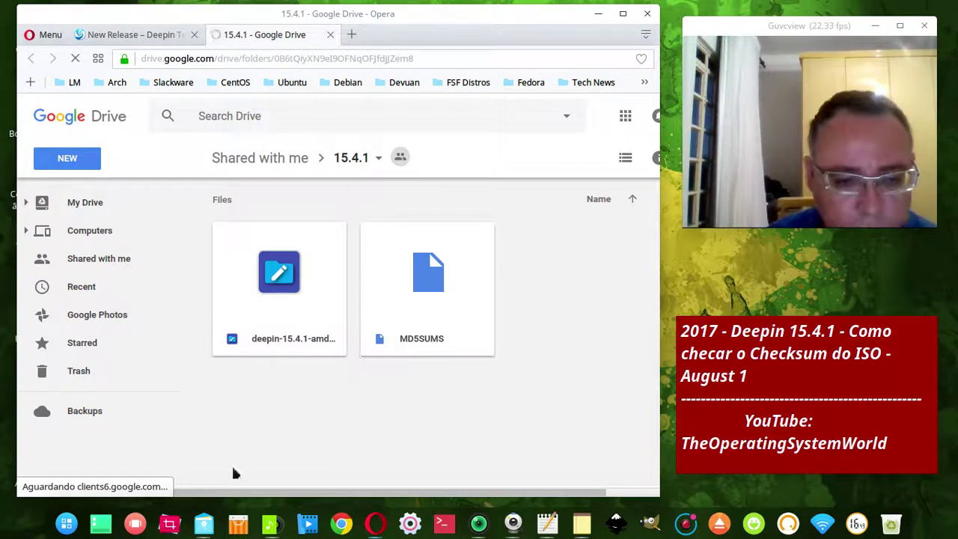
right_click(174, 526)
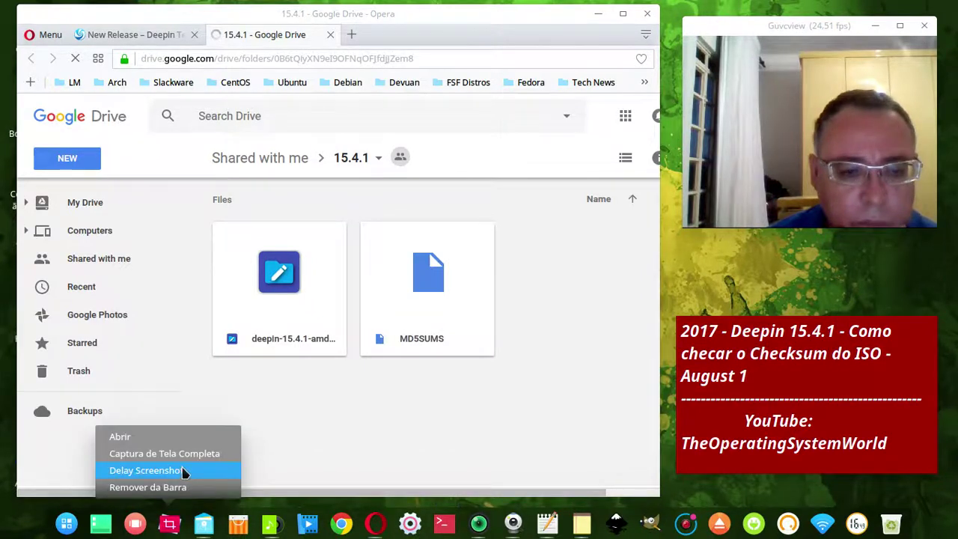
click(562, 408)
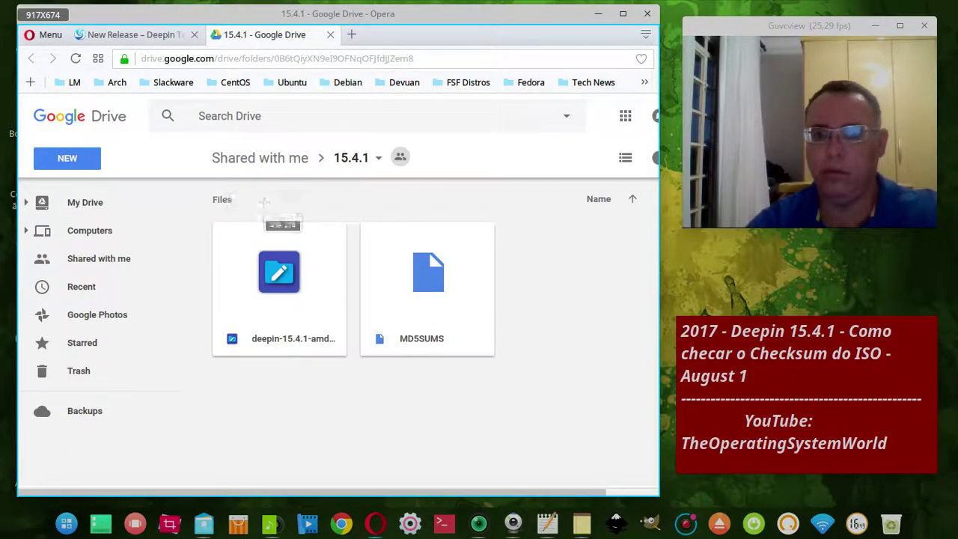
click(349, 227)
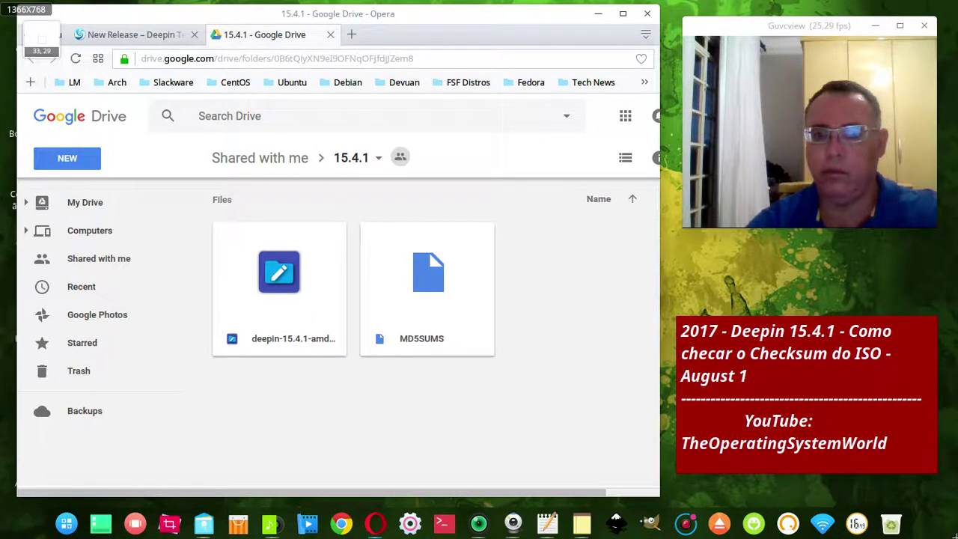
click(23, 20)
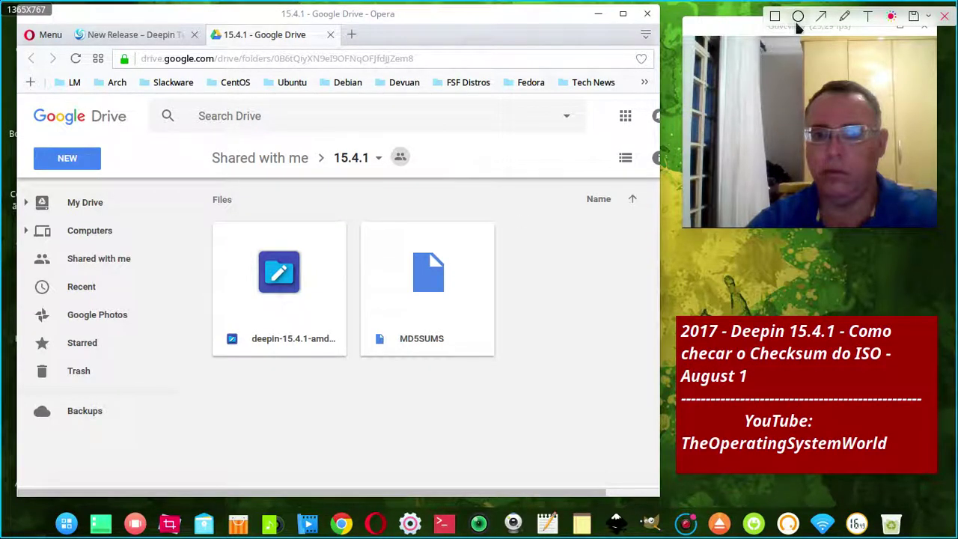
Step: Draw one red rectangle around the deepin-15.4.1 ISO file and another around the MD5SUMS file
click(775, 17)
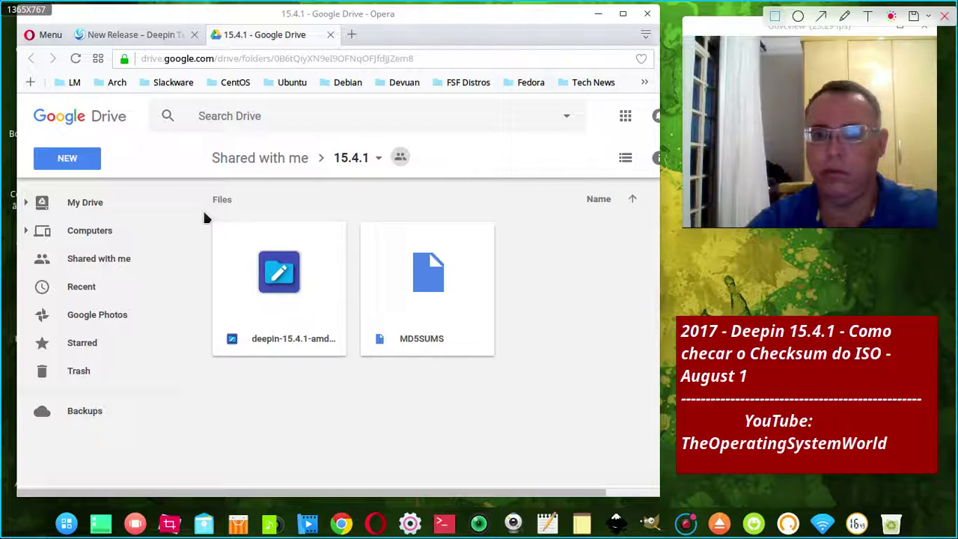
mouse_move(201, 209)
mouse_down()
mouse_move(320, 292)
mouse_move(340, 377)
mouse_move(346, 359)
mouse_move(351, 369)
mouse_up()
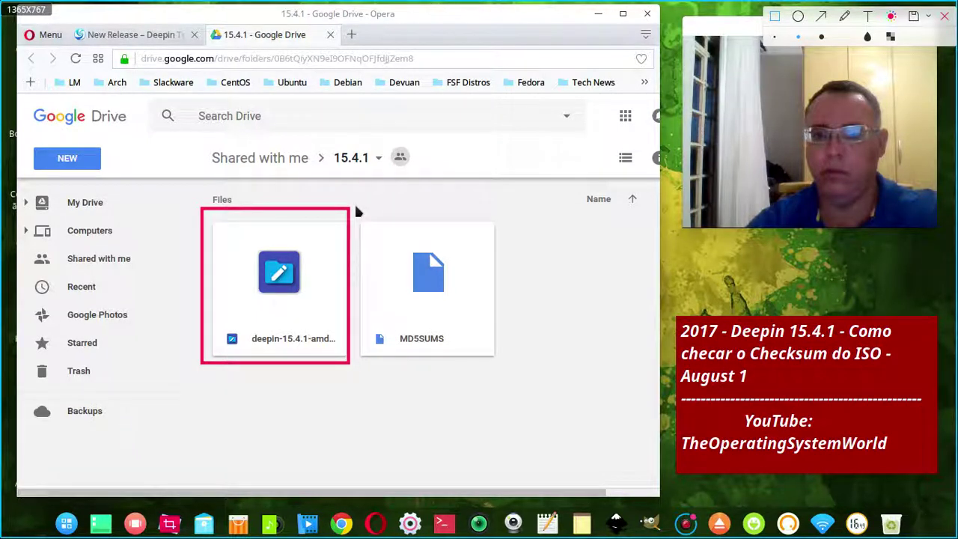
mouse_move(355, 206)
mouse_down()
mouse_move(481, 367)
mouse_move(511, 371)
mouse_move(515, 357)
mouse_move(507, 355)
mouse_move(508, 367)
mouse_up()
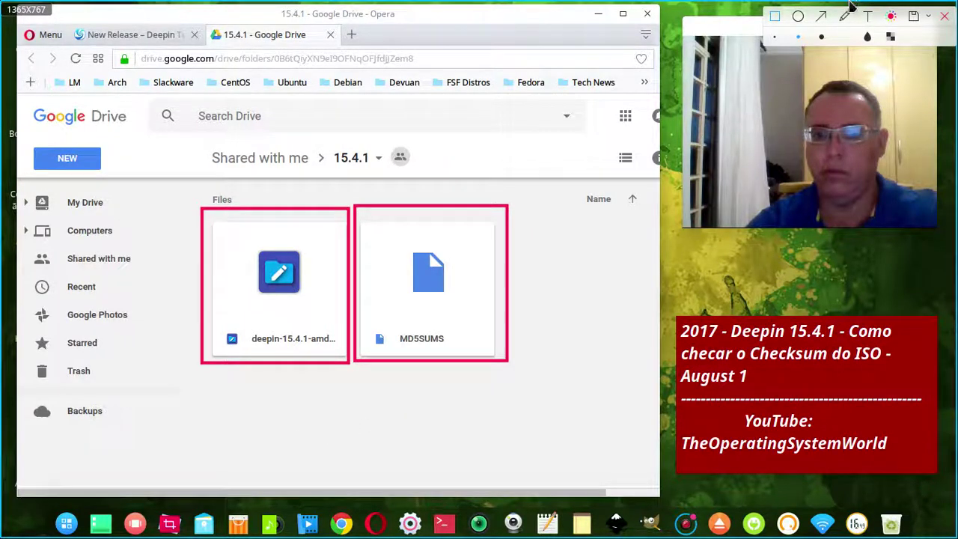
Step: Add the text "Download os 2 arquivos" in the blank area below the two files and frame it with a red rectangle
click(869, 19)
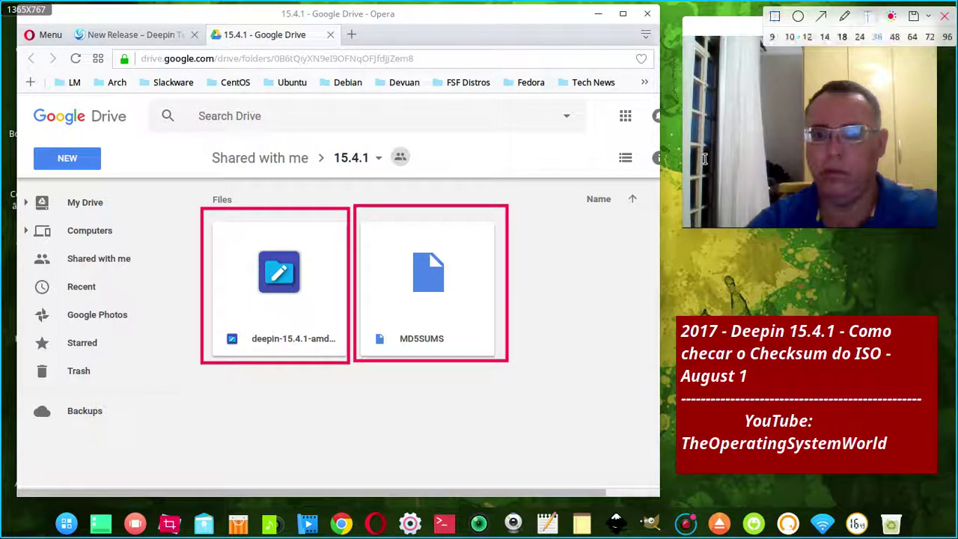
click(187, 439)
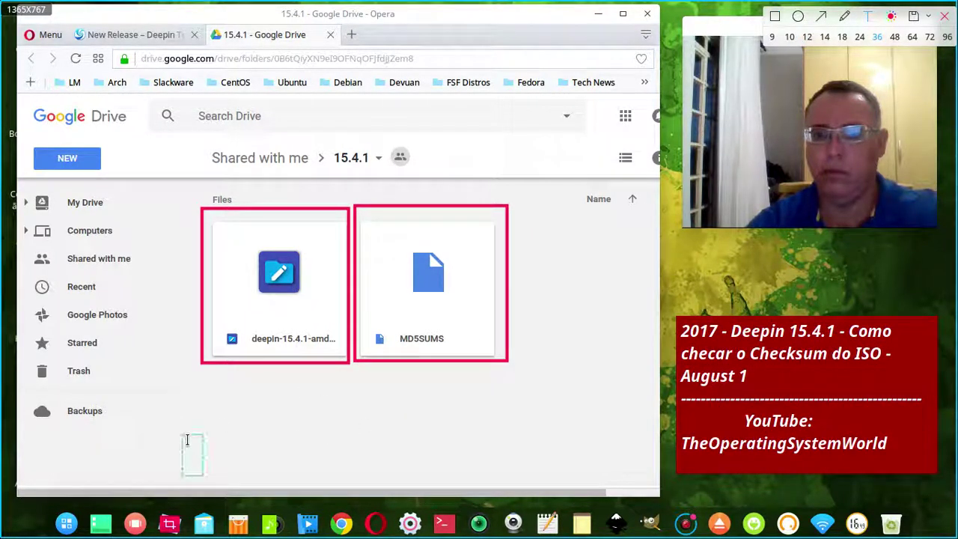
text(Download os )
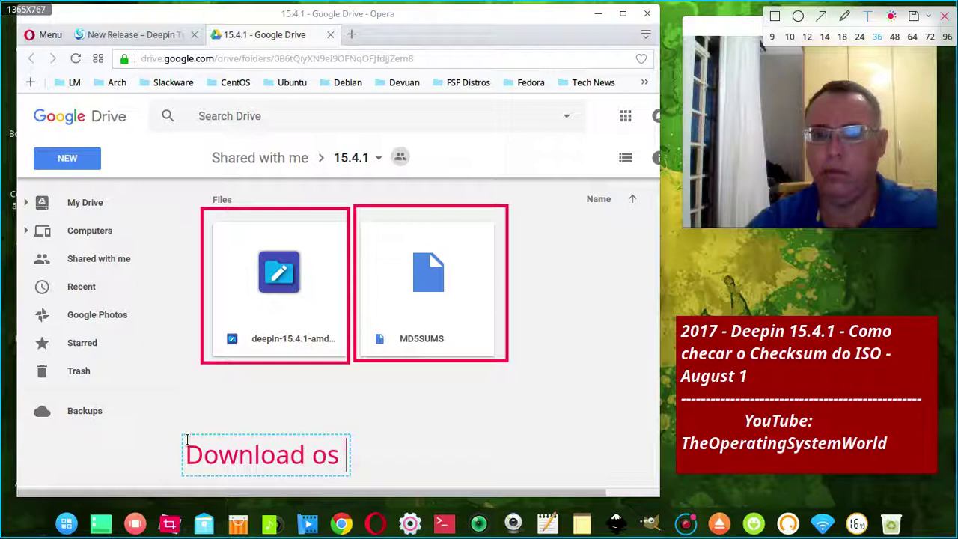
text(2 arqu)
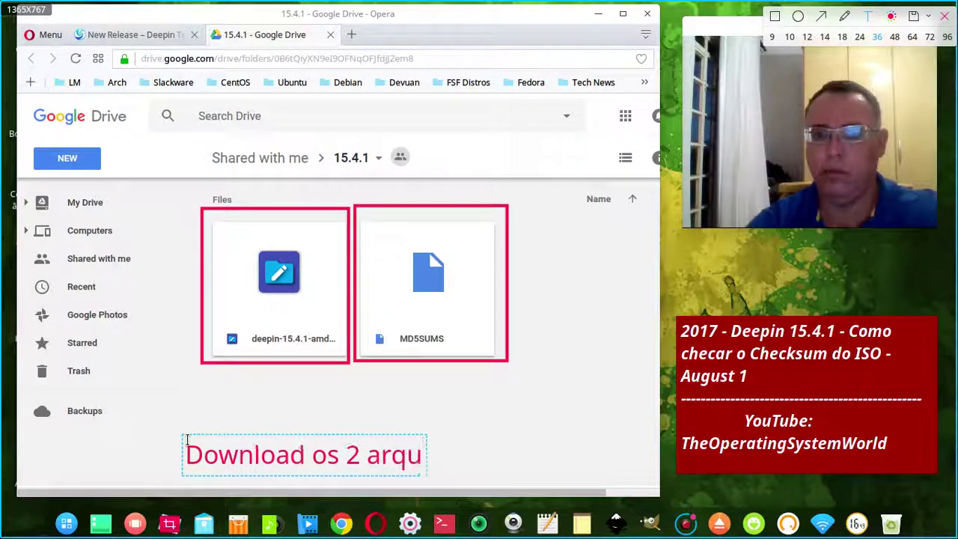
text(ivos)
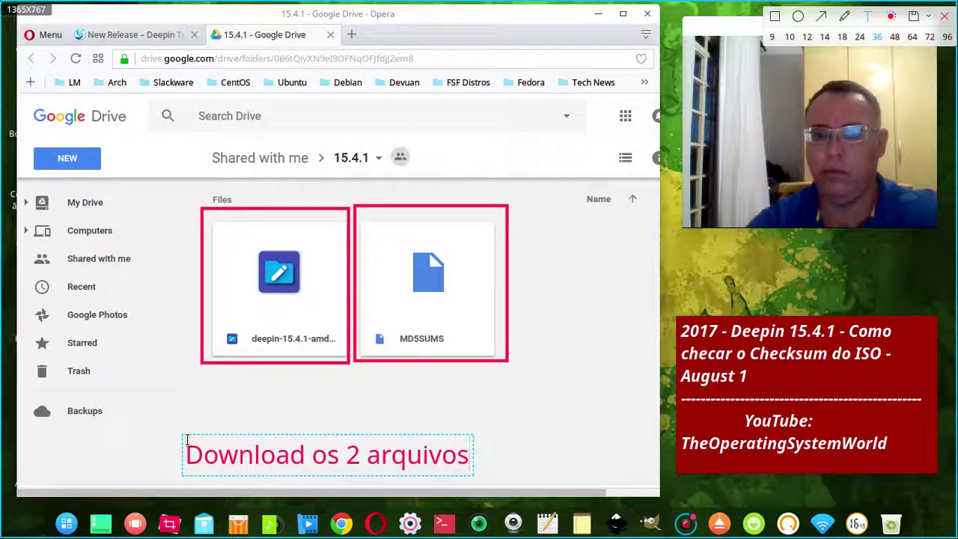
click(775, 16)
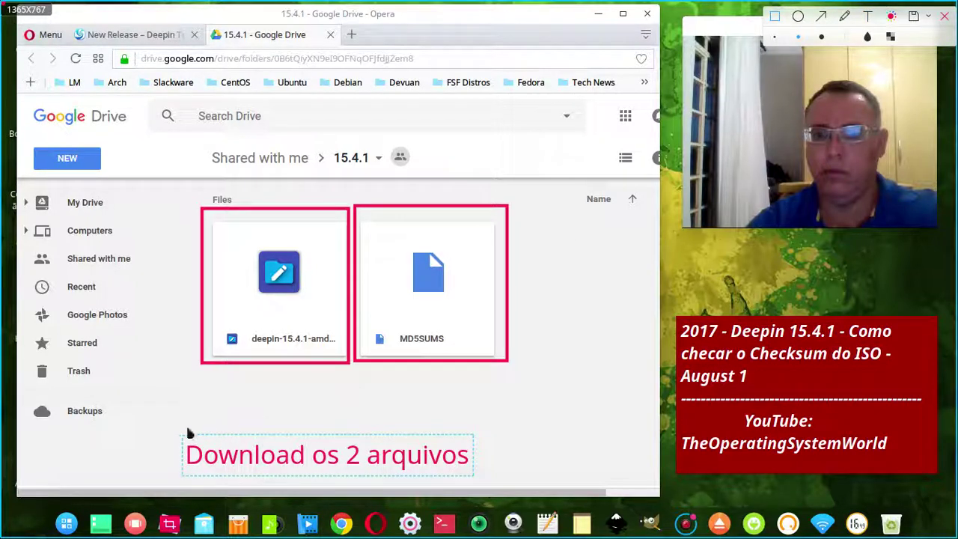
mouse_move(172, 431)
mouse_down()
mouse_move(324, 468)
mouse_move(498, 476)
mouse_up()
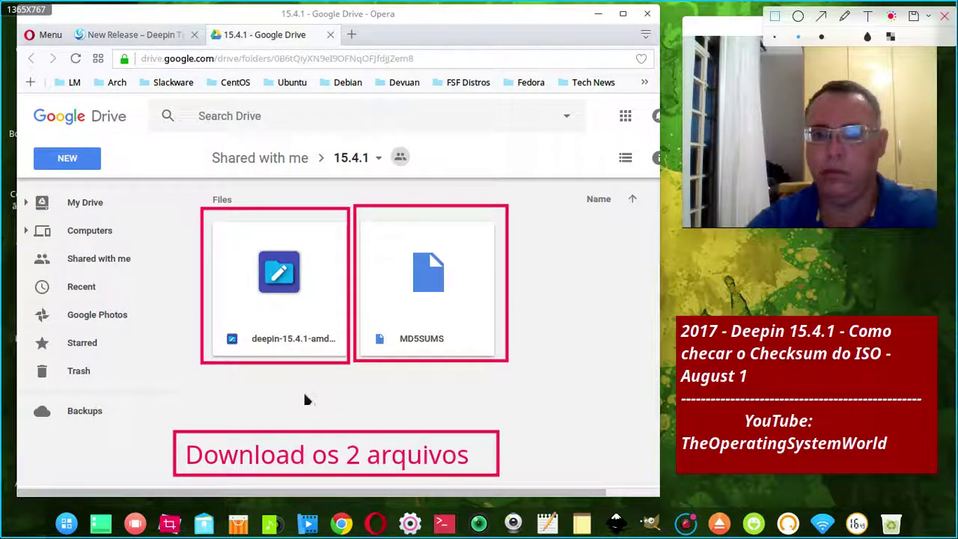
Step: Draw two red arrows from the framed "Download os 2 arquivos" text, one to the ISO file and one to the MD5SUMS file
click(323, 414)
click(821, 18)
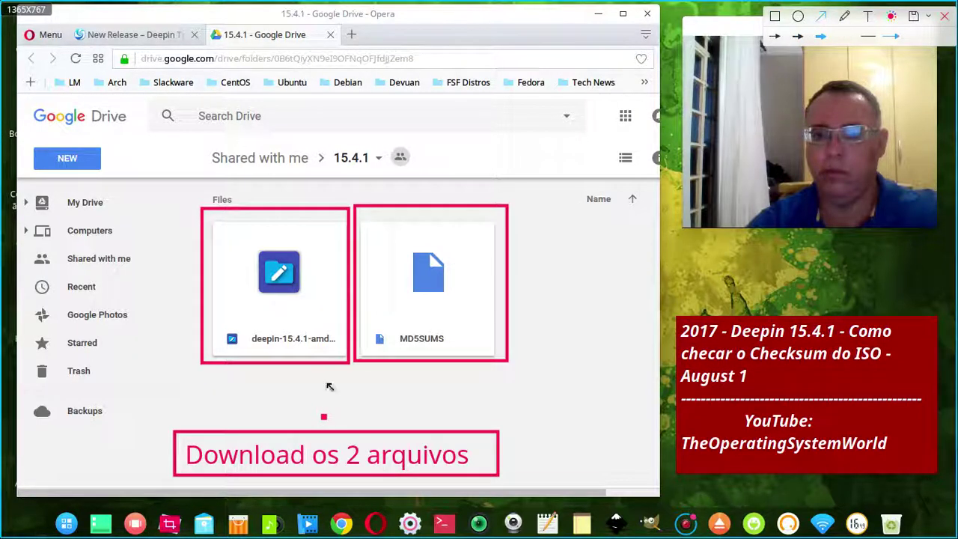
drag(339, 418, 293, 379)
drag(355, 420, 413, 368)
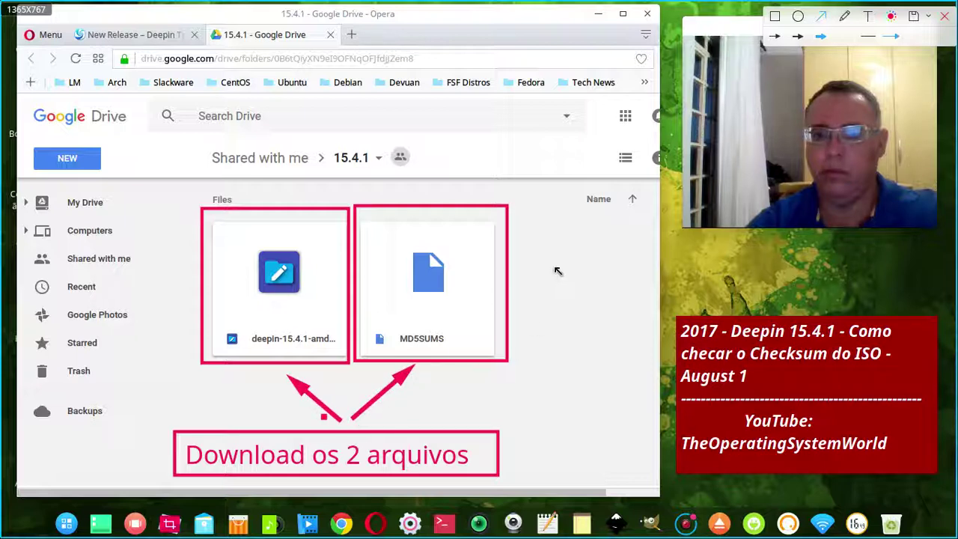
Step: Save this annotated screenshot as 14.png in the "2017 - Deepin 15.4.1 - Como checar o Checksum do ISO - August 1" folder
click(910, 17)
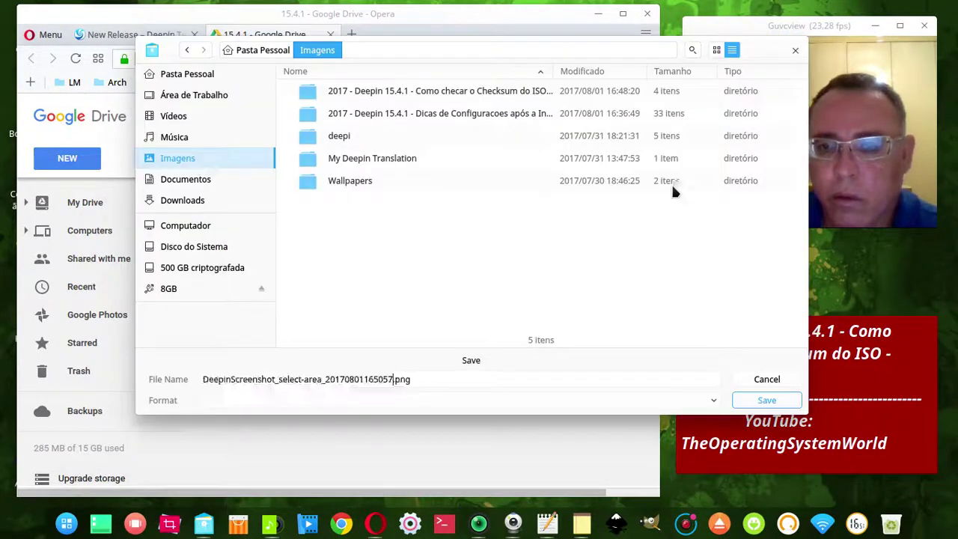
click(397, 96)
double_click(402, 96)
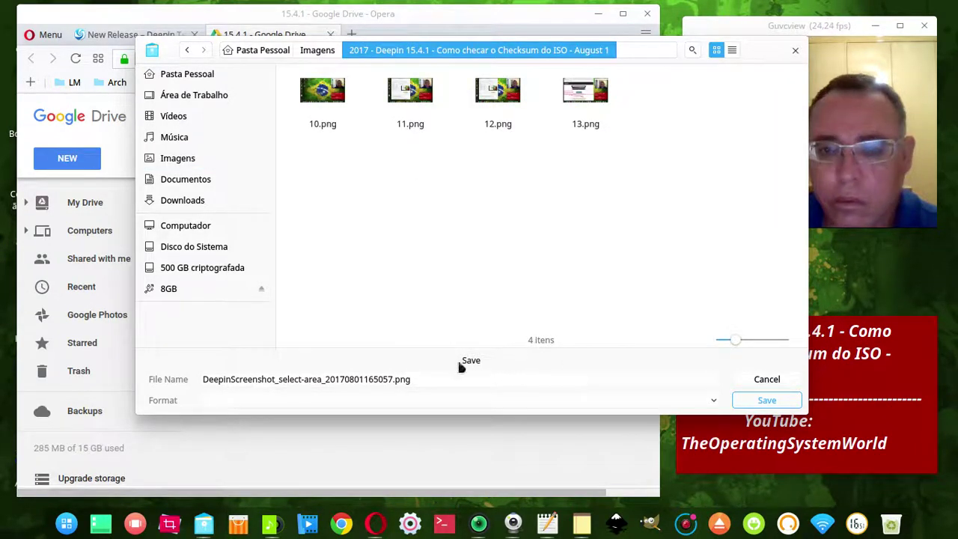
click(337, 381)
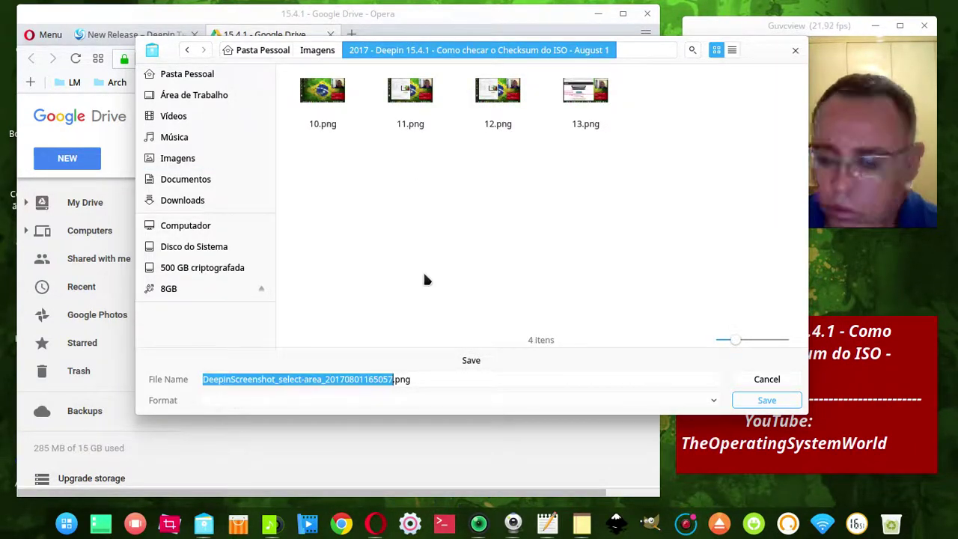
text(14)
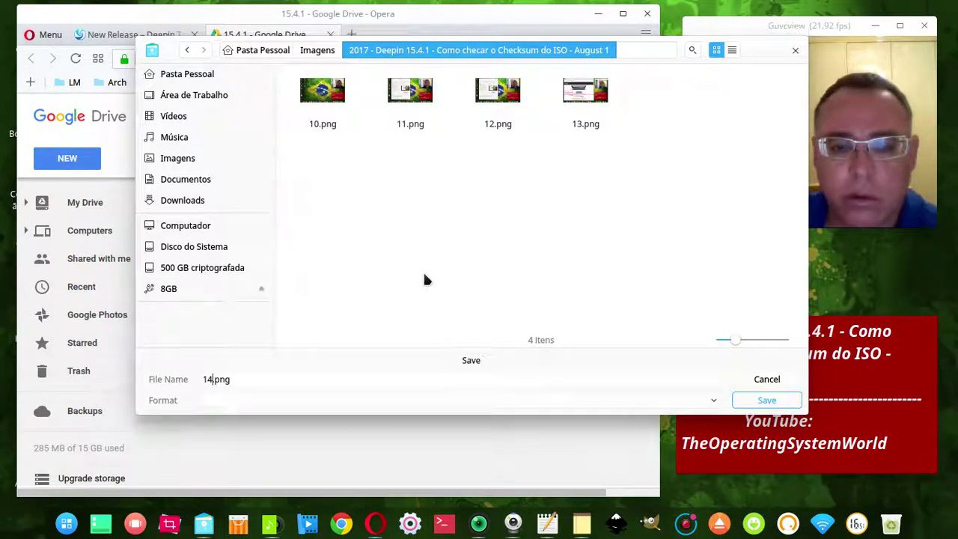
key(Return)
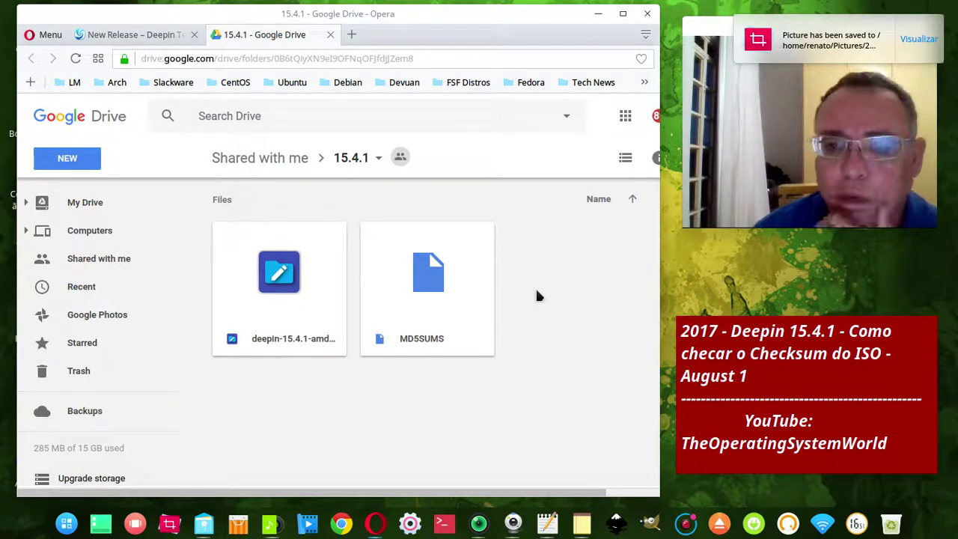
Step: Take a delayed screenshot of the whole screen with the deepin-15.4.1 ISO file's context menu open
click(170, 524)
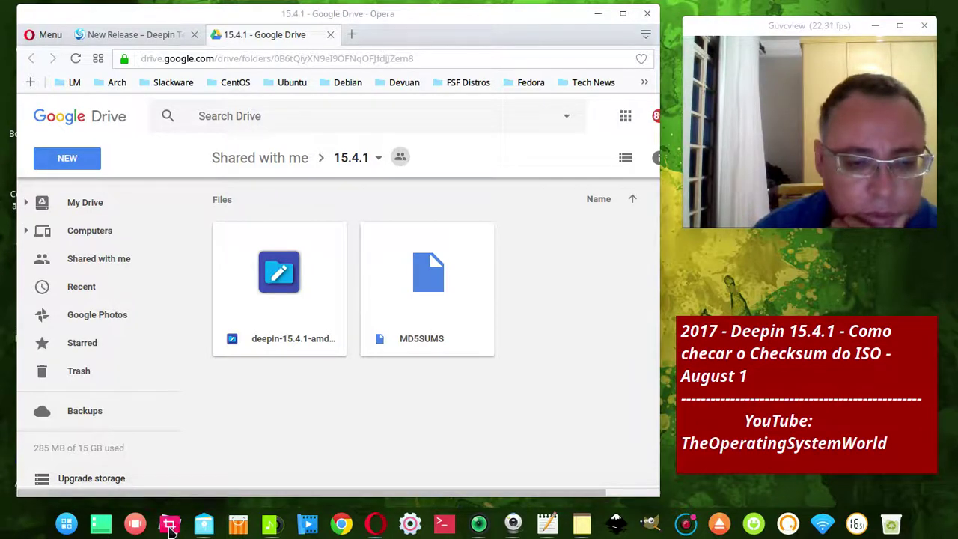
right_click(170, 527)
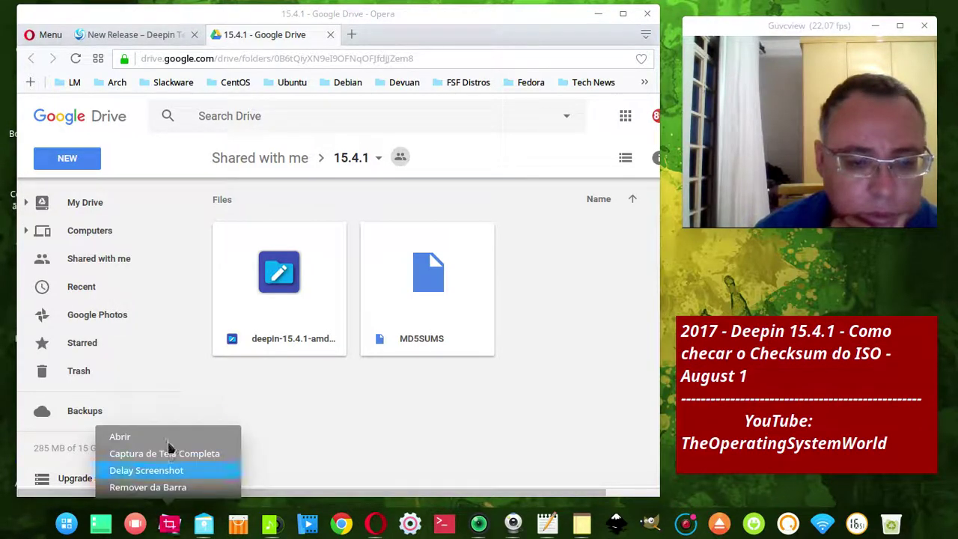
click(167, 470)
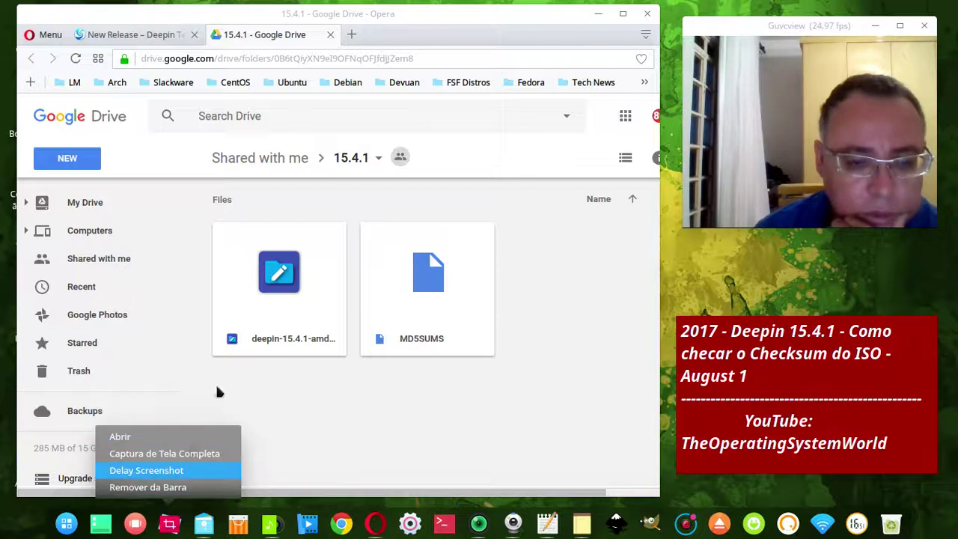
click(272, 301)
right_click(271, 296)
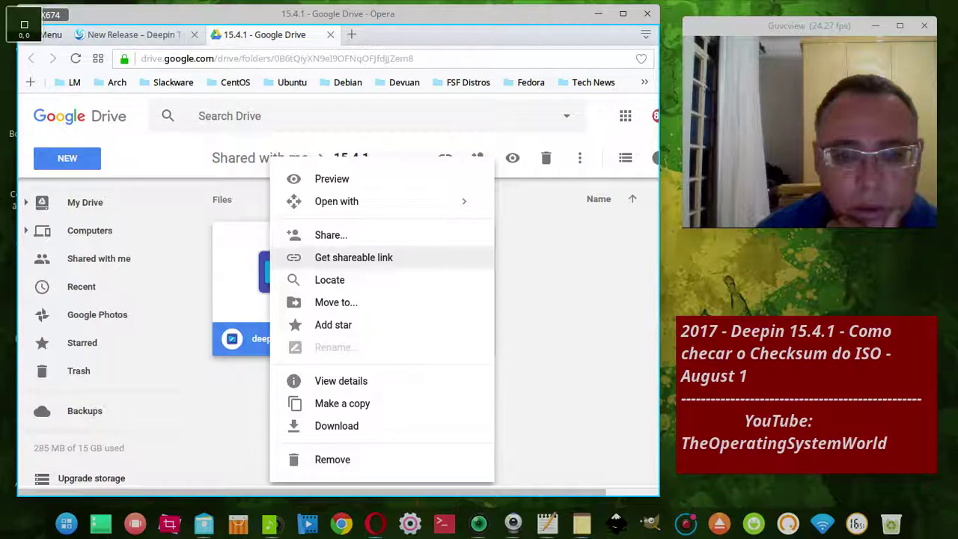
drag(0, 0, 957, 538)
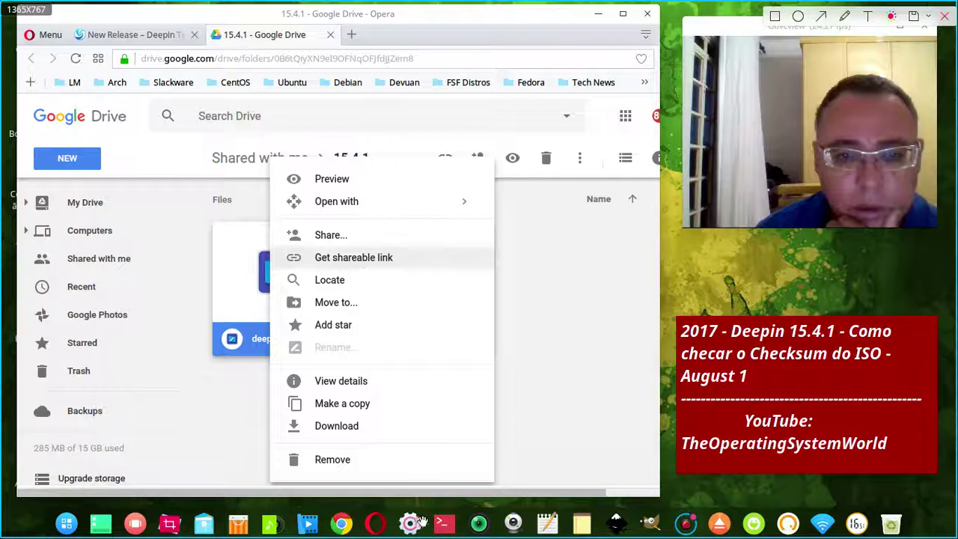
Step: Draw a red rectangle around the Download option of the file's context menu, removing the misplaced one around Remove
click(775, 15)
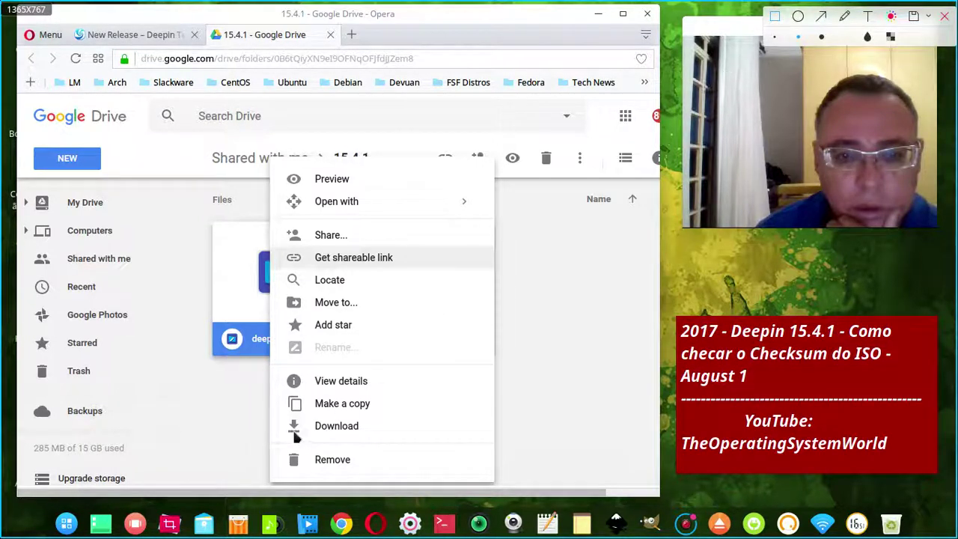
drag(276, 442, 376, 479)
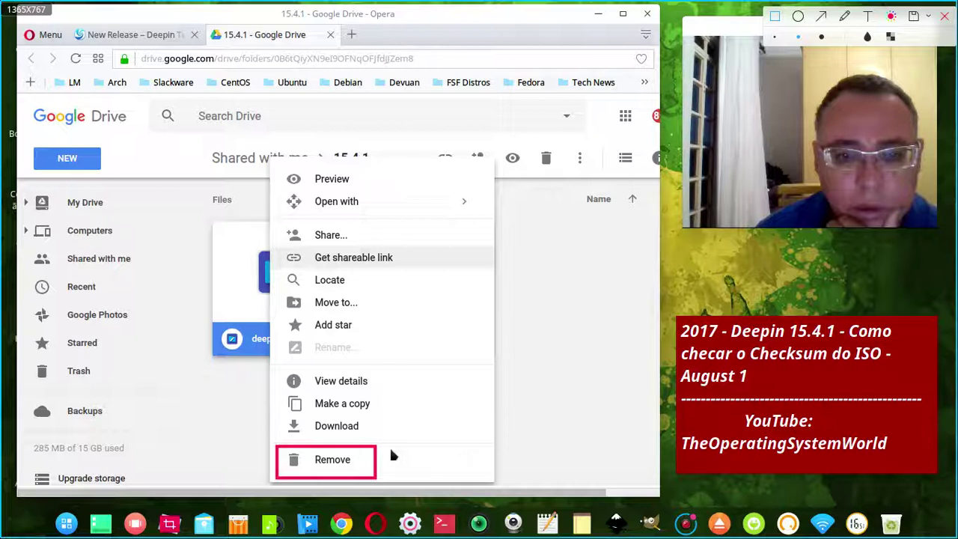
click(369, 449)
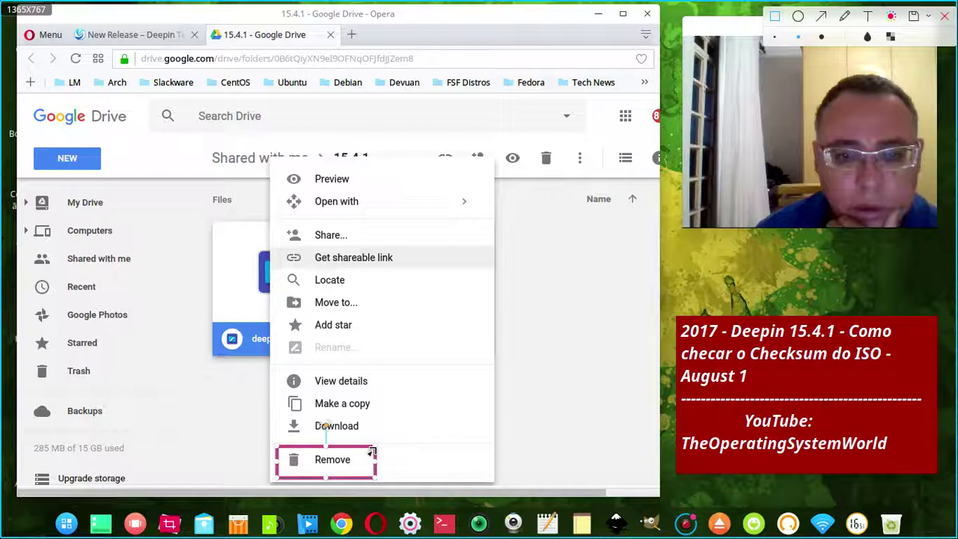
key(Delete)
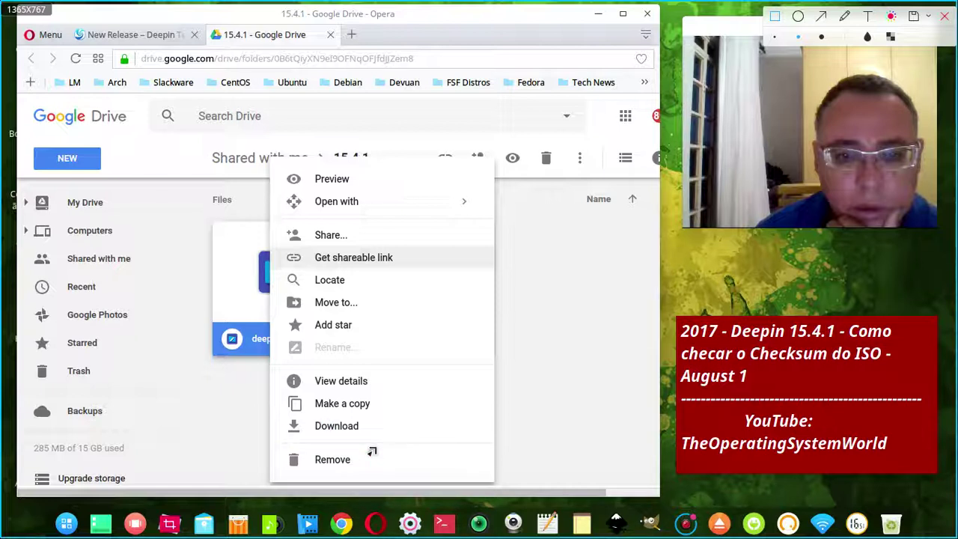
drag(282, 416, 376, 441)
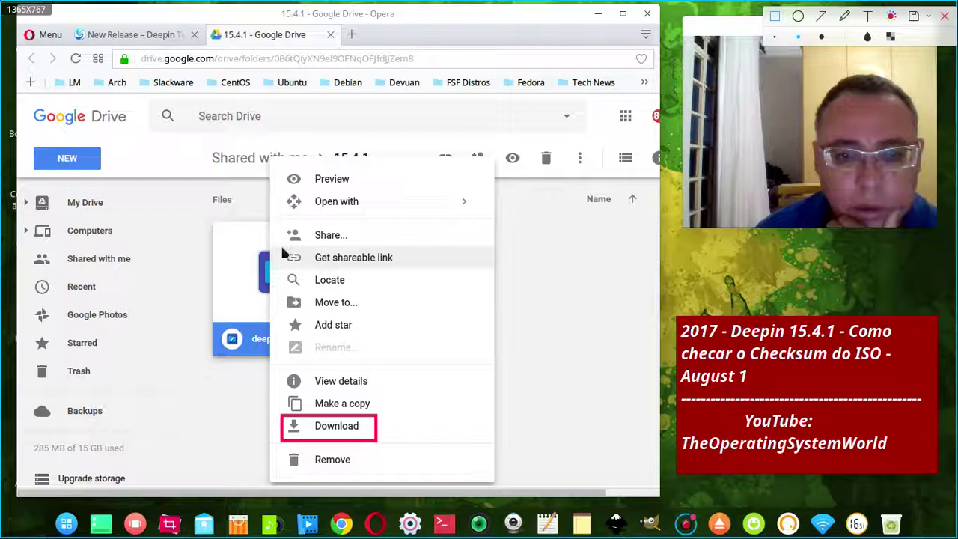
Step: Try to mark the Get shareable link option with a red rectangle and the text "Compartilhar", and delete the rectangle
drag(332, 278, 410, 276)
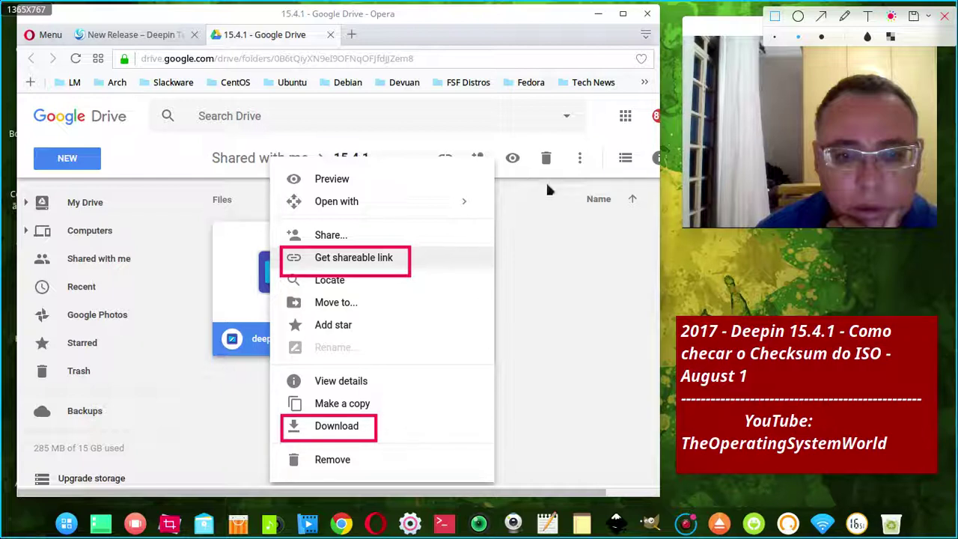
click(866, 17)
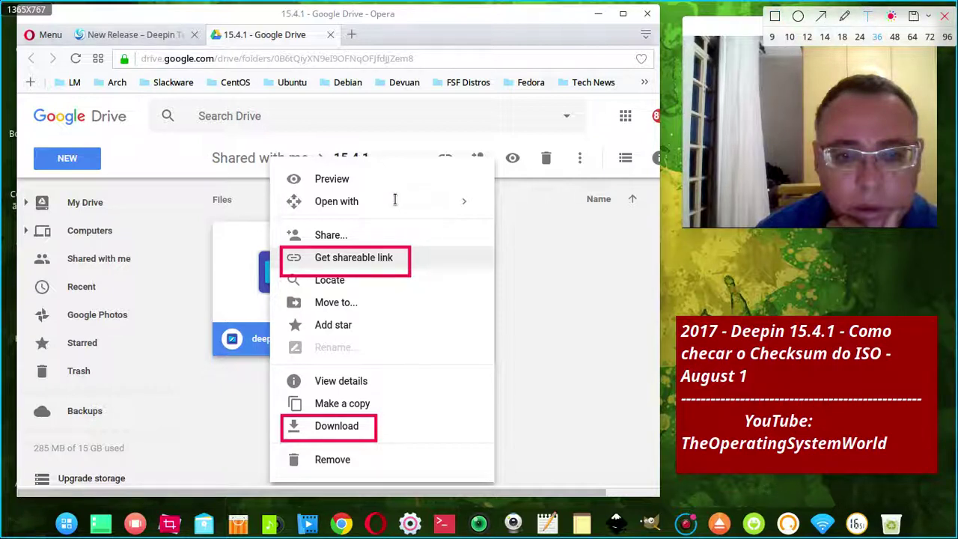
click(394, 199)
text(Compar)
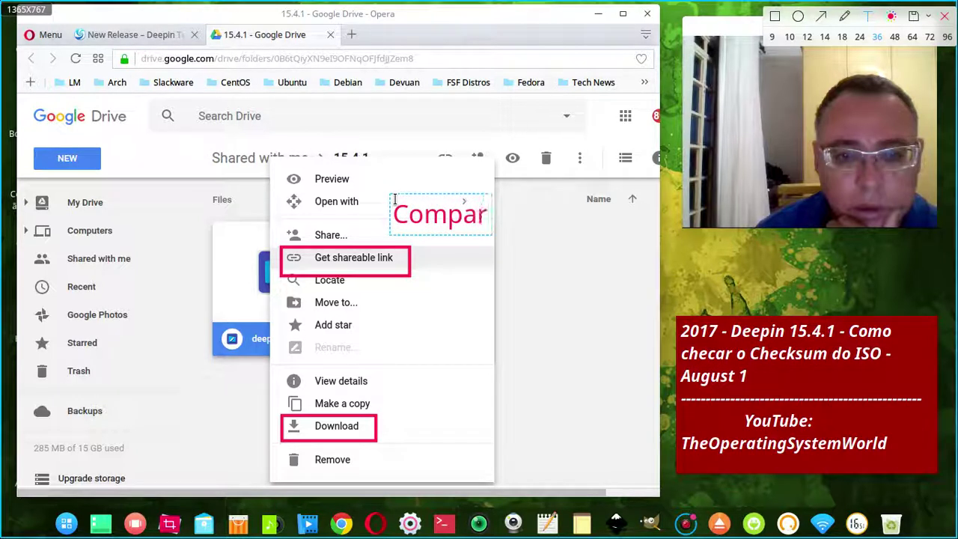
text(tilhar)
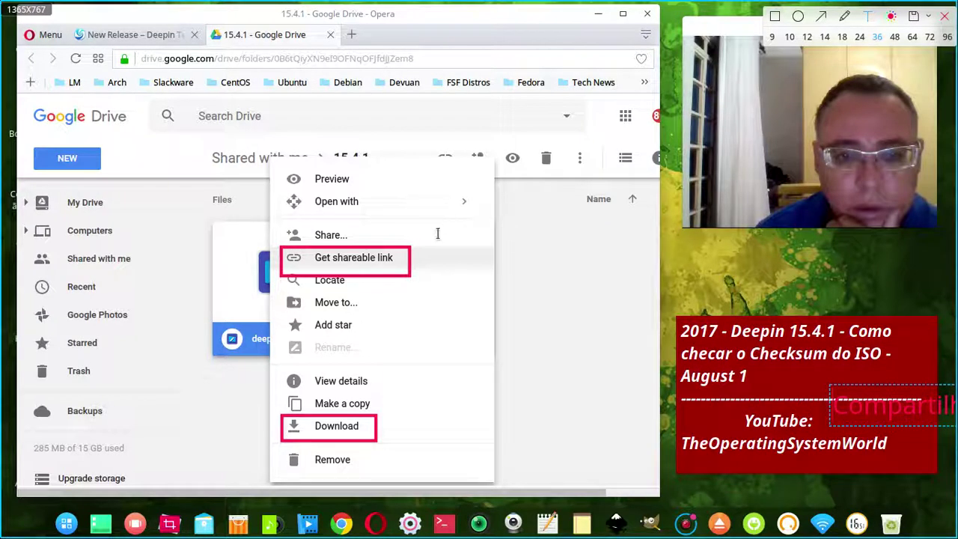
click(404, 276)
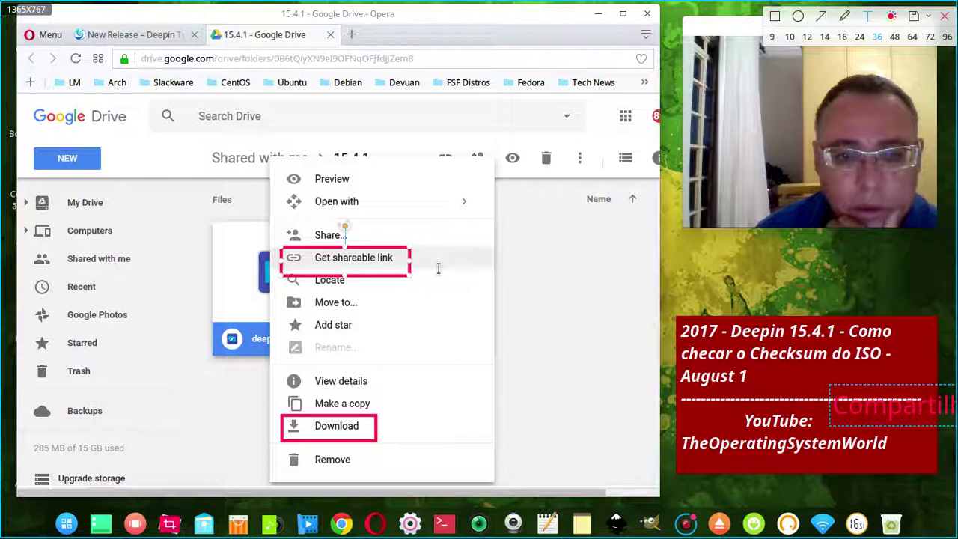
key(Delete)
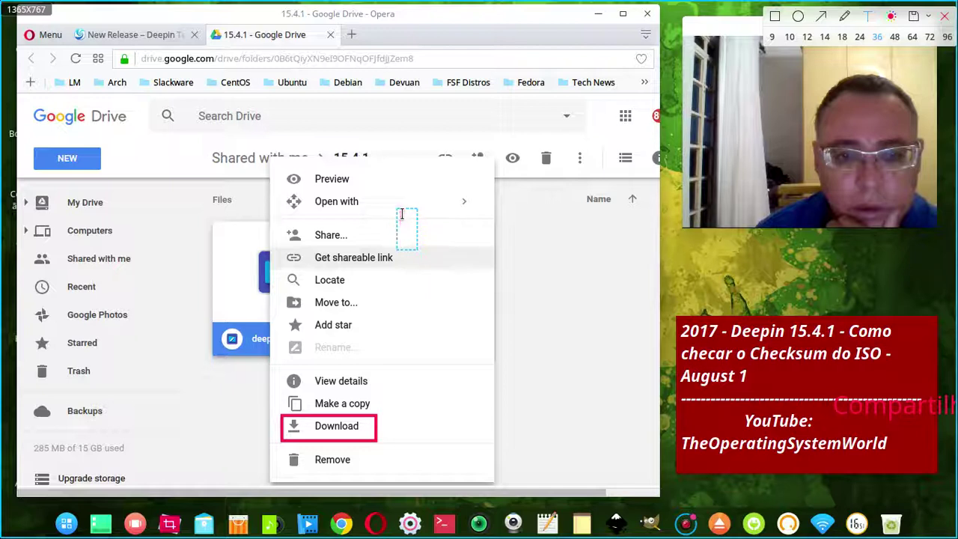
Step: Add the text "Clica no download e salva na pasta: Downloads" beside the upper options of the context menu
text(Clica n)
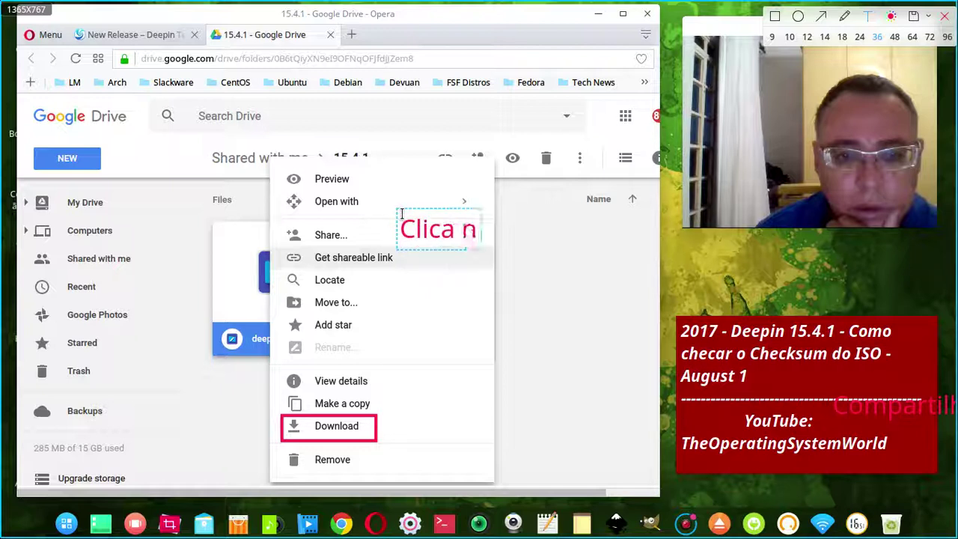
text(o download)
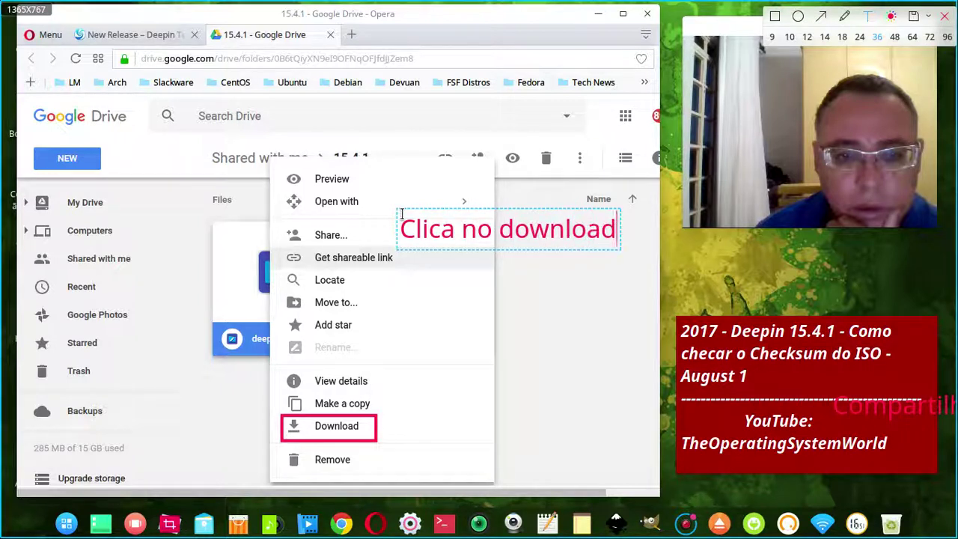
text( e salv)
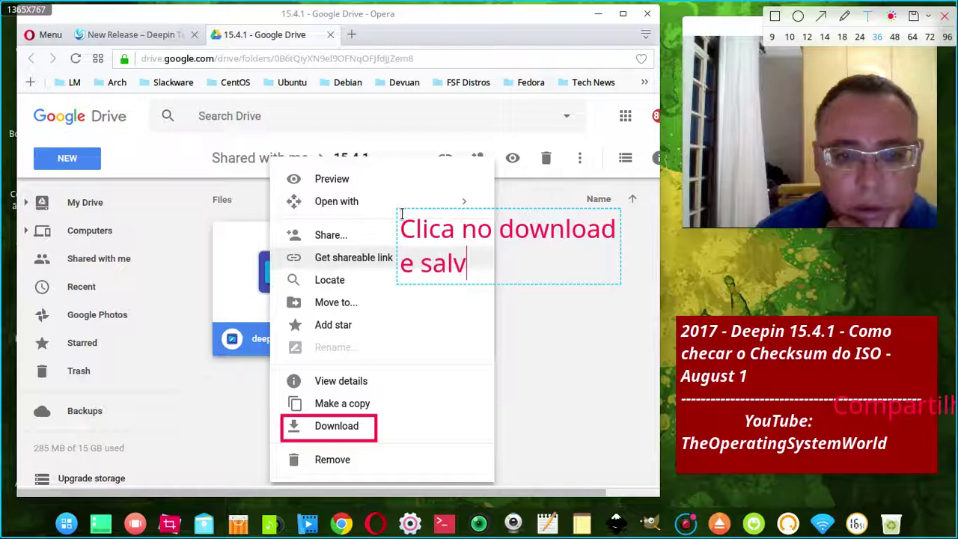
text(a na pasta)
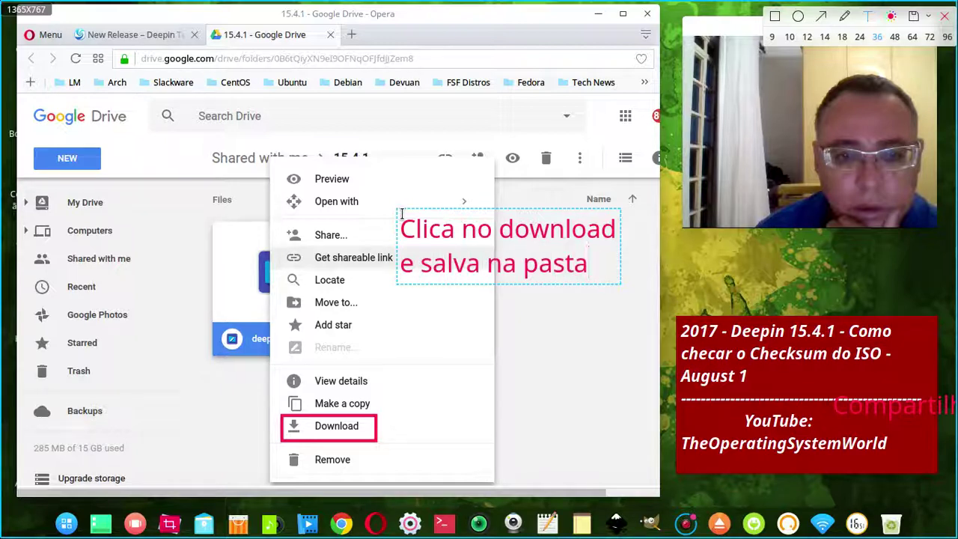
text(:)
key(Return)
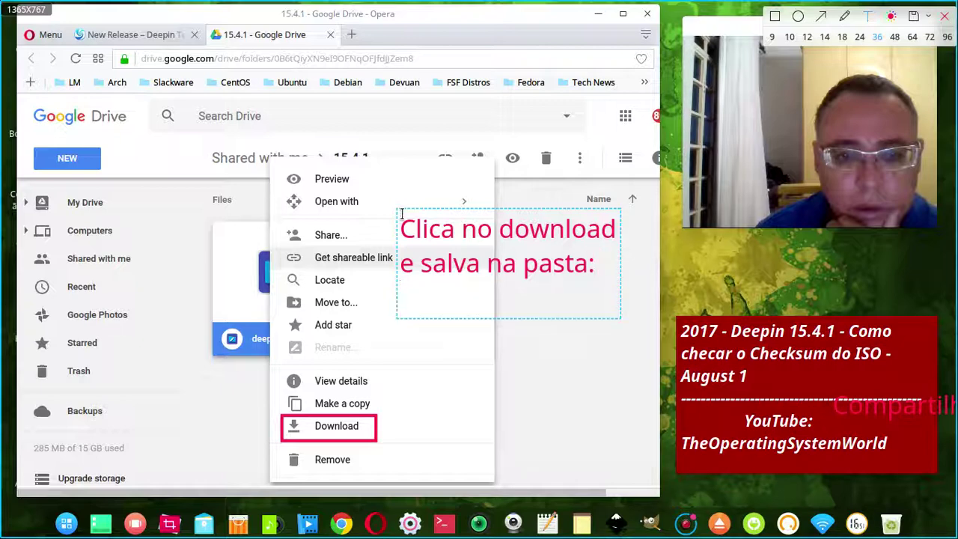
text(Download)
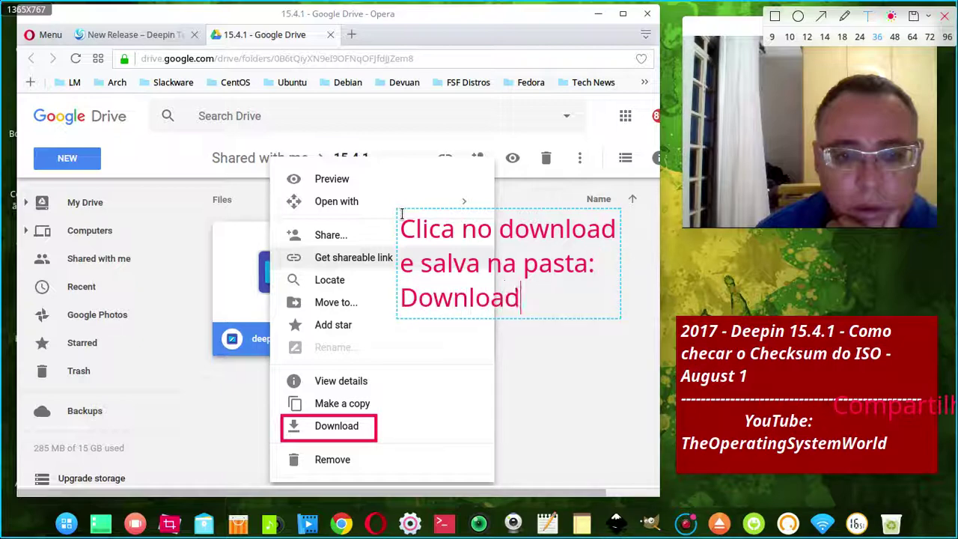
text(s)
Step: Frame the "Clica no download e salva na pasta: Downloads" text with a red rectangle and draw a red arrow from it to the Download option
click(775, 17)
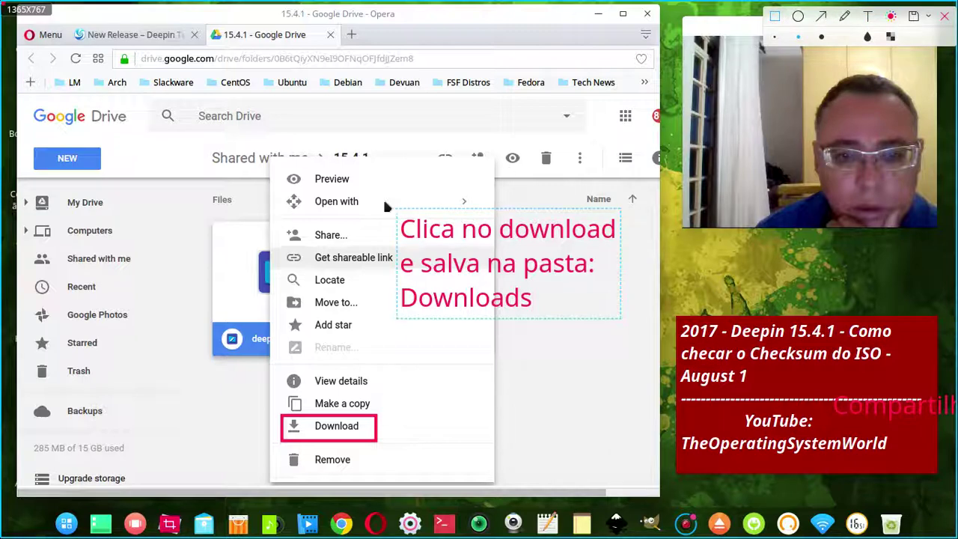
drag(384, 197, 390, 205)
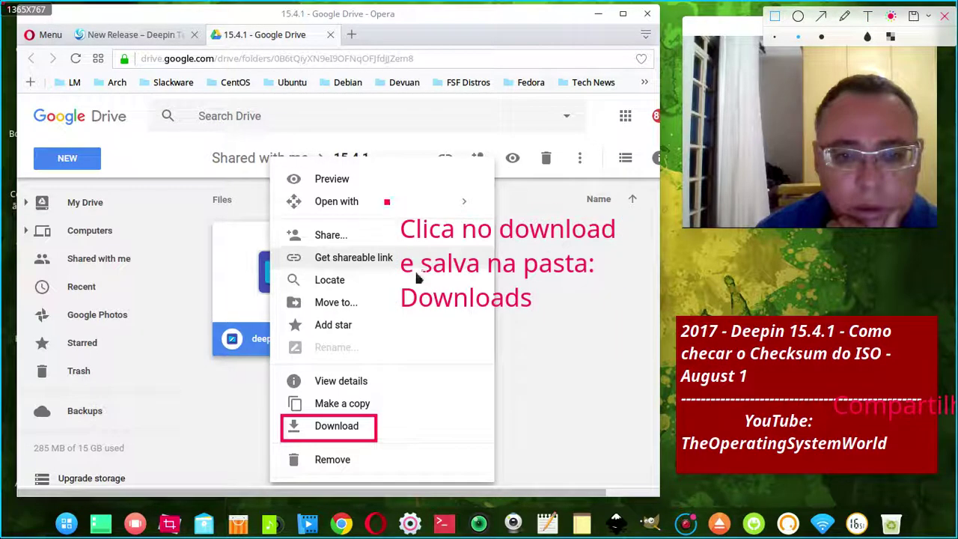
mouse_move(417, 277)
mouse_down()
mouse_move(573, 342)
mouse_move(638, 331)
mouse_up()
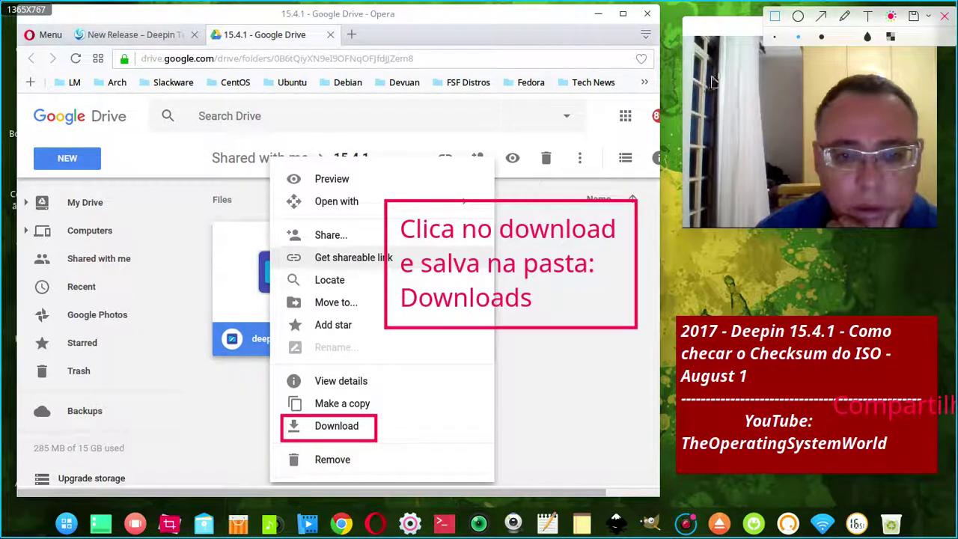
click(822, 17)
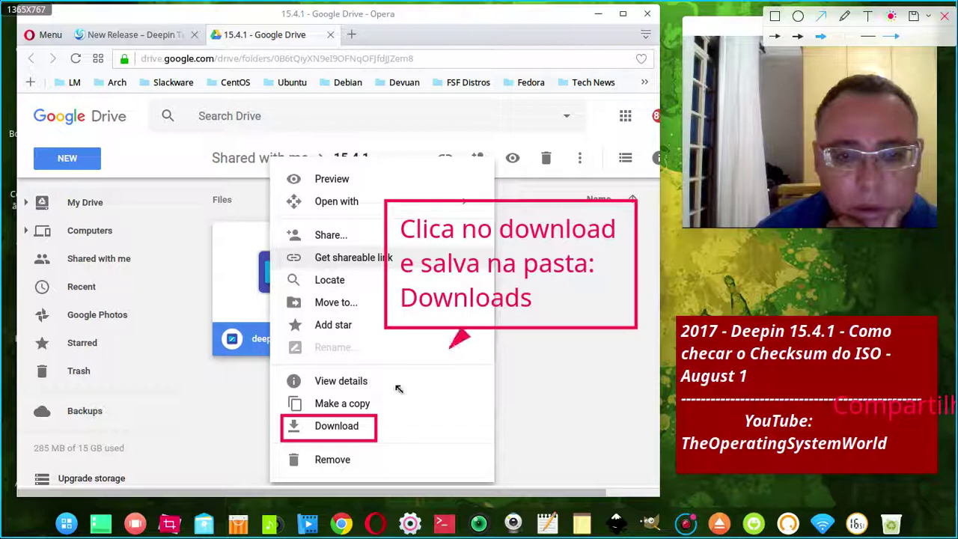
drag(460, 341, 390, 416)
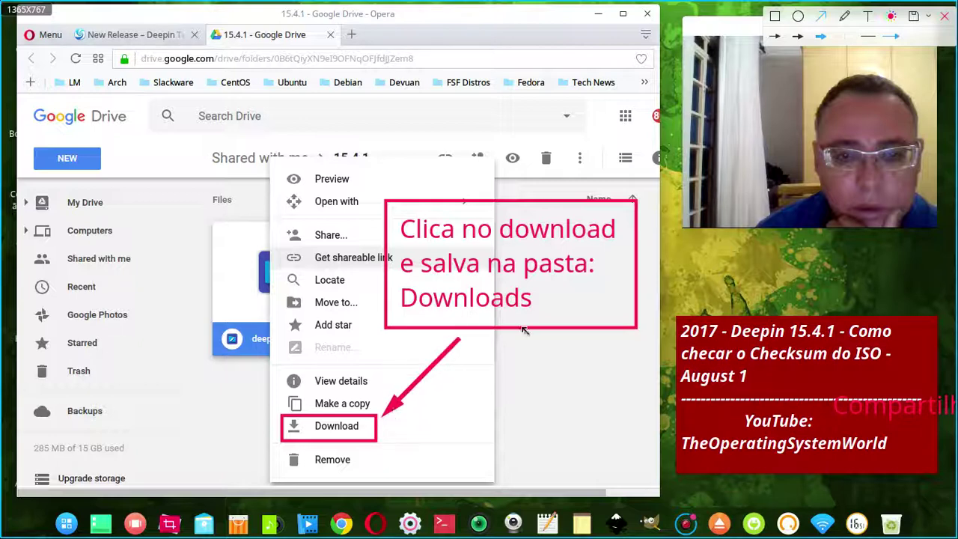
Step: Save this annotated screenshot as 15.png in the "2017 - Deepin 15.4.1 - Como checar o Checksum do ISO - August 1" folder
click(912, 16)
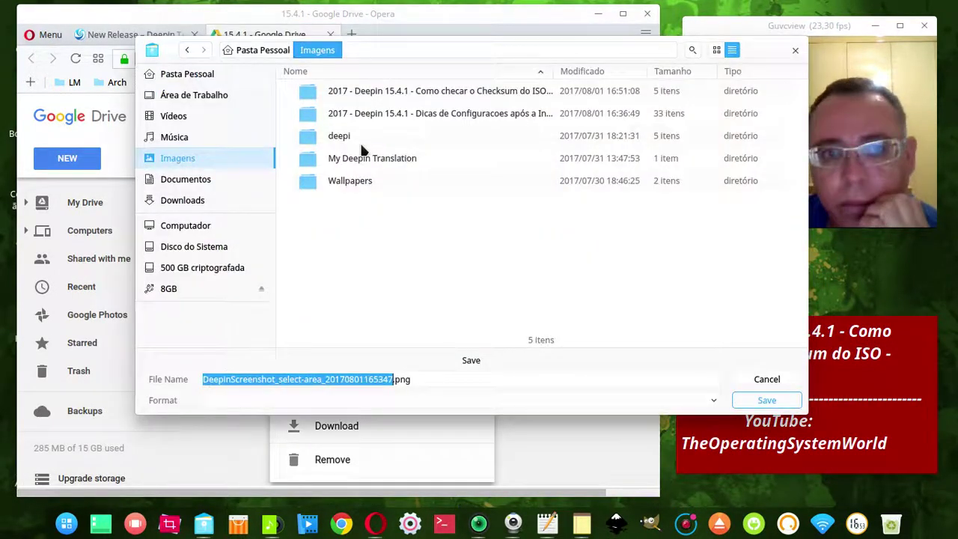
double_click(387, 93)
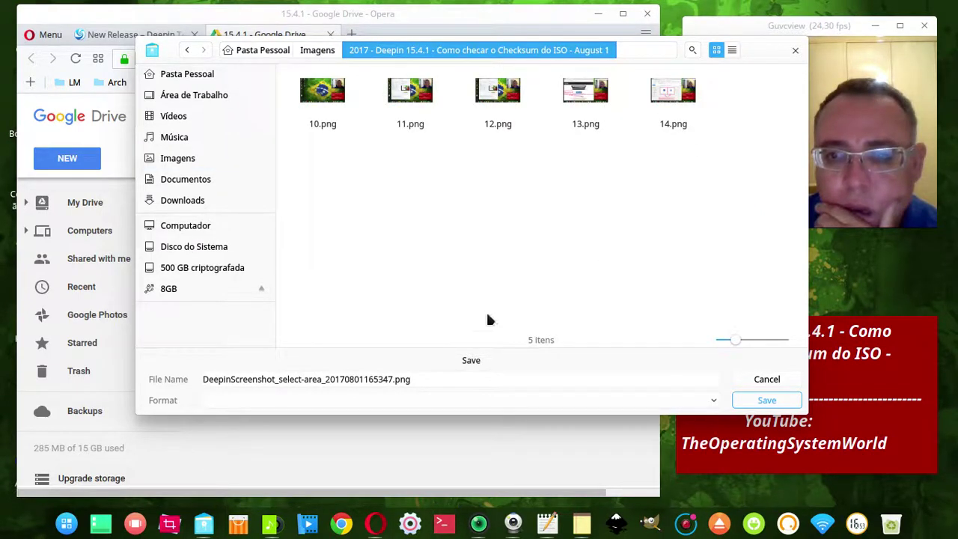
click(392, 379)
key(shift+Home)
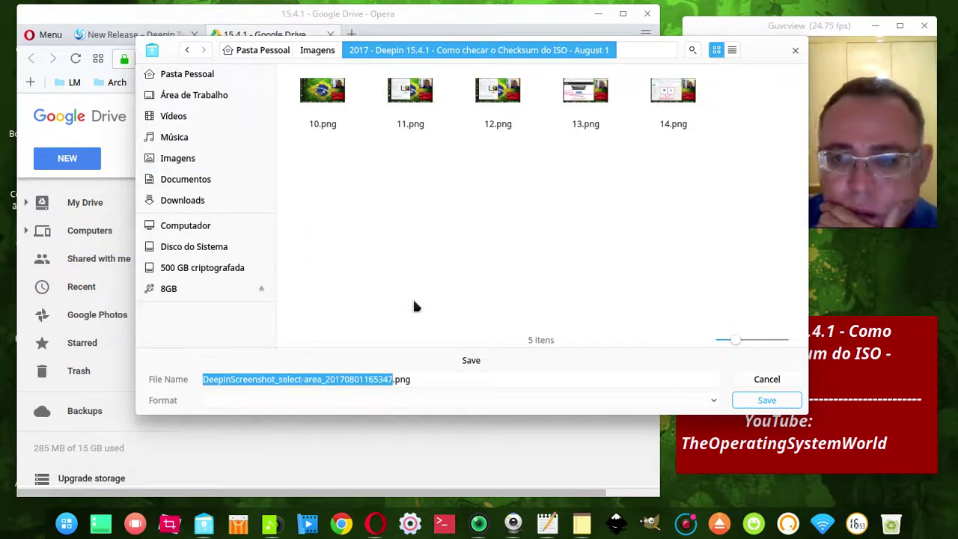
text(15)
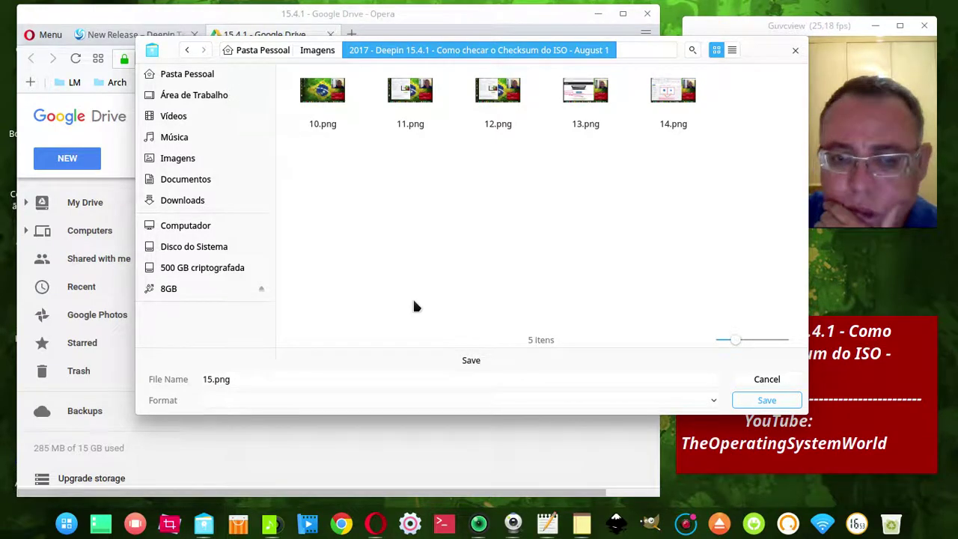
key(Return)
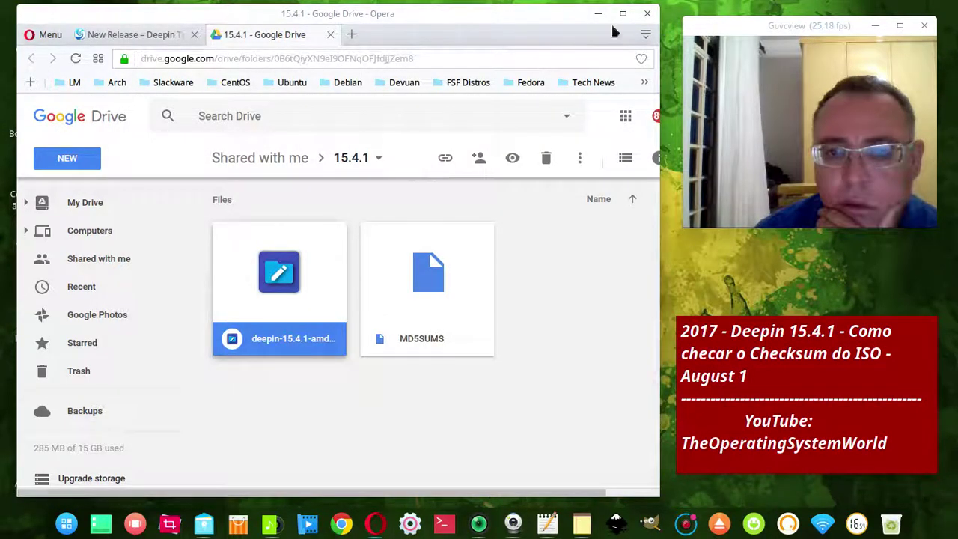
Step: Minimize the browser window and bring up the music player with its song list
right_click(408, 282)
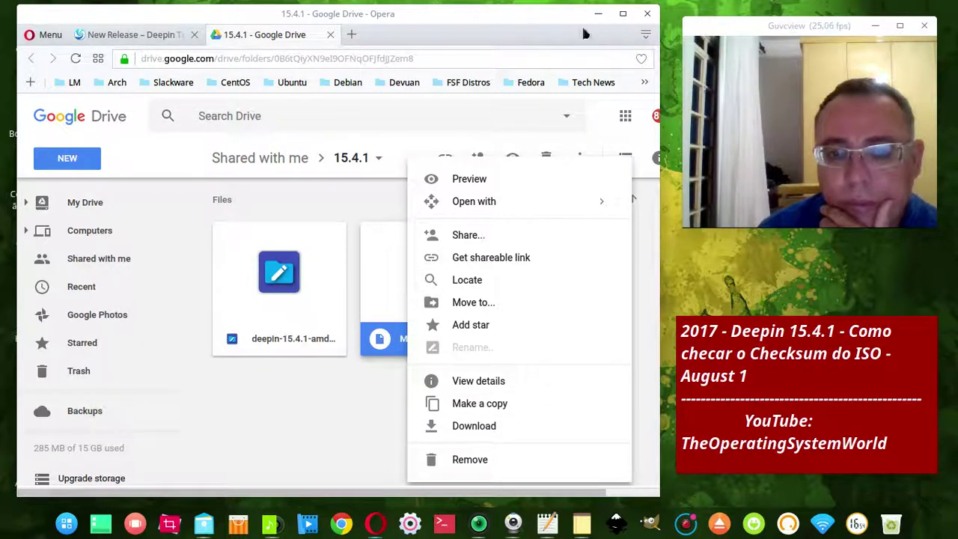
click(598, 13)
click(598, 13)
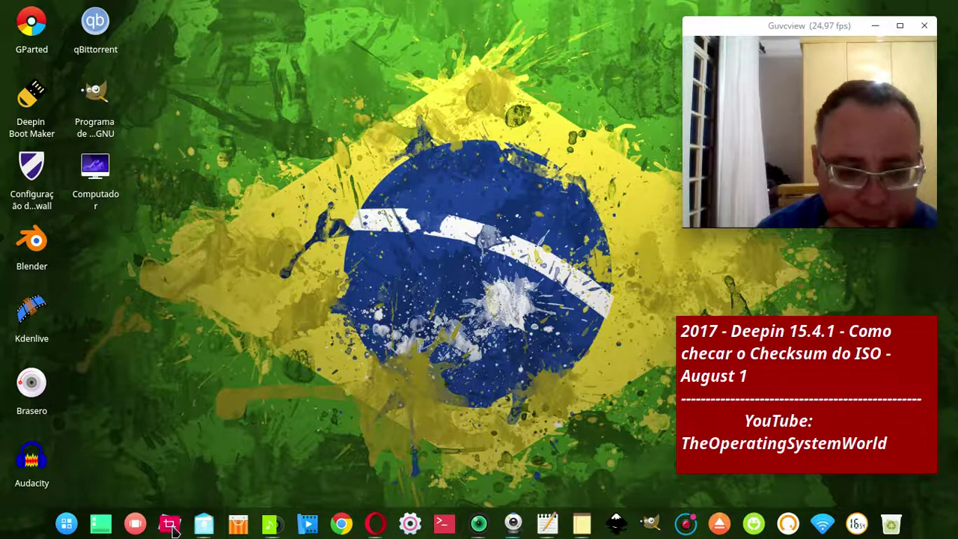
click(269, 524)
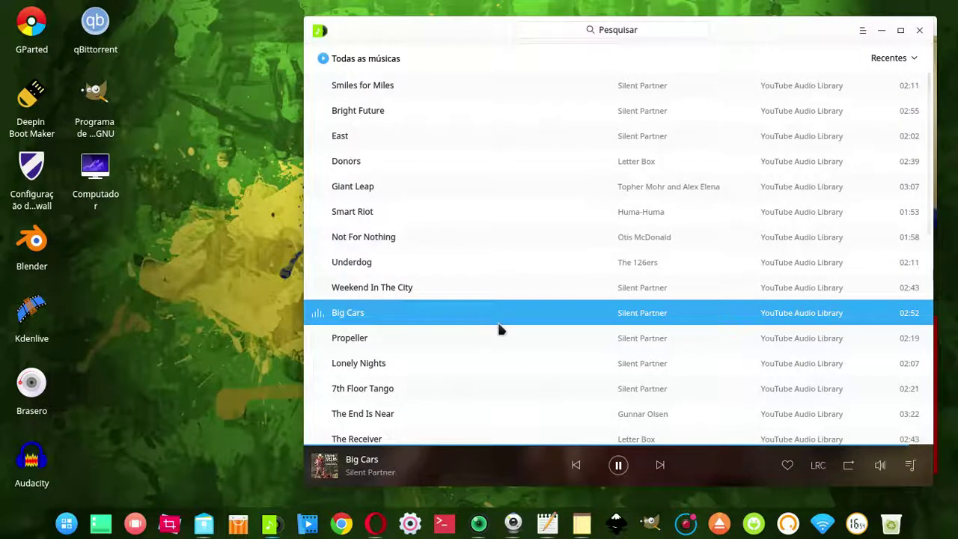
Step: Play the song "The End Is Near" and raise the music player's application volume slightly
scroll(404, 357, down, 2)
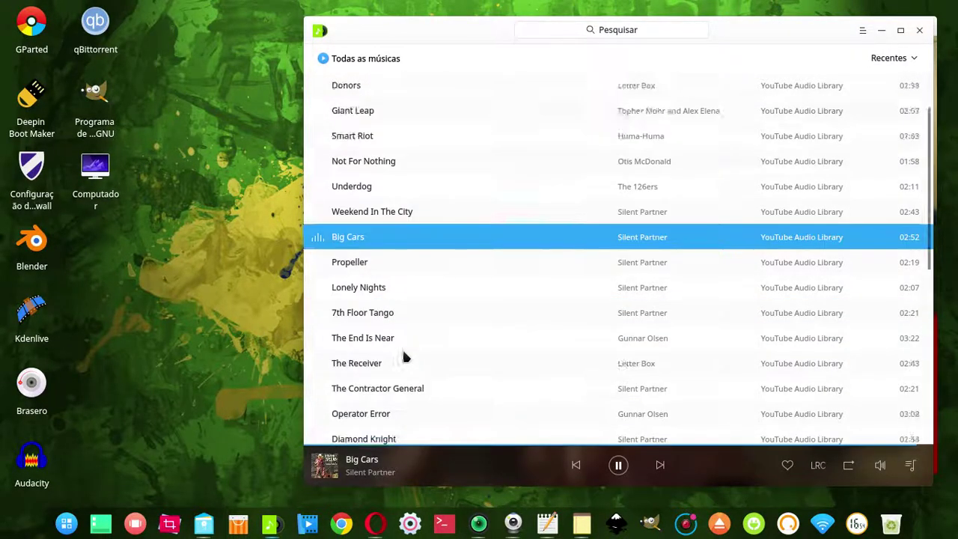
scroll(403, 357, down, 2)
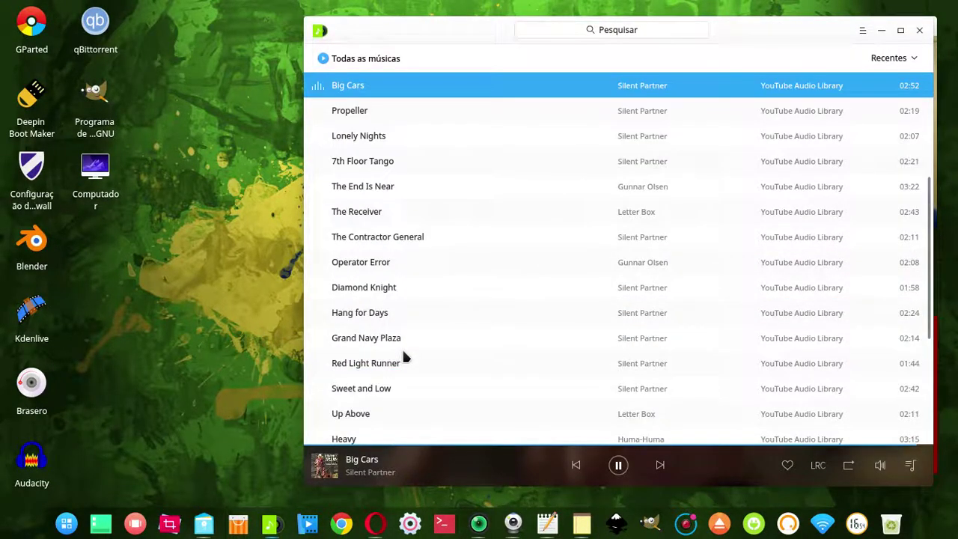
click(369, 192)
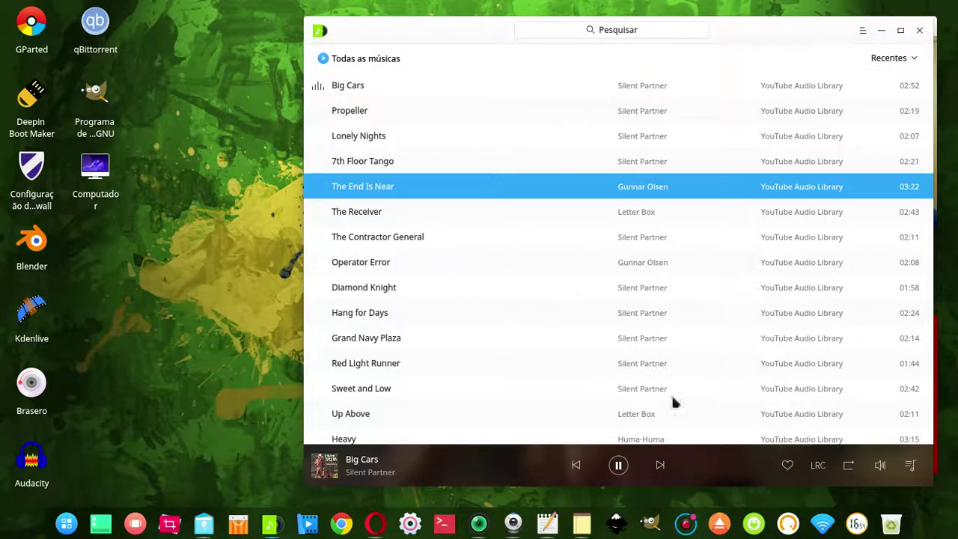
click(789, 525)
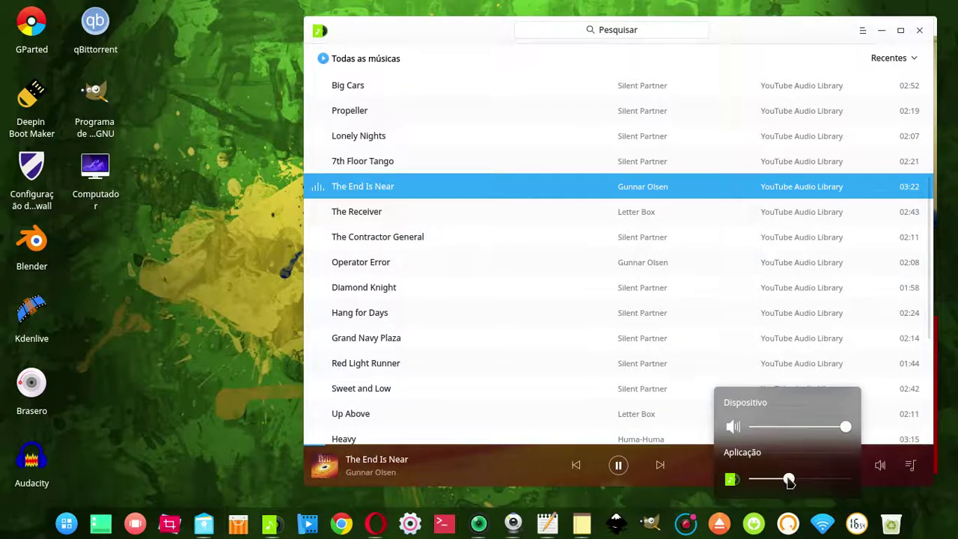
drag(789, 481, 806, 483)
click(211, 261)
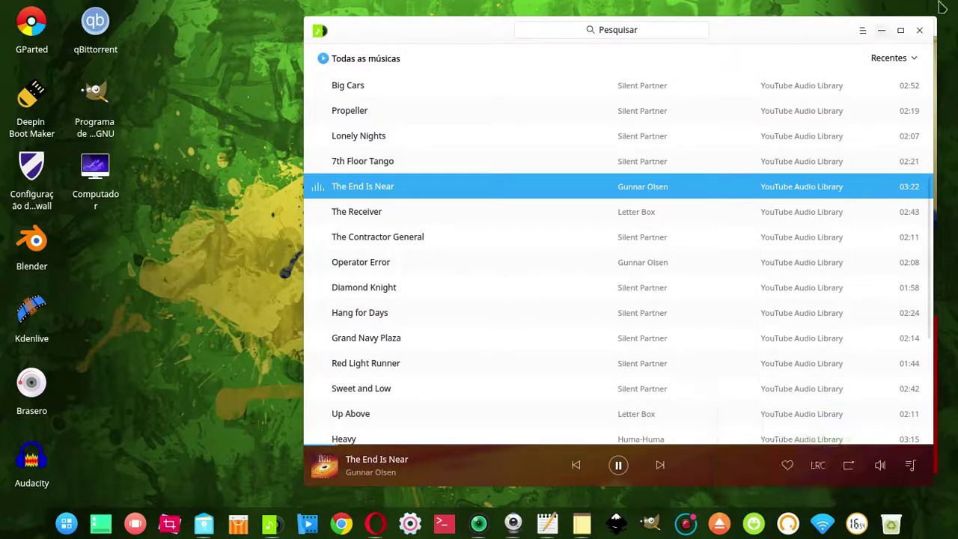
Step: Move the music player clear of the webcam window and save a screenshot as 16.png in the "2017 - Deepin 15.4.1 - Como checar o Checksum do ISO - August 1" folder
drag(660, 39, 369, 30)
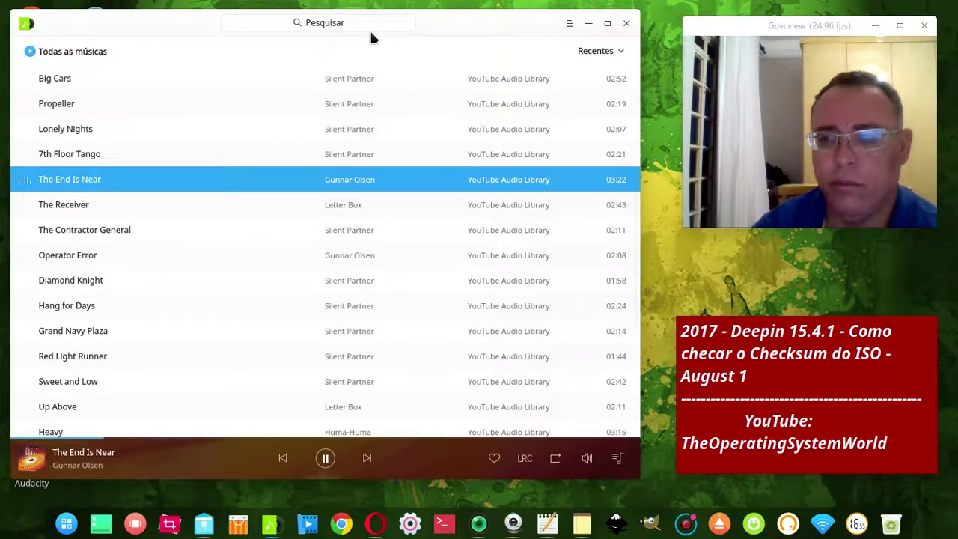
key(Print)
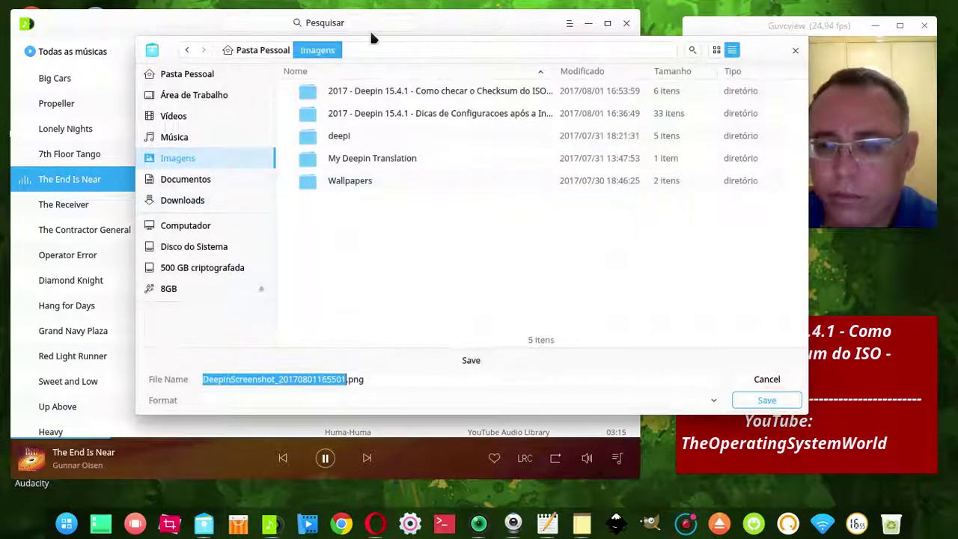
double_click(449, 91)
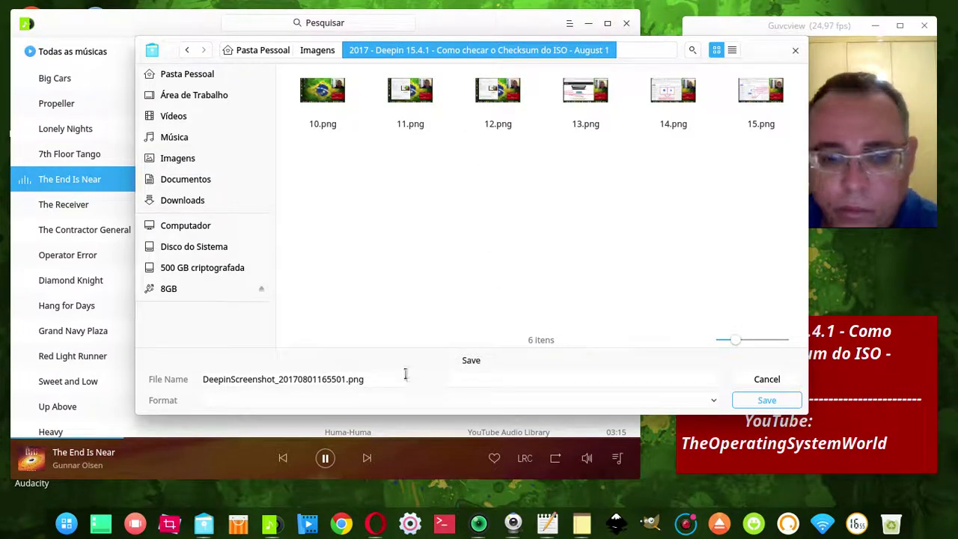
double_click(318, 379)
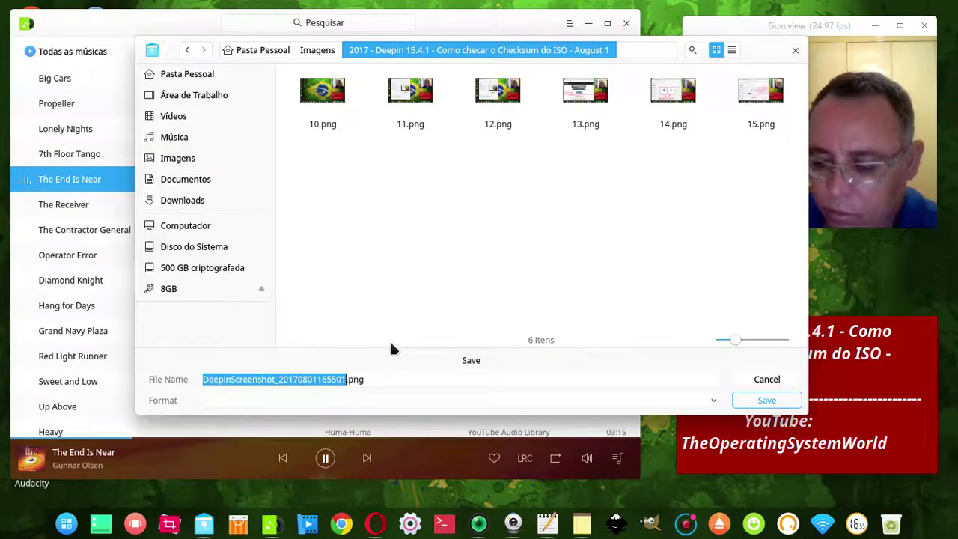
text(16)
key(Return)
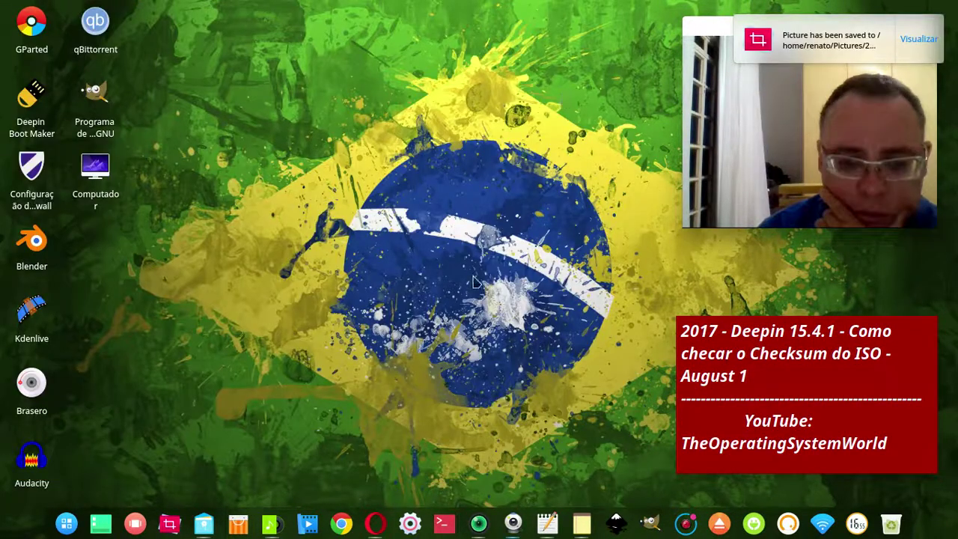
Step: Switch to Opera and bookmark the 15.4.1 Google Drive page in the G Eco bookmarks folder under its suggested name
click(547, 523)
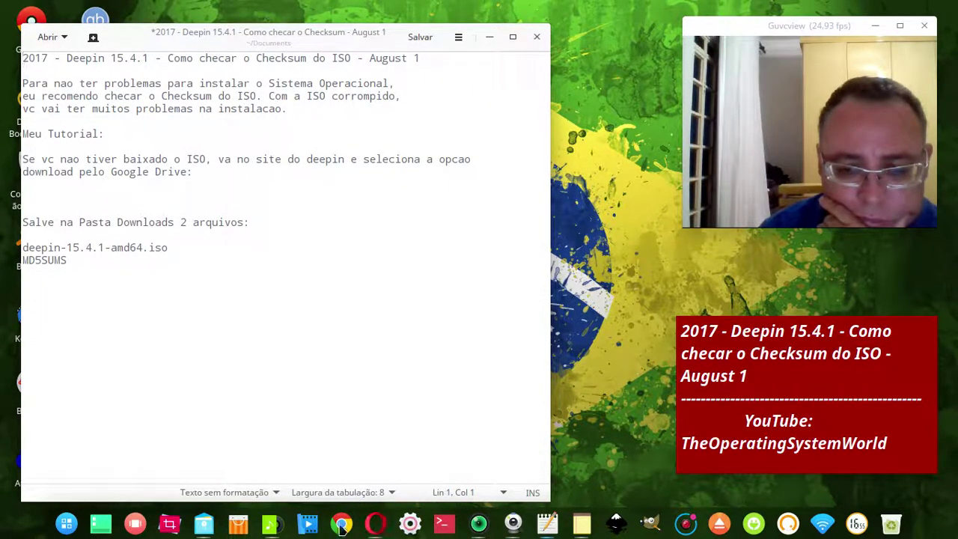
click(375, 523)
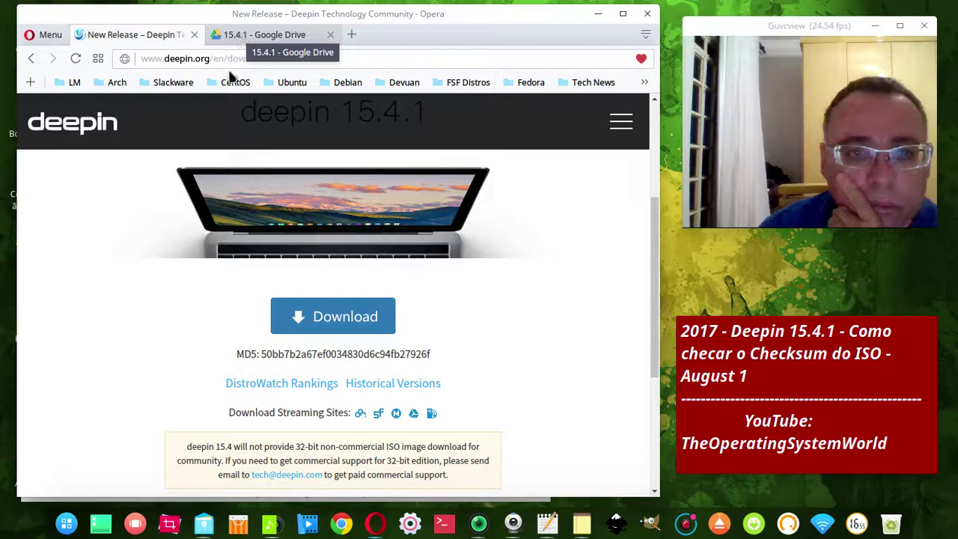
click(262, 39)
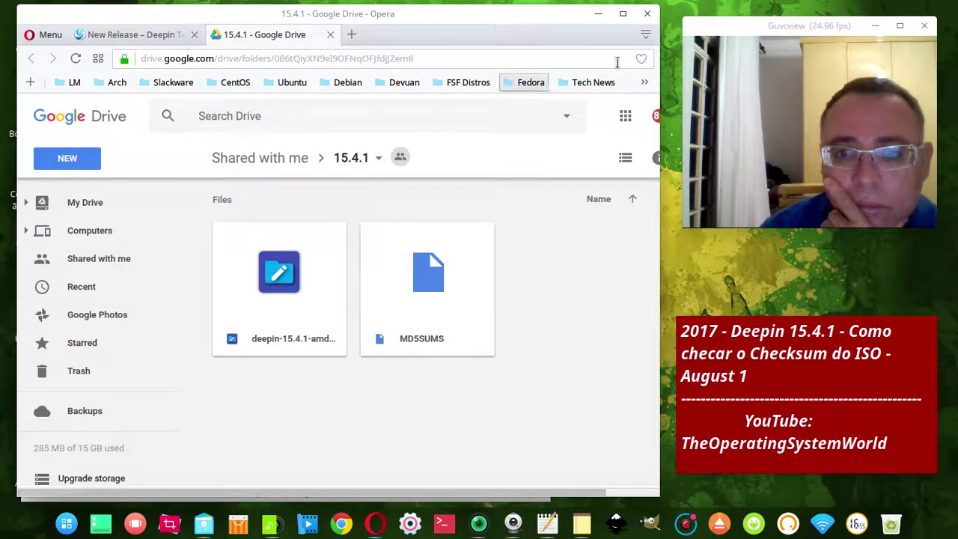
click(628, 15)
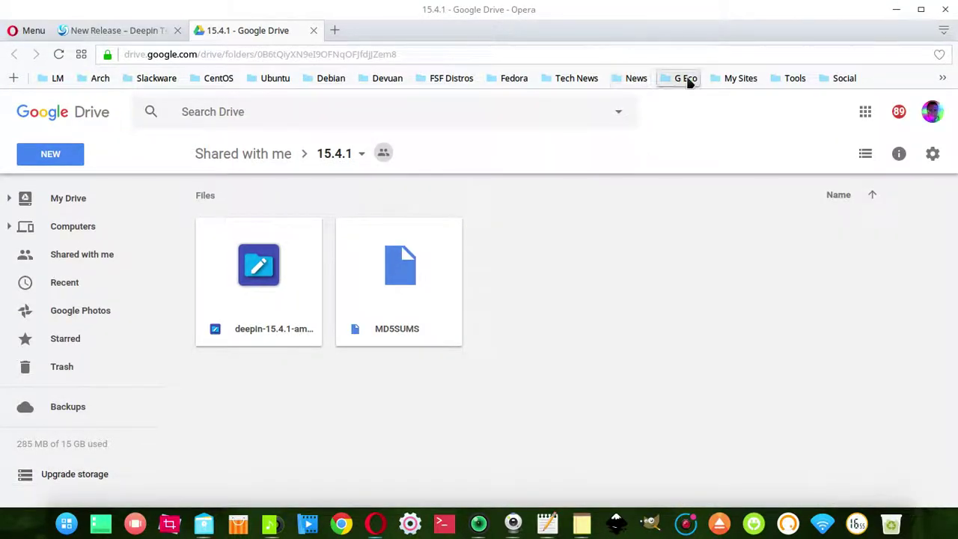
click(688, 80)
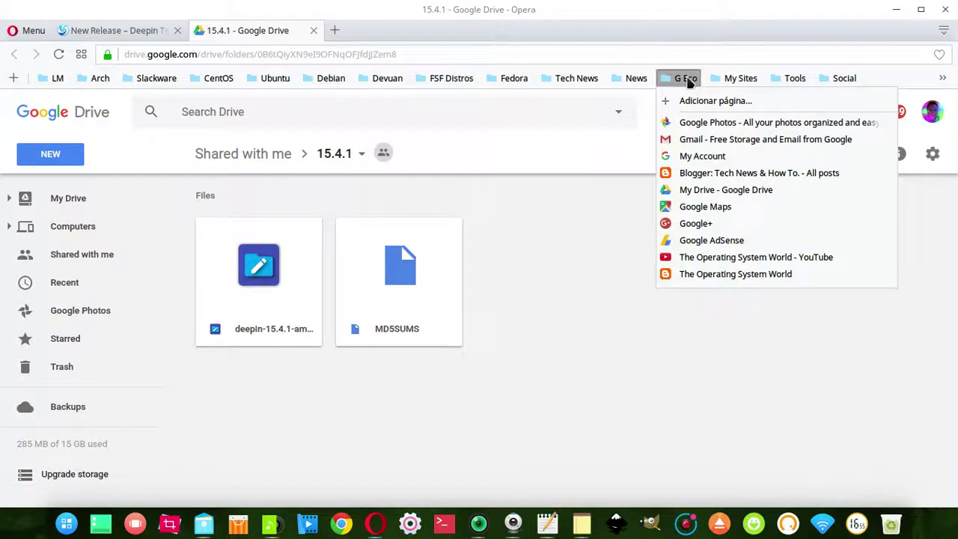
click(696, 102)
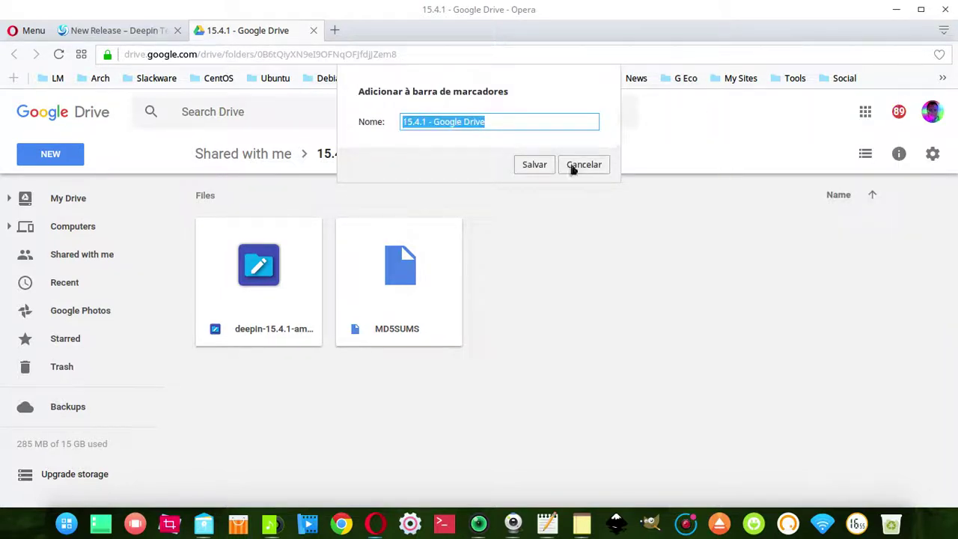
click(543, 163)
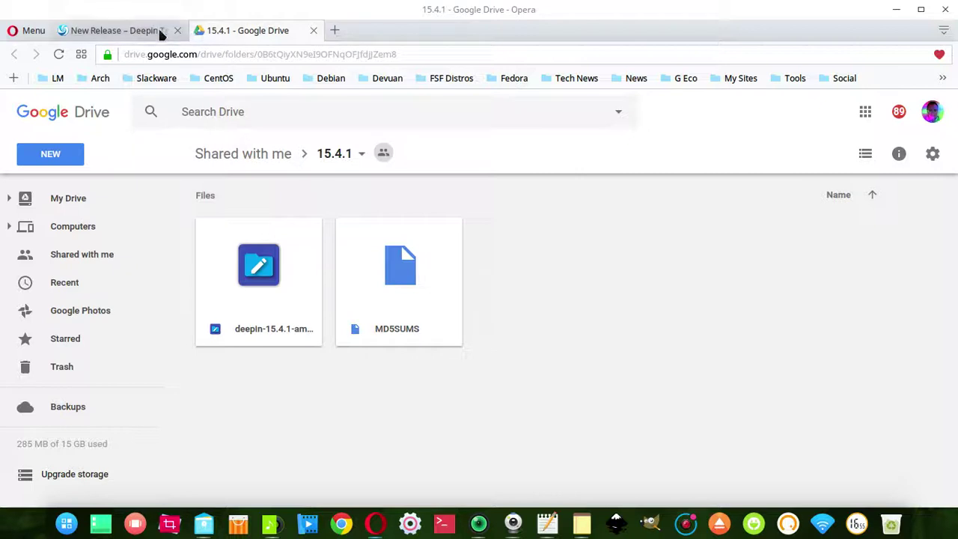
Step: Copy the address of the Deepin download page, then restore the browser window to its smaller size
key(ctrl+Tab)
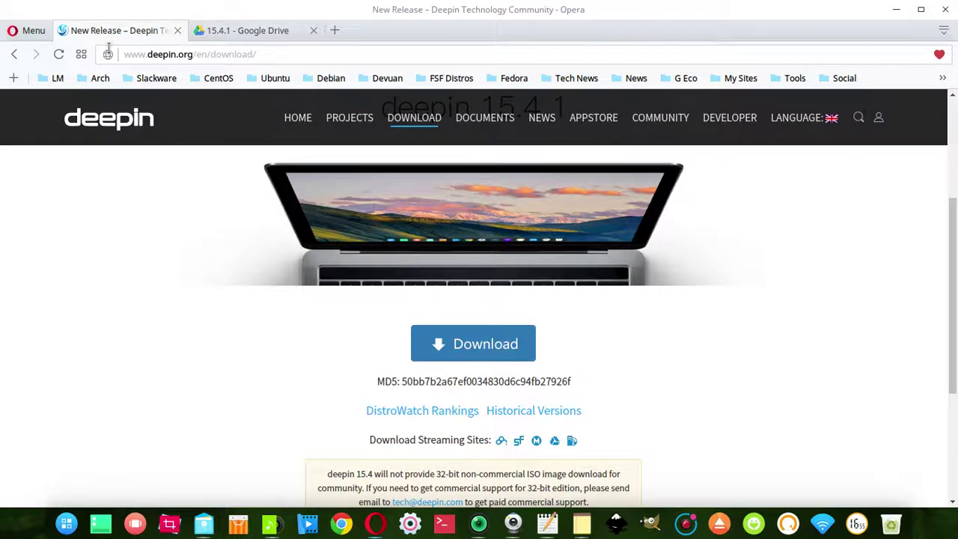
click(154, 53)
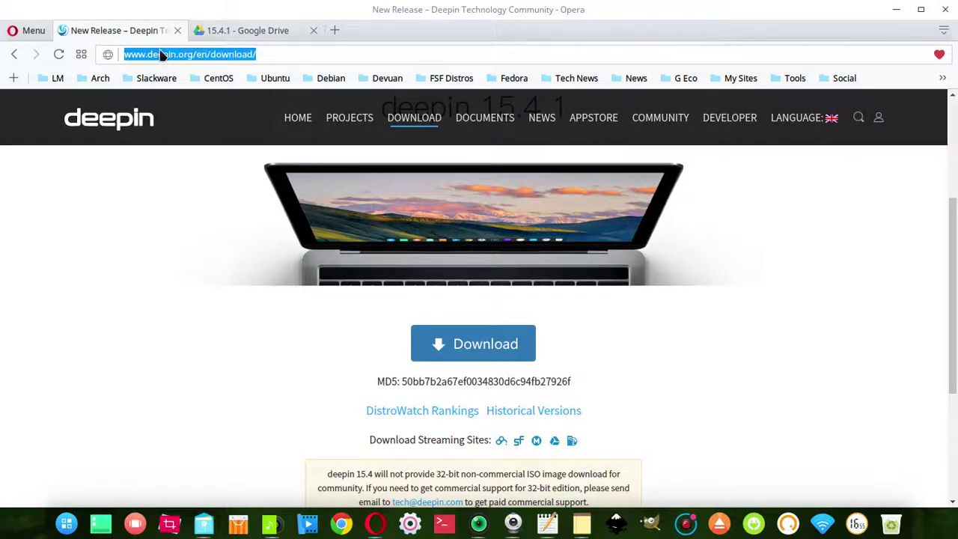
right_click(161, 56)
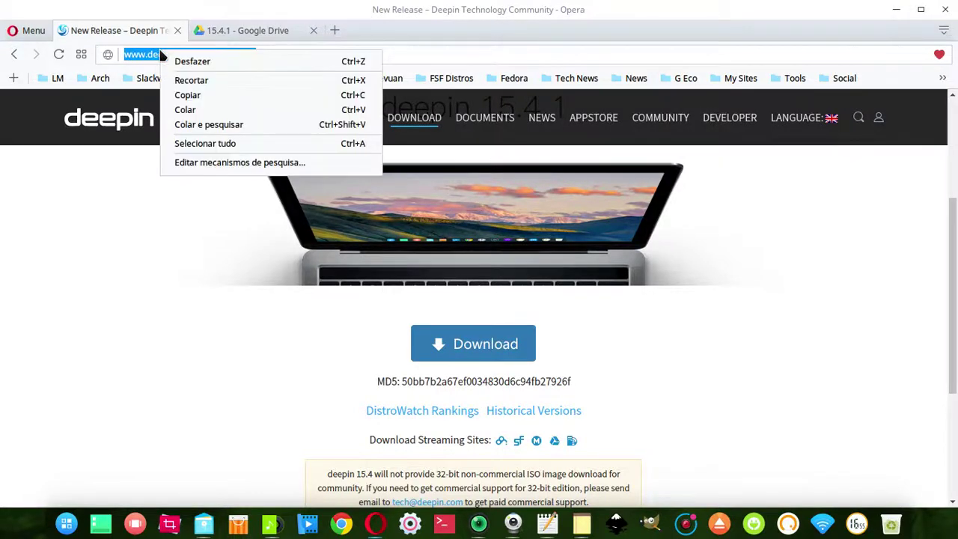
click(214, 95)
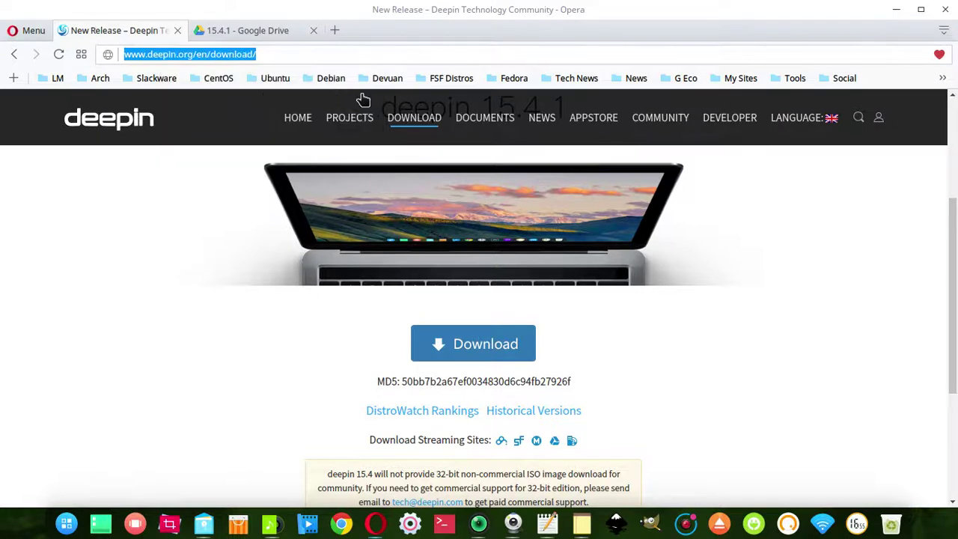
click(920, 10)
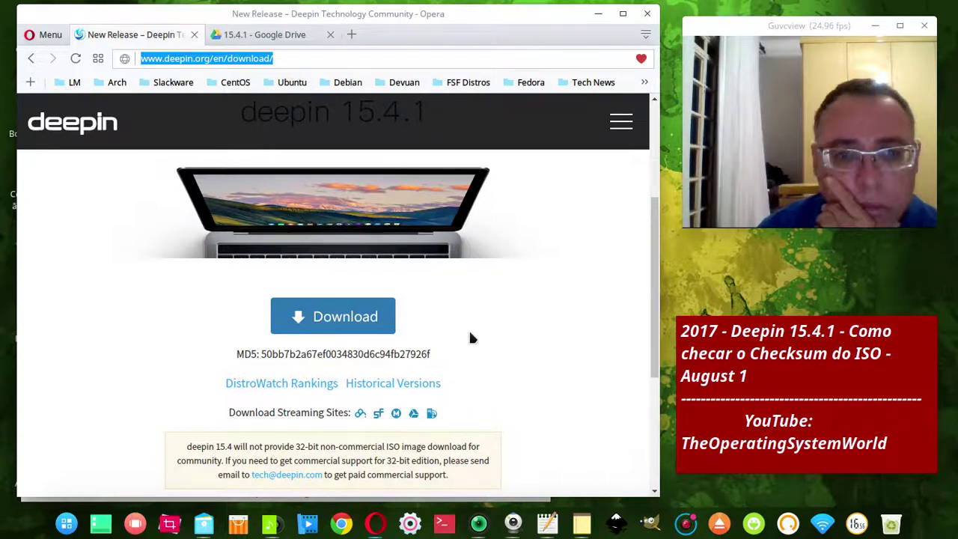
click(548, 523)
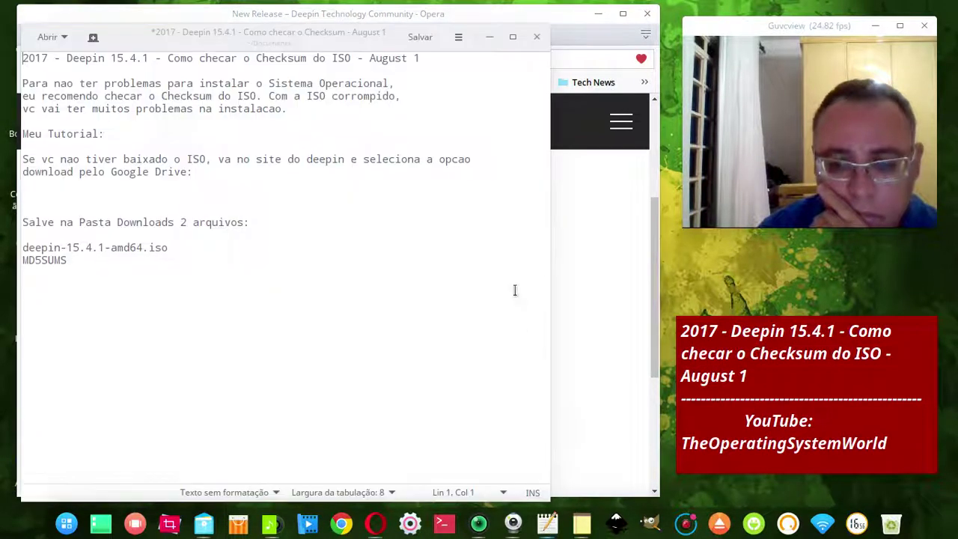
click(45, 189)
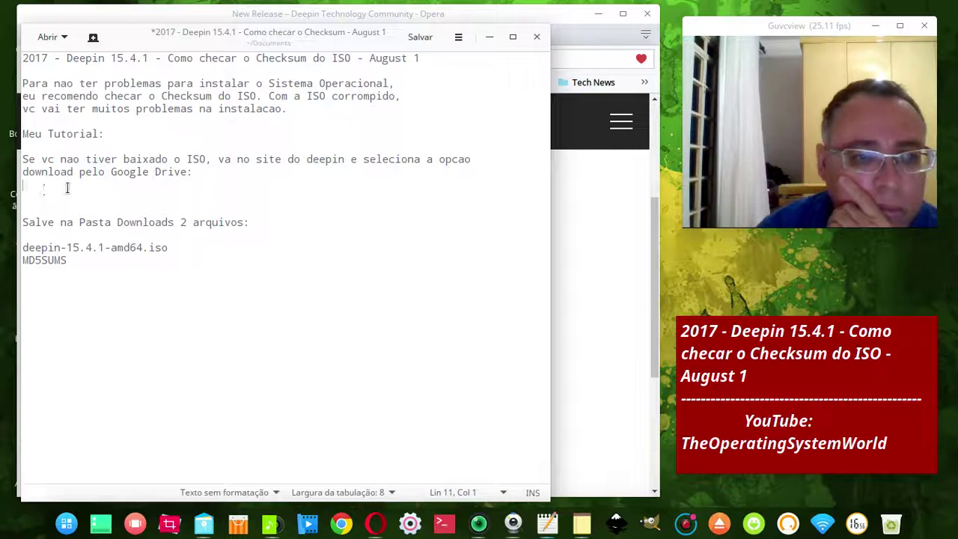
click(196, 171)
key(Return)
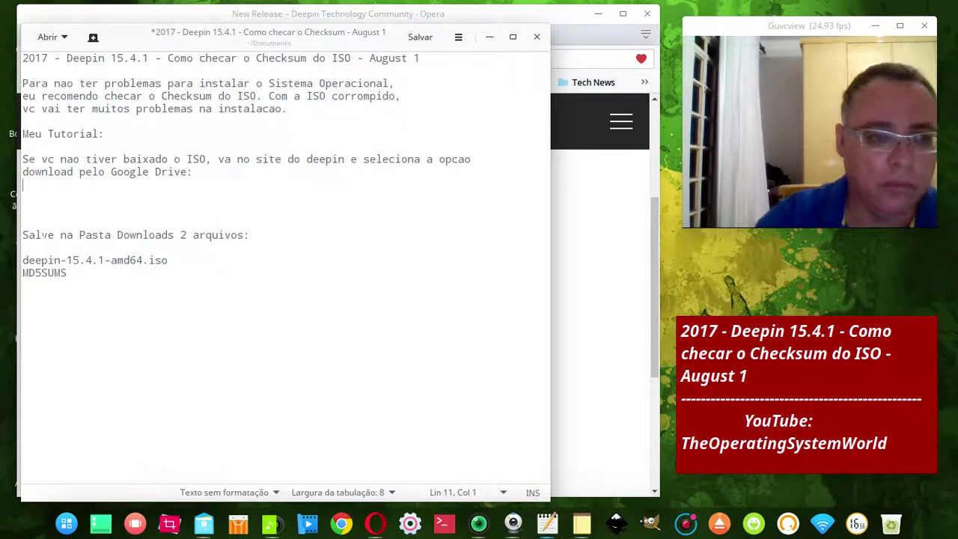
key(Return)
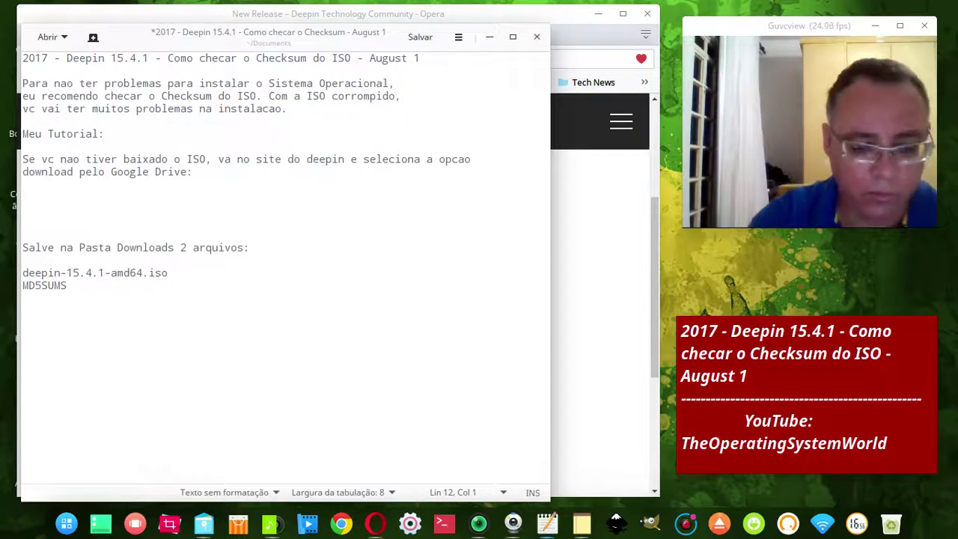
key(ctrl+v)
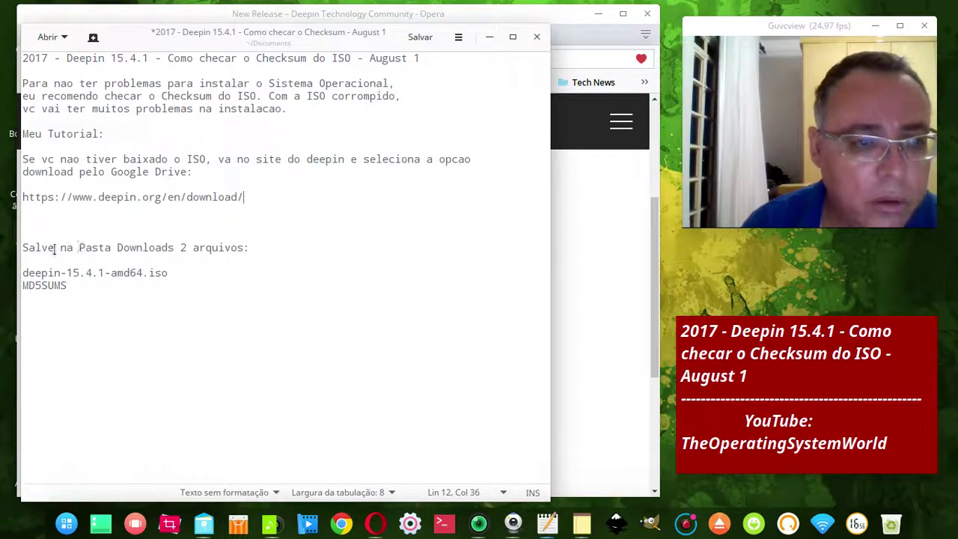
Step: Remove the two surplus blank lines above "Salve na Pasta Downloads 2 arquivos:" and save the document
click(23, 247)
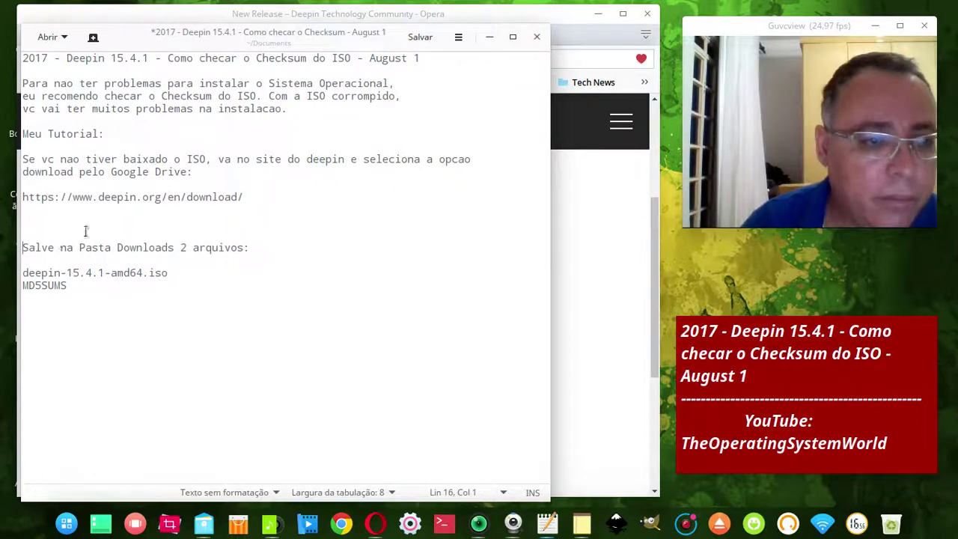
key(BackSpace)
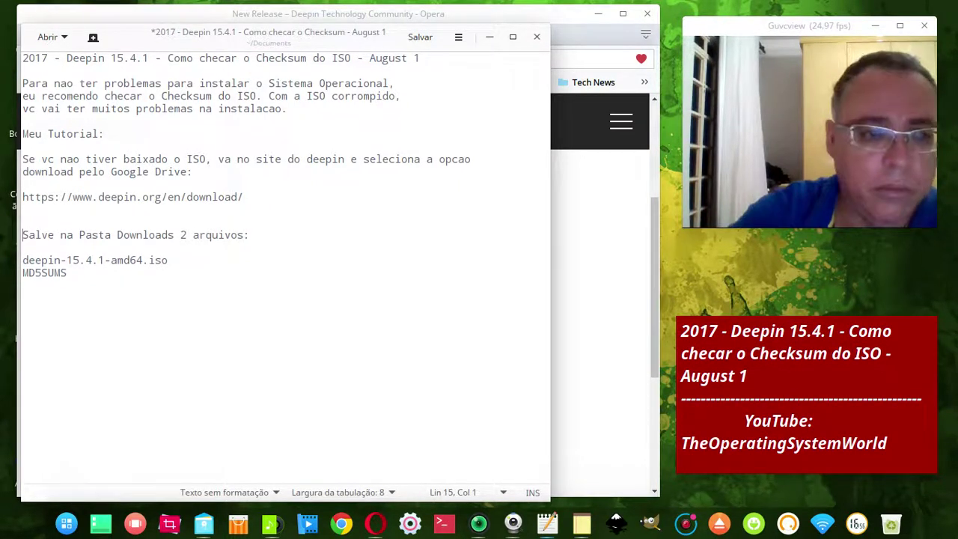
key(BackSpace)
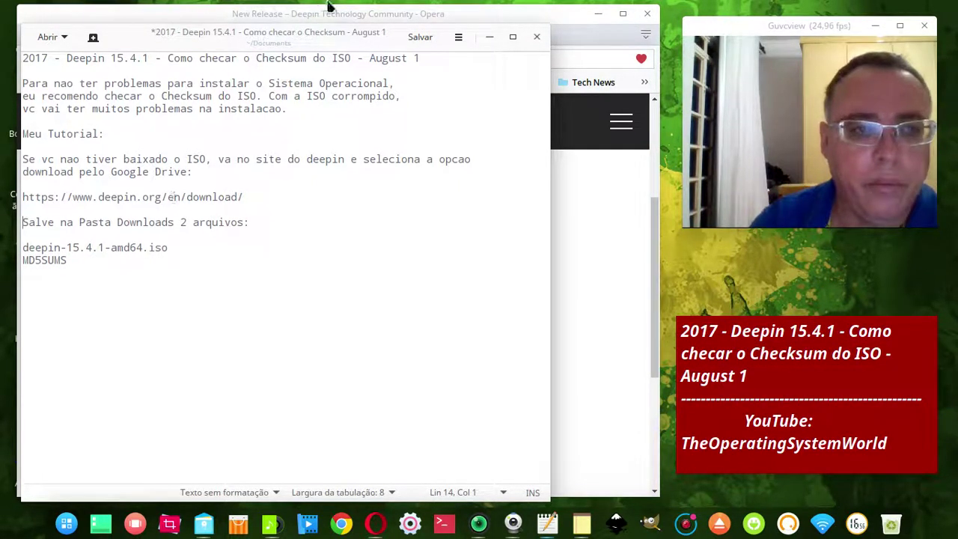
click(421, 37)
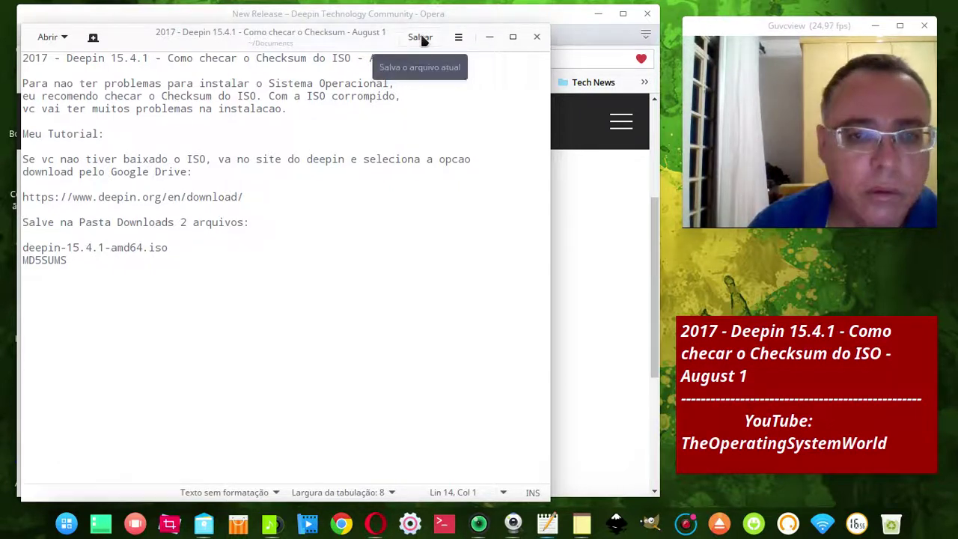
click(421, 38)
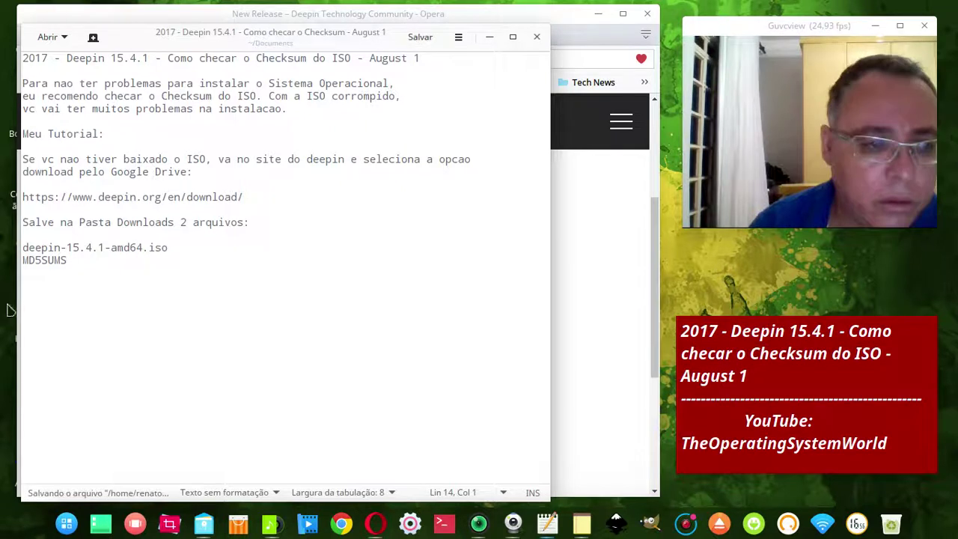
Step: Add the line "Abra o Terminal" below the MD5SUMS entry, separated by a blank line
click(25, 282)
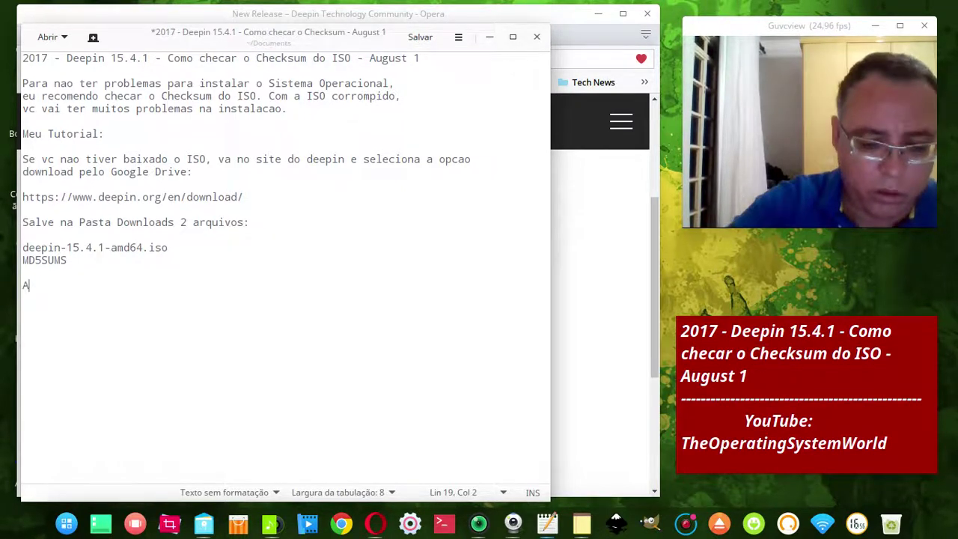
text(Abra o )
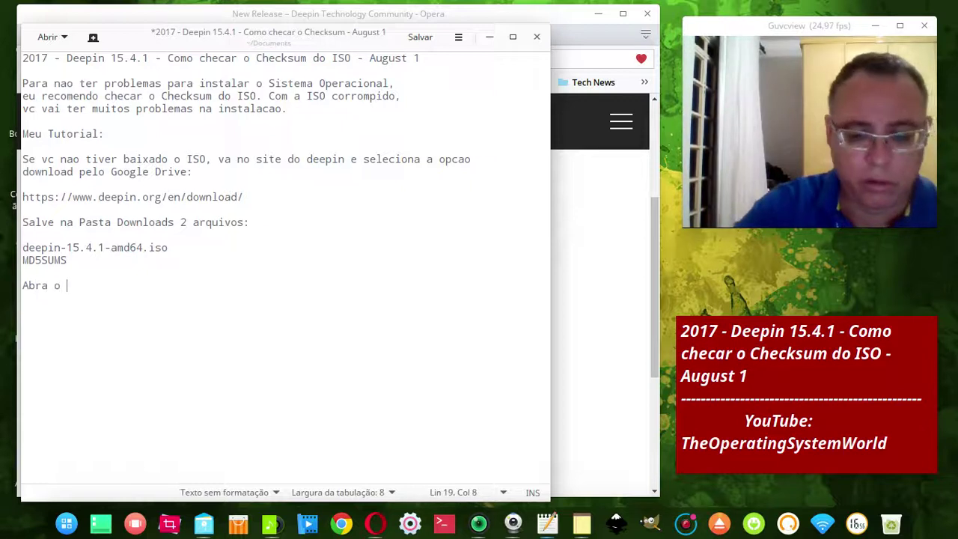
text(Terminal)
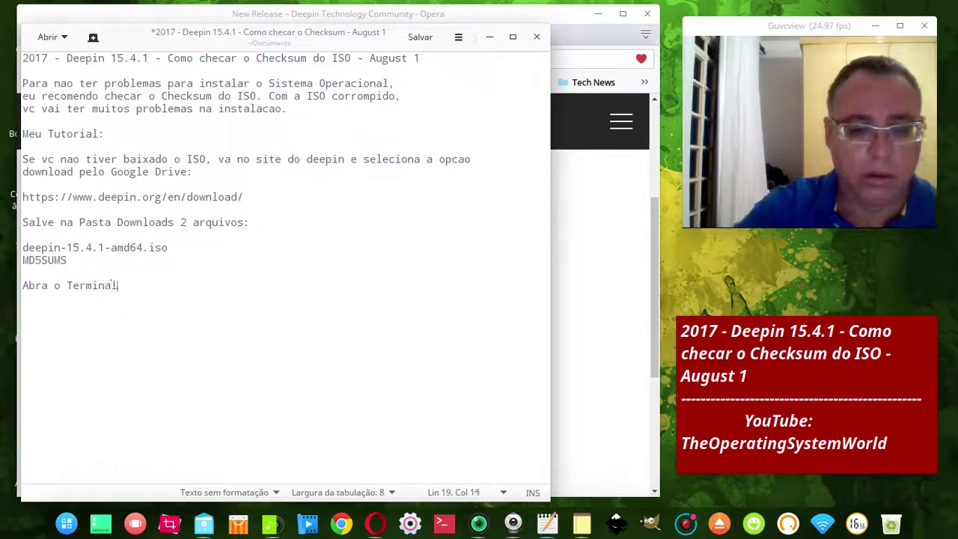
Step: Extend the "Abra o Terminal" line in the notes to read "Abra o Terminal e execute esse comando:"
text( e )
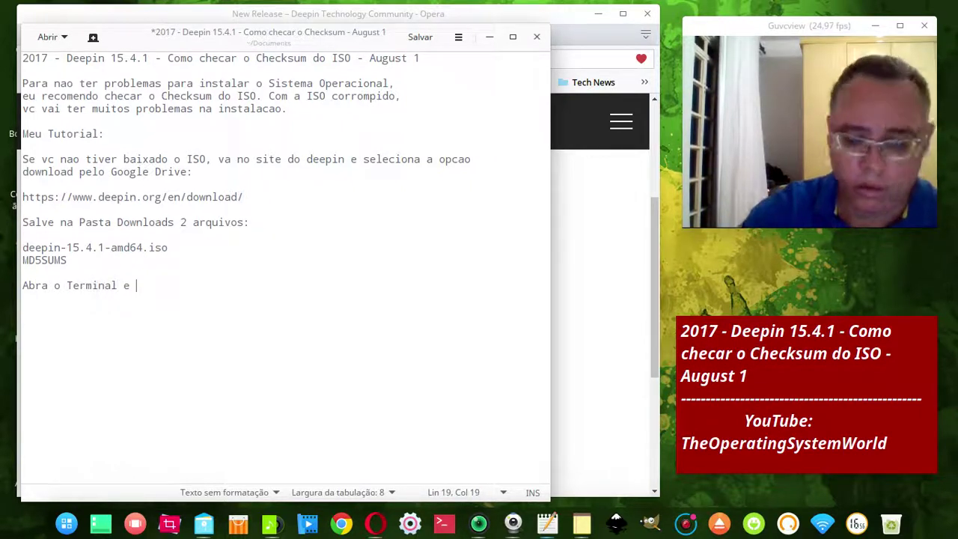
text(exec)
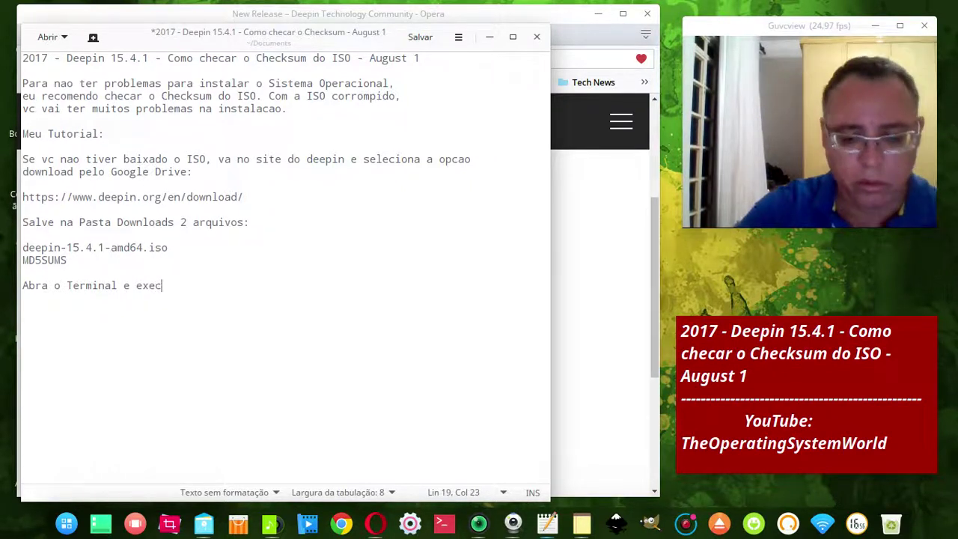
text(ute es)
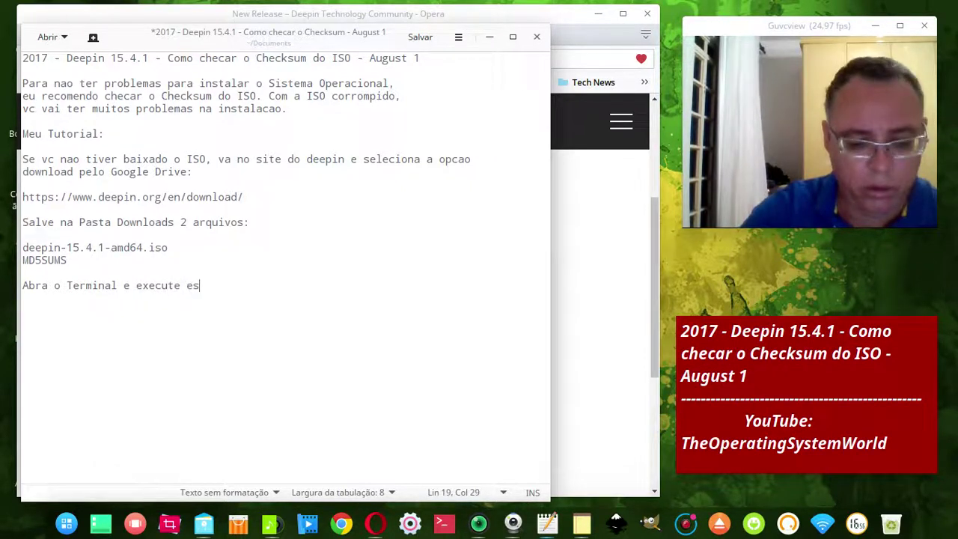
text(se comando)
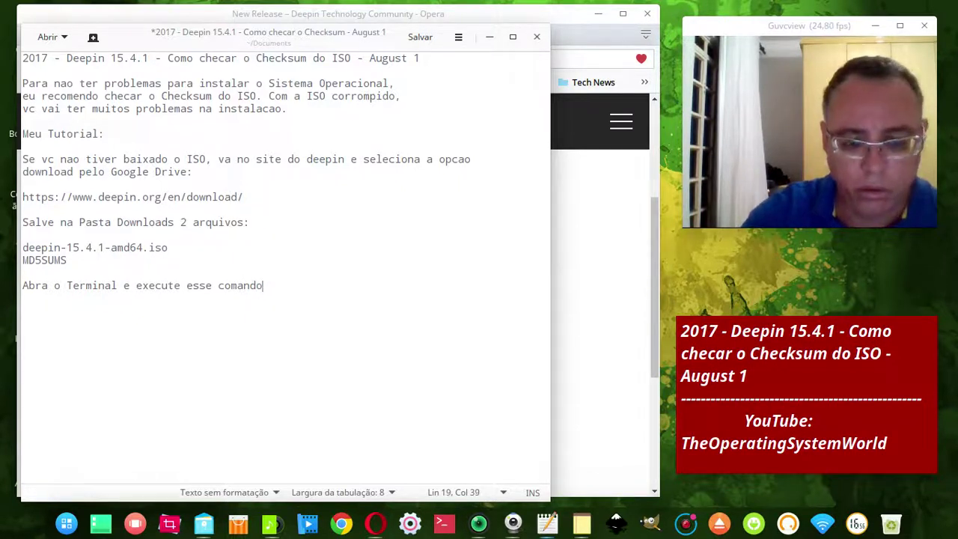
text(:)
key(Return)
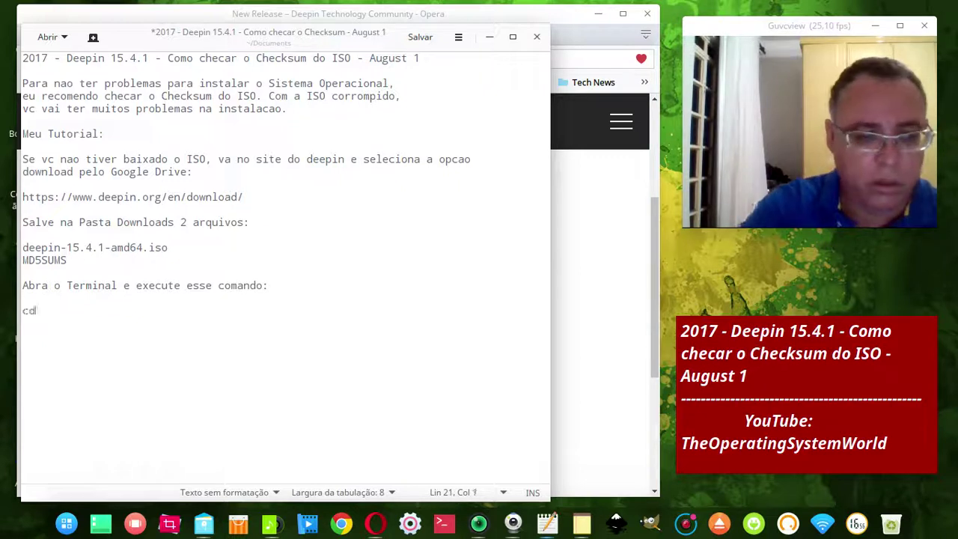
Step: Add the command line "cd Downloads" and, after a blank line, the beginning of the "md5sum" command
text(cd D)
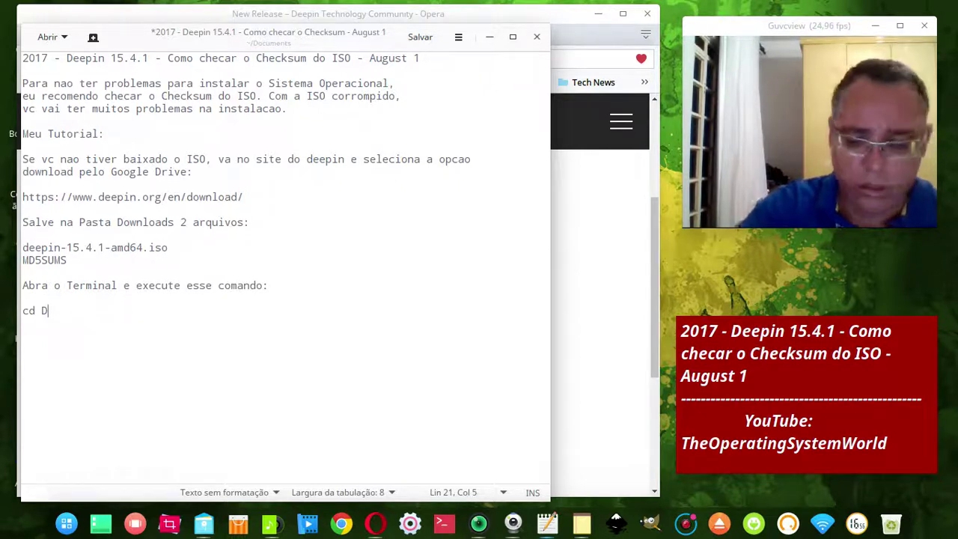
text(ownload)
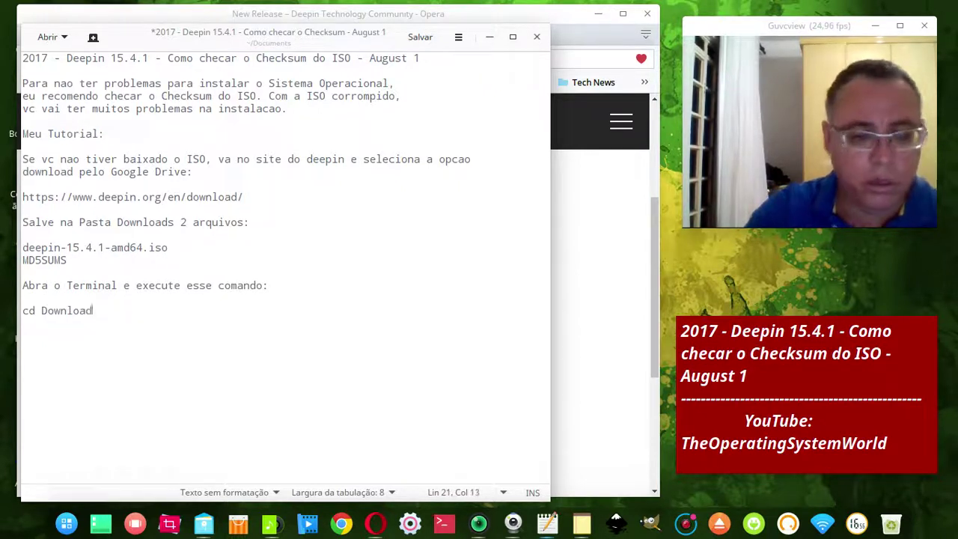
text(s)
key(Return)
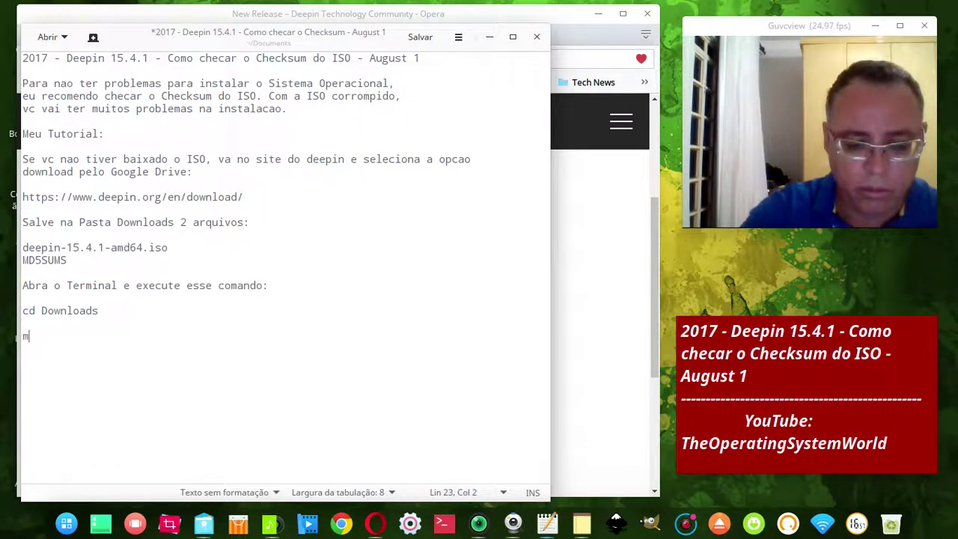
text(sum)
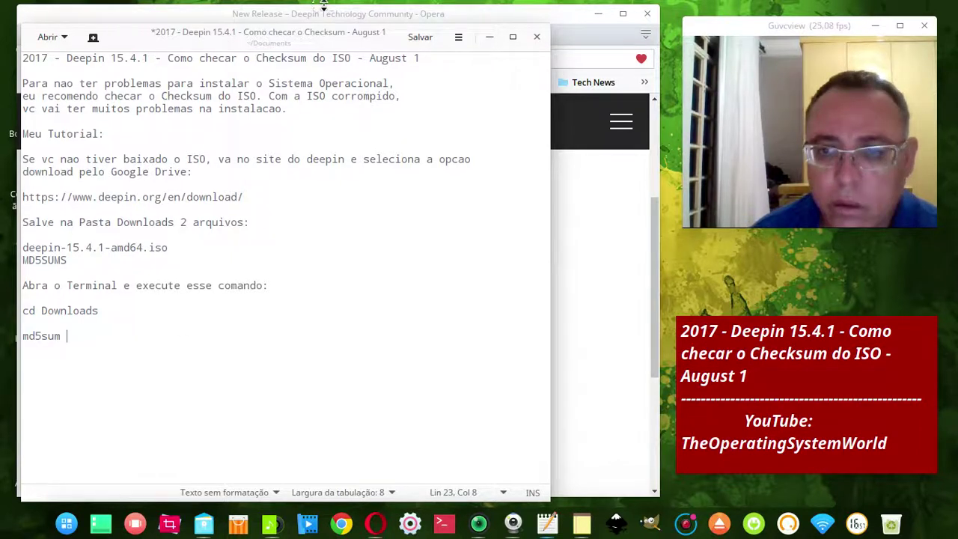
Step: Minimize the browser and open the ISO folder on the 8GB drive in the file manager, moving its window over the notes
click(599, 15)
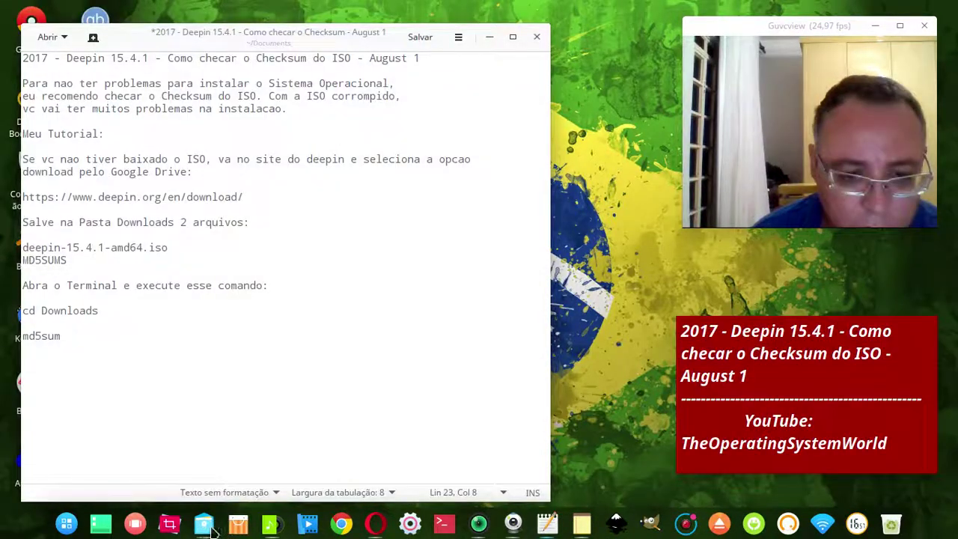
click(204, 529)
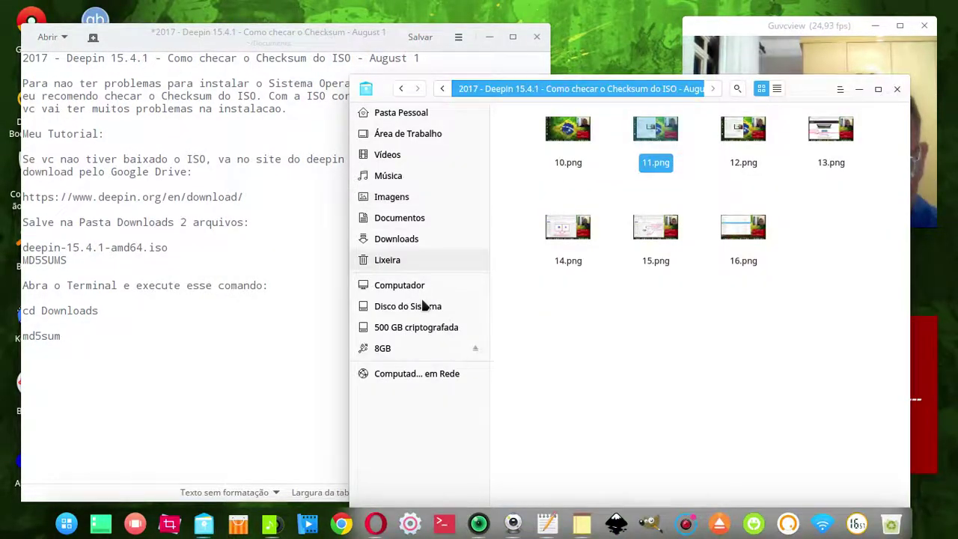
click(386, 348)
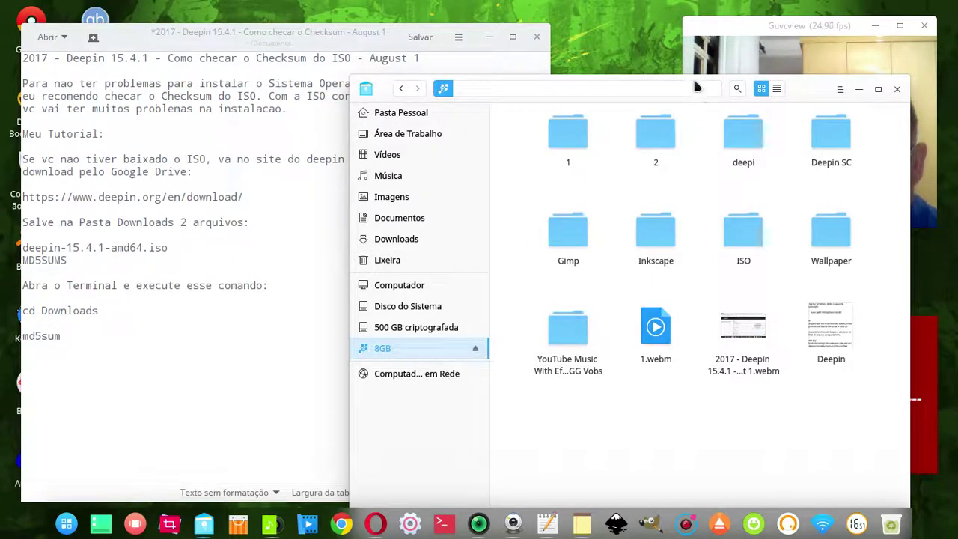
drag(696, 81, 356, 17)
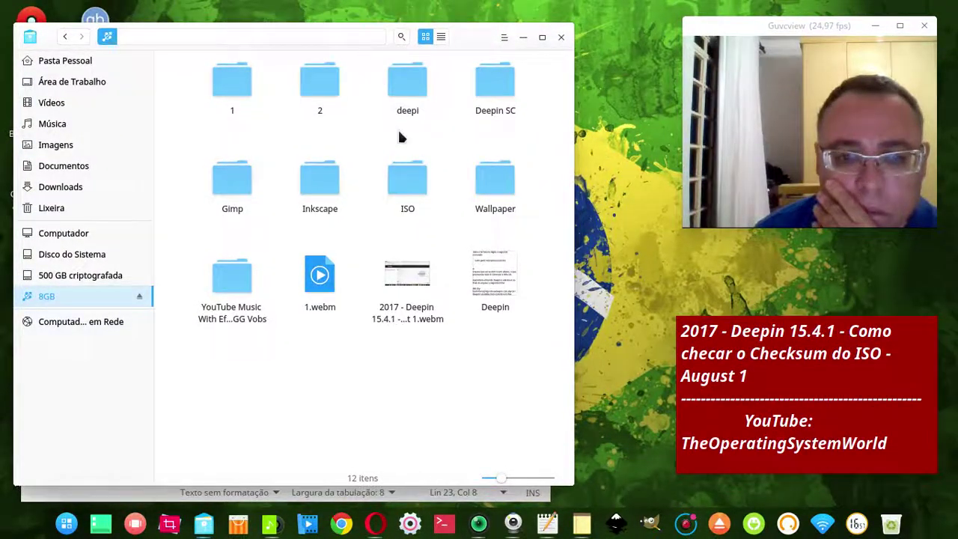
double_click(408, 181)
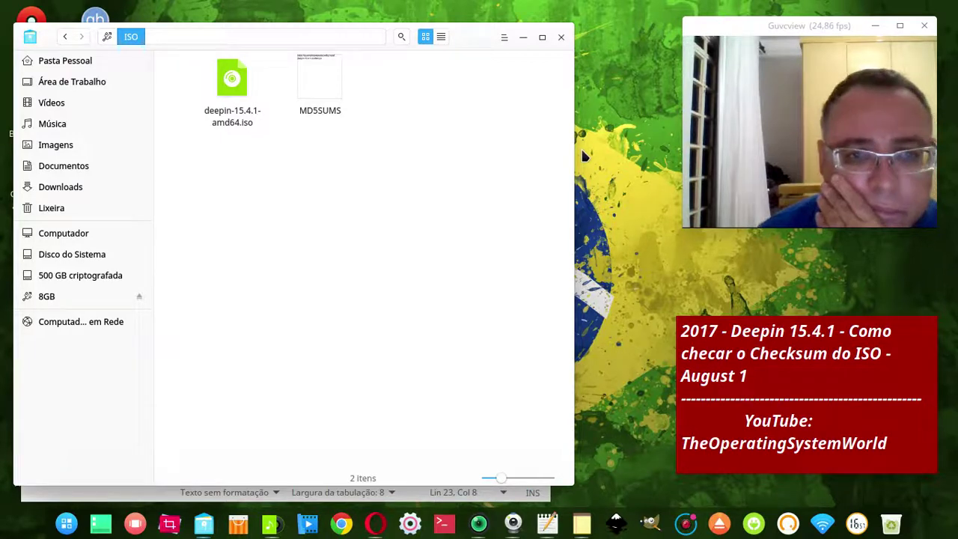
Step: Save a screenshot of the ISO folder as 17.png in the "2017 - Deepin 15.4.1 - Como checar o Checksum do ISO - August 1" pictures folder
key(ctrl+s)
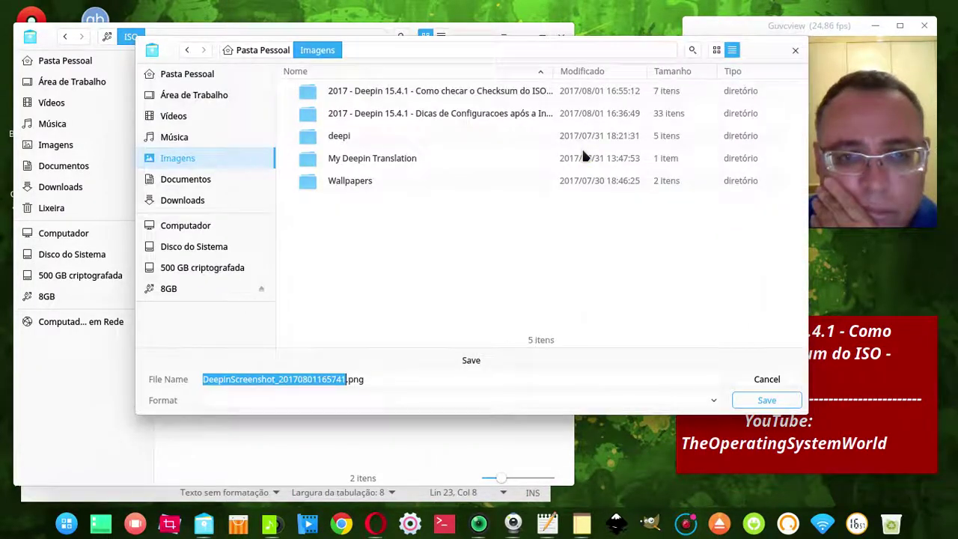
click(443, 97)
double_click(440, 97)
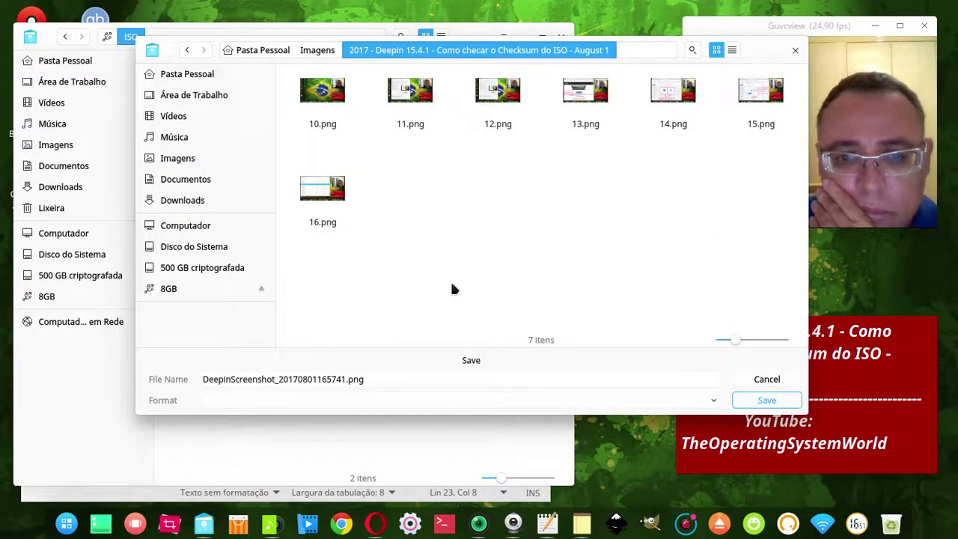
double_click(328, 380)
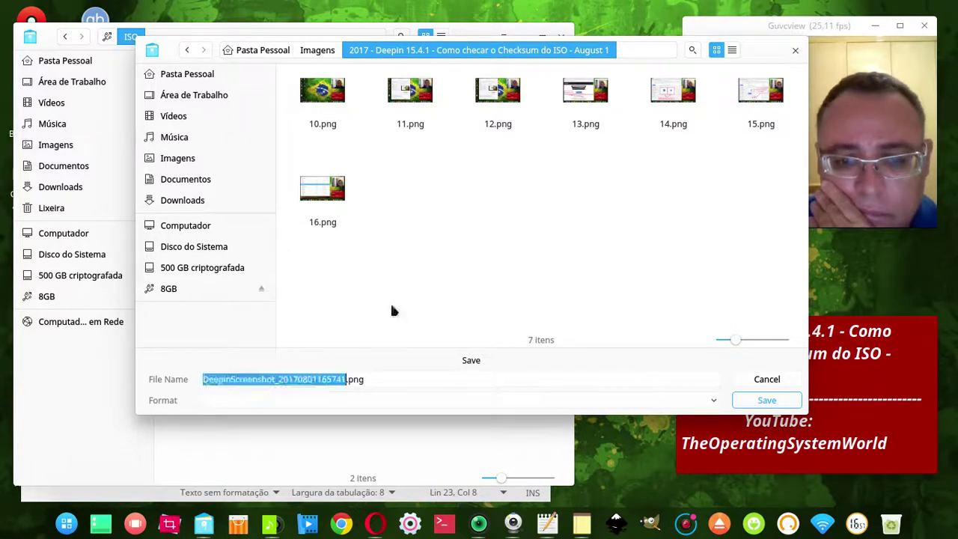
text(17)
key(Return)
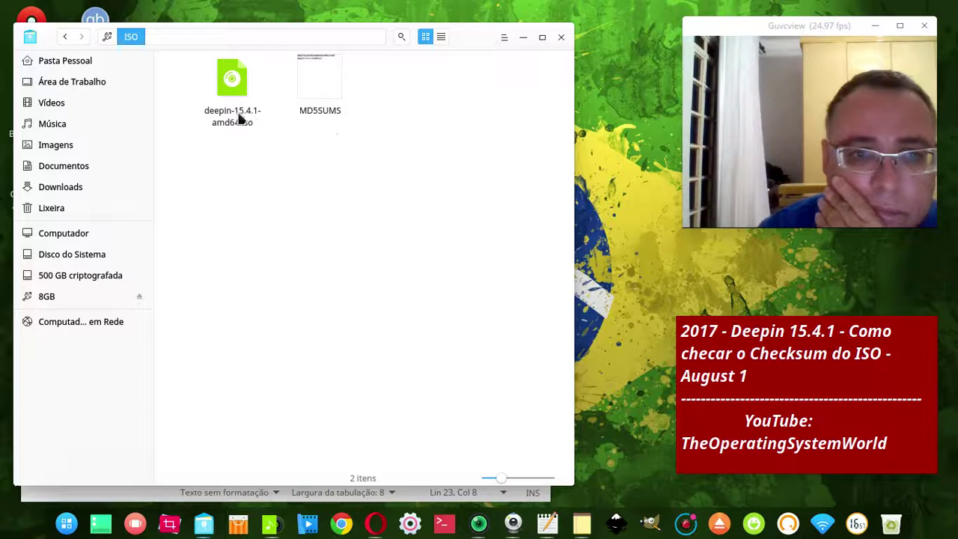
Step: Copy the full file name deepin-15.4.1-amd64.iso from its rename field, leaving the name unaltered
click(232, 118)
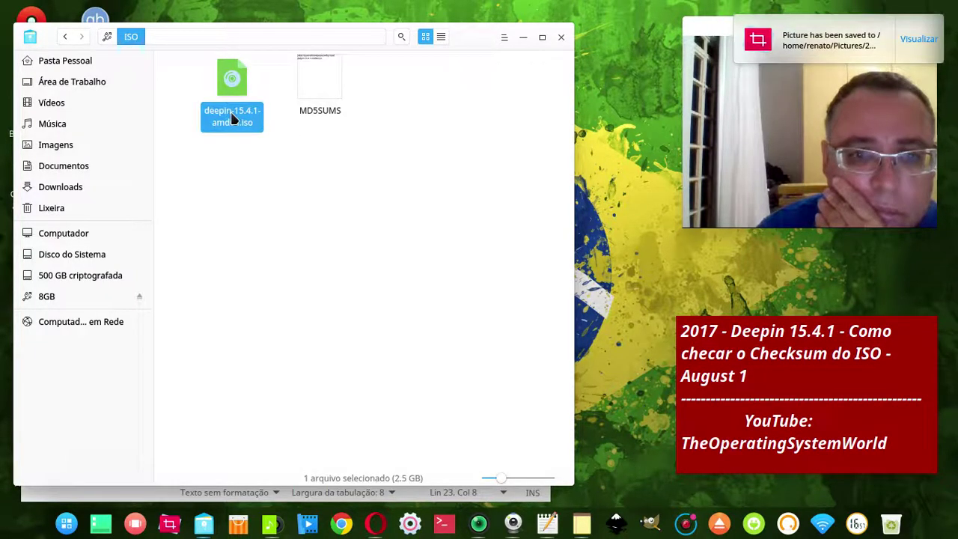
right_click(232, 117)
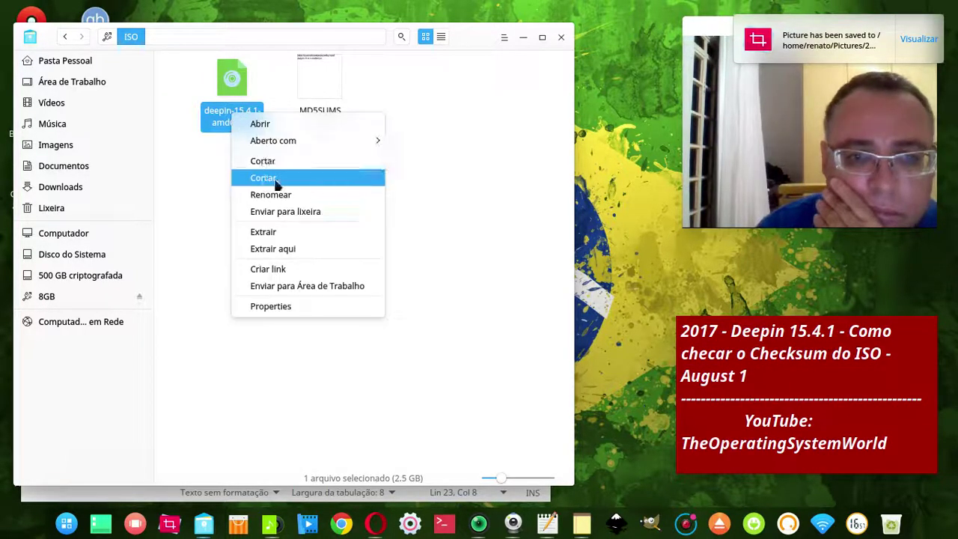
click(276, 196)
click(256, 125)
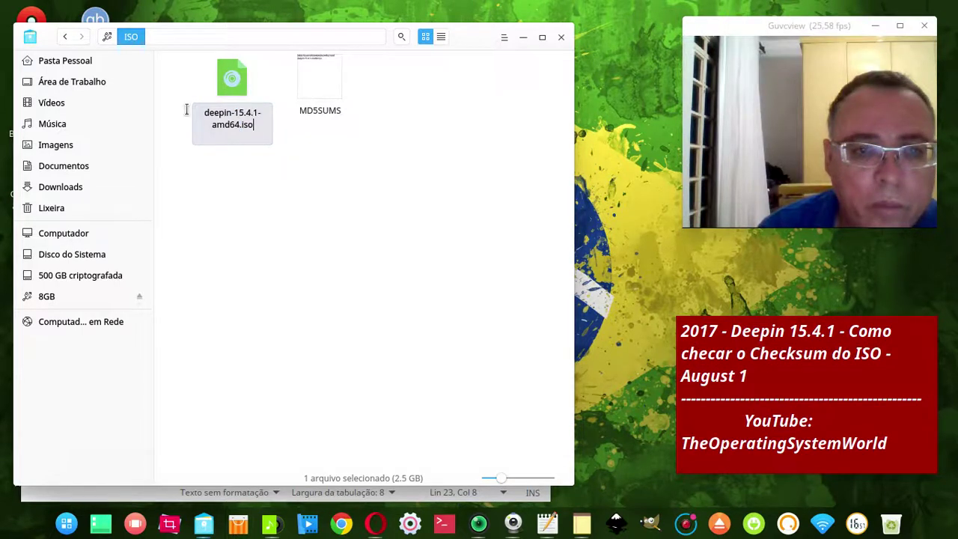
triple_click(233, 114)
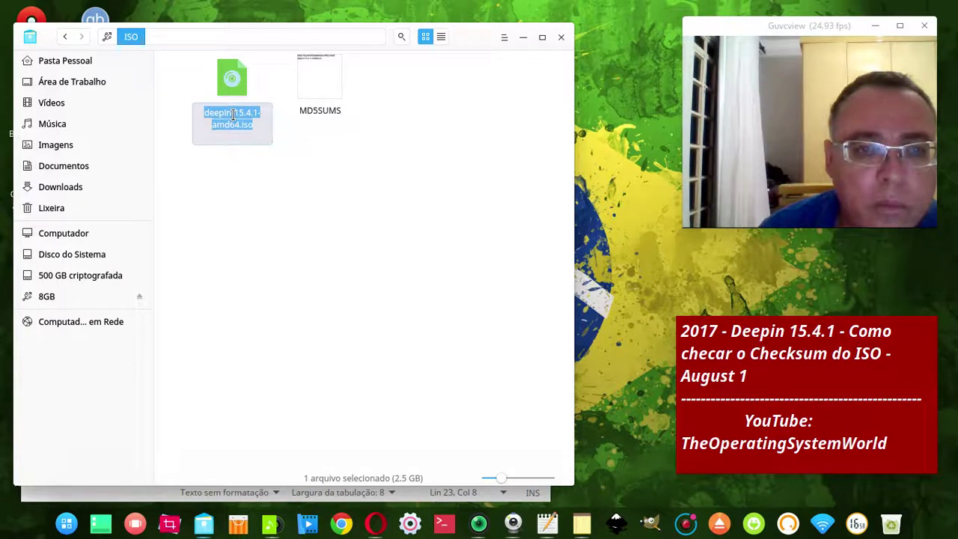
right_click(232, 114)
click(272, 182)
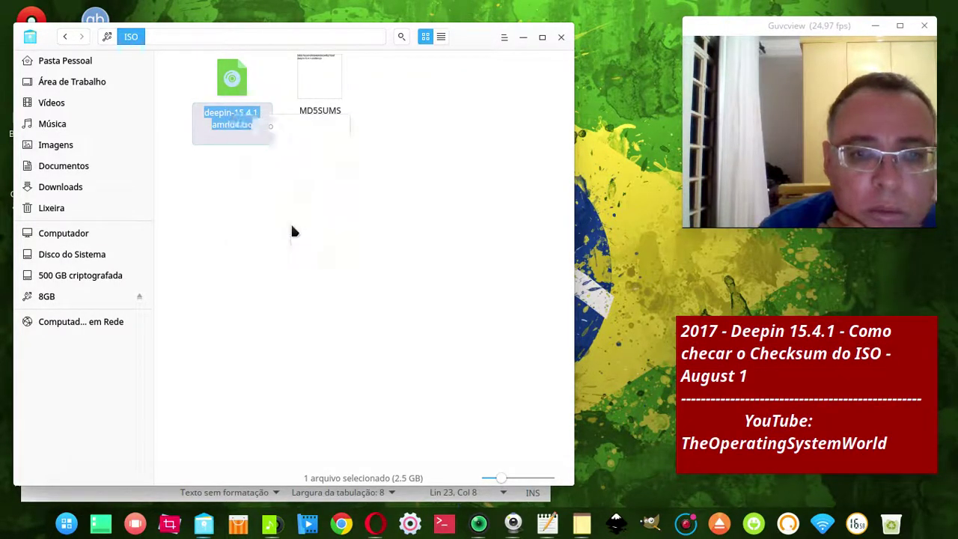
click(292, 231)
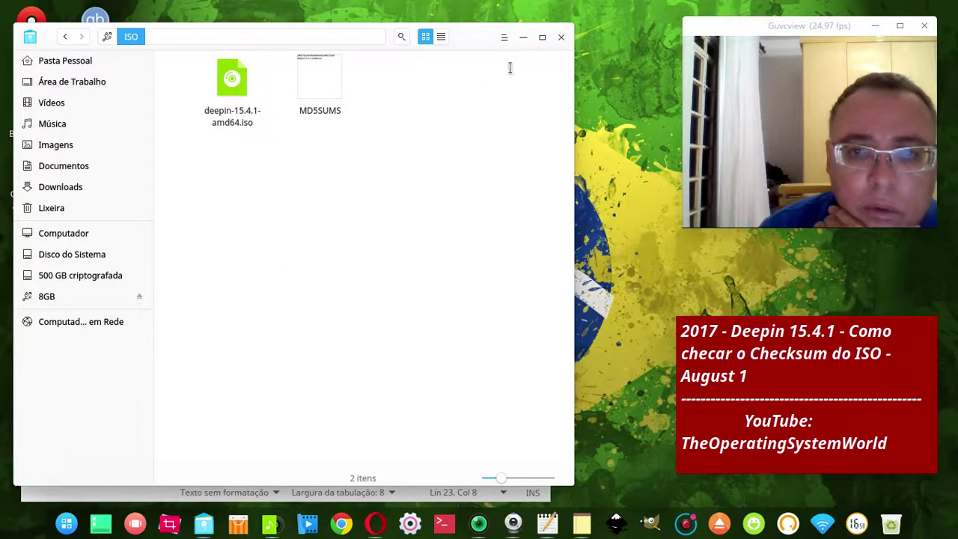
Step: Minimize the file manager, paste deepin-15.4.1-amd64.iso after "md5sum" in the notes, and save the document
click(525, 36)
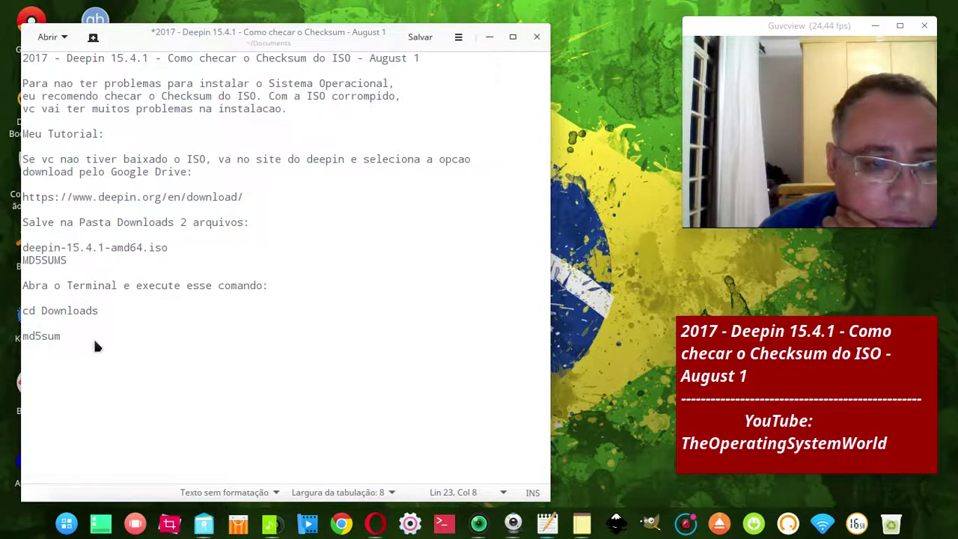
right_click(103, 337)
click(130, 263)
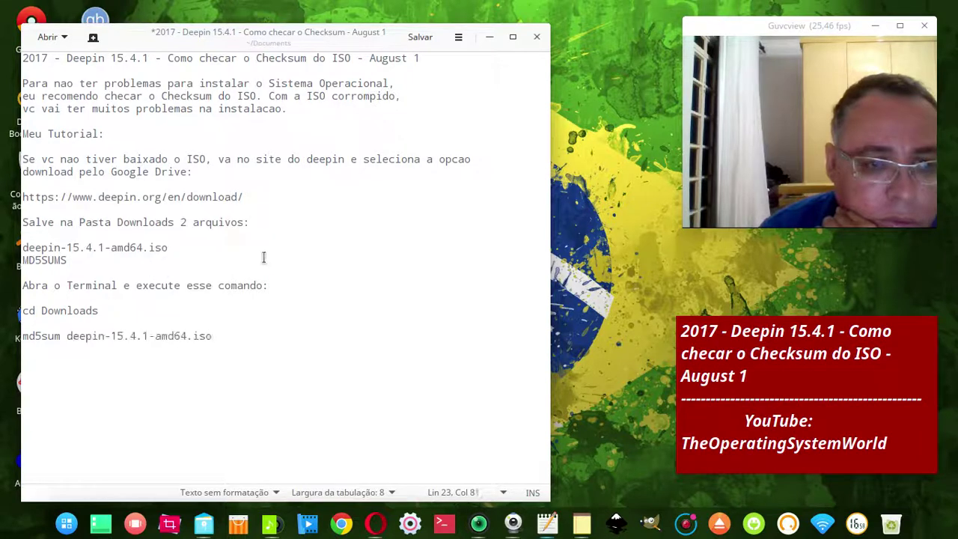
click(423, 42)
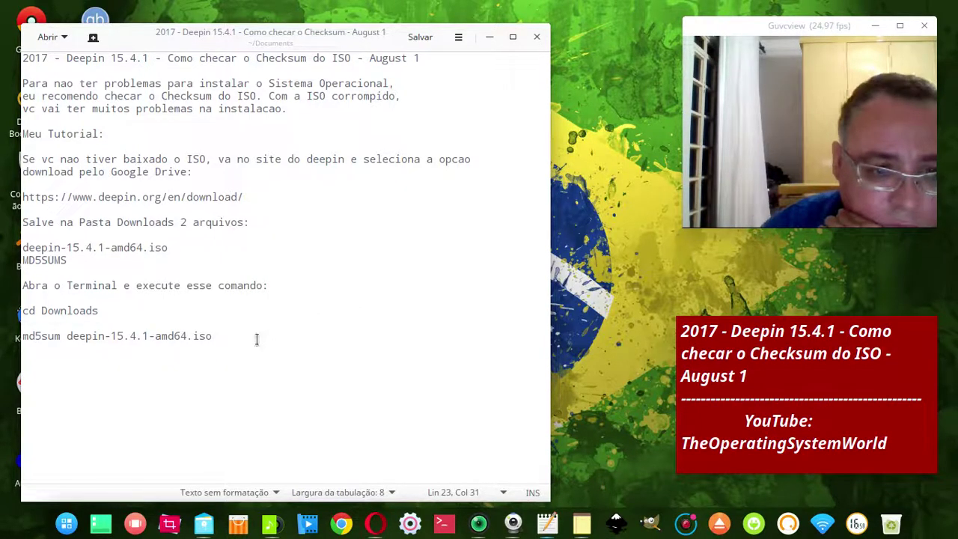
Step: Add the line "O Resultado tem que ser:" below the md5sum command, separated by a blank line, and start a new line under it
key(Return)
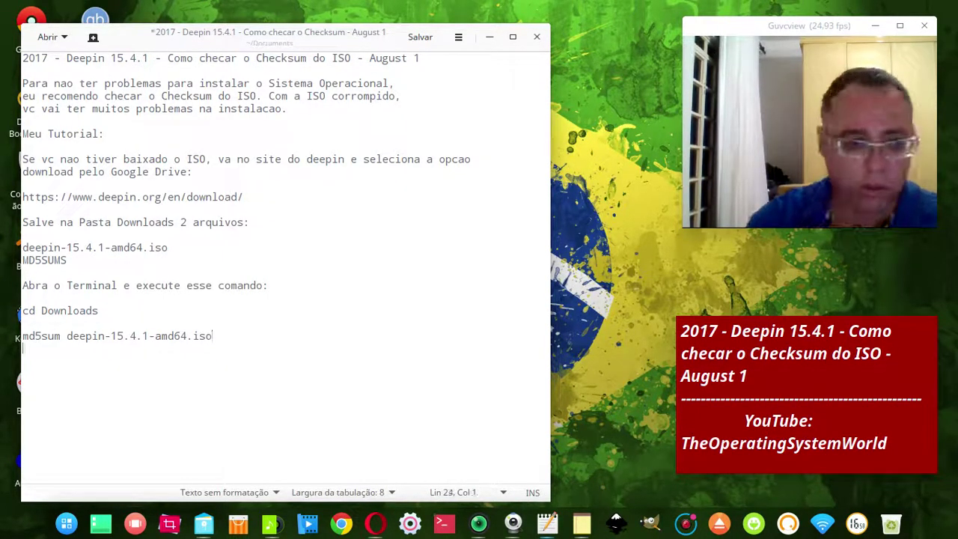
text(0 Resu)
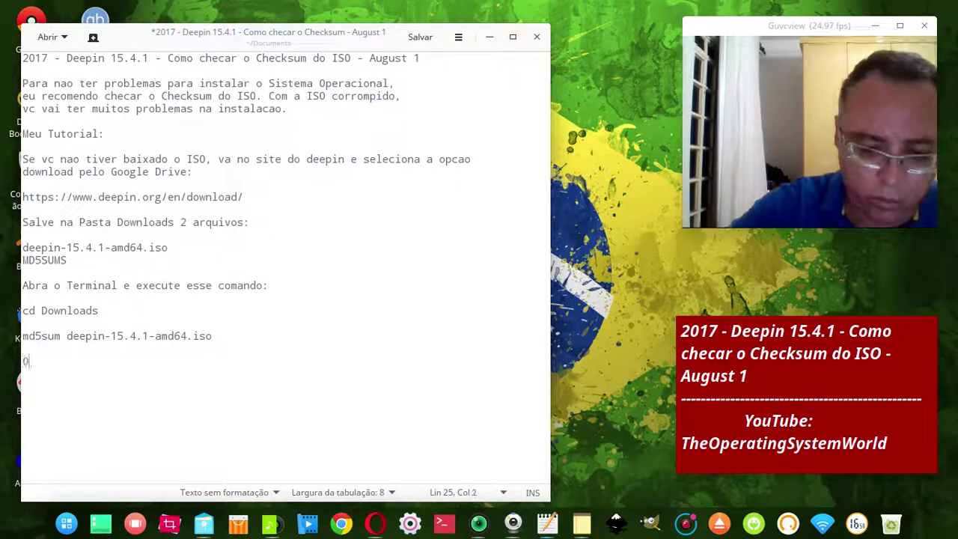
text(l)
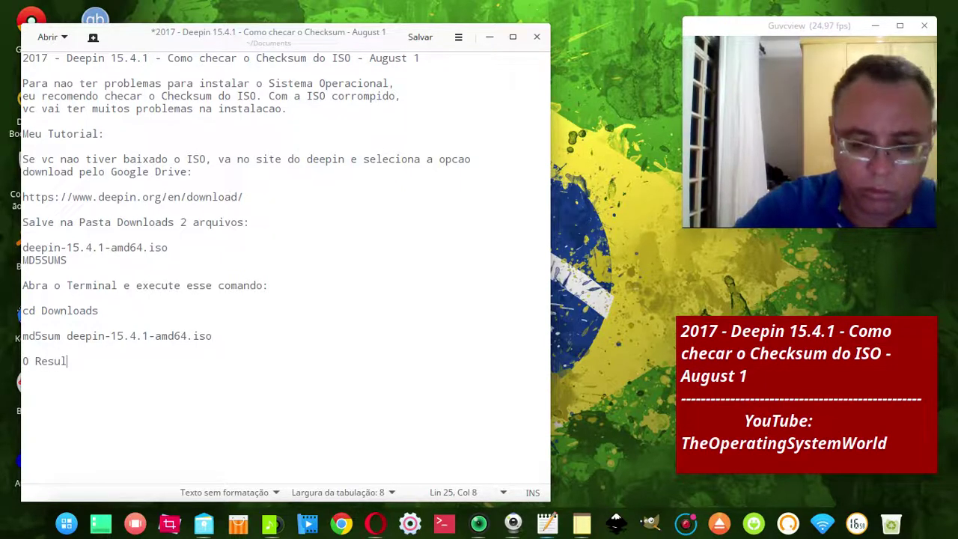
text(t)
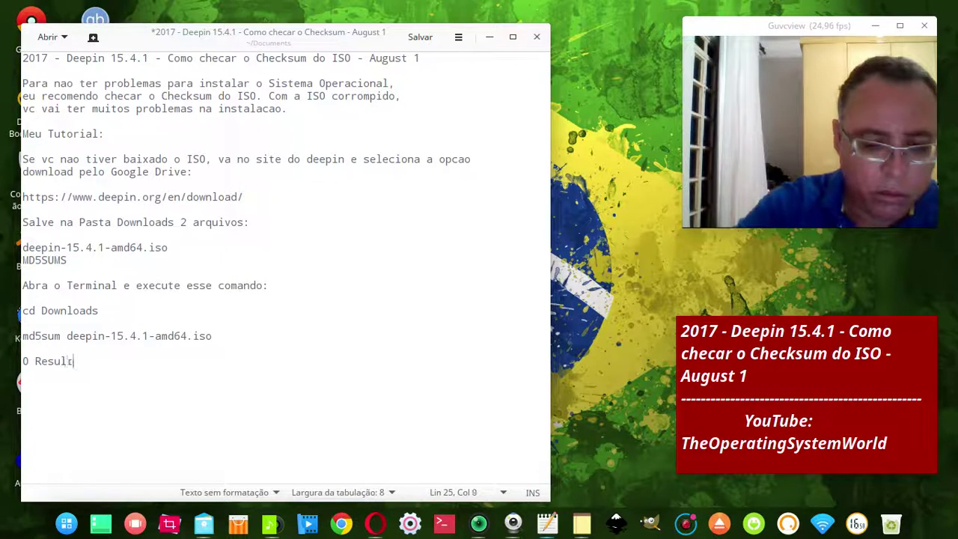
text(ado tem )
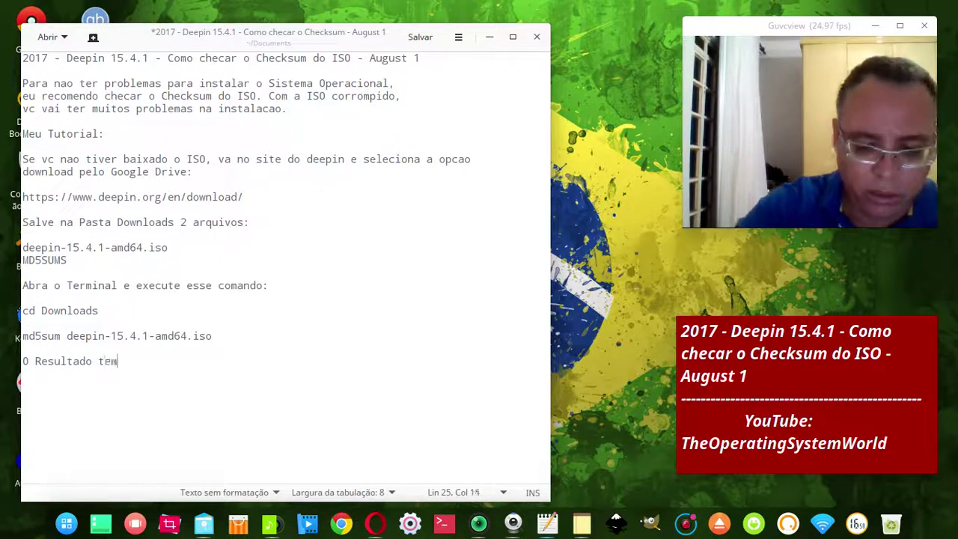
text(que se)
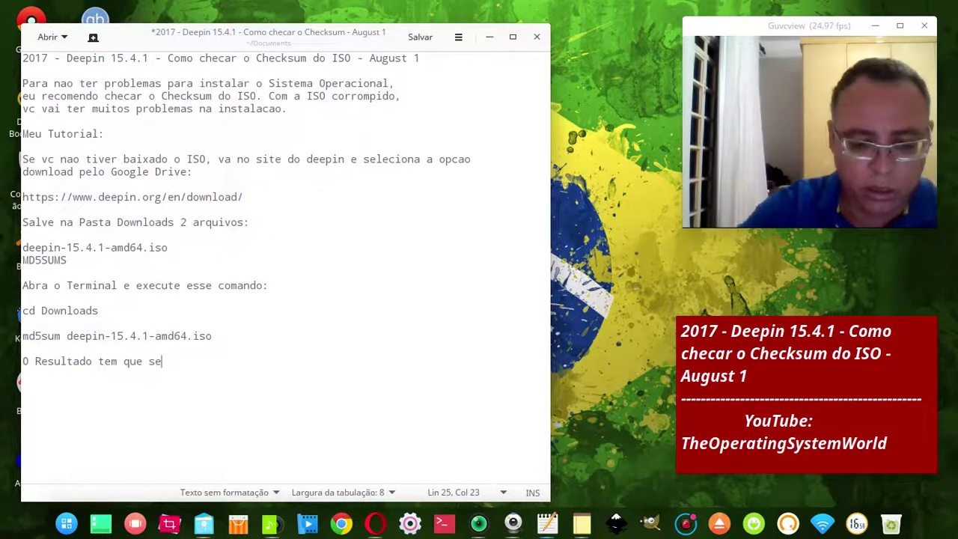
text(r:)
key(Return)
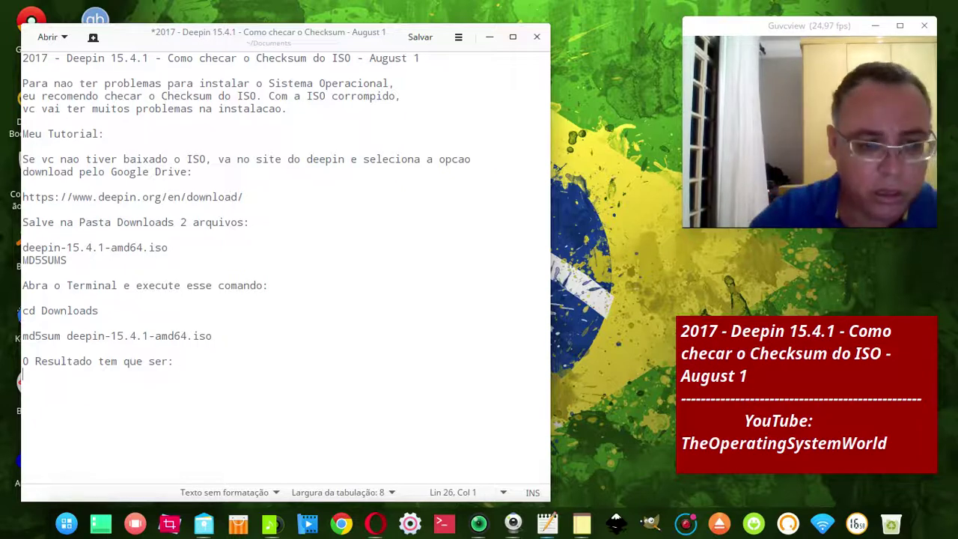
Step: Switch to Opera, copy the full MD5 checksum line below the Download button on the Deepin page, and minimize the browser
click(376, 528)
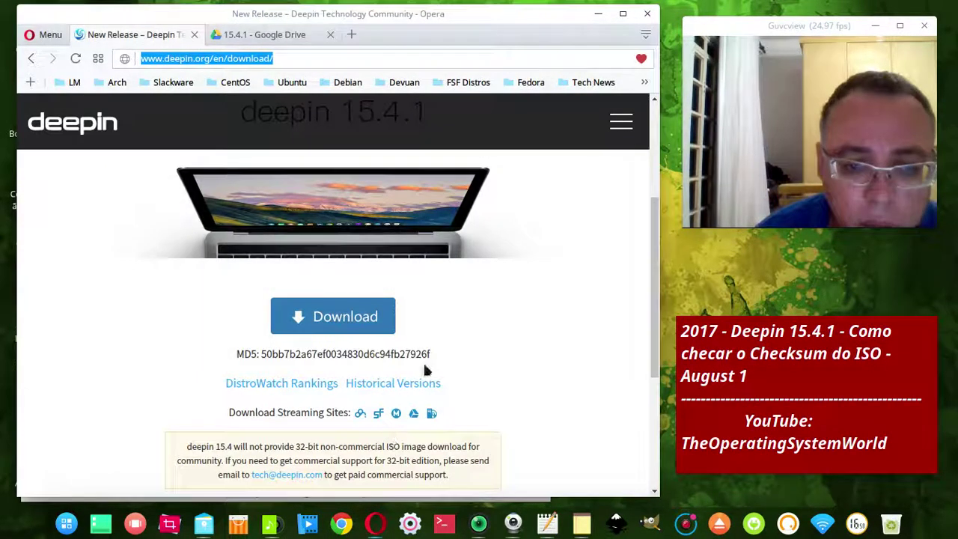
drag(431, 354, 238, 355)
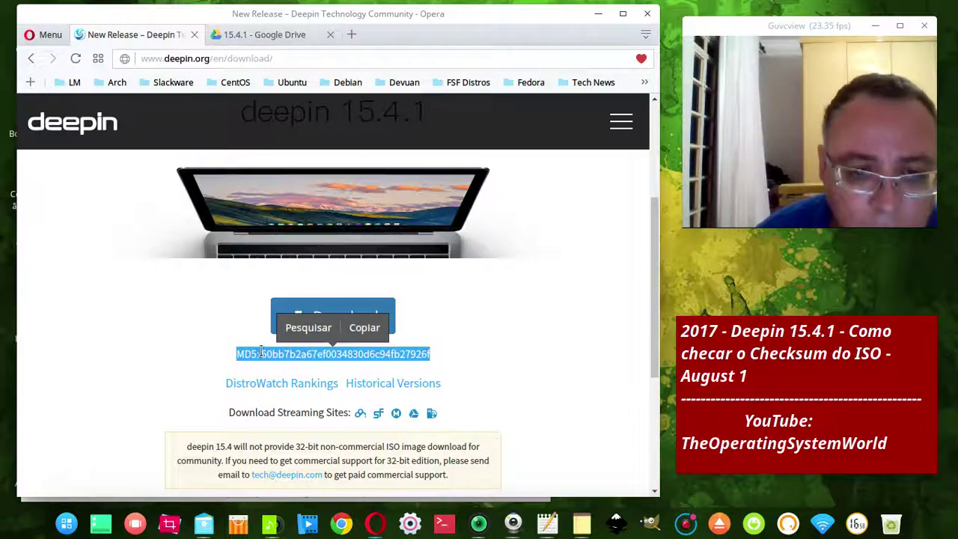
click(204, 366)
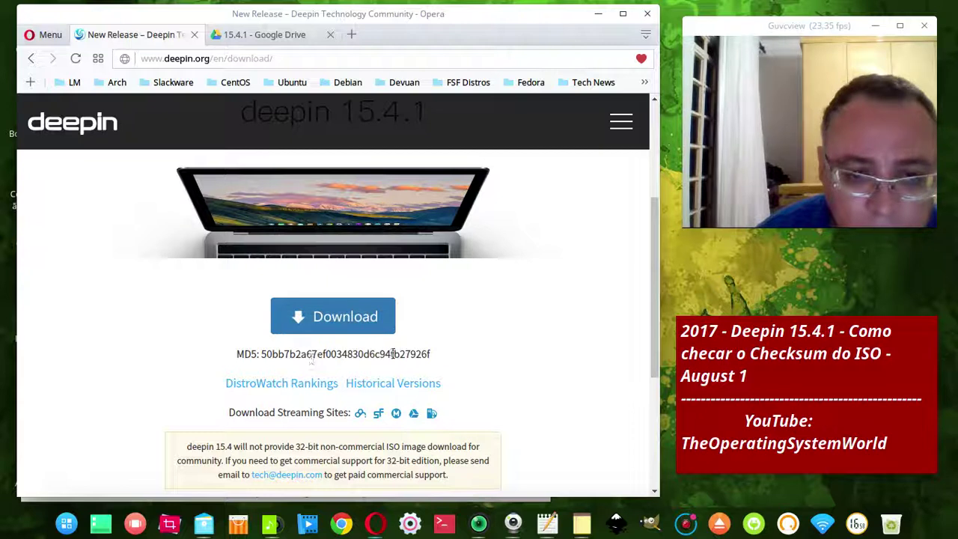
drag(432, 351, 235, 356)
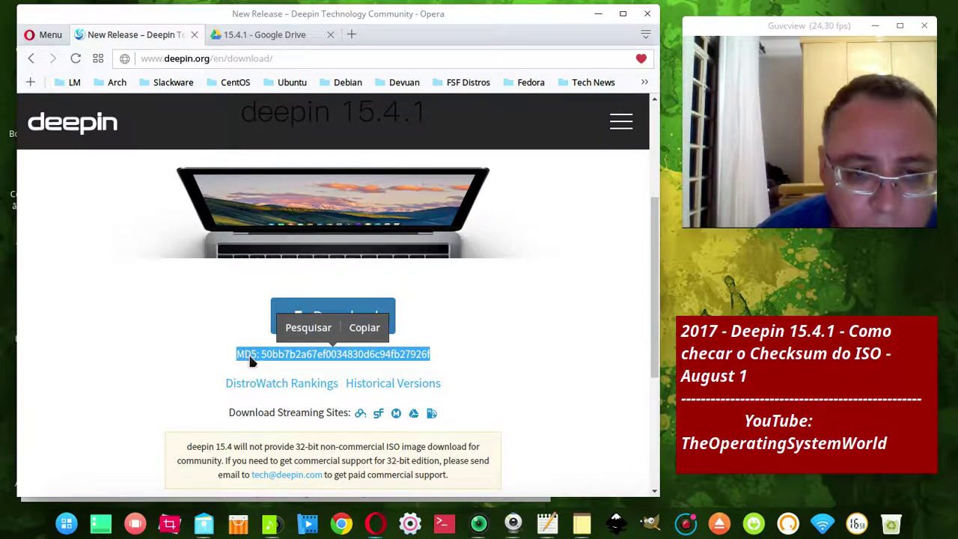
right_click(253, 361)
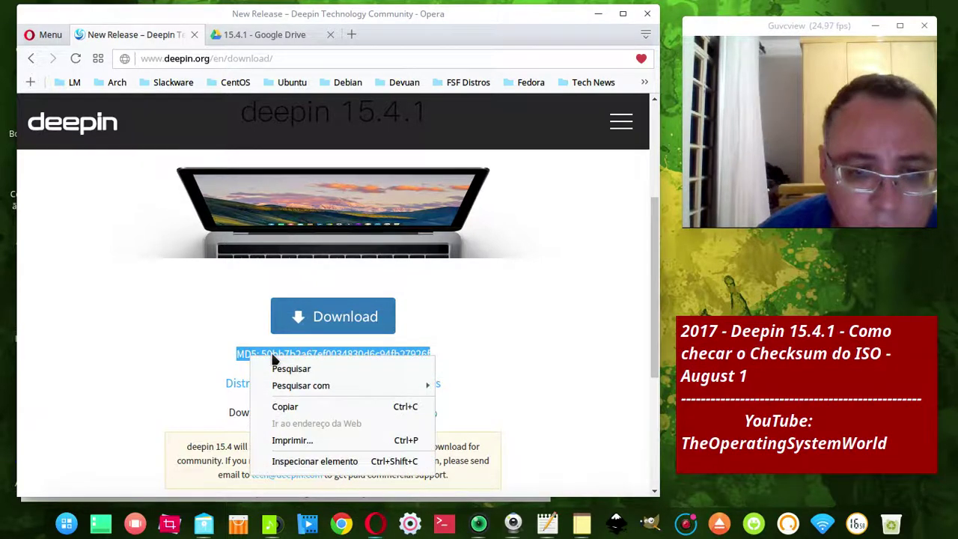
click(300, 405)
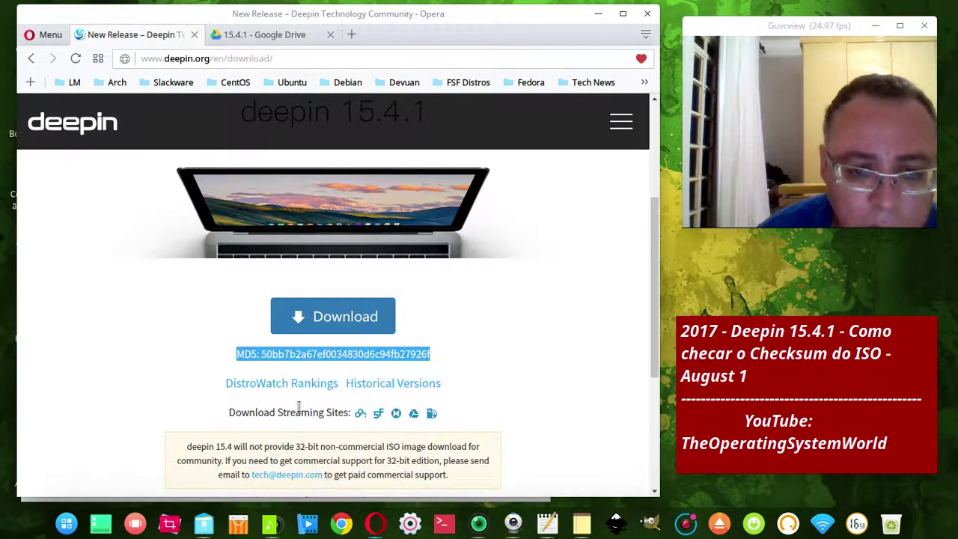
click(599, 17)
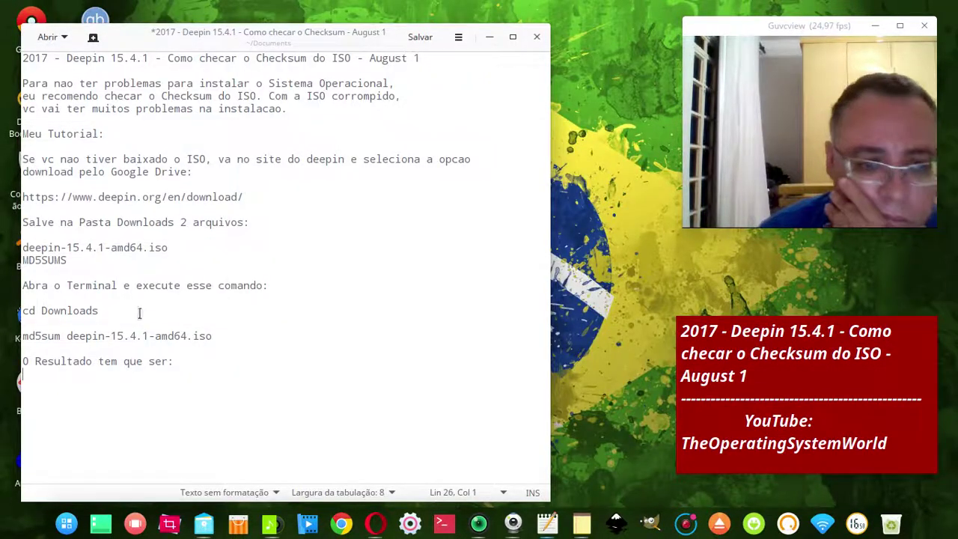
Step: Paste "MD5: 50bb7b2a67ef0034830d6c94fb27926f" under "O Resultado tem que ser:" in the notes and save the document
right_click(40, 376)
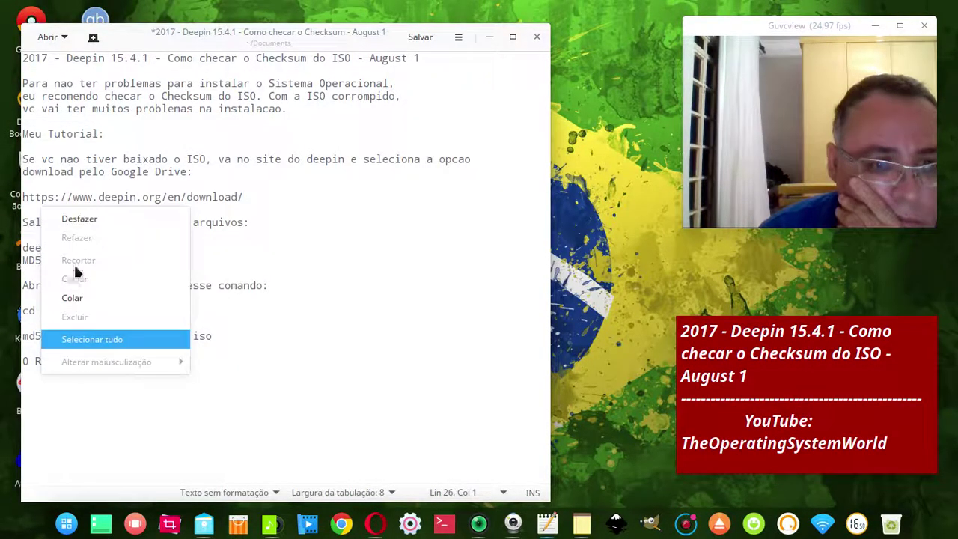
click(72, 298)
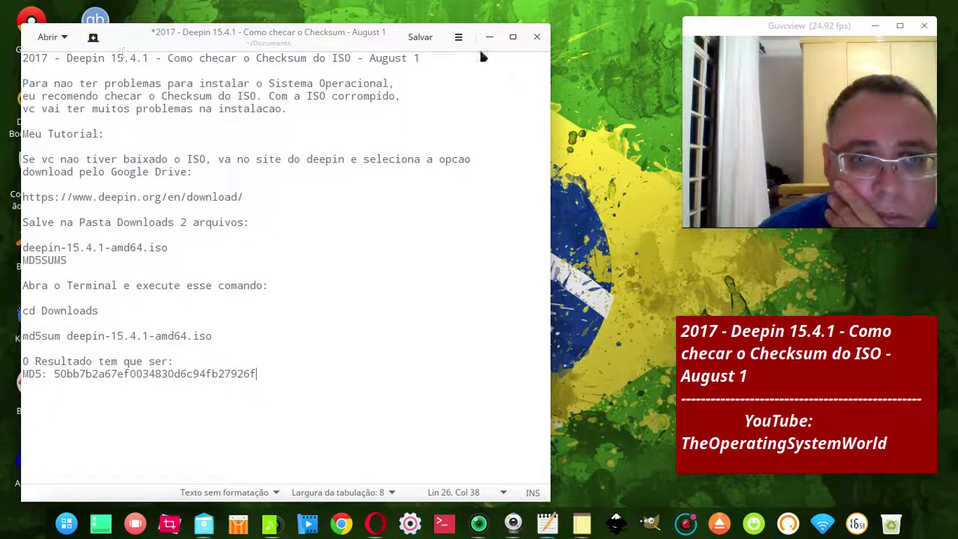
click(420, 38)
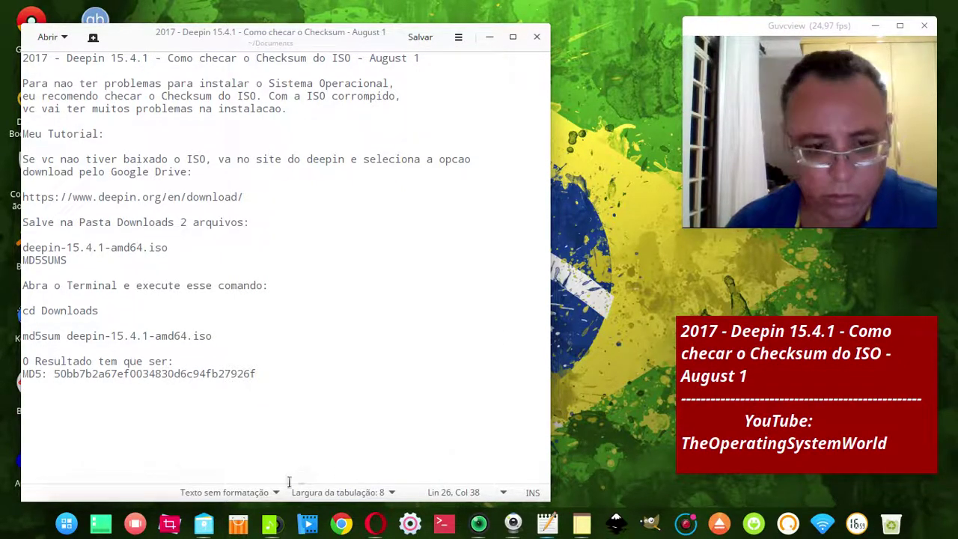
Step: Open a terminal in the ISO folder from the file manager and tile it side by side with the notes document
click(205, 523)
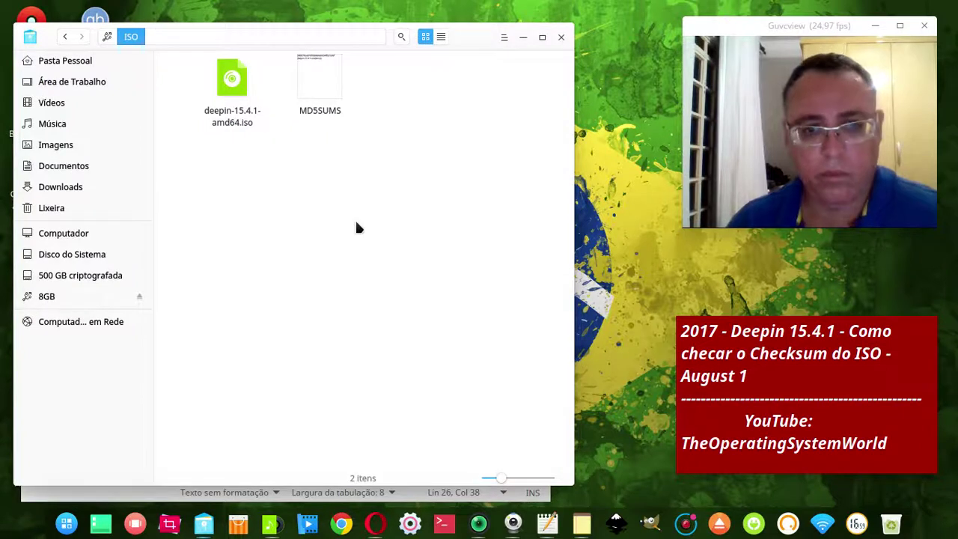
right_click(352, 220)
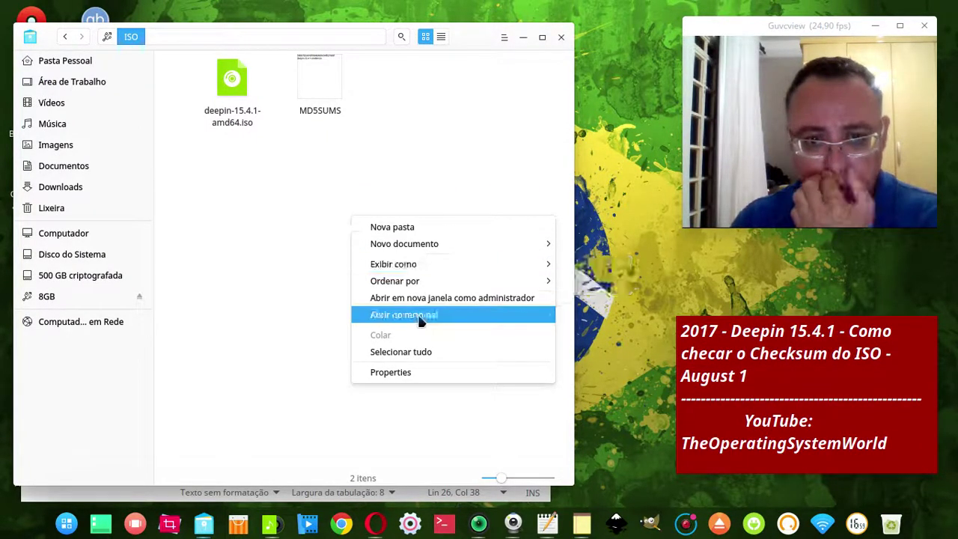
click(530, 105)
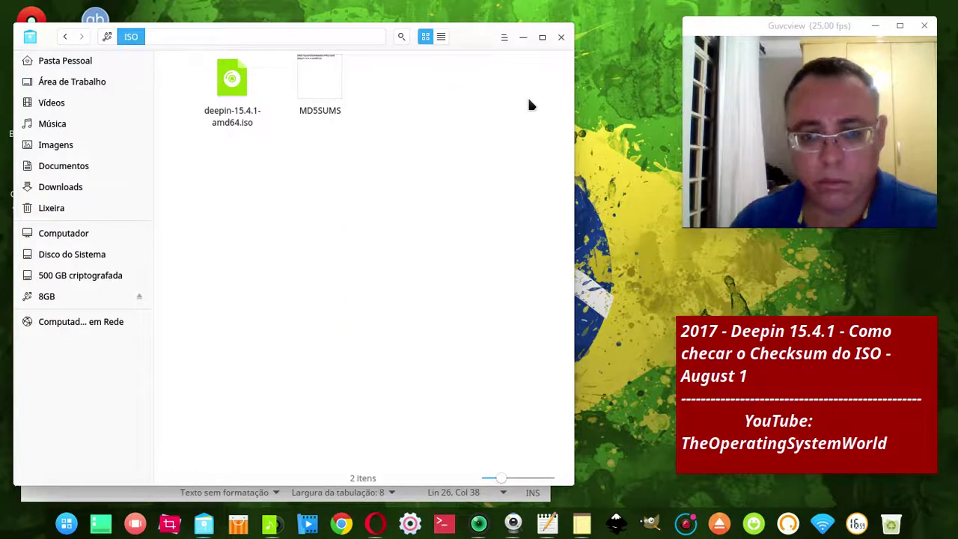
click(521, 37)
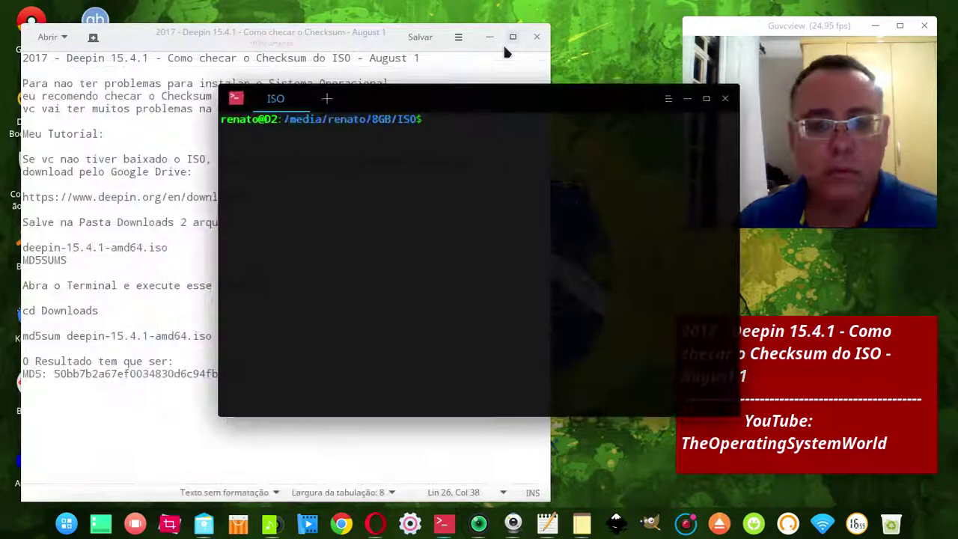
drag(445, 93, 955, 28)
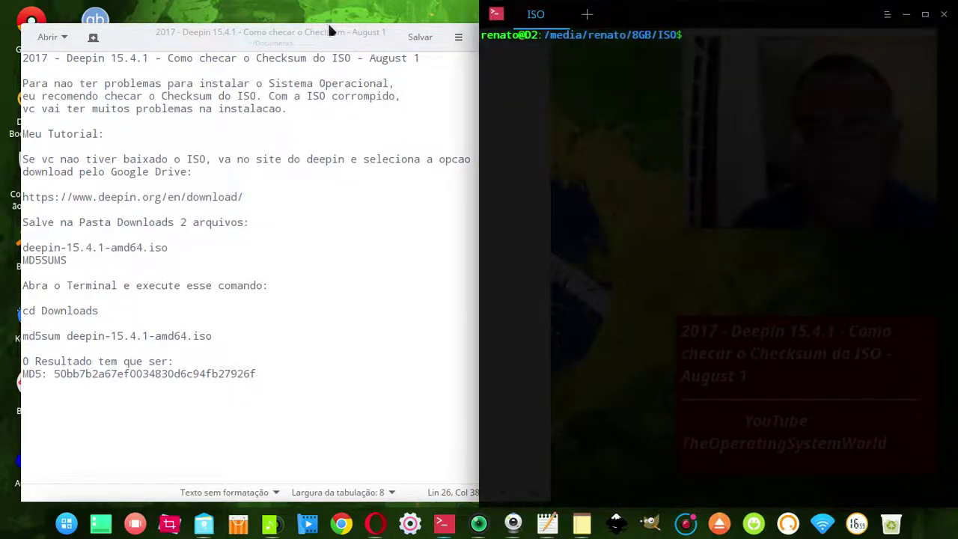
drag(308, 32, 2, 19)
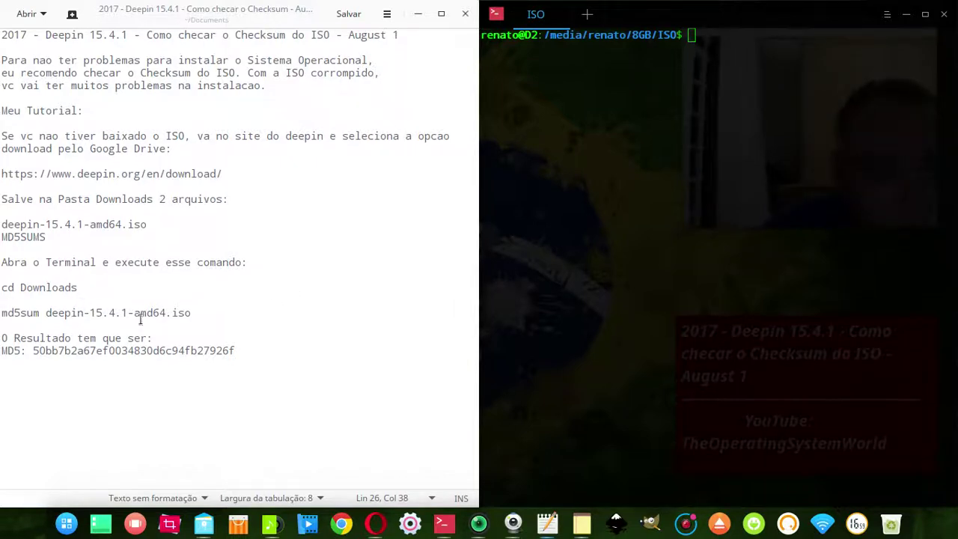
Step: Copy the command "md5sum deepin-15.4.1-amd64.iso" from the notes and run it in the terminal
drag(194, 313, 2, 313)
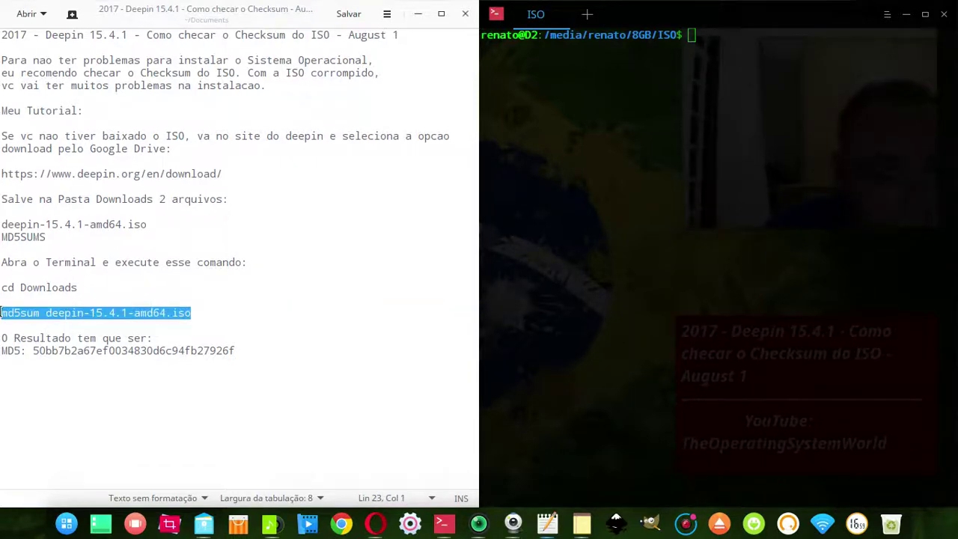
right_click(25, 313)
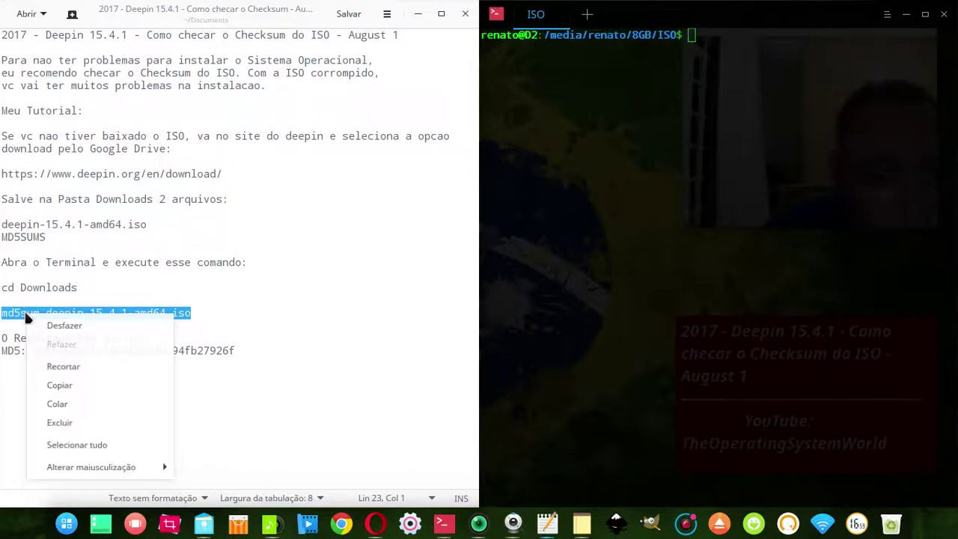
click(75, 386)
click(571, 116)
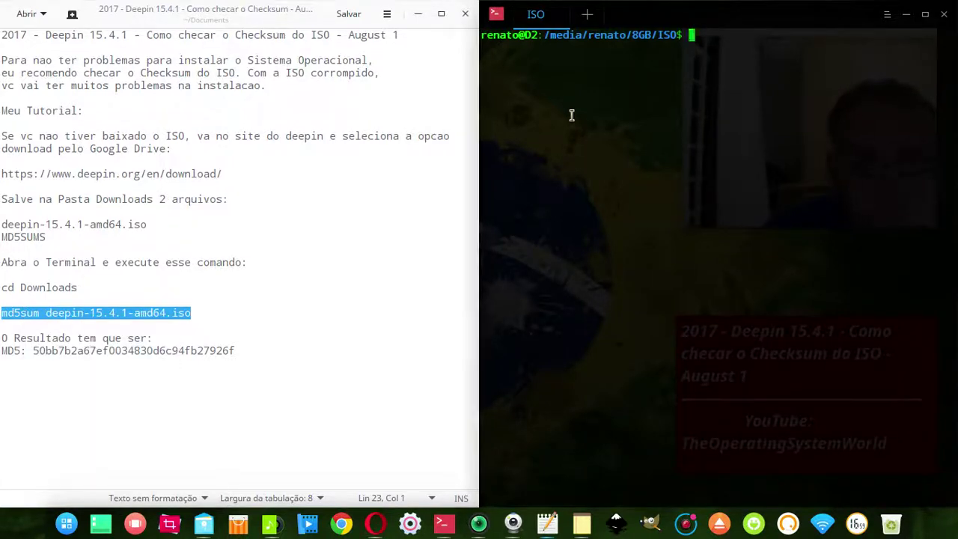
right_click(723, 68)
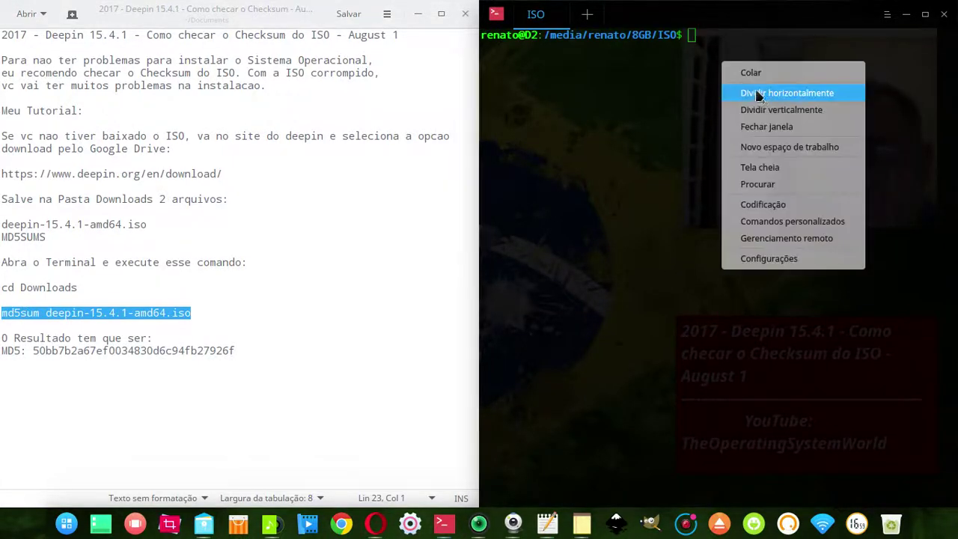
click(783, 72)
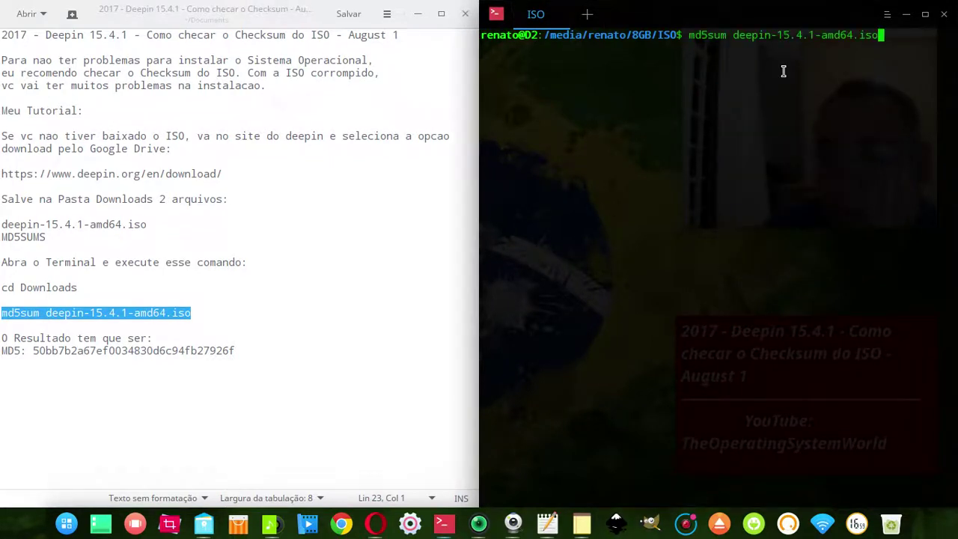
key(Return)
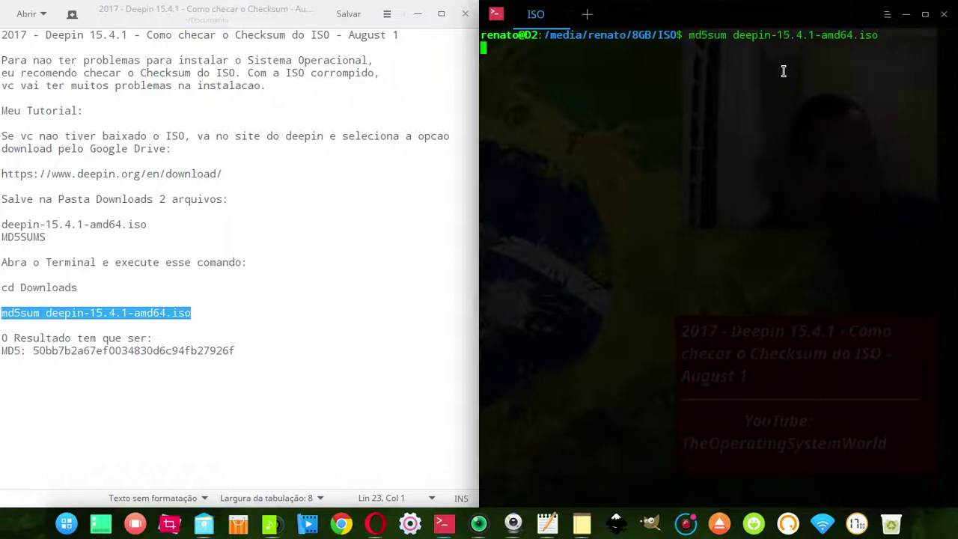
Step: Add the line "Se vc nao esta usando o Gnu/Linux:" below the MD5 line in the notes, separated by a blank line
click(251, 350)
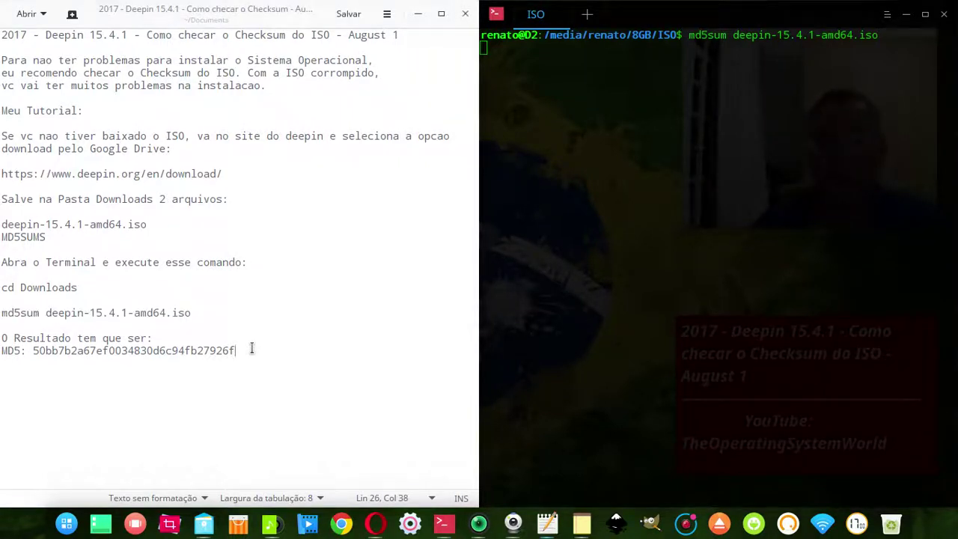
key(Return)
key(Return)
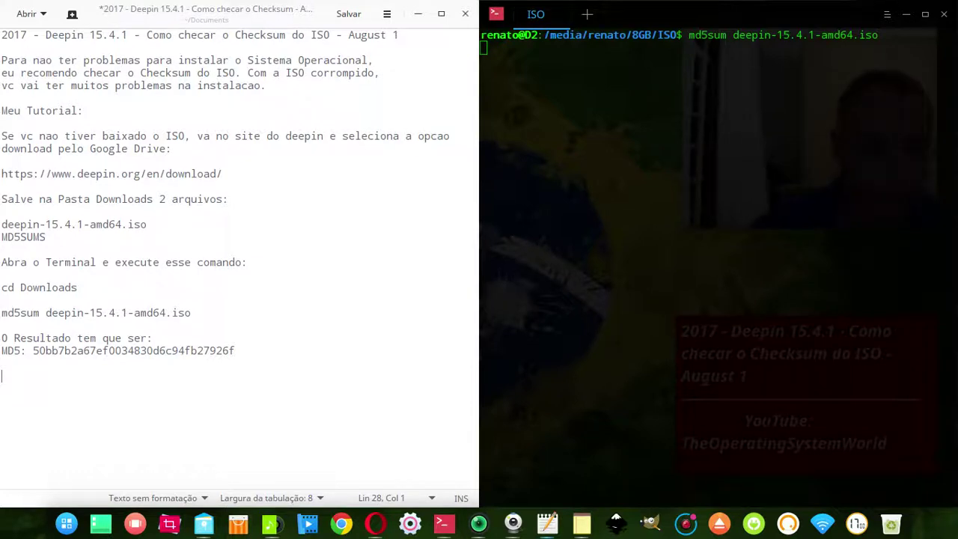
text(Se)
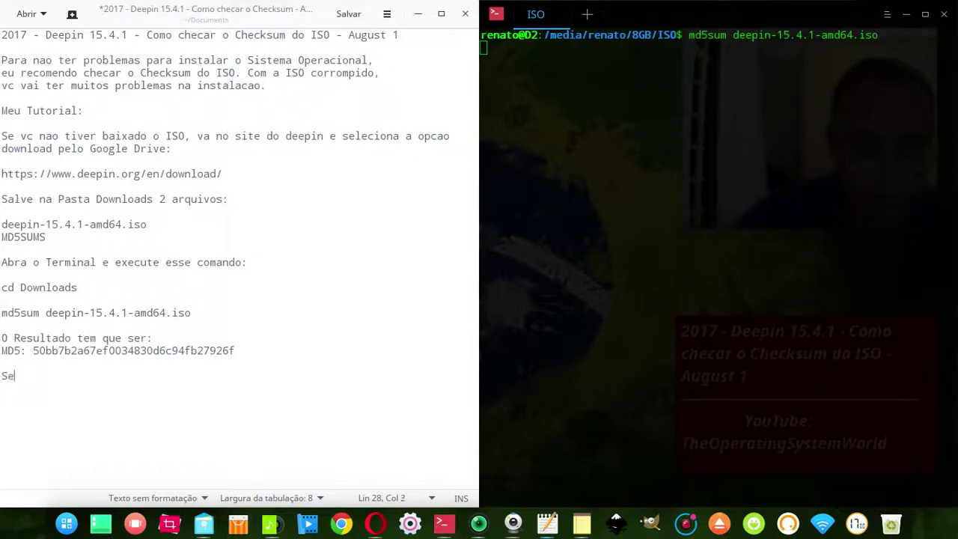
text( vc nao esa)
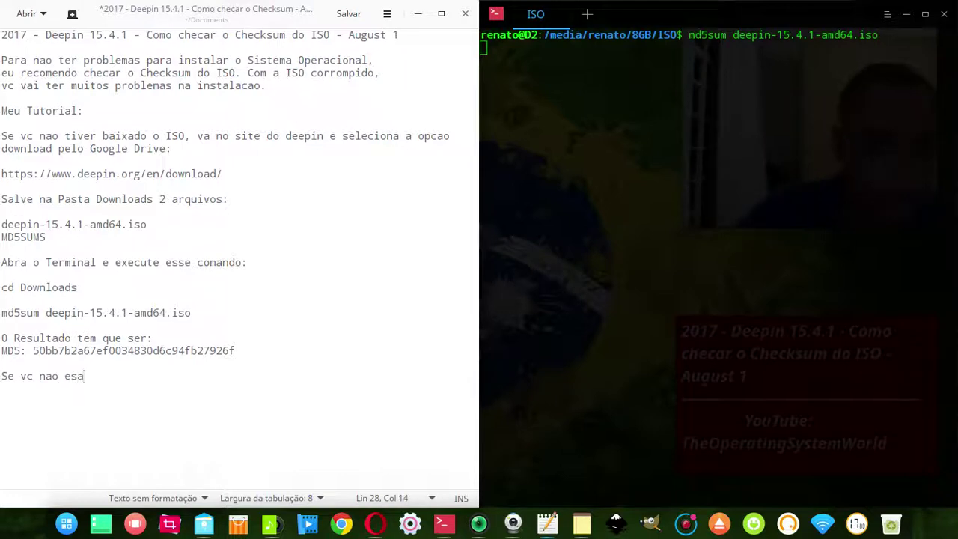
key(BackSpace)
text(ta usando o Linu)
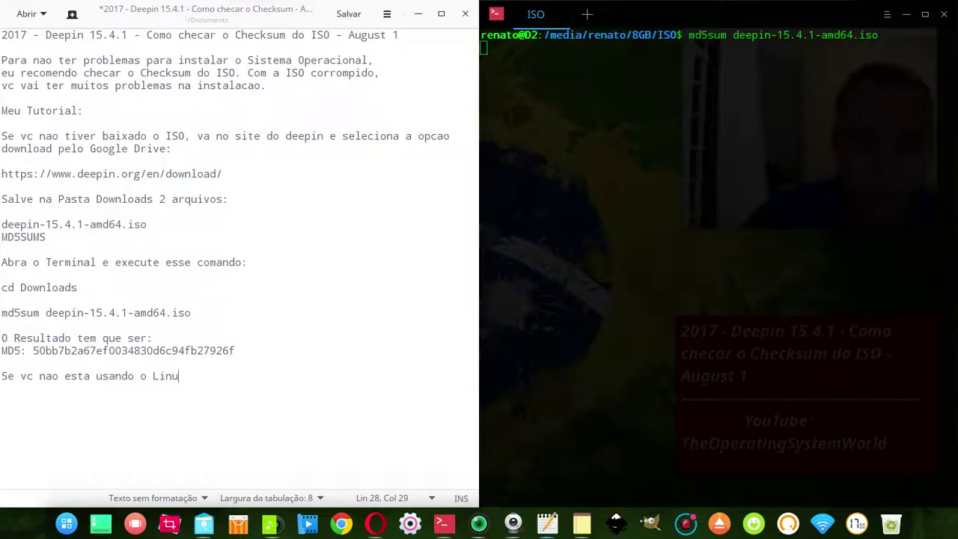
key(BackSpace)
key(BackSpace)
key(BackSpace)
key(BackSpace)
text(Gnu/Linux:)
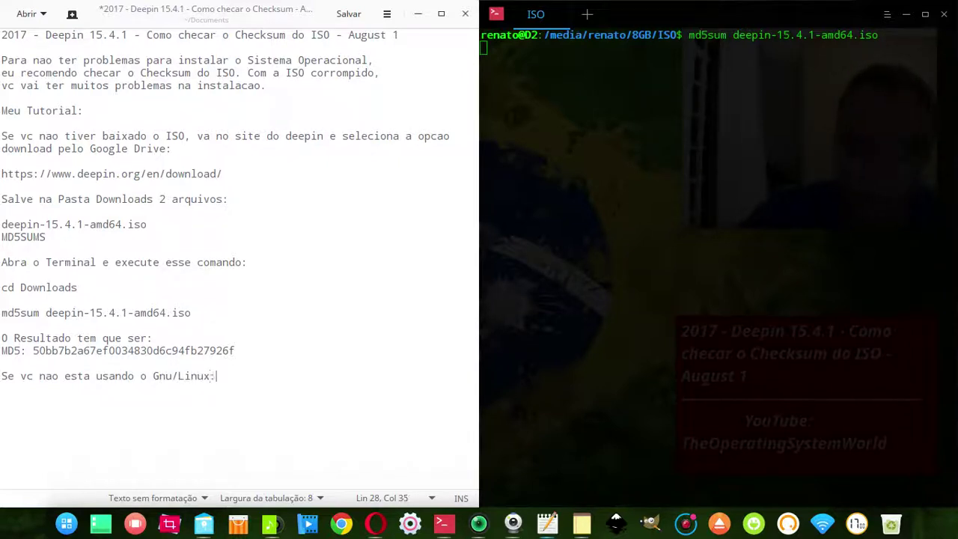
Step: Add the line "va nessa website para verificar o checksum:" directly below the Gnu/Linux line, followed by a blank line
key(Return)
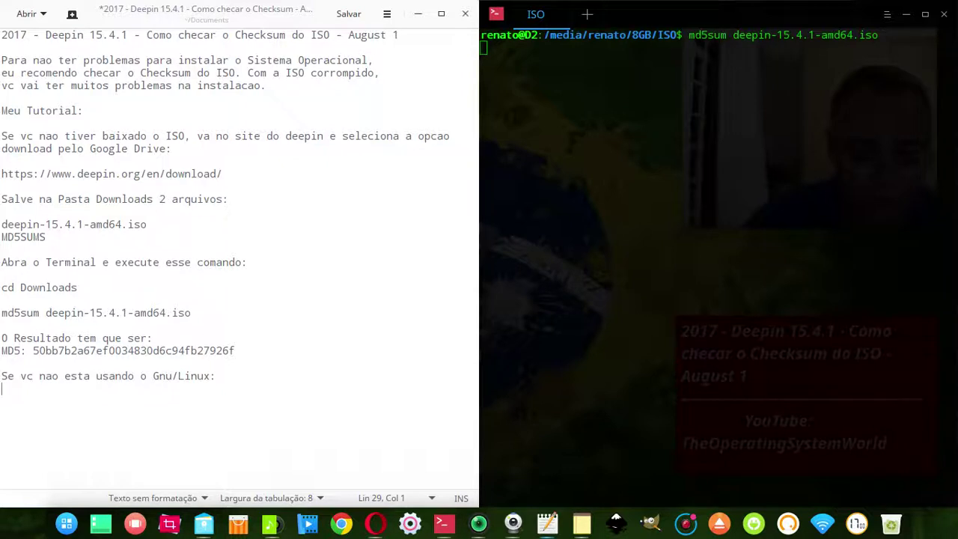
text(va nessa web)
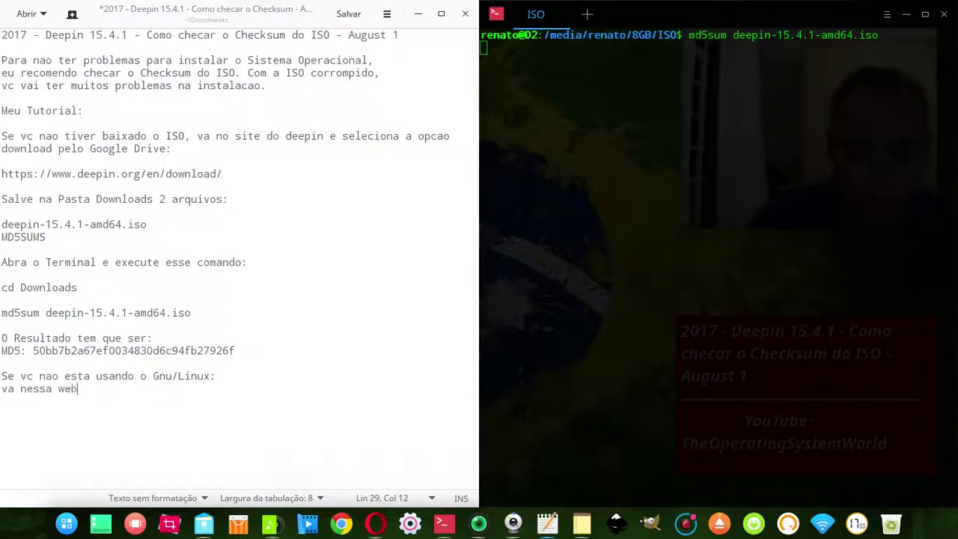
text(site )
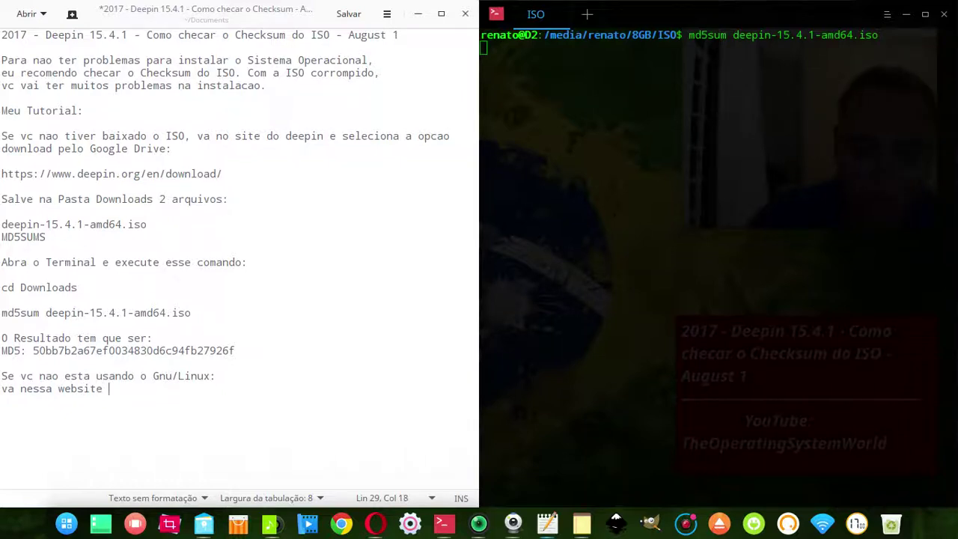
text(para verificar)
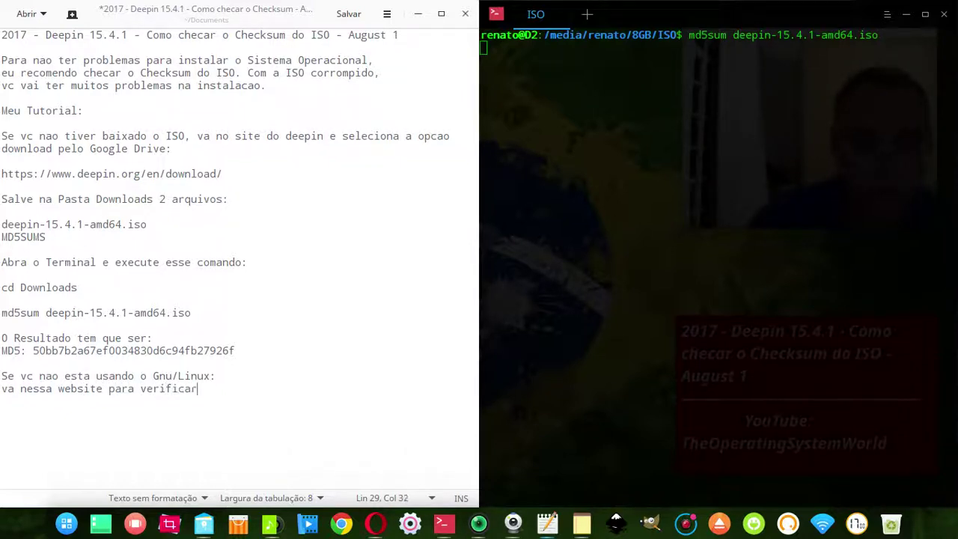
text( o checksum:)
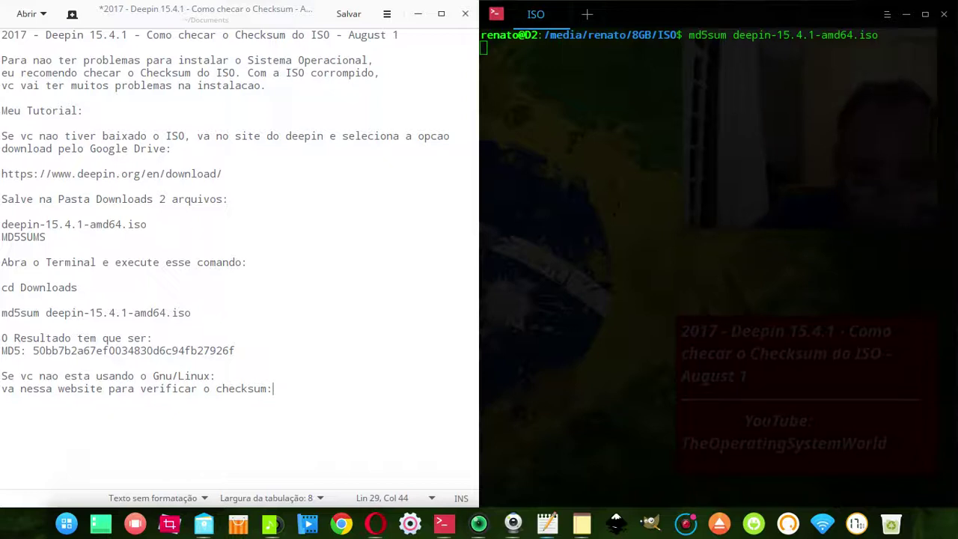
key(Return)
key(Return)
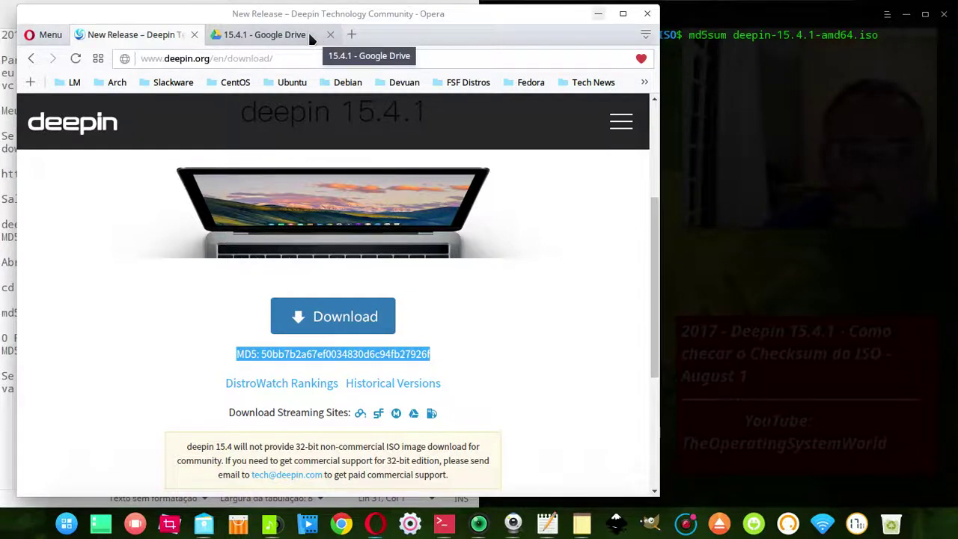
Step: Open the MD5 File online hash calculator at md5file.com/calculator from the saved bookmarks, replacing the Google Drive page
click(307, 35)
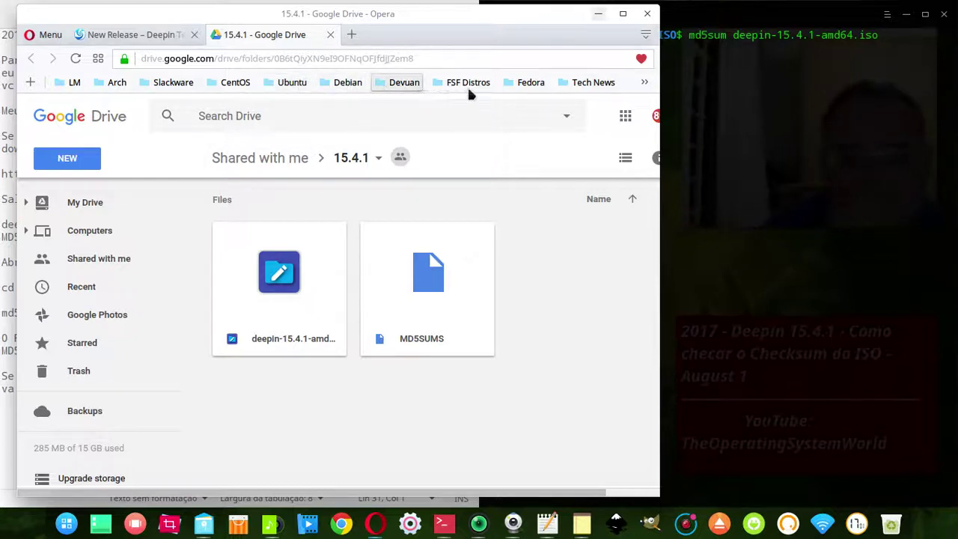
click(645, 82)
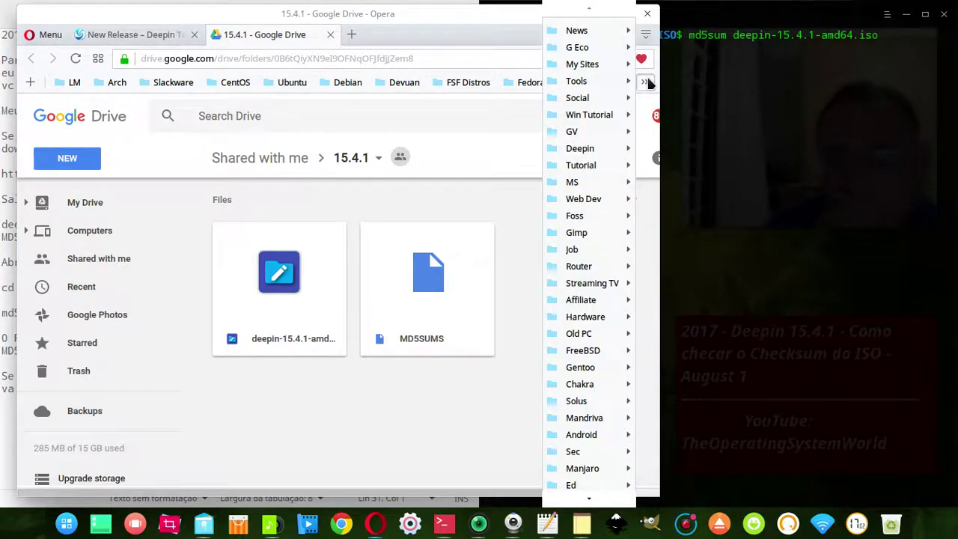
mouse_move(580, 89)
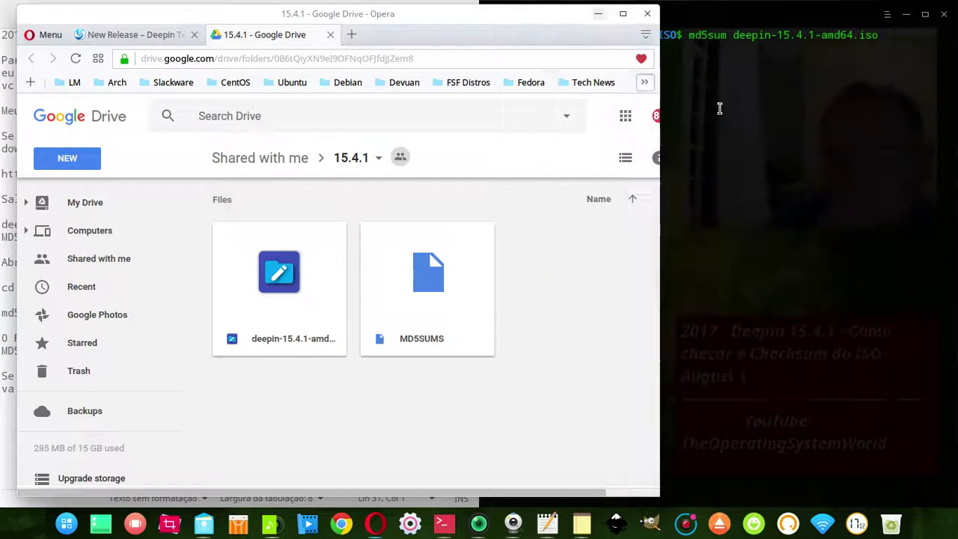
click(720, 108)
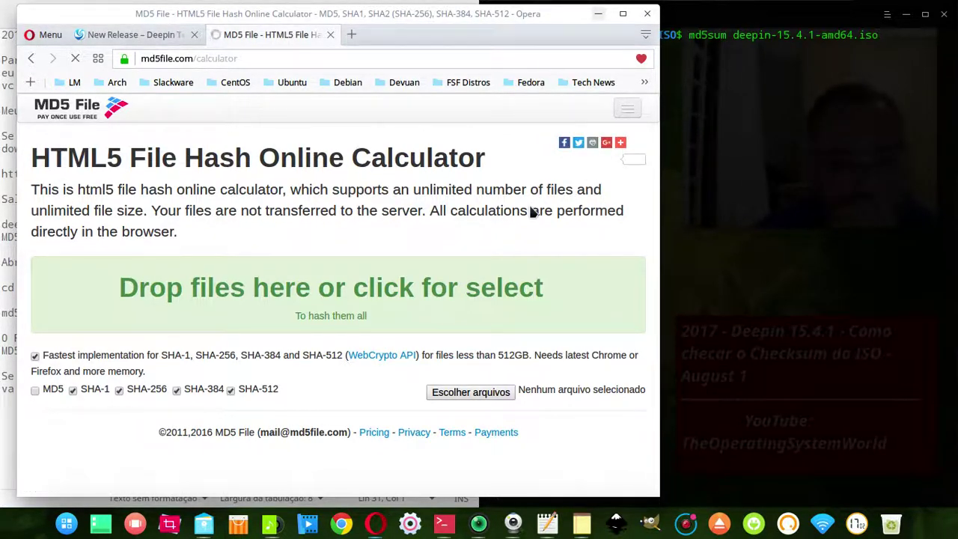
mouse_move(620, 142)
Step: Move the browser window down to uncover the terminal, and minimize it to return to the notes and terminal
mouse_move(447, 15)
mouse_down()
mouse_move(430, 26)
mouse_move(441, 25)
mouse_up()
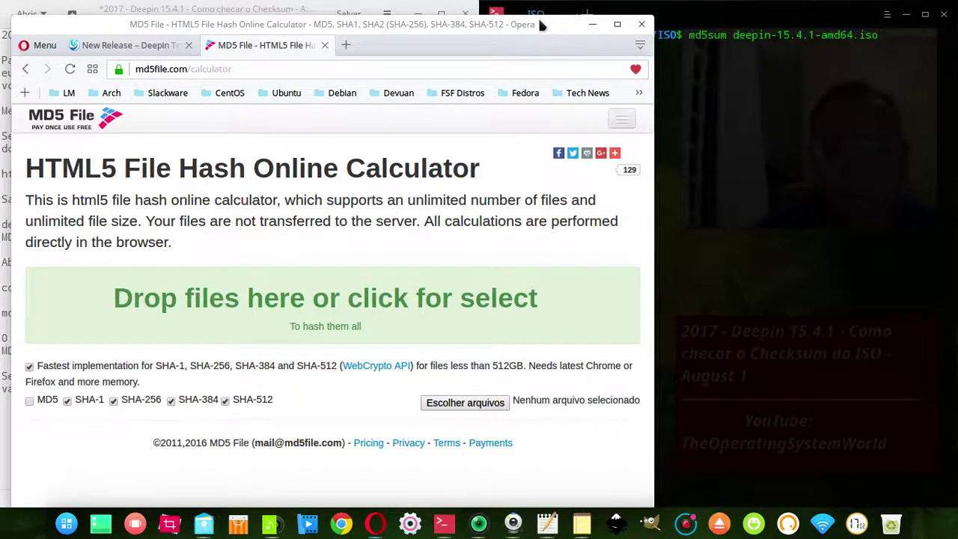
drag(535, 26, 532, 78)
drag(532, 108, 560, 138)
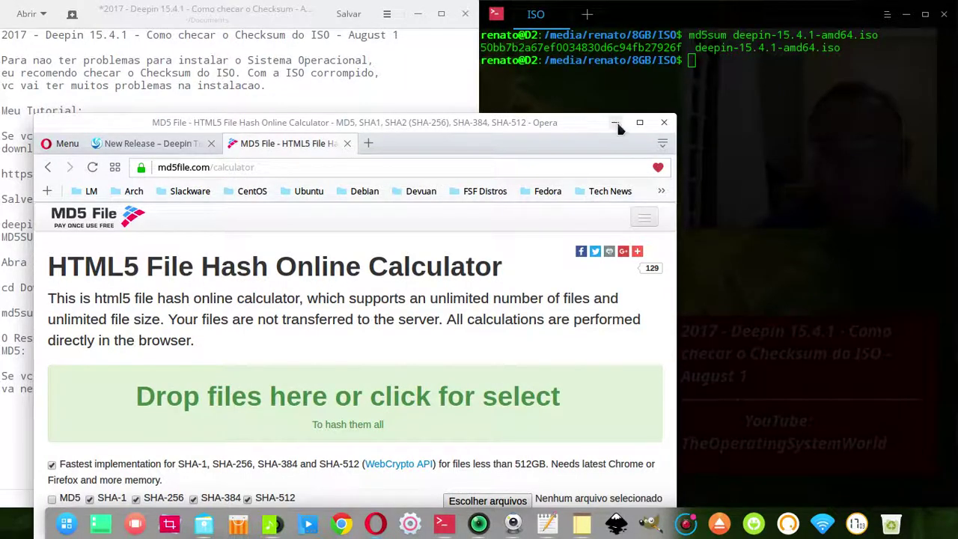
click(615, 121)
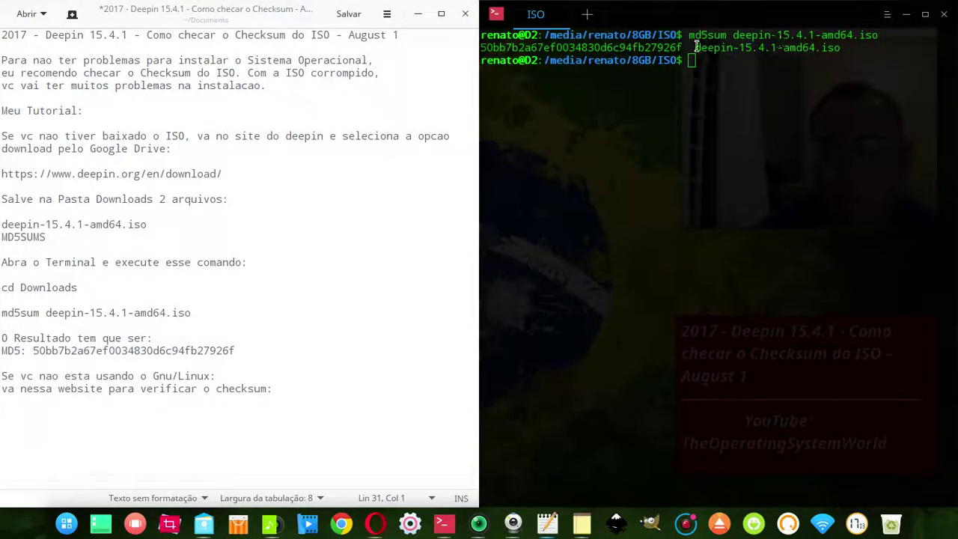
Step: Copy the full md5sum output line in the terminal, including the hash and the ISO file name
drag(690, 47, 485, 47)
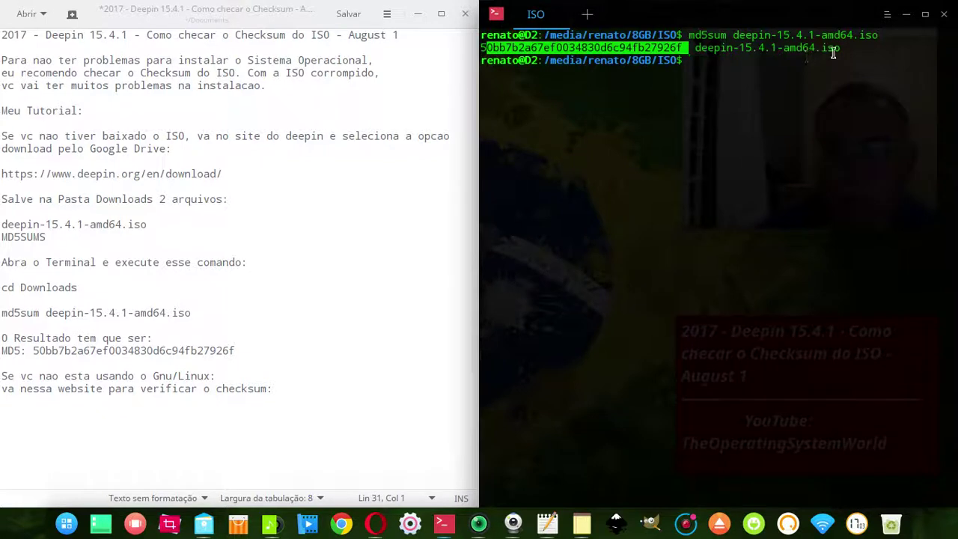
drag(840, 47, 484, 48)
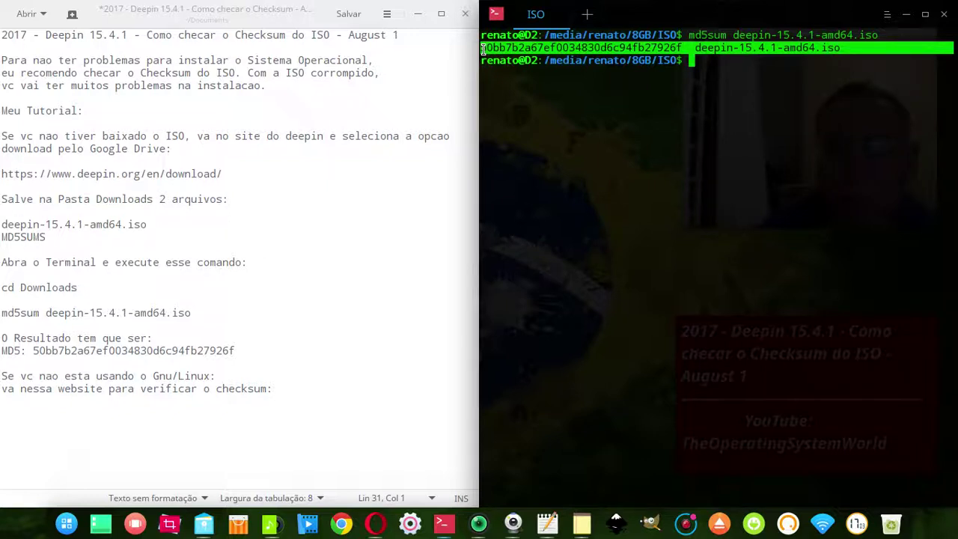
click(483, 47)
drag(482, 47, 840, 47)
key(ctrl+c)
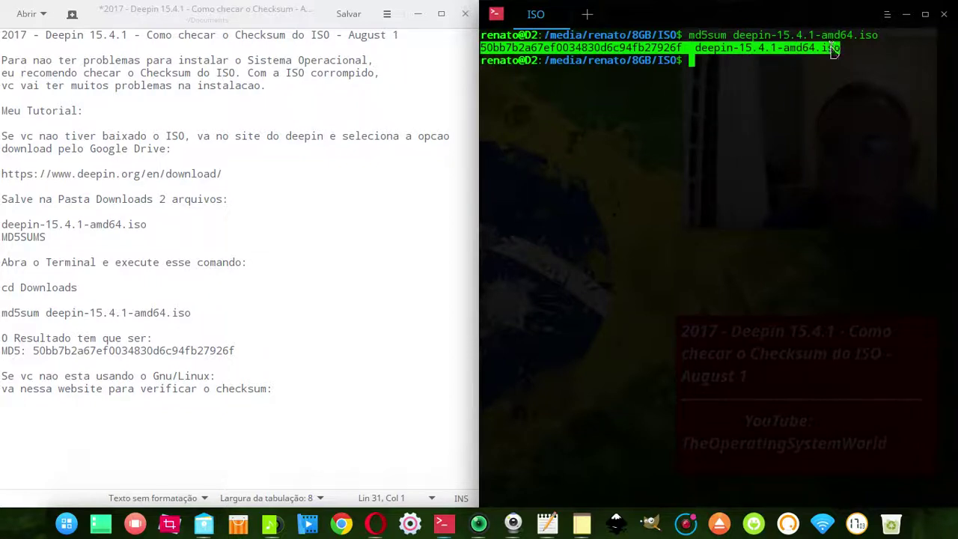
Step: Replace the MD5 line under "O Resultado tem que ser:" with the terminal's checksum output for deepin-15.4.1-amd64.iso and save the notes
right_click(831, 48)
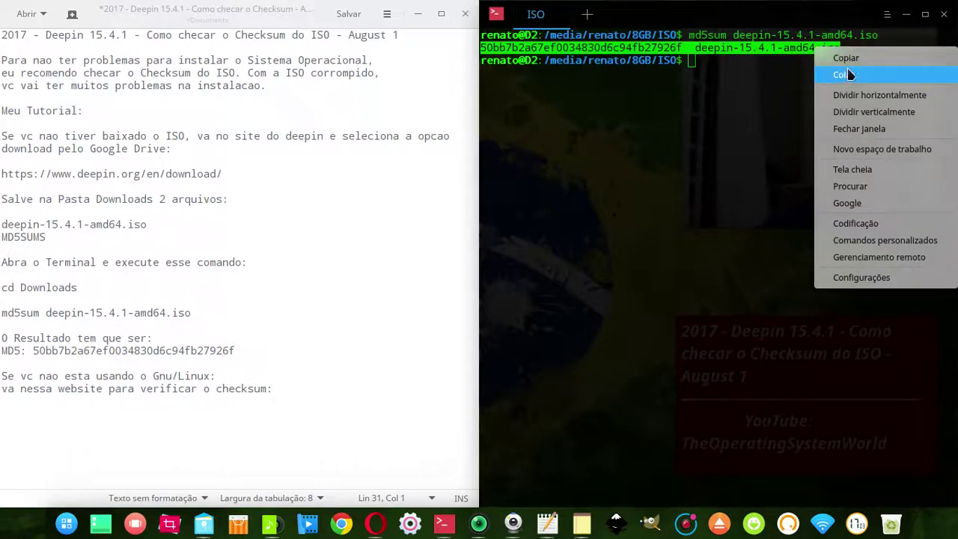
click(846, 58)
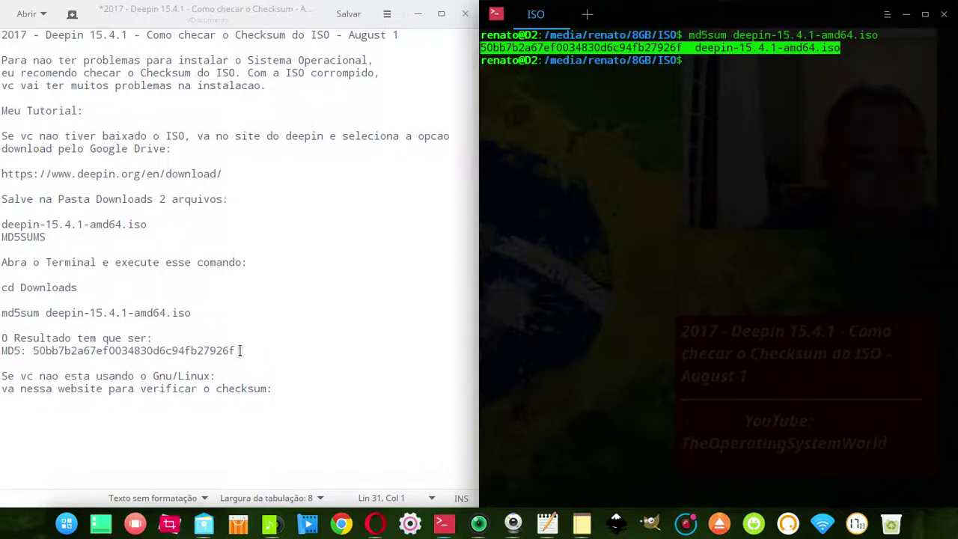
drag(250, 350, 211, 351)
drag(72, 351, 2, 350)
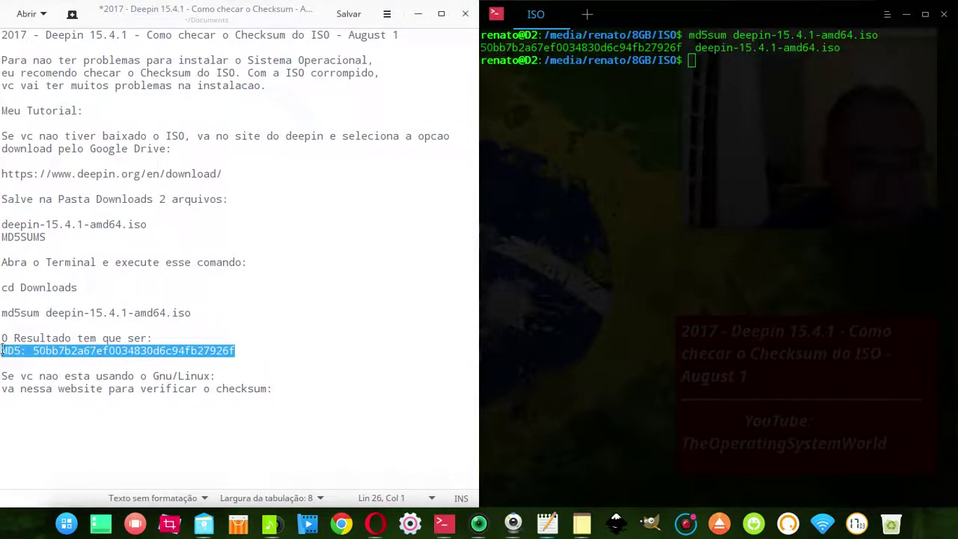
right_click(21, 352)
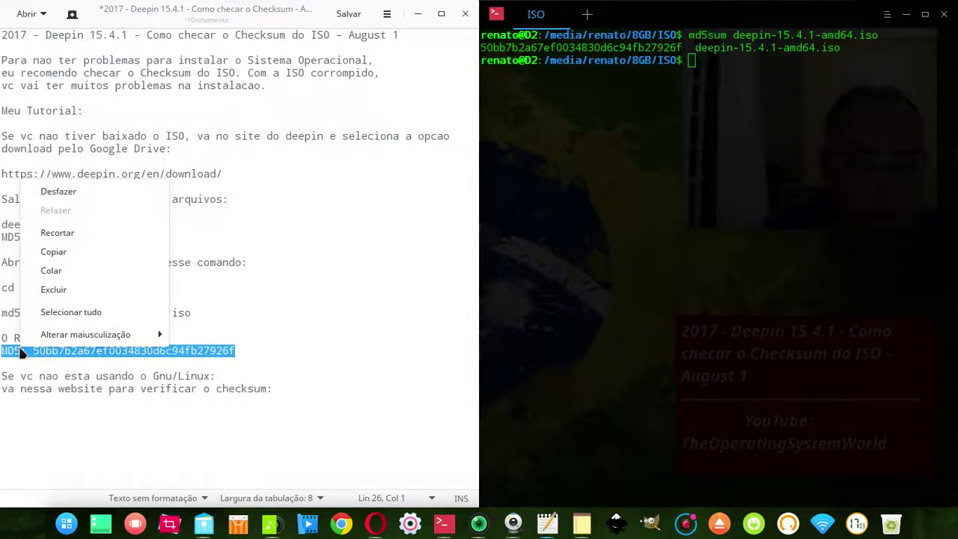
click(58, 270)
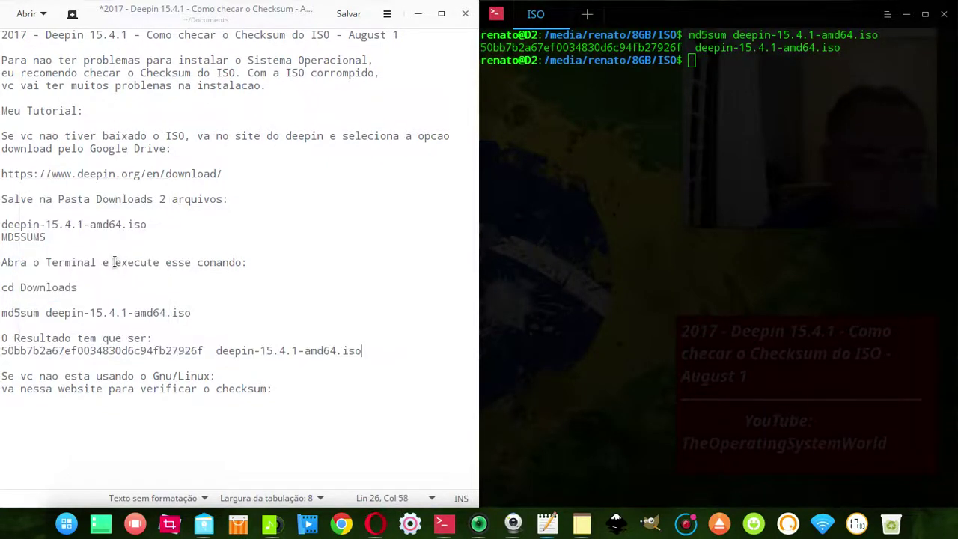
click(349, 14)
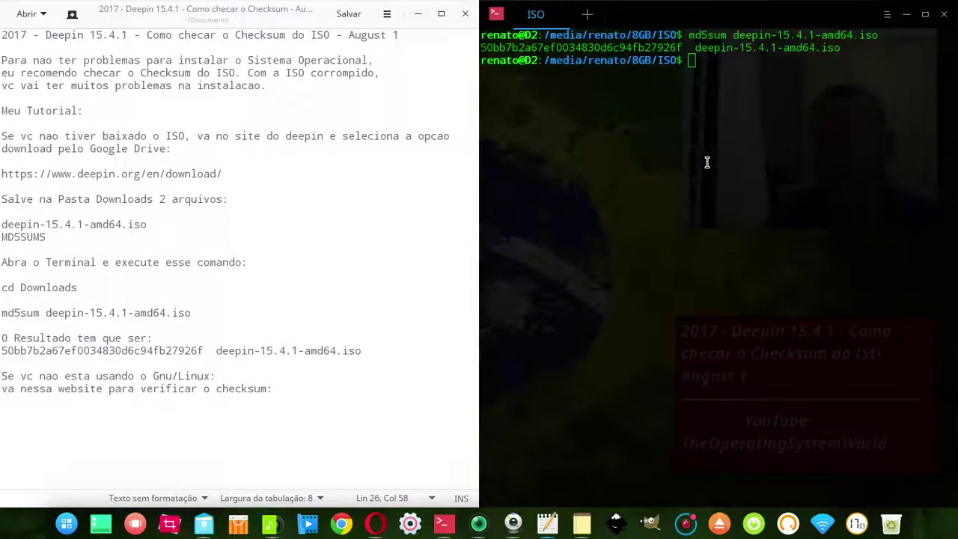
Step: Take a screenshot and save it as 18.png in the "2017 - Deepin 15.4.1 - Como checar o Checksum do ISO - August 1" folder
key(Print)
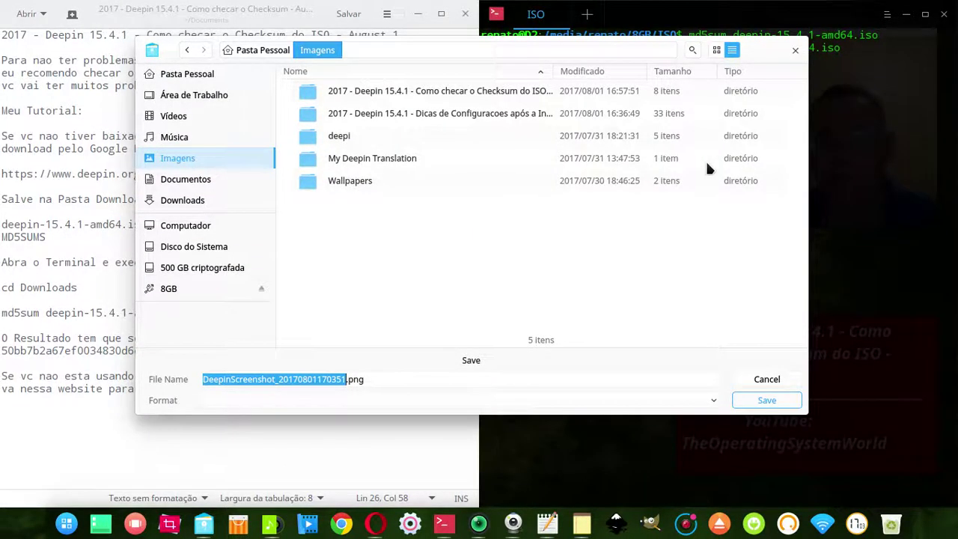
double_click(456, 91)
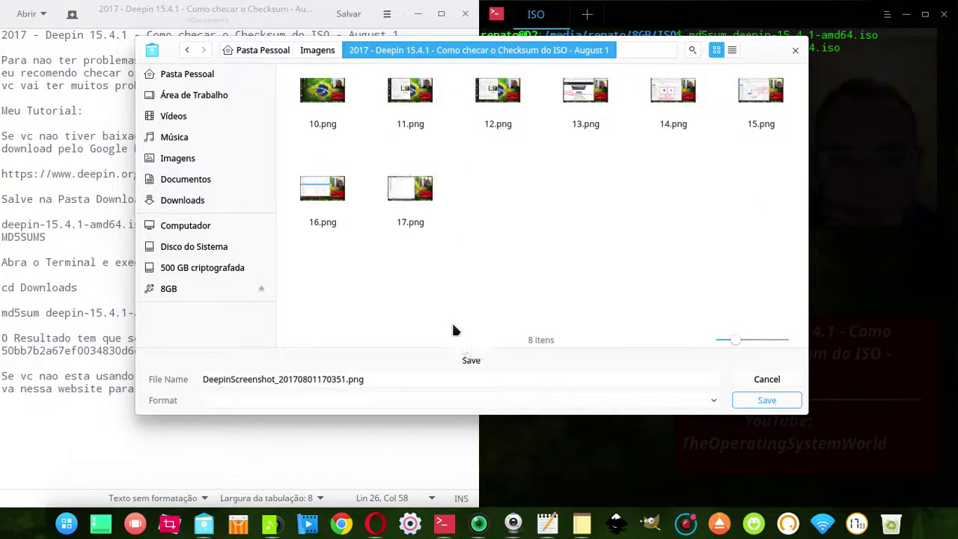
double_click(322, 379)
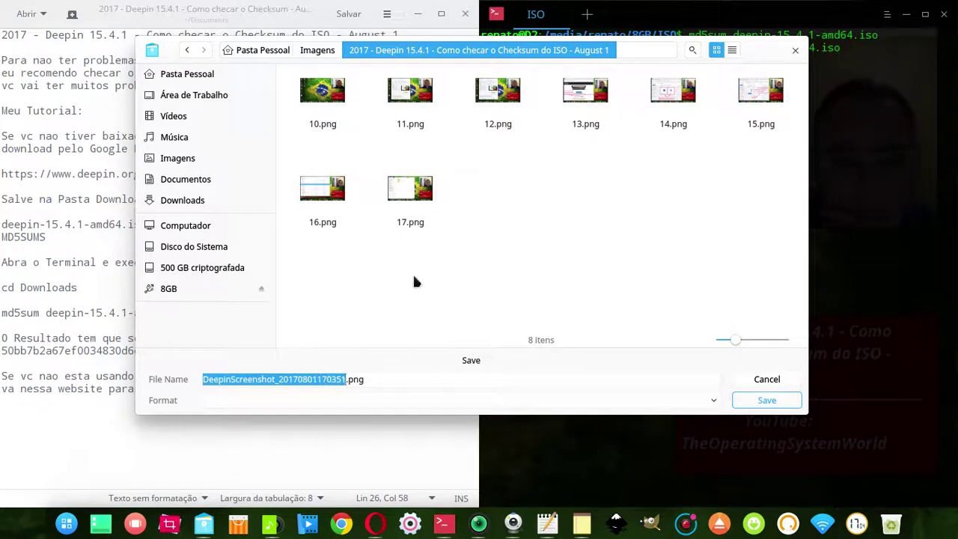
text(18)
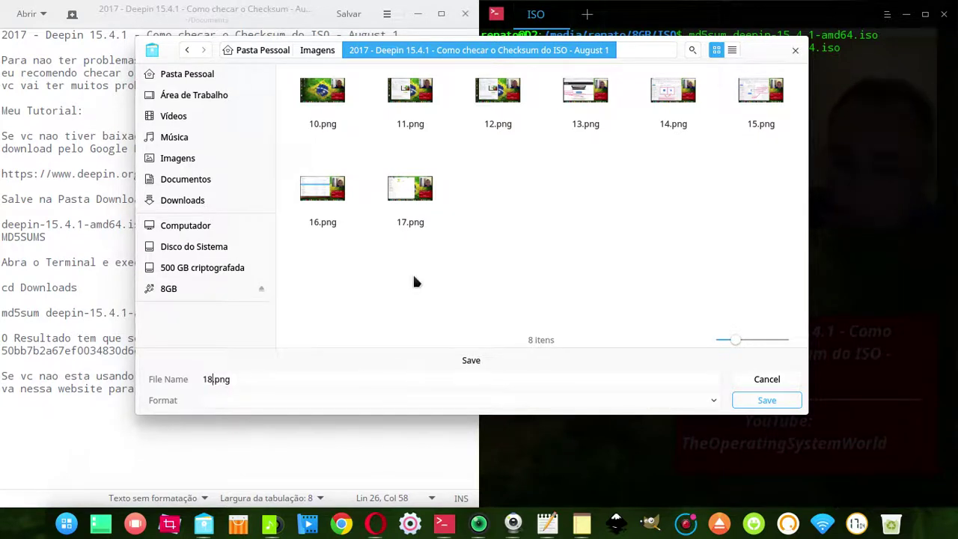
click(765, 400)
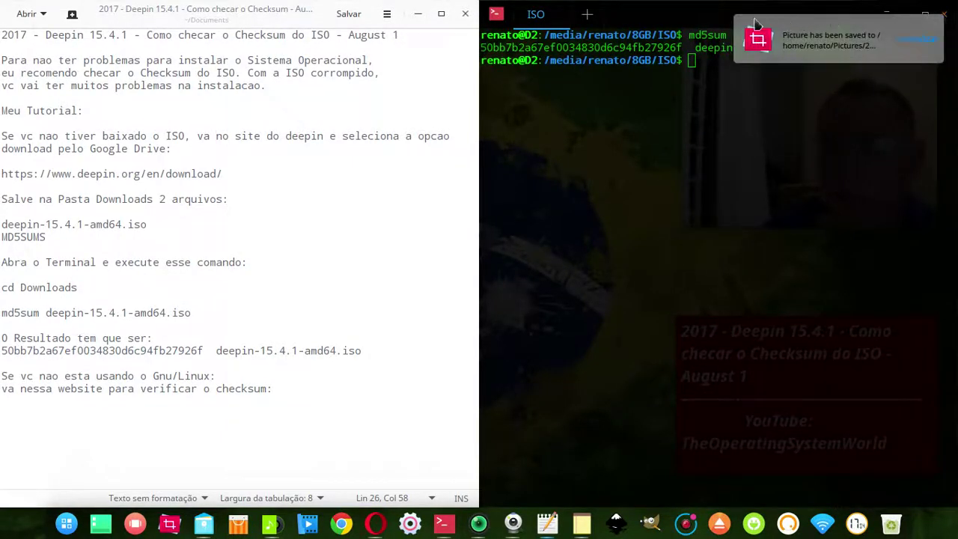
Step: Move the terminal off the webcam view, and minimize both the notes window and the terminal
drag(682, 24, 345, 149)
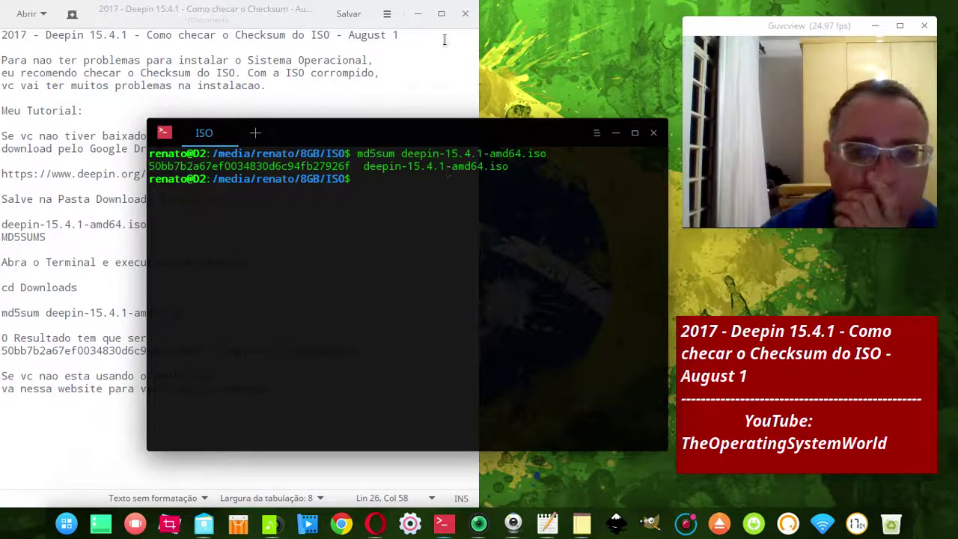
click(411, 20)
click(418, 13)
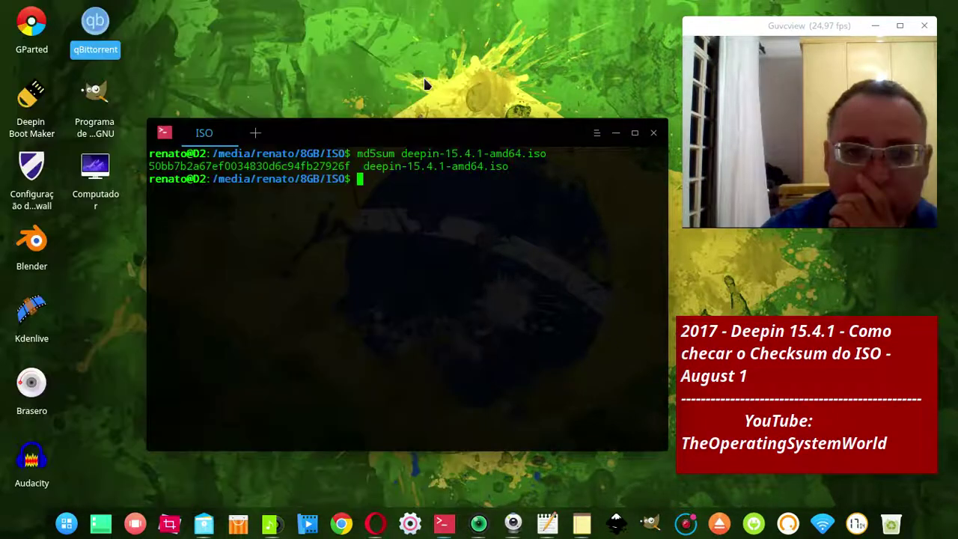
click(615, 134)
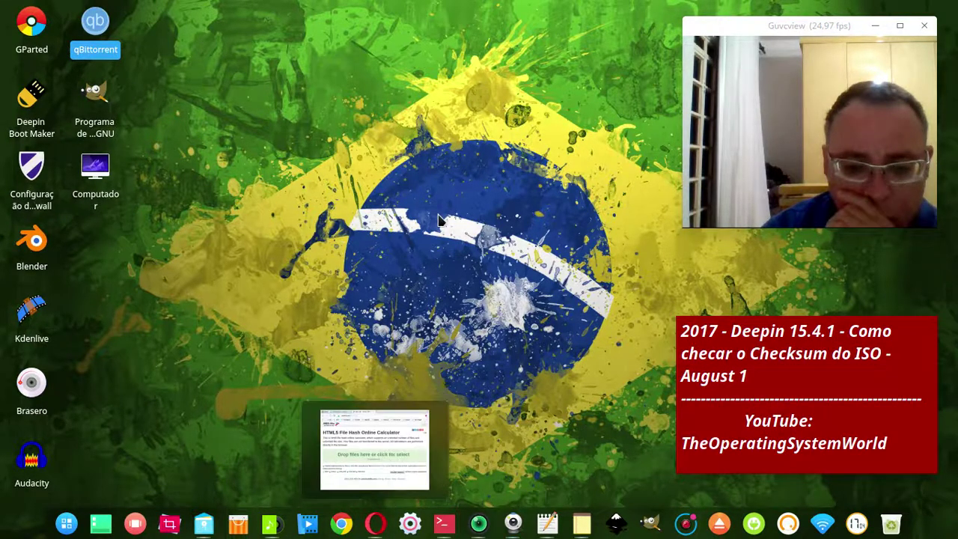
Step: Switch to Opera and copy the web address of the MD5 File hash calculator page
click(375, 522)
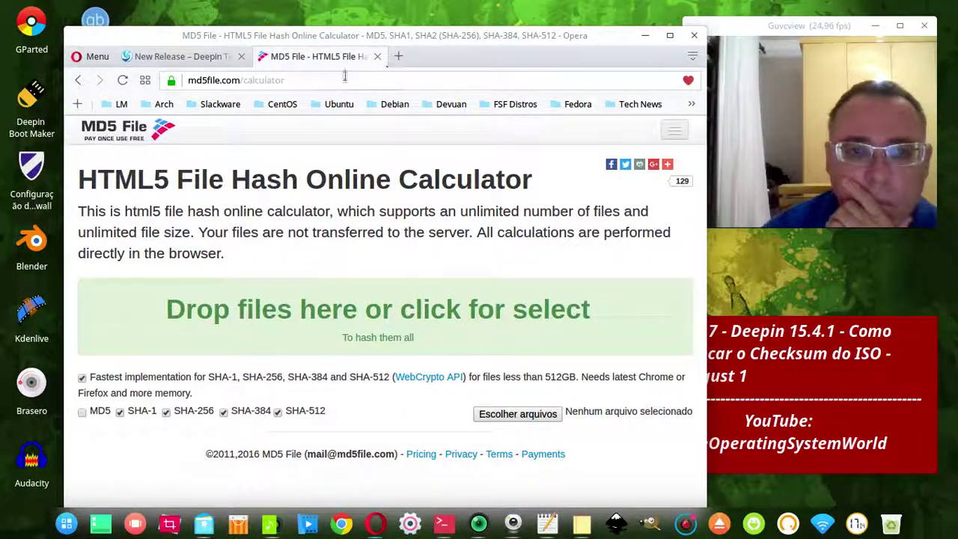
click(247, 80)
key(ctrl+c)
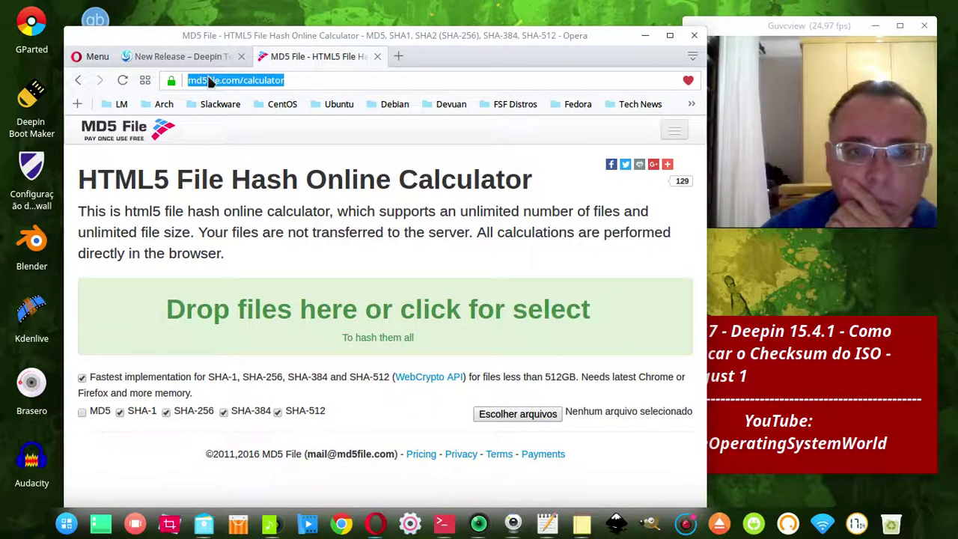
right_click(210, 81)
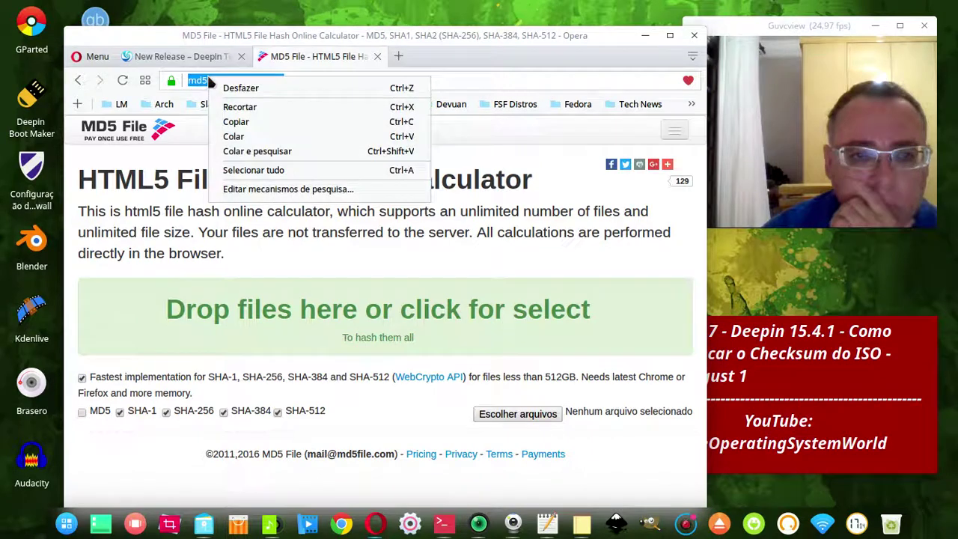
click(245, 123)
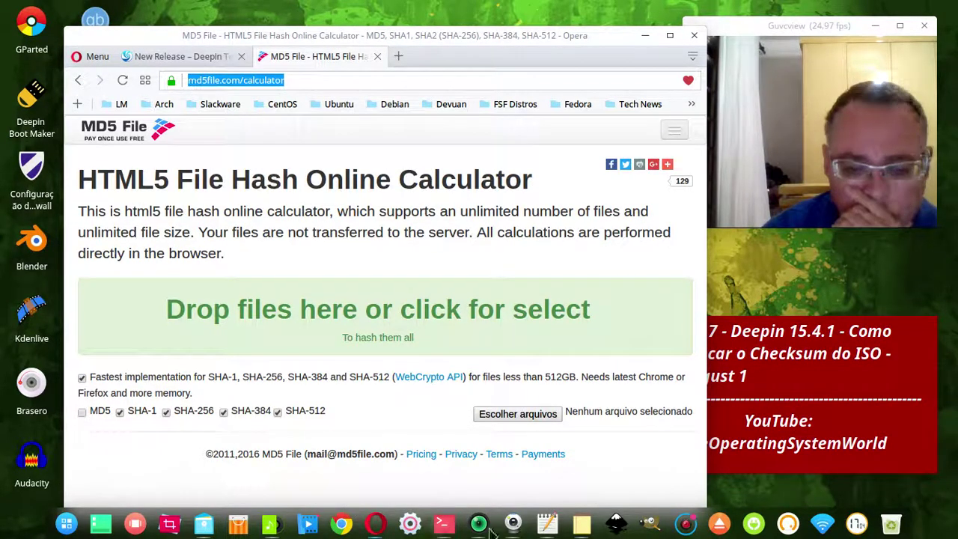
click(547, 523)
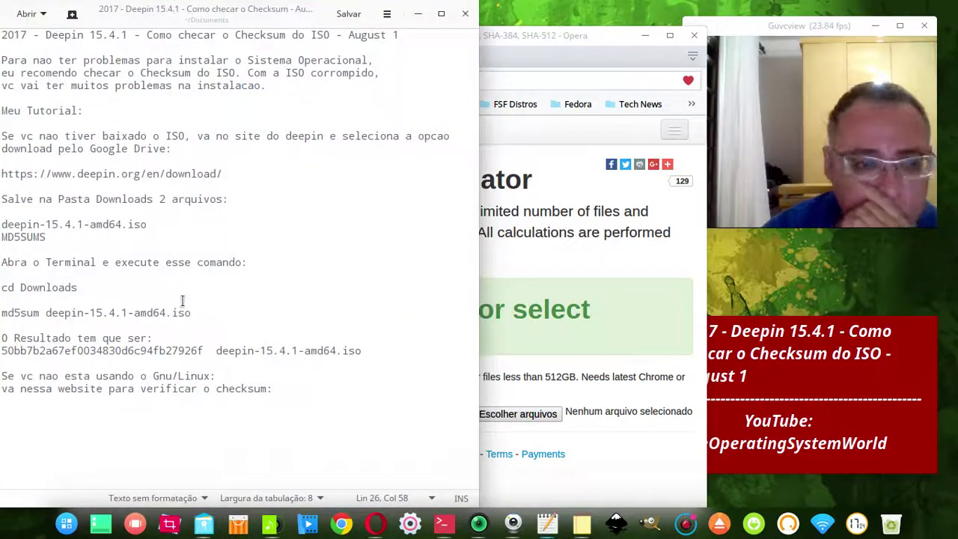
click(24, 403)
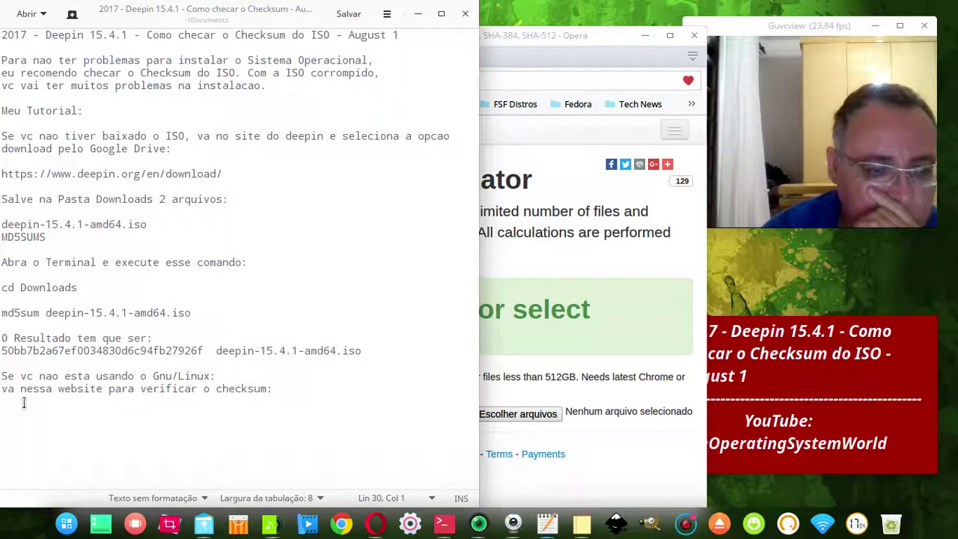
key(Return)
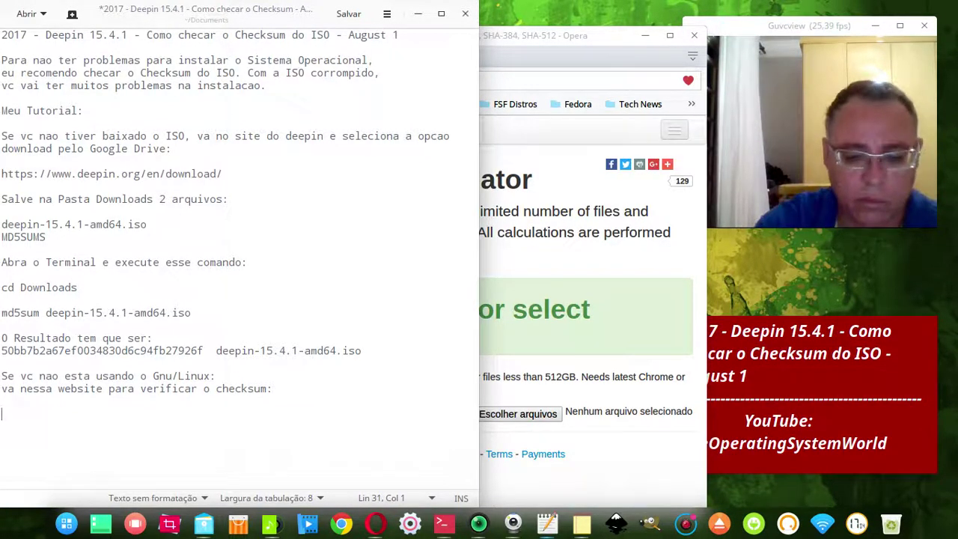
key(ctrl+v)
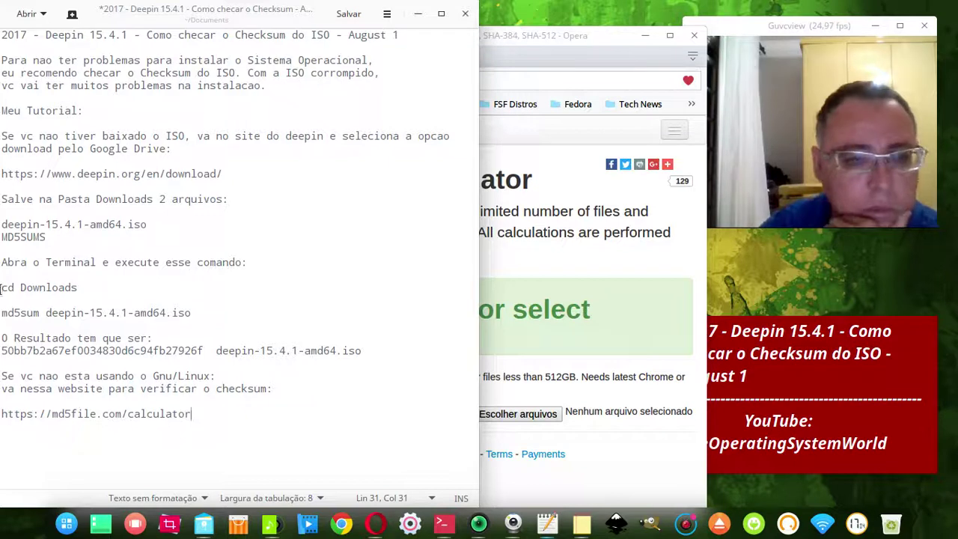
click(356, 15)
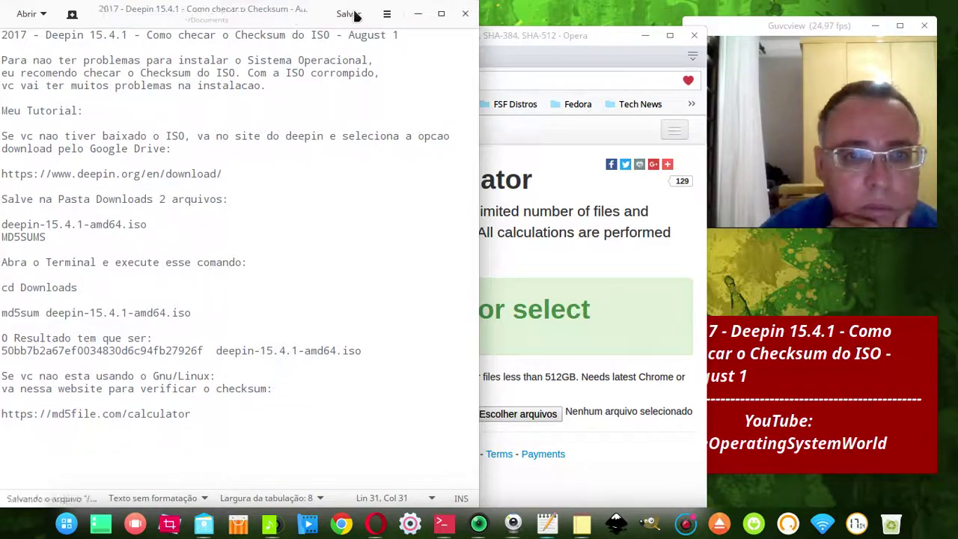
Step: Return to the hash calculator, move its window clear of the webcam view, and leave only MD5 enabled among the hash types
click(420, 15)
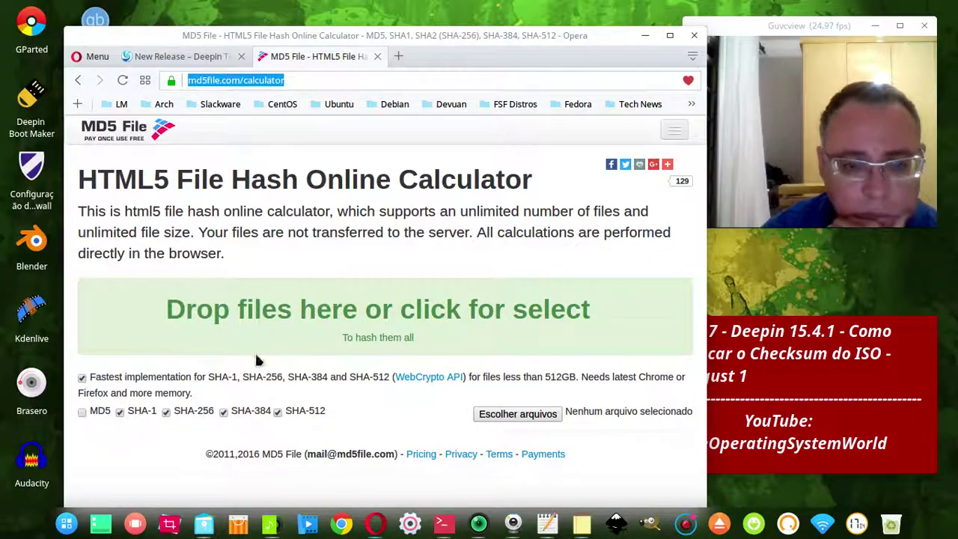
drag(433, 35, 377, 7)
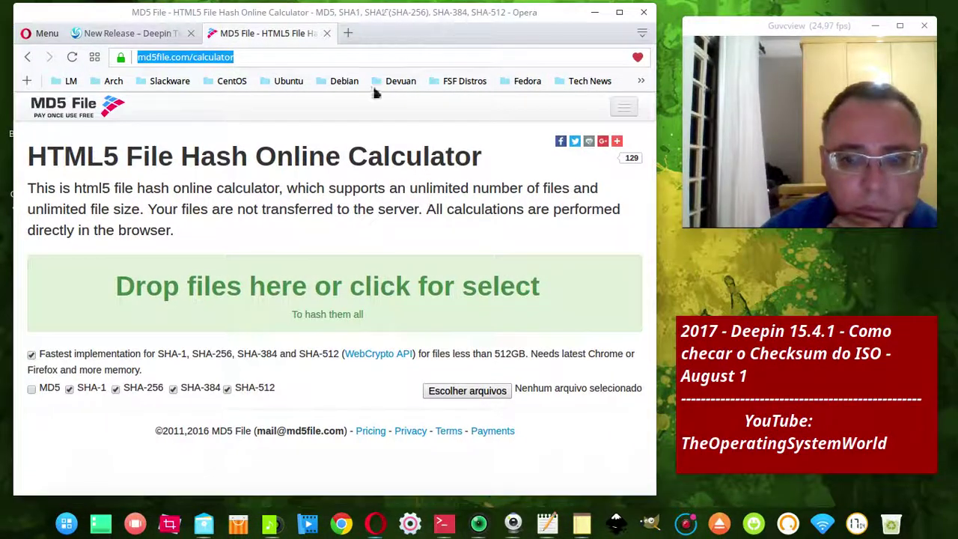
click(32, 390)
click(70, 390)
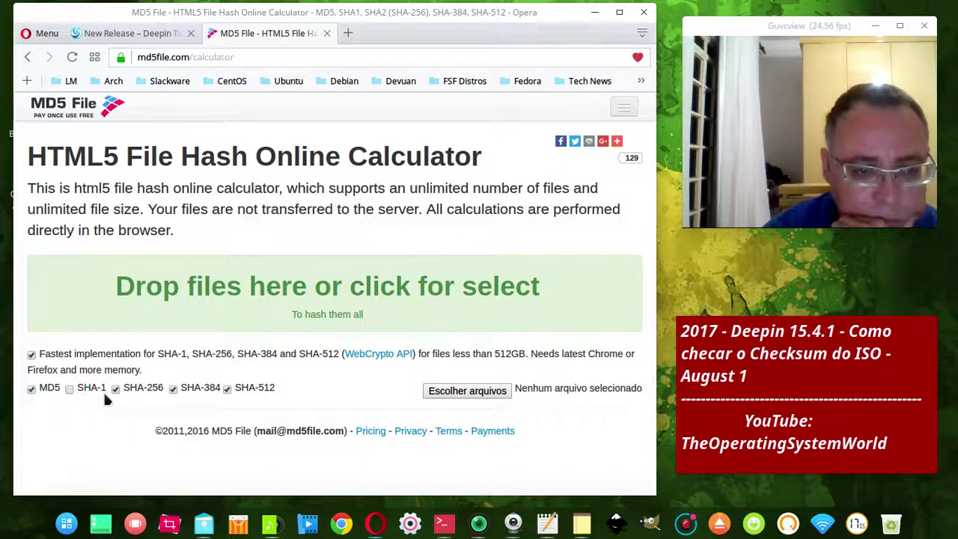
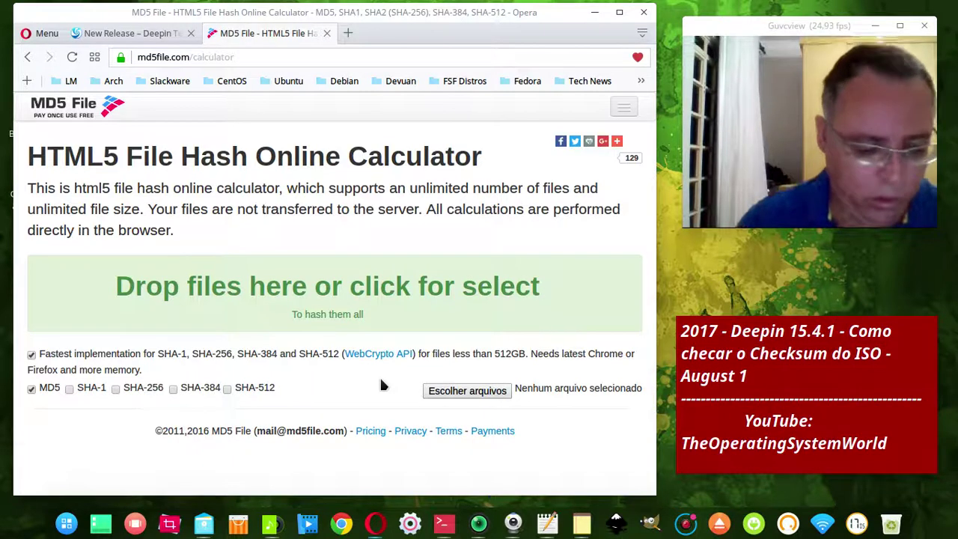
Step: Capture the whole screen and draw red rectangles around the MD5 checkbox and the "Drop files here or click for select" text
right_click(180, 526)
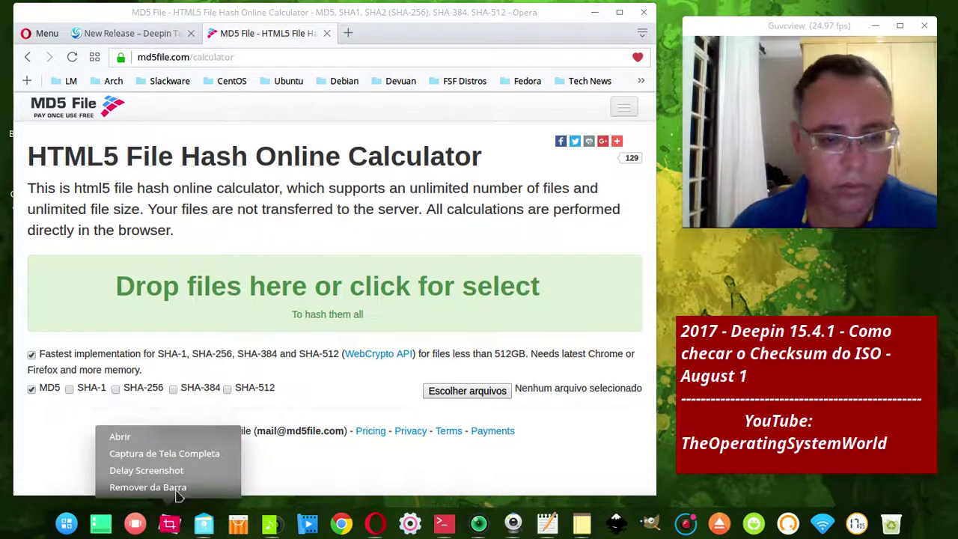
click(406, 342)
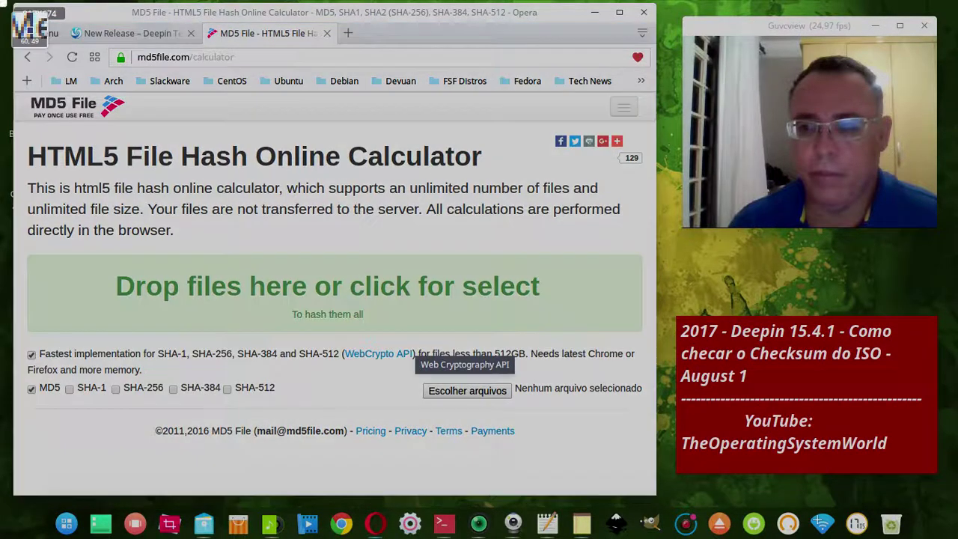
drag(0, 0, 957, 538)
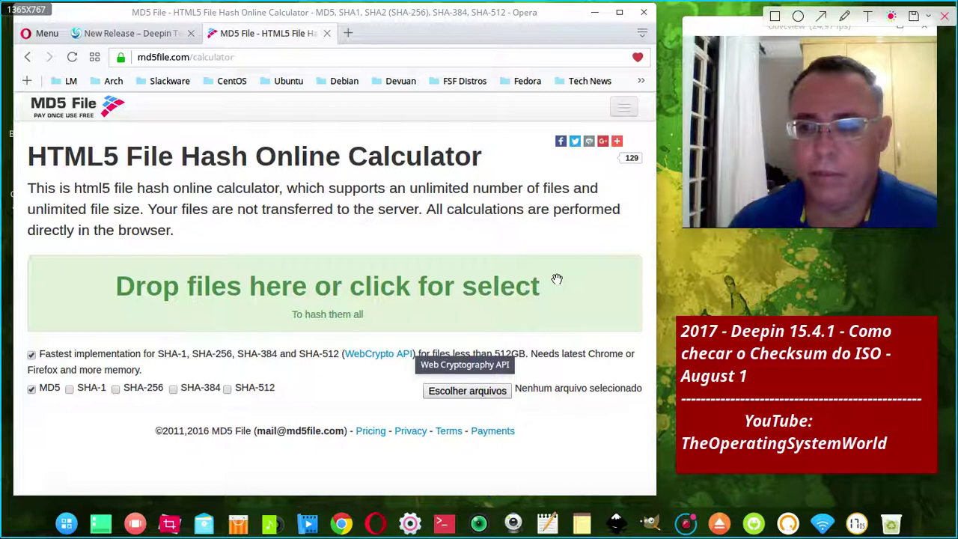
click(775, 18)
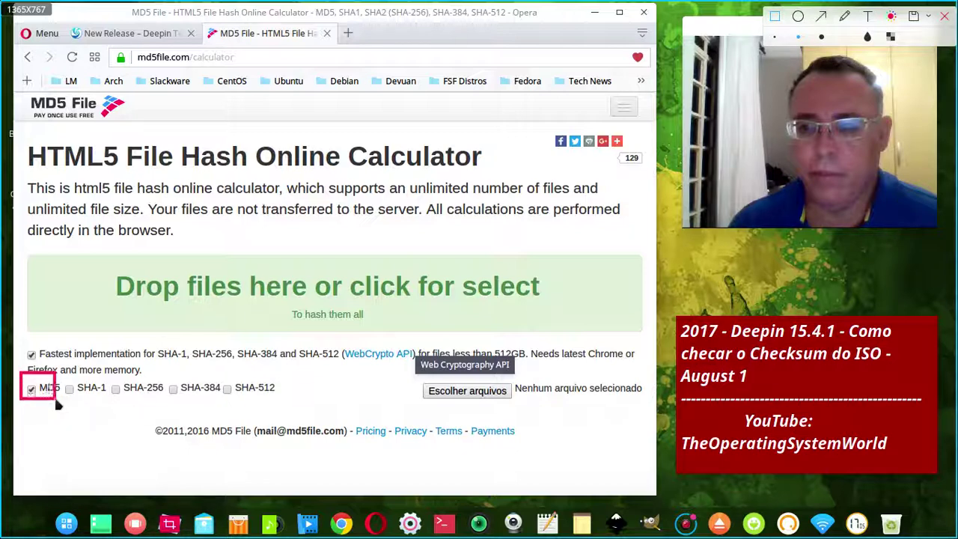
drag(62, 403, 67, 404)
mouse_move(105, 265)
mouse_down()
mouse_move(176, 303)
mouse_move(563, 307)
mouse_up()
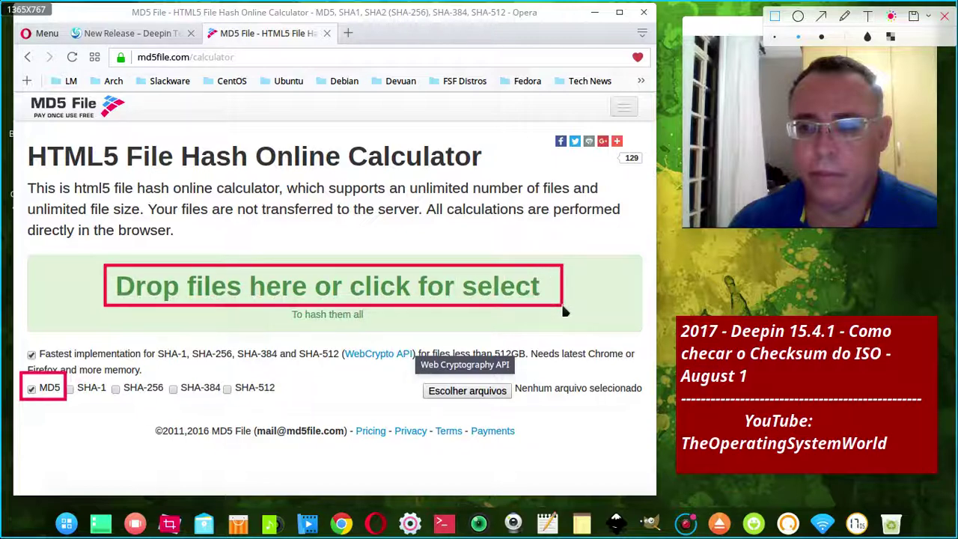
Step: Add the red text note "selecione essa opcao" on the screenshot, below the highlighted MD5 checkbox
click(869, 15)
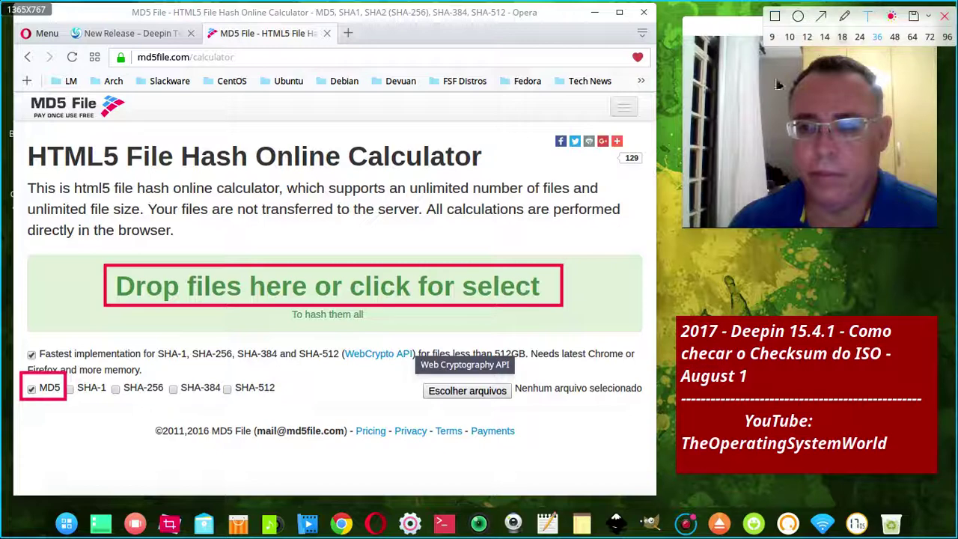
click(45, 474)
key(Escape)
click(45, 466)
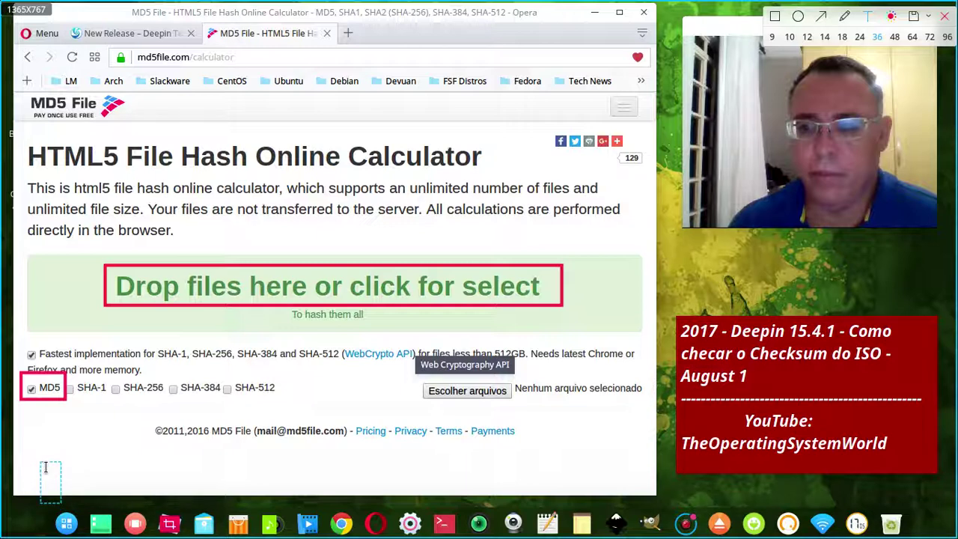
key(Escape)
click(47, 445)
text(S)
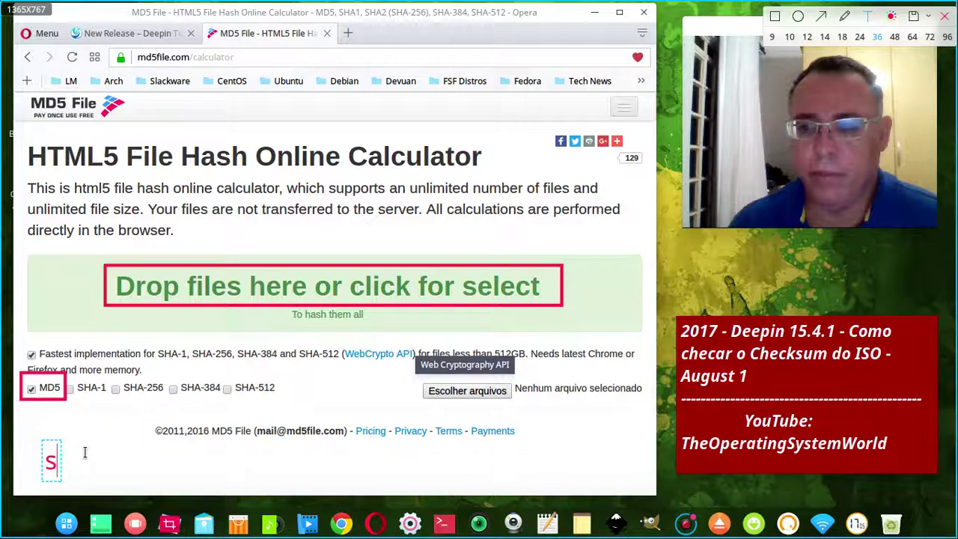
text(ele)
text(cione)
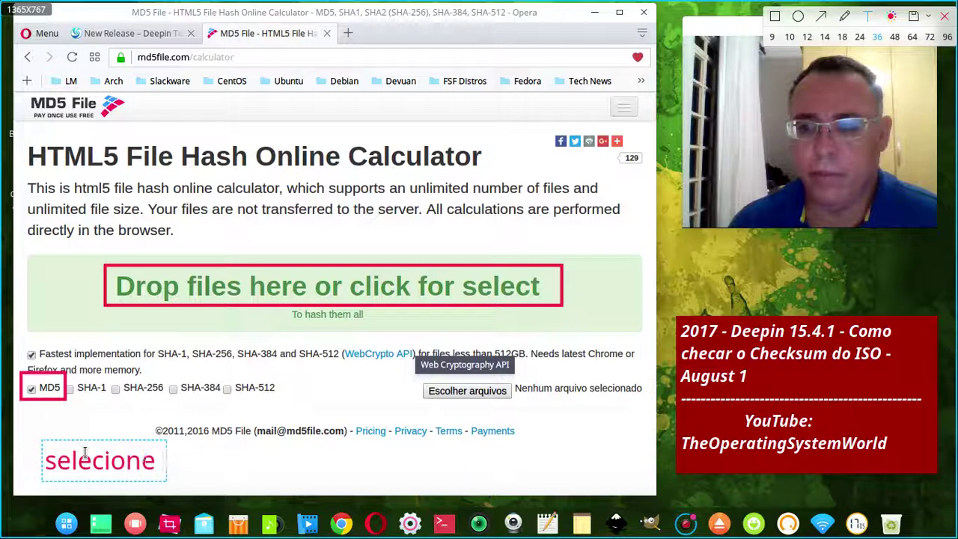
text( essa)
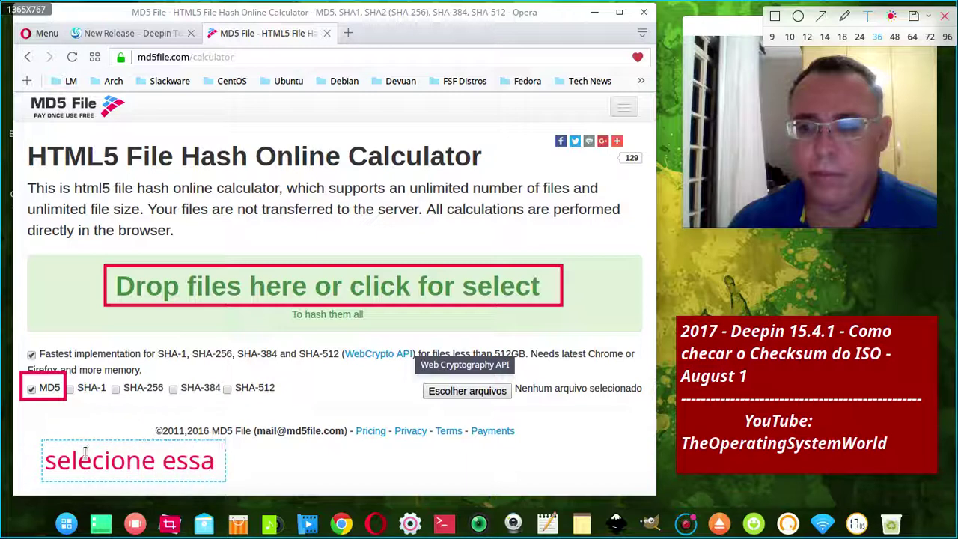
text( opcao)
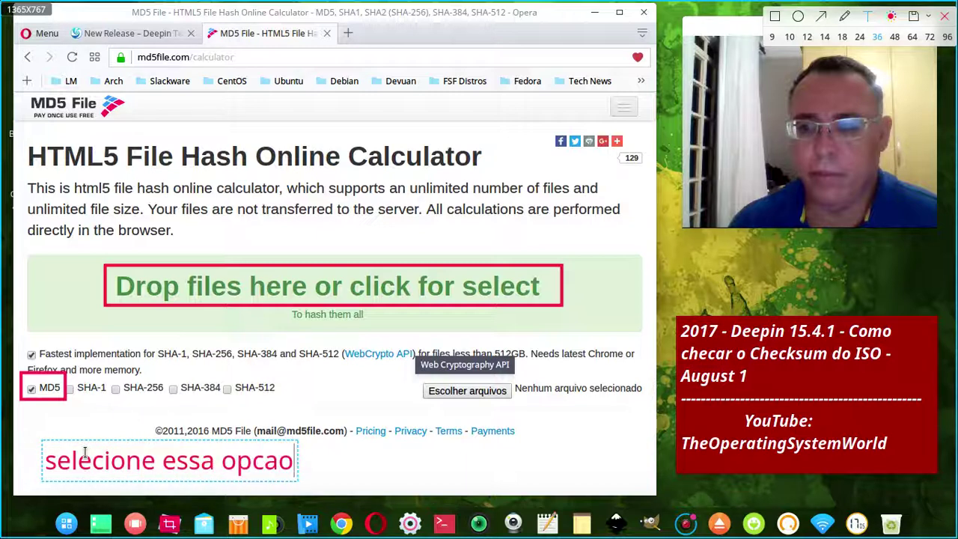
click(370, 238)
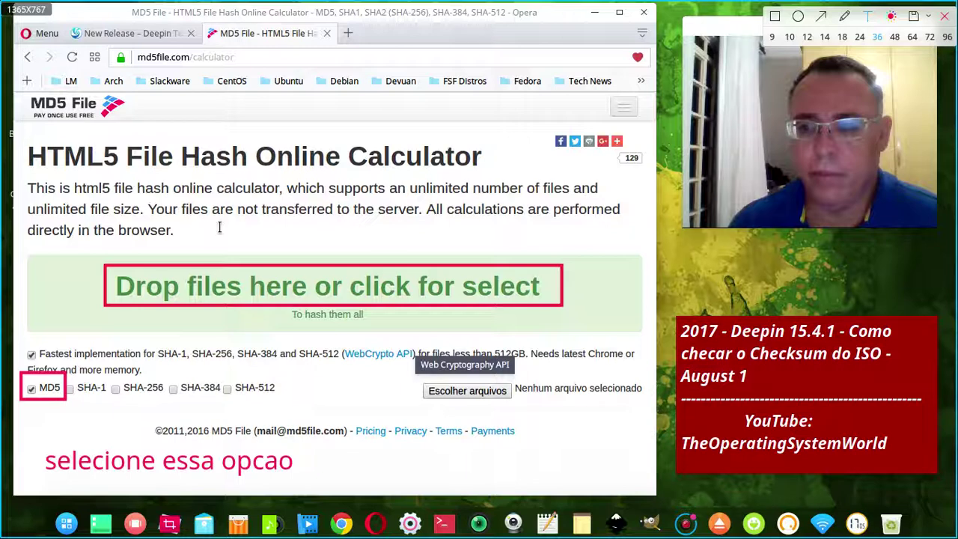
Step: Add a second text note, "Clique ou jogue o arquivo nessa area", just above the "HTML5 File Hash Online Calculator" heading
click(146, 108)
text(Clic)
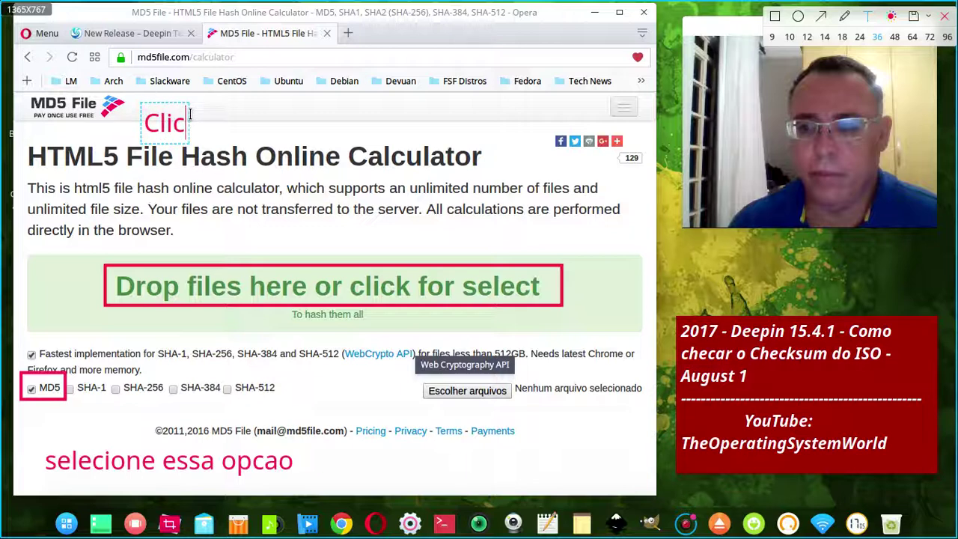
text(quw)
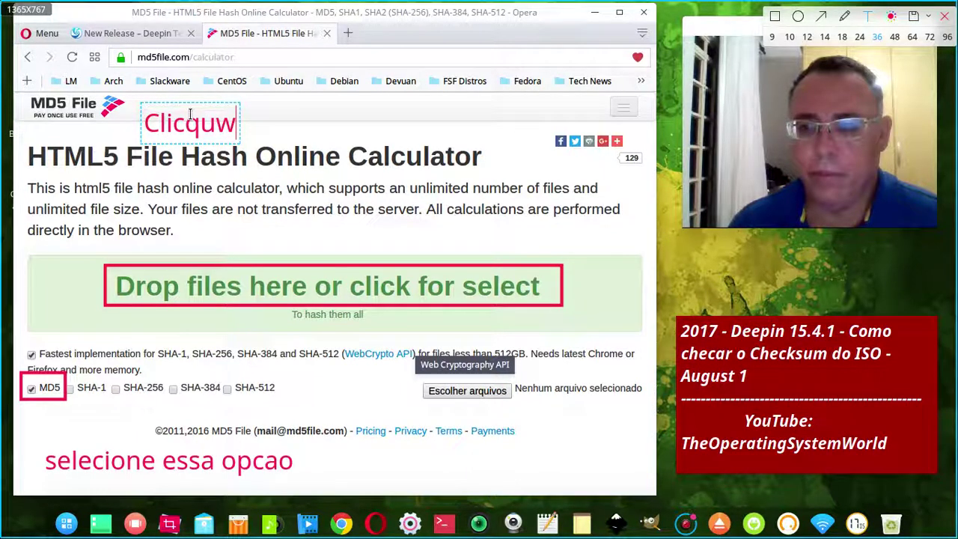
key(BackSpace)
key(BackSpace)
key(BackSpace)
key(BackSpace)
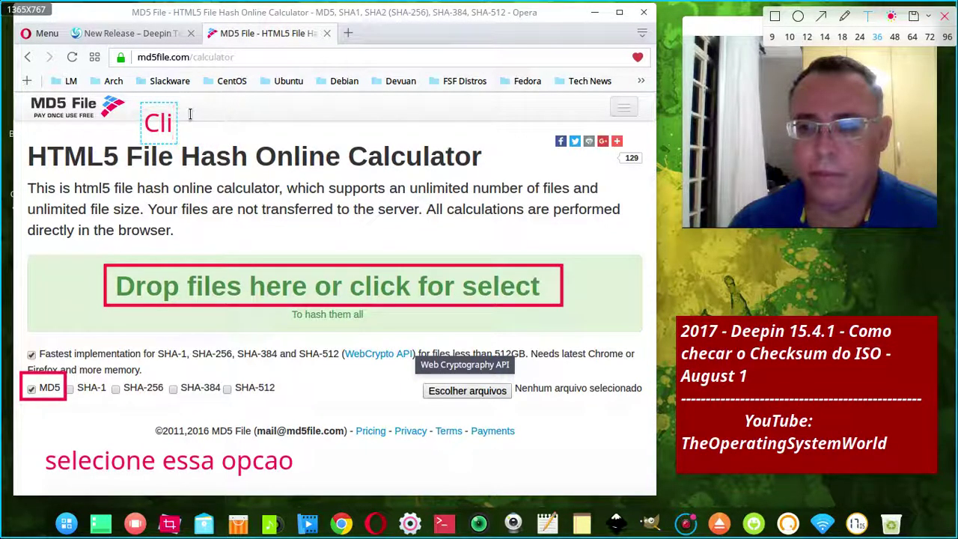
text(que ou)
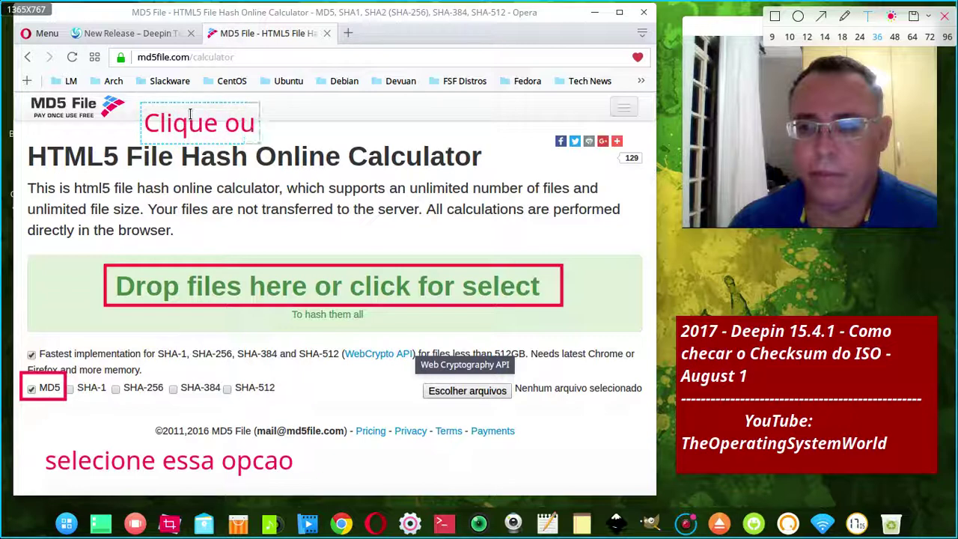
text( jogue)
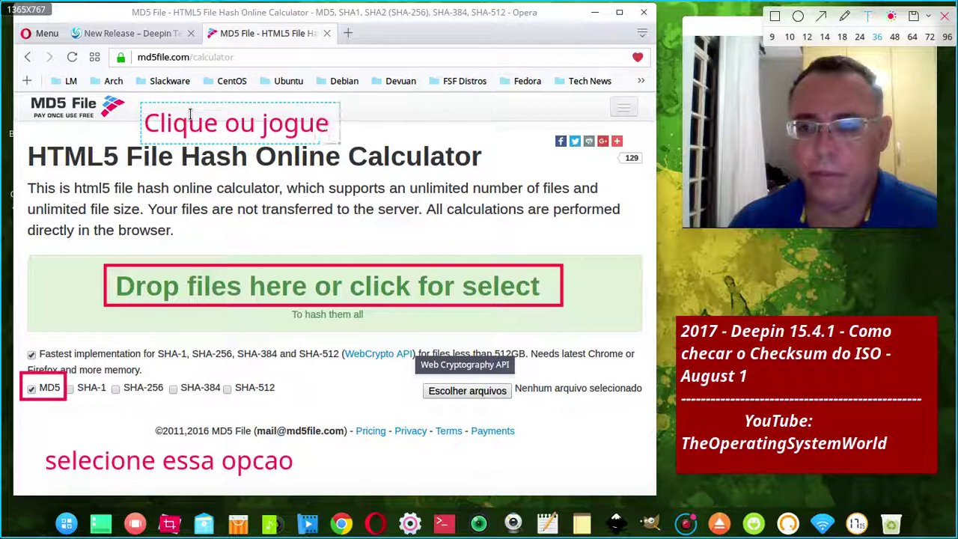
text( o ar)
text(quivo)
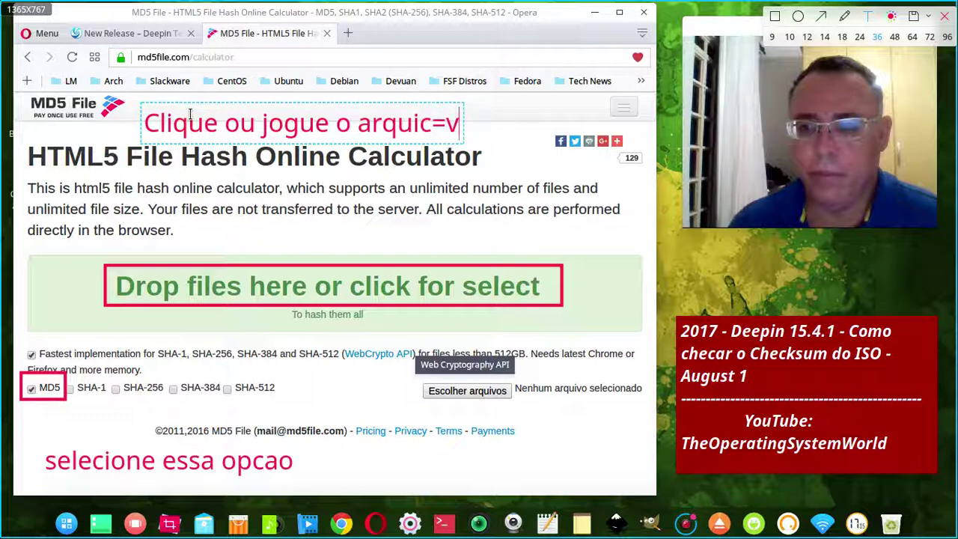
key(BackSpace)
key(BackSpace)
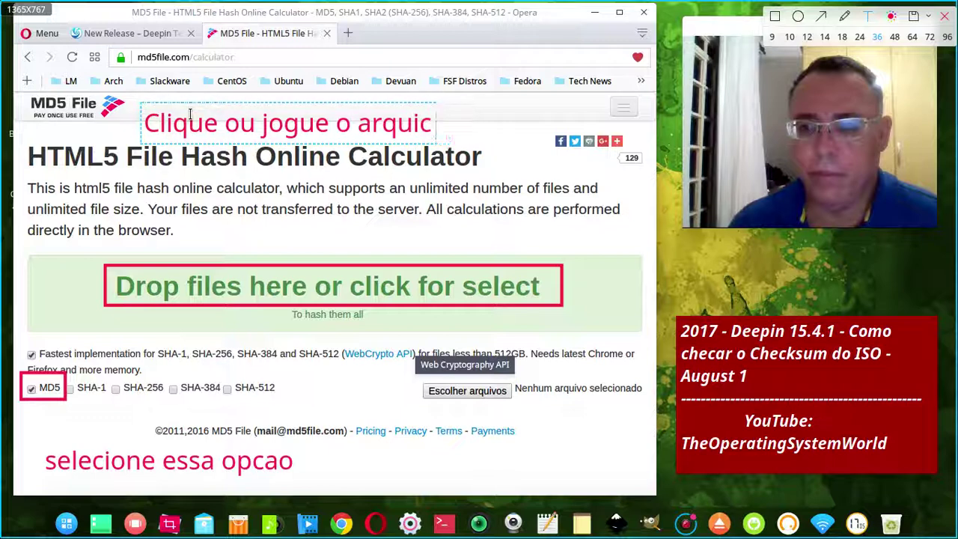
key(BackSpace)
text(vo nes)
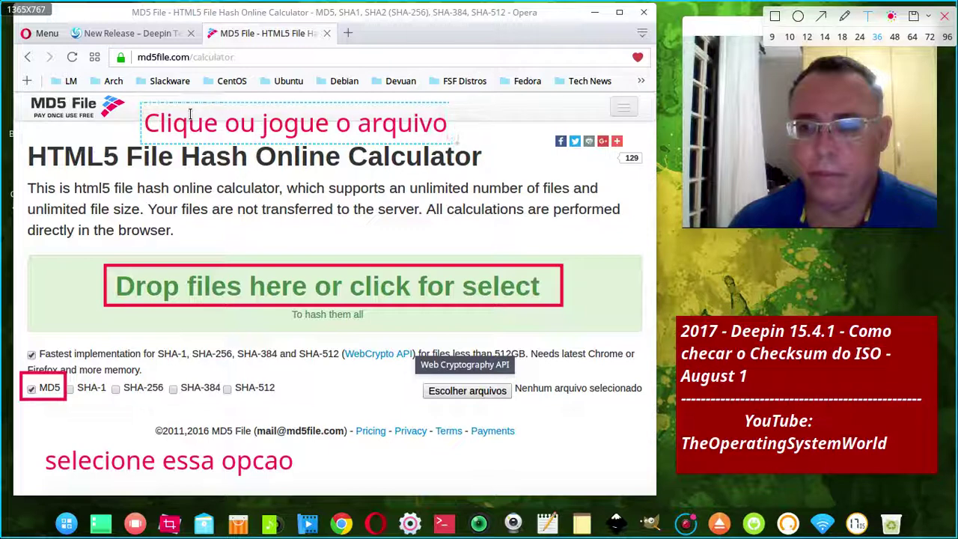
text(sa area)
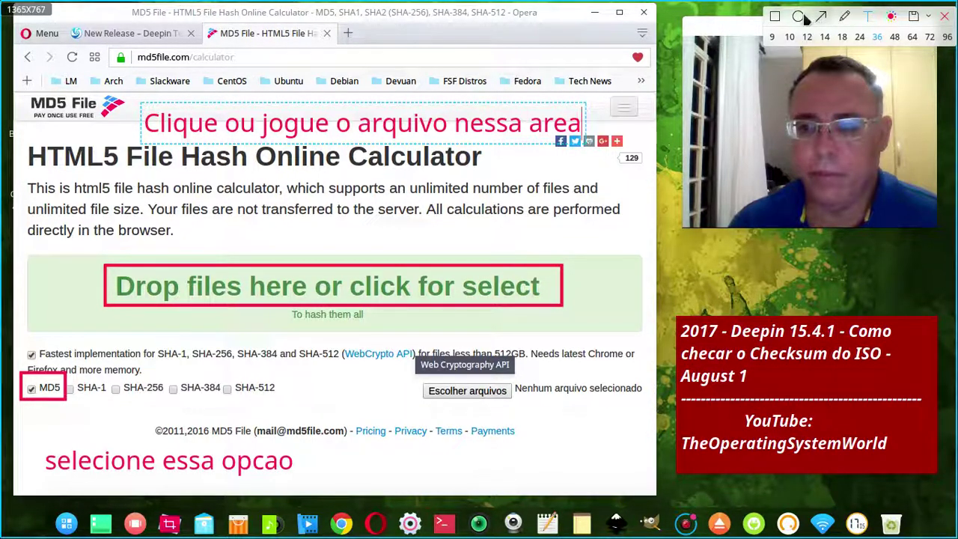
Step: Draw blue rectangles around the "Clique ou jogue o arquivo nessa area" and "selecione essa opcao" notes
click(775, 16)
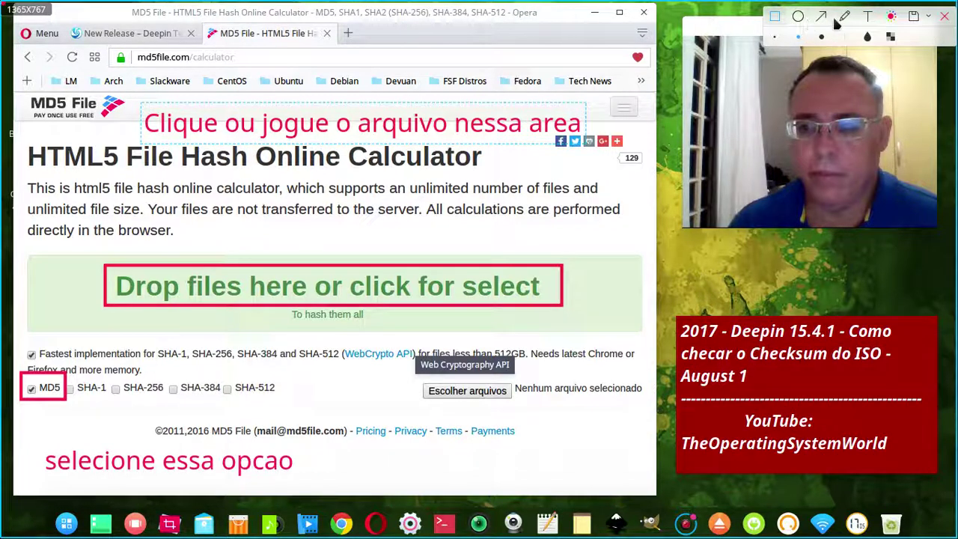
click(892, 19)
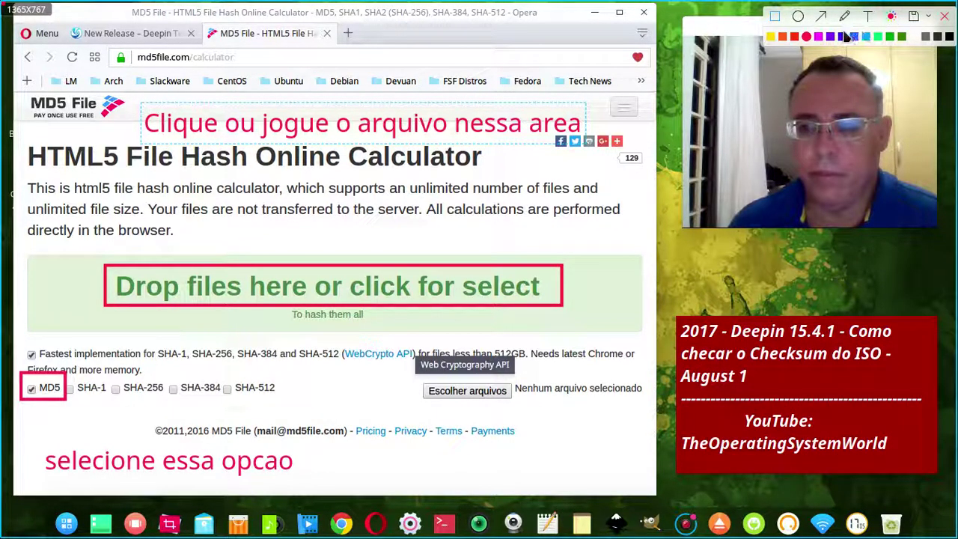
click(841, 37)
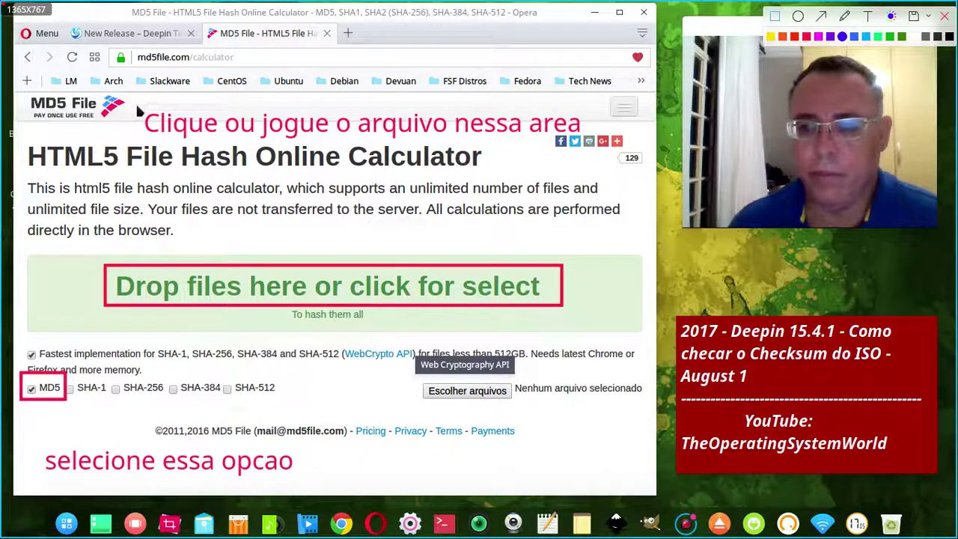
mouse_move(135, 105)
mouse_down()
mouse_move(186, 125)
mouse_move(432, 144)
mouse_move(599, 142)
mouse_up()
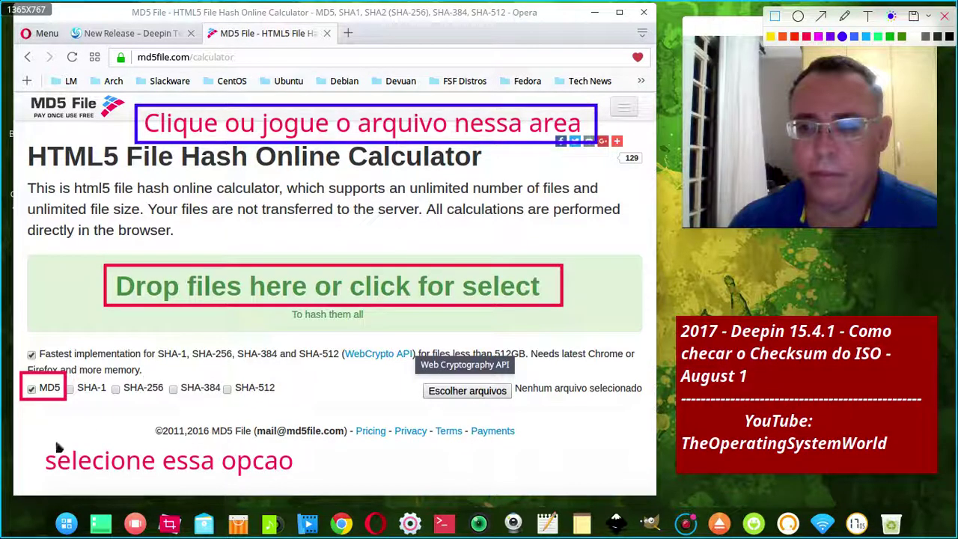
mouse_move(34, 440)
mouse_down()
mouse_move(156, 467)
mouse_move(329, 481)
mouse_up()
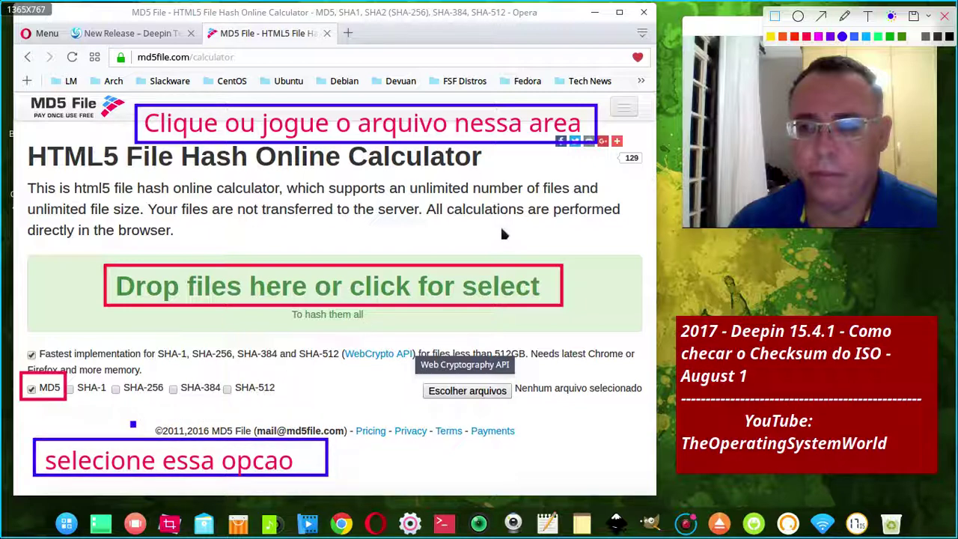
Step: Draw red arrows from the upper note down to the file drop area and from the lower note to the MD5 checkbox
click(821, 16)
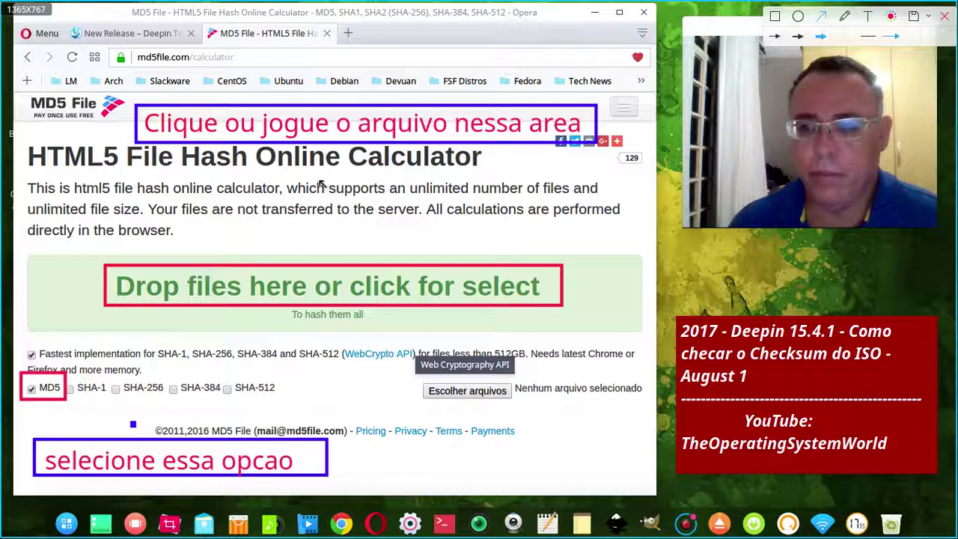
drag(317, 147, 317, 253)
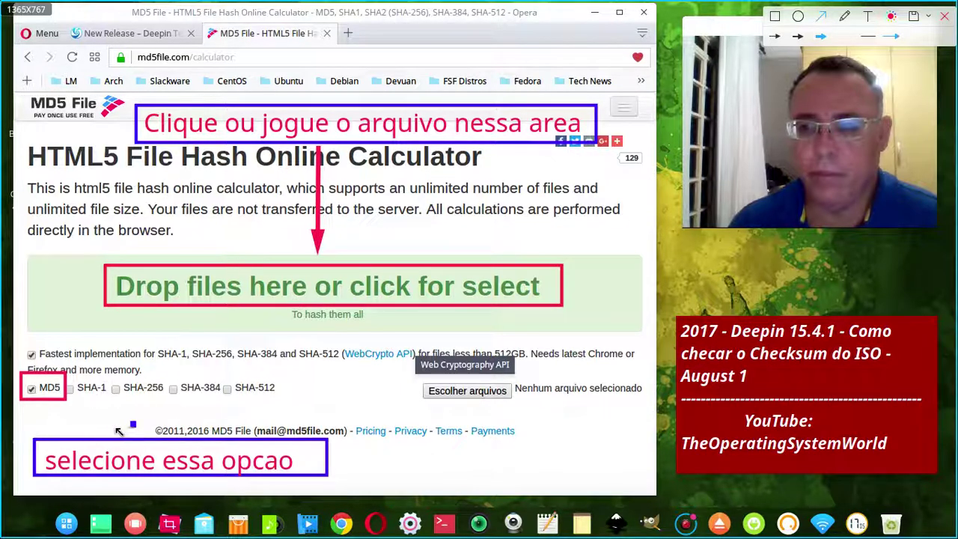
drag(118, 428, 73, 403)
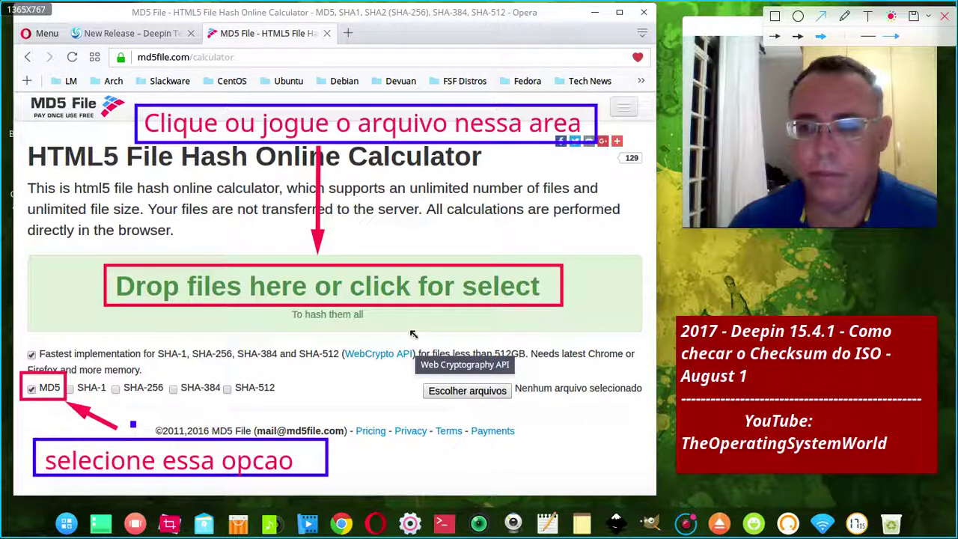
Step: Save the annotated screenshot as 19.png in the Imagens folder "2017 - Deepin 15.4.1 - Como checar o Checksum do ISO - August 1"
click(913, 16)
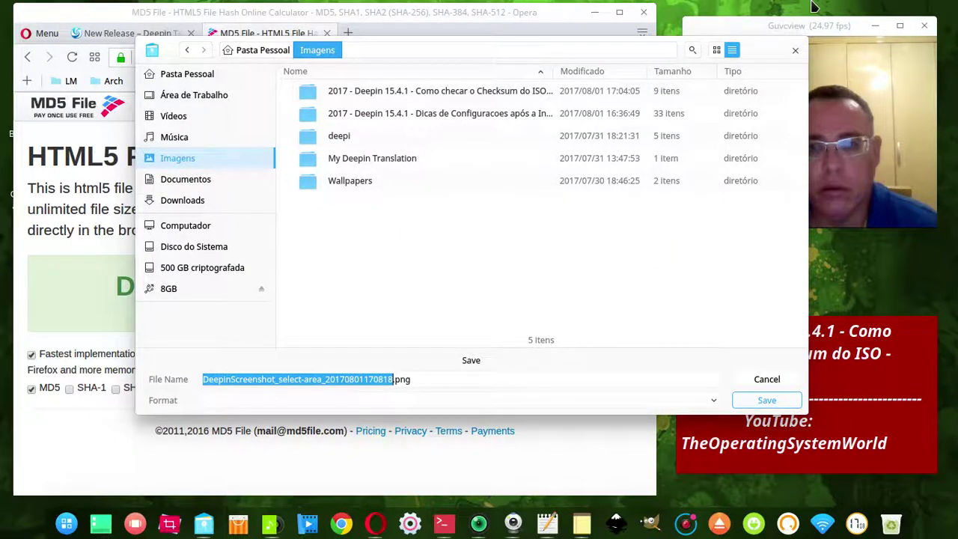
click(432, 93)
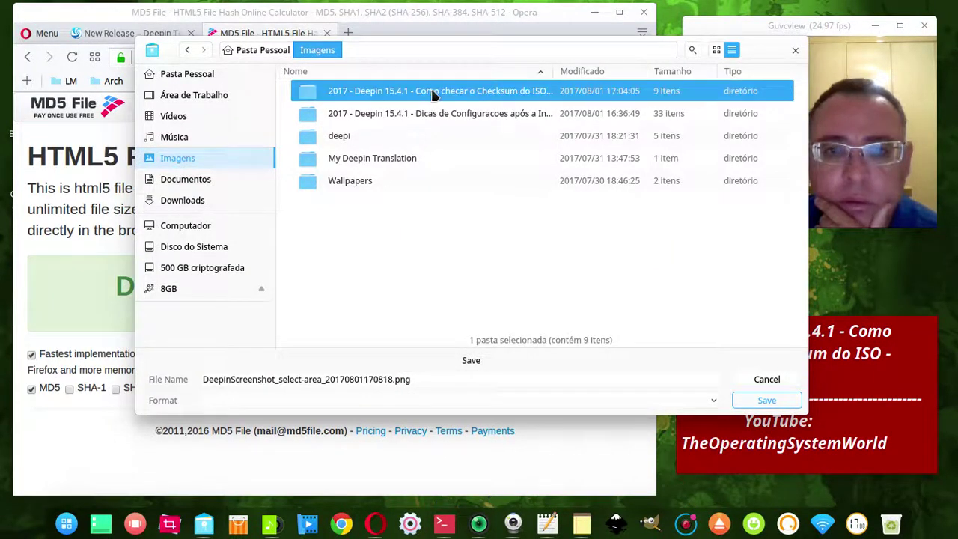
double_click(432, 92)
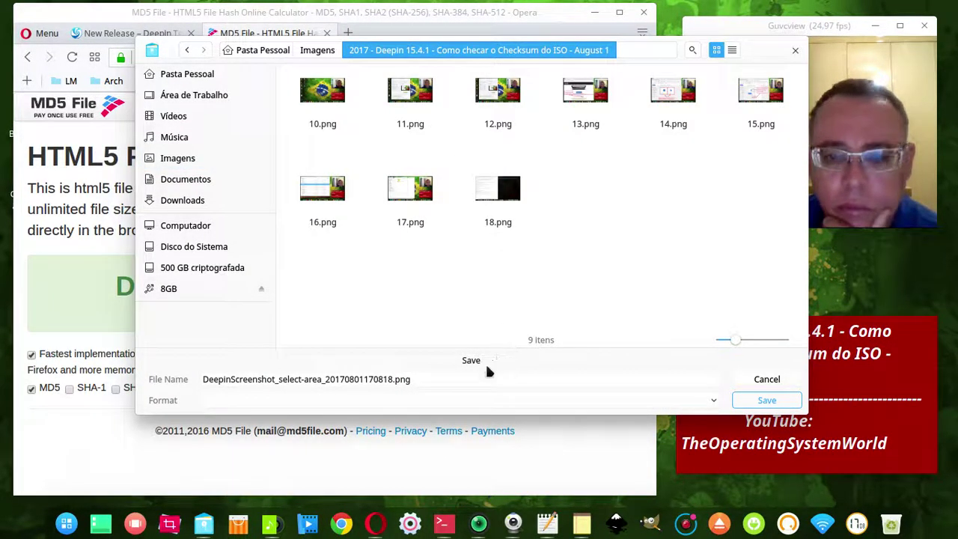
click(364, 380)
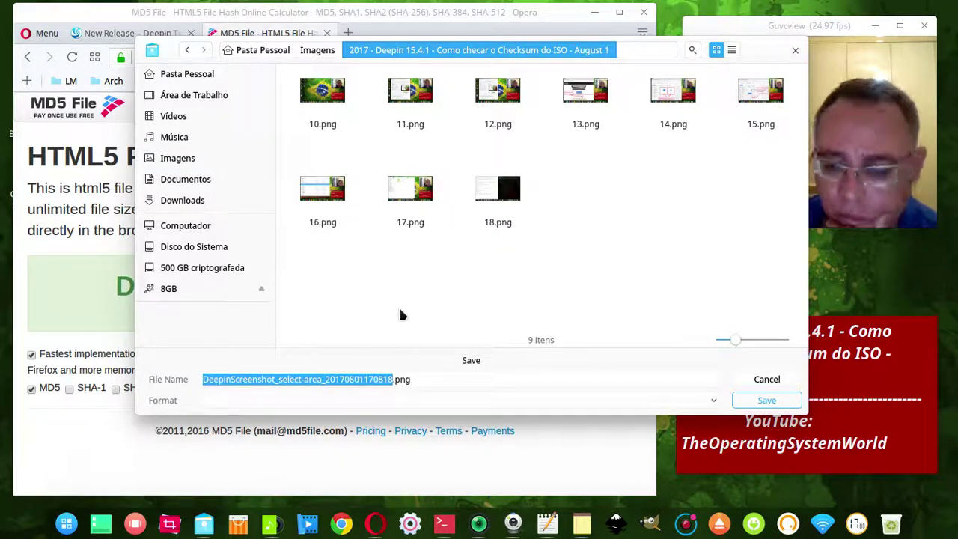
text(19)
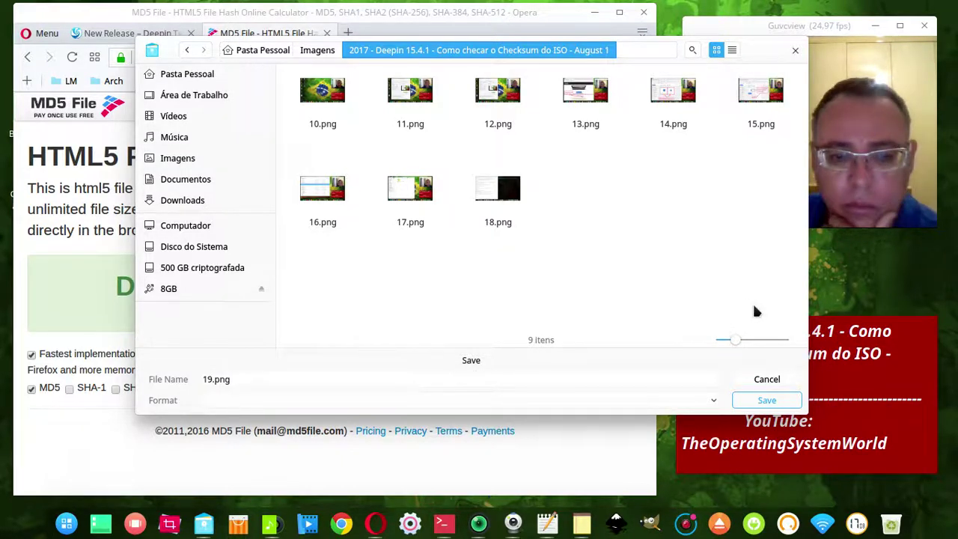
click(764, 400)
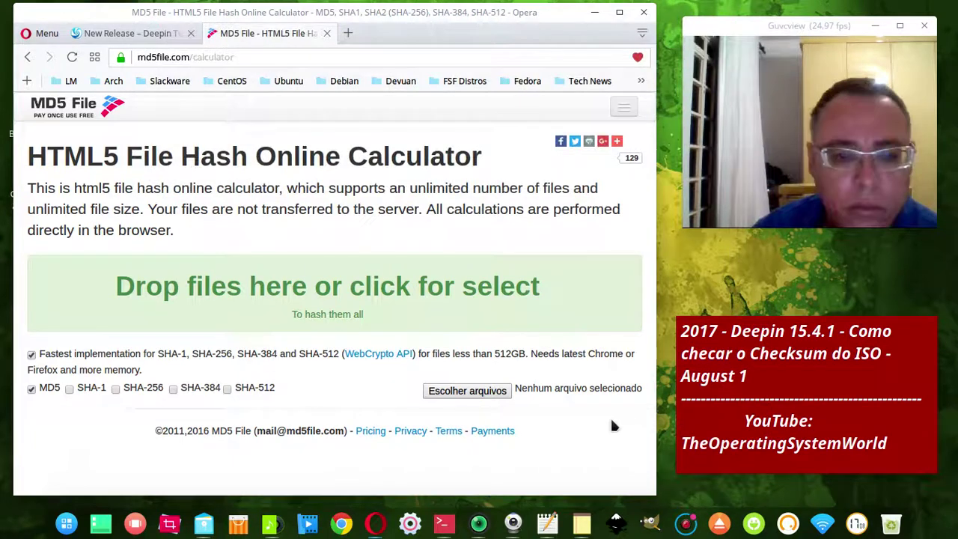
Step: Open the file manager at the ISO folder and arrange it over the lower part of the hash calculator, keeping the drop area and deepin-15.4.1-amd64.iso visible
click(209, 522)
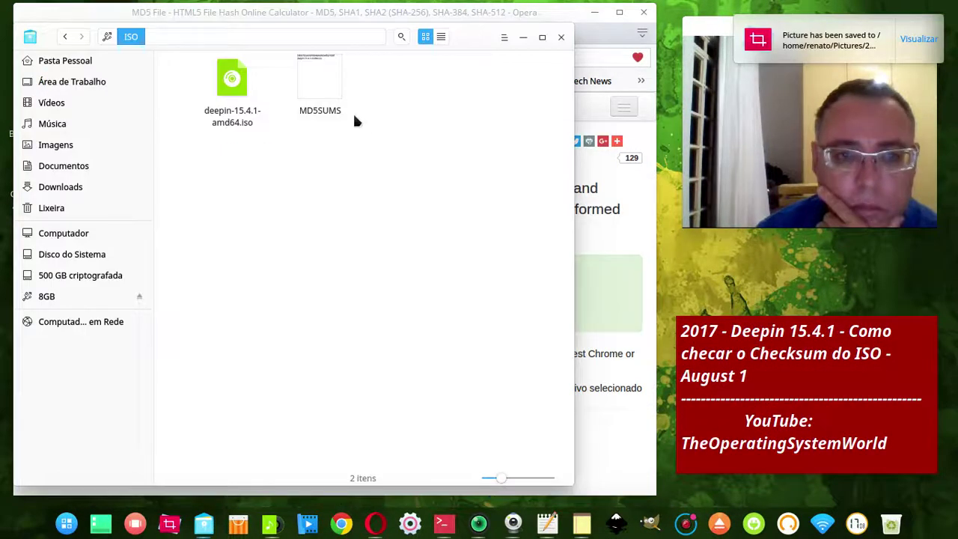
drag(367, 11, 410, 70)
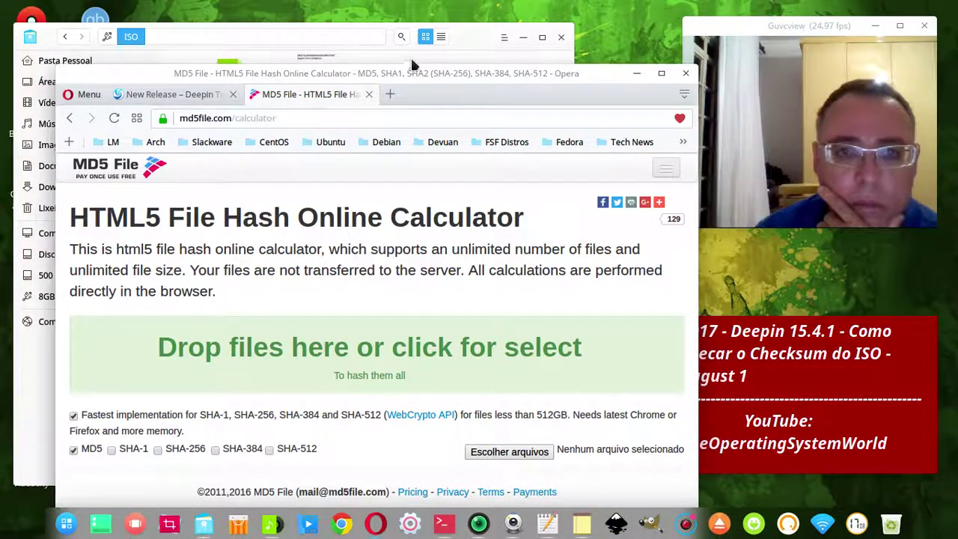
drag(487, 38, 546, 517)
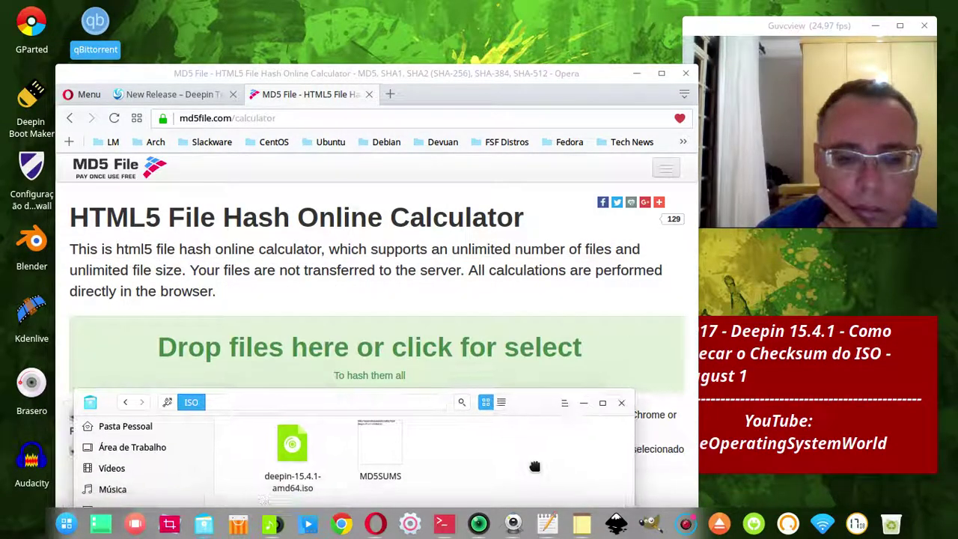
click(376, 69)
drag(345, 33, 341, 12)
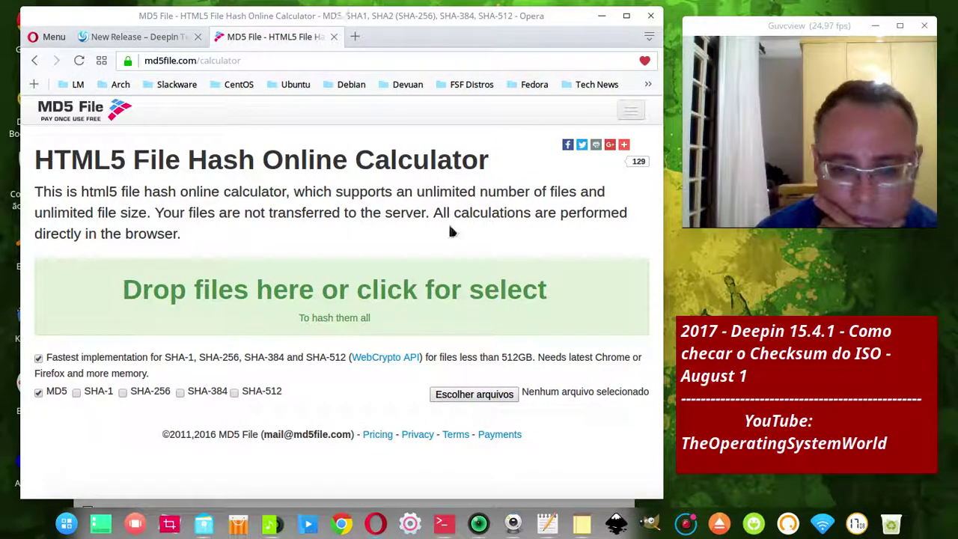
click(612, 515)
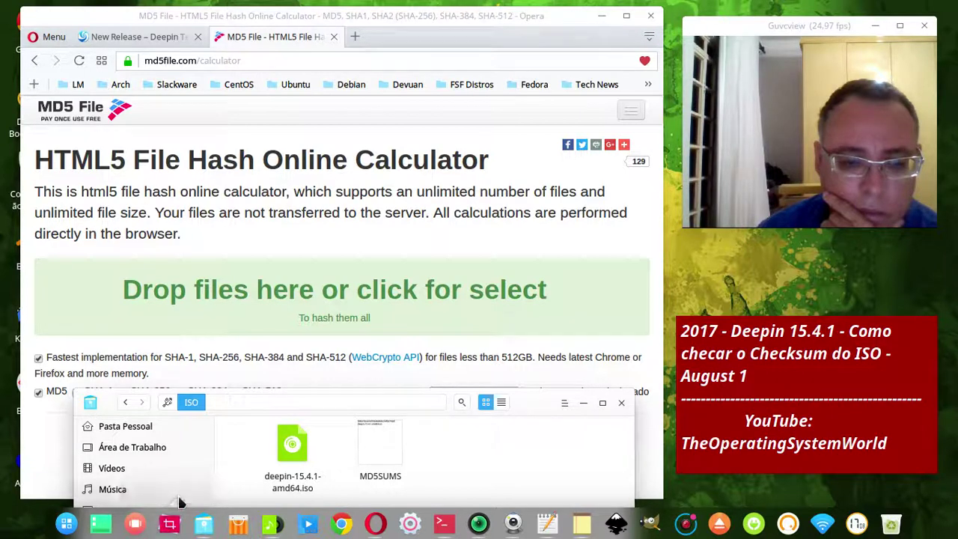
right_click(178, 524)
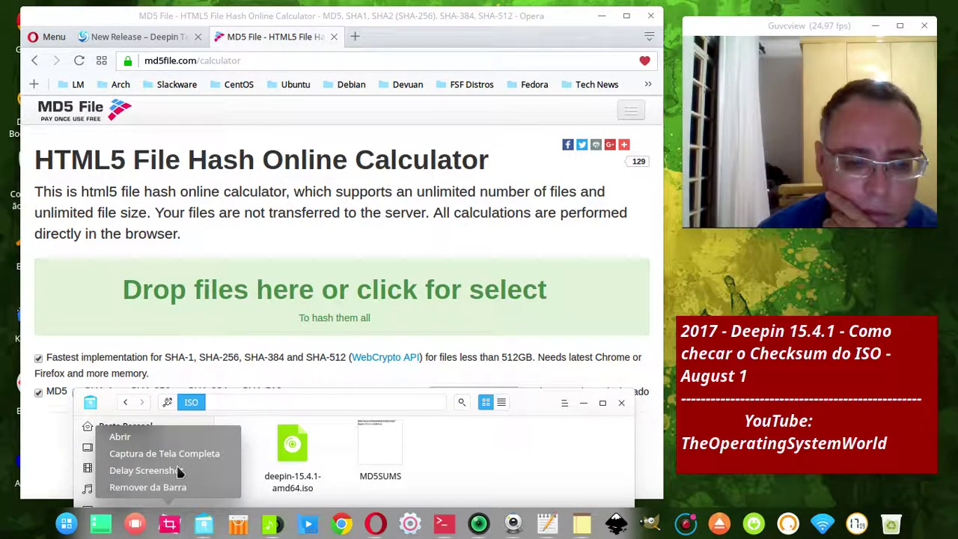
click(178, 467)
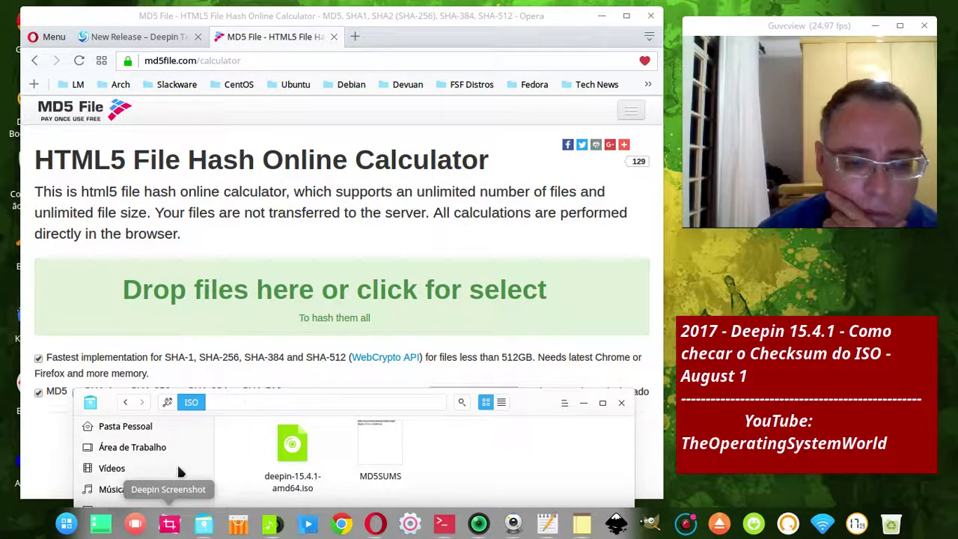
right_click(179, 524)
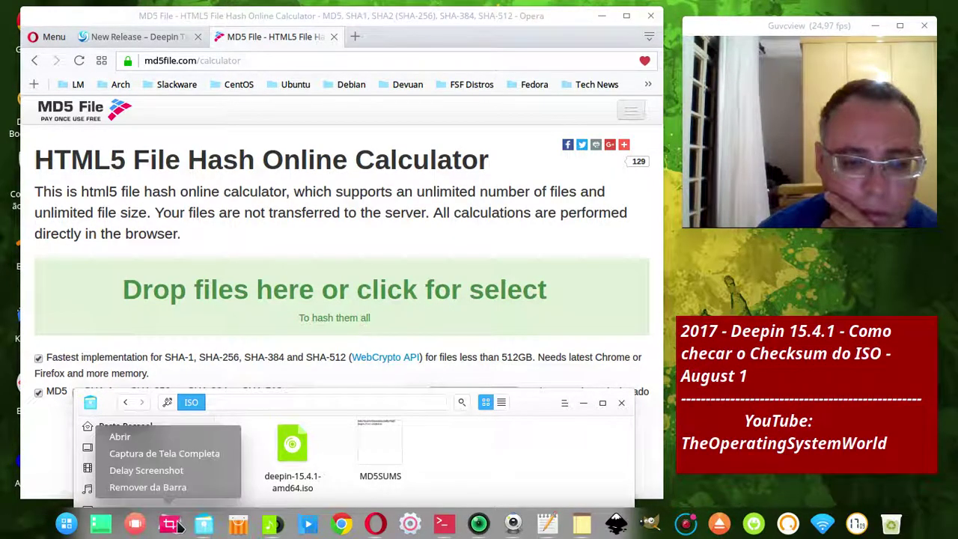
click(181, 470)
click(199, 468)
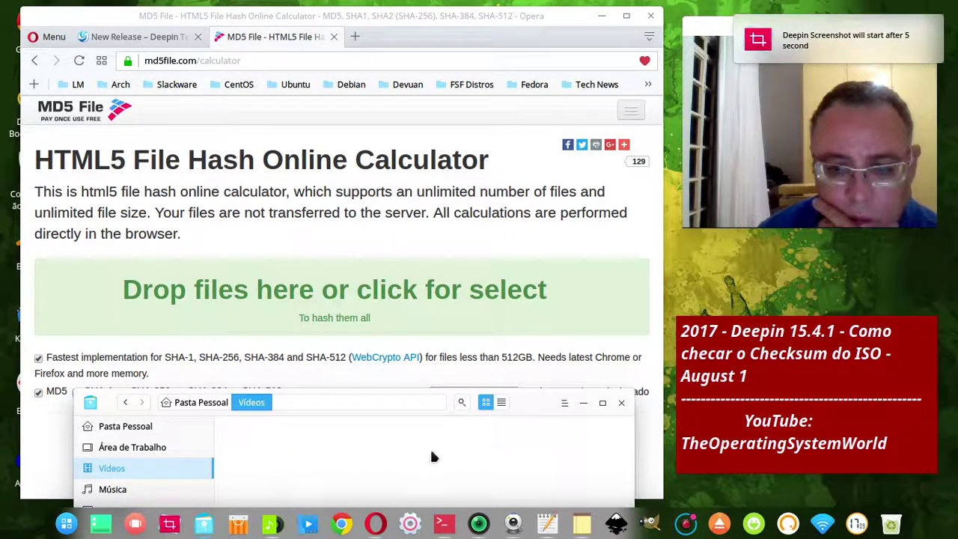
drag(341, 398, 352, 389)
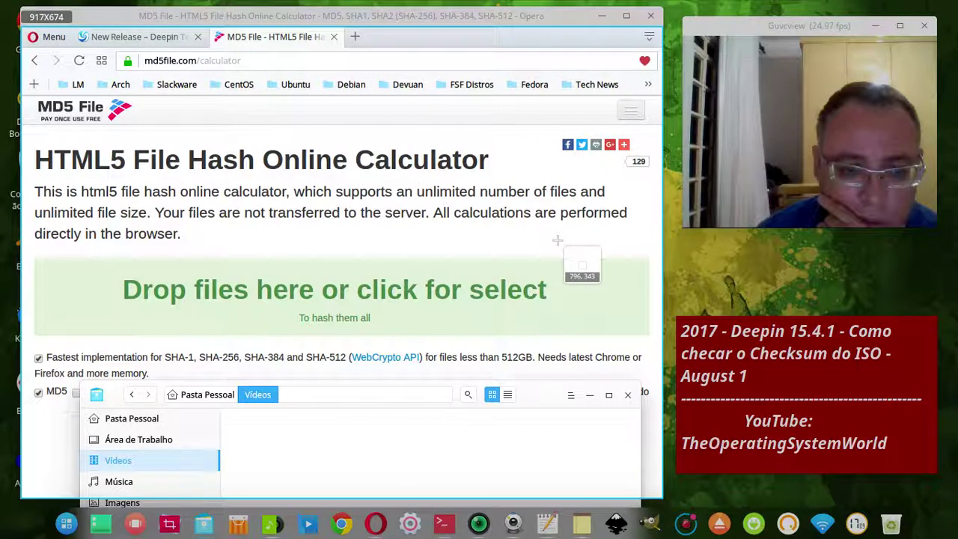
key(Escape)
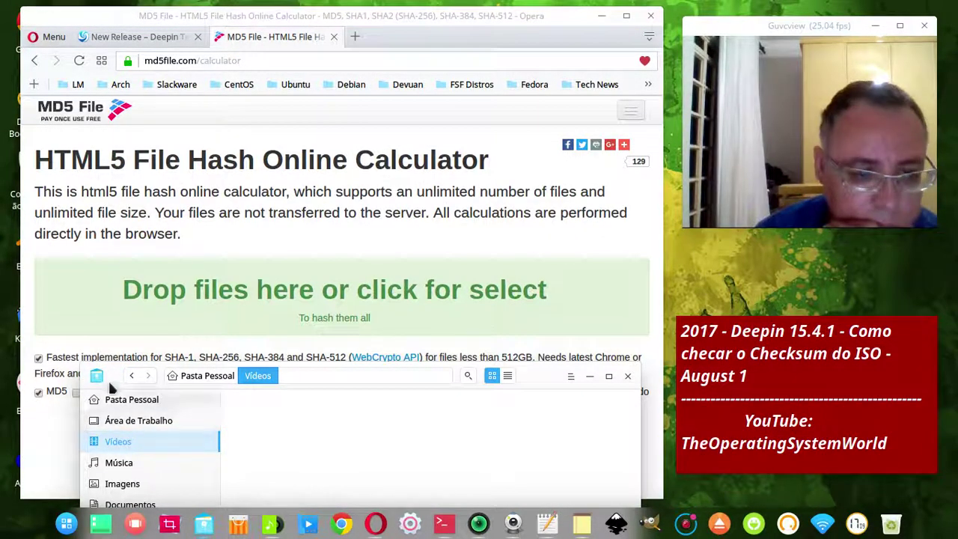
click(131, 374)
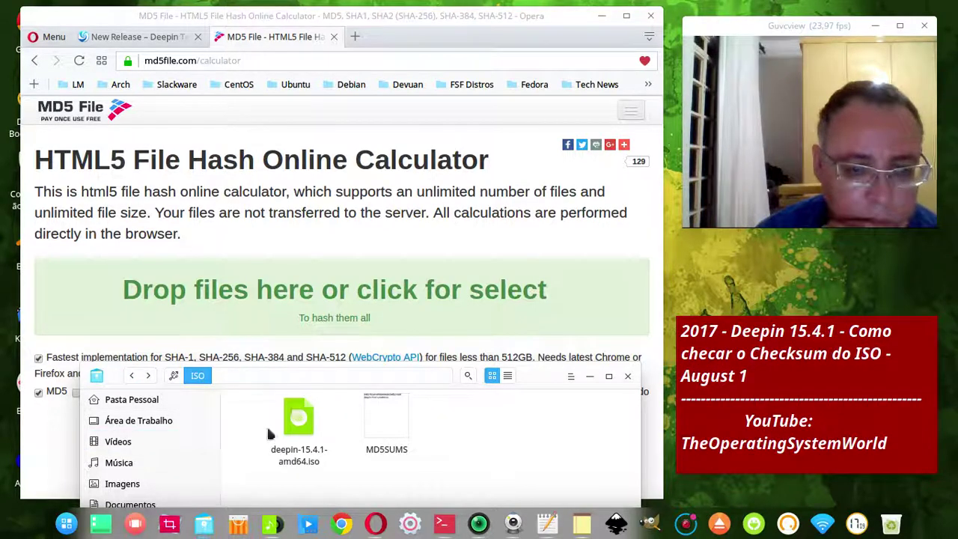
right_click(172, 526)
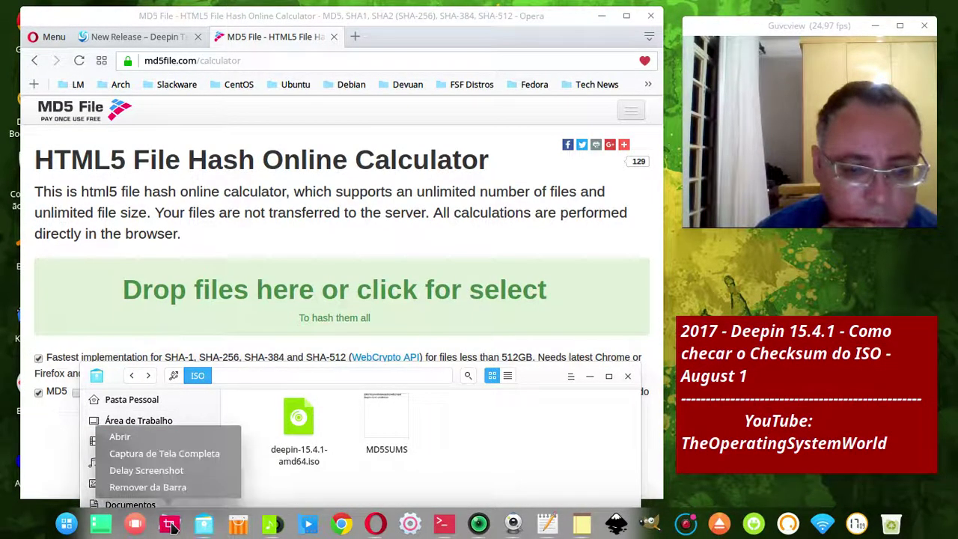
click(191, 471)
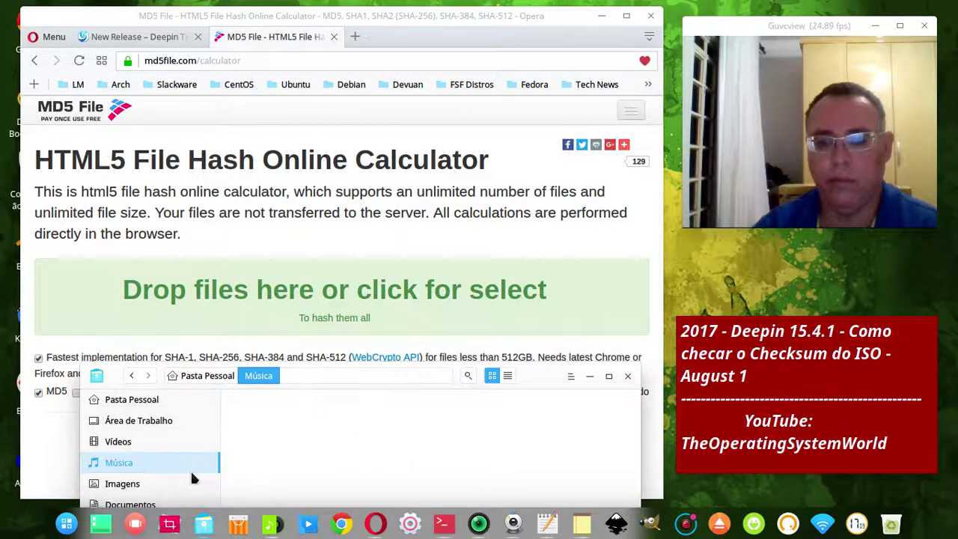
Step: Take a delayed full-screen screenshot showing deepin-15.4.1-amd64.iso being carried from the ISO folder over the hash calculator's drop area
key(ctrl+Print)
click(131, 375)
drag(297, 425, 408, 293)
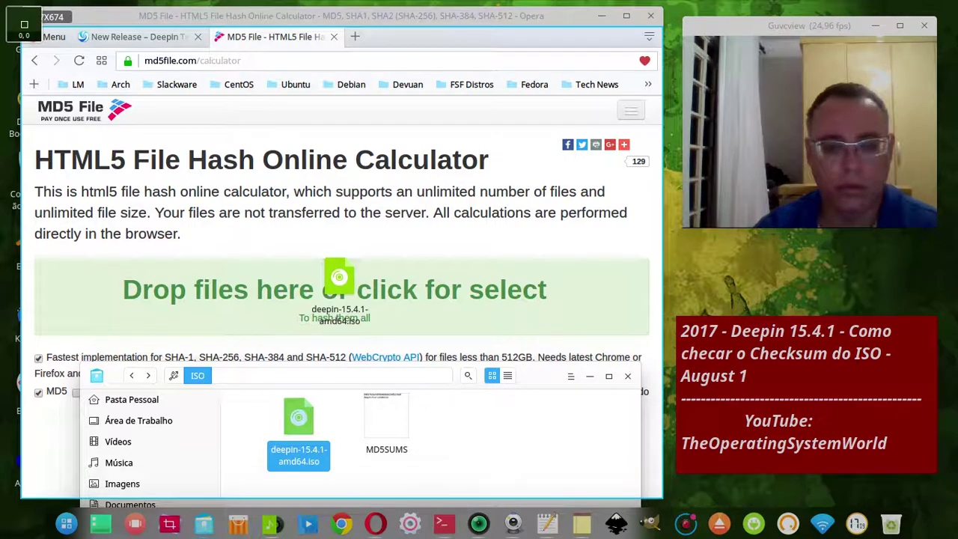
drag(0, 0, 957, 538)
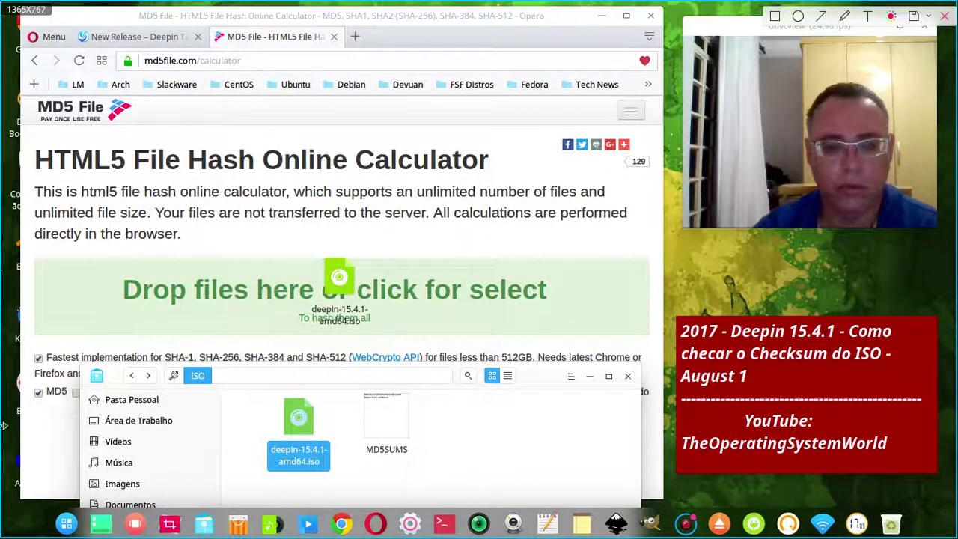
Step: Save the screenshot as 20.png in the Imagens folder "2017 - Deepin 15.4.1 - Como checar o Checksum do ISO - August 1"
click(913, 17)
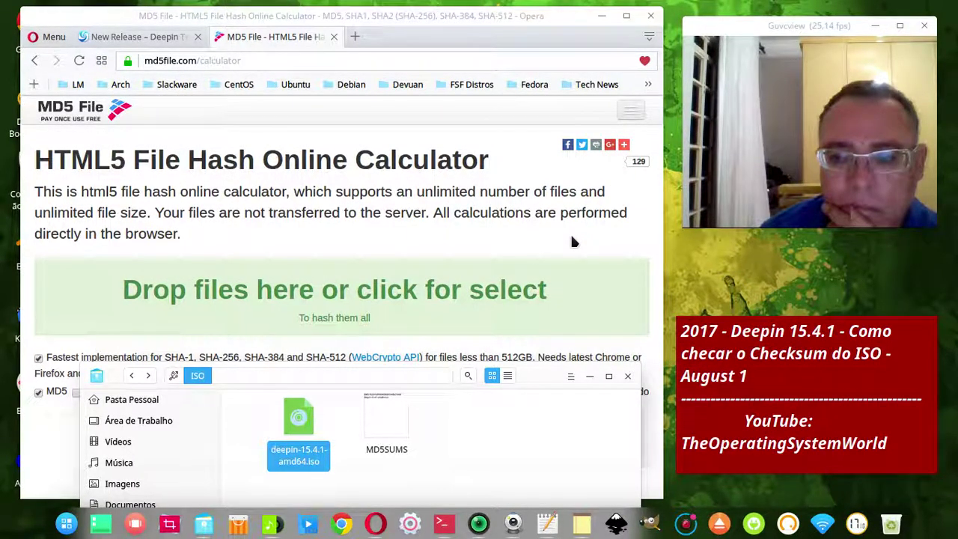
key(ctrl+s)
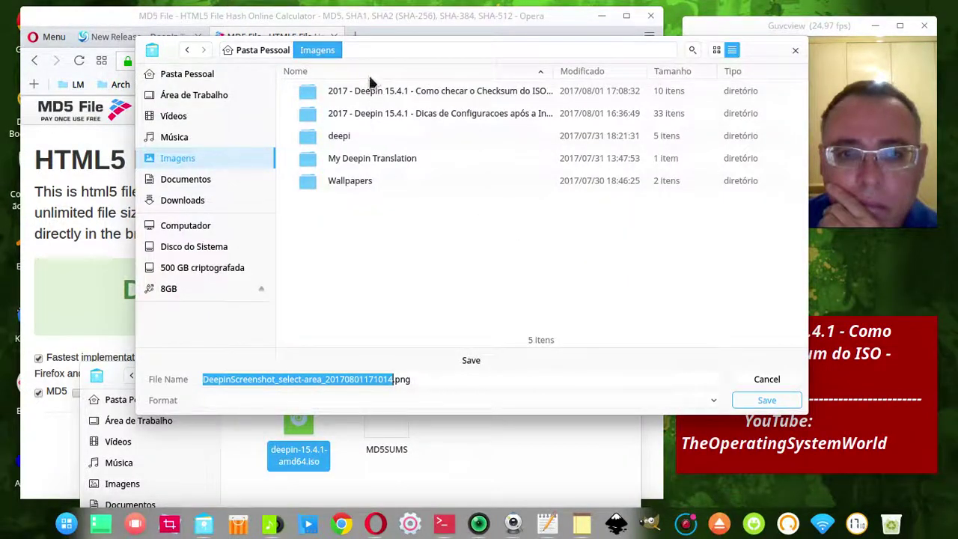
double_click(372, 90)
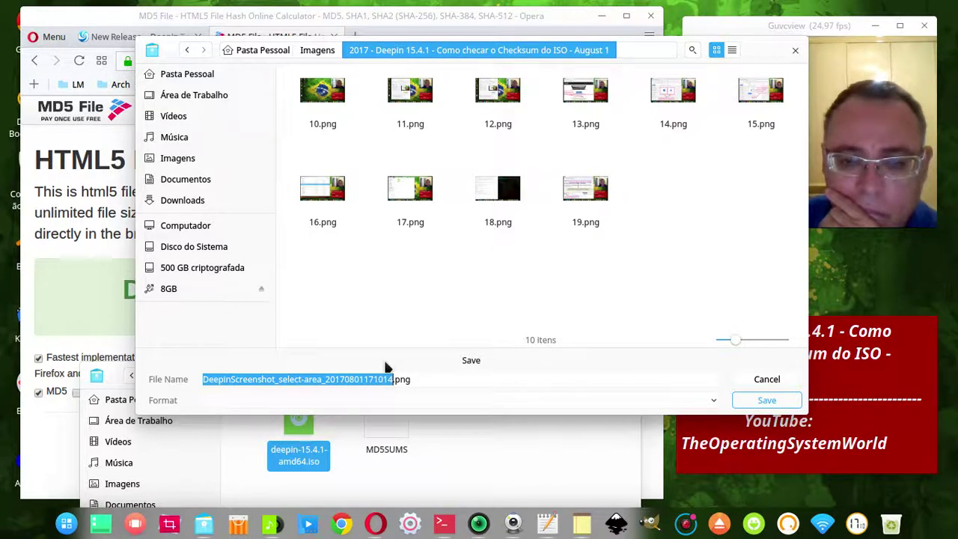
text(20)
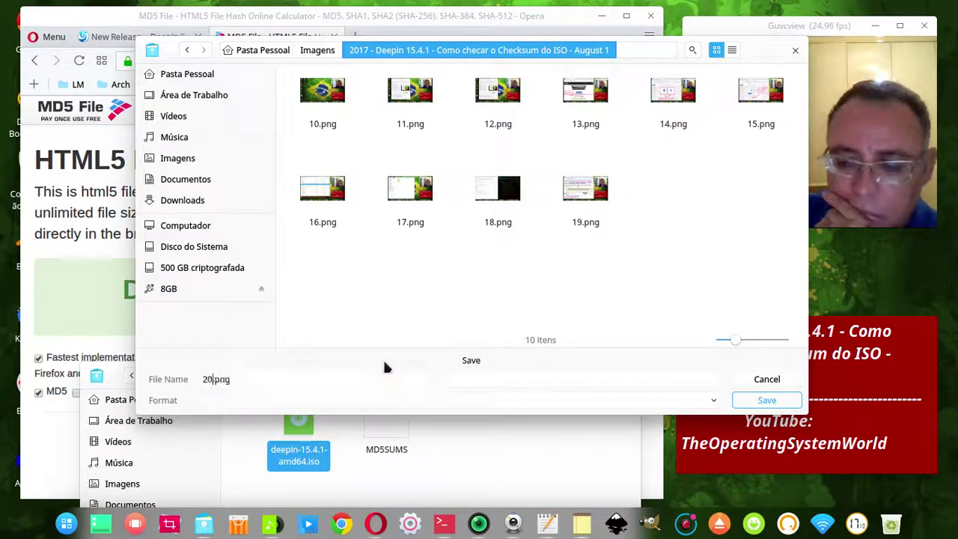
key(Return)
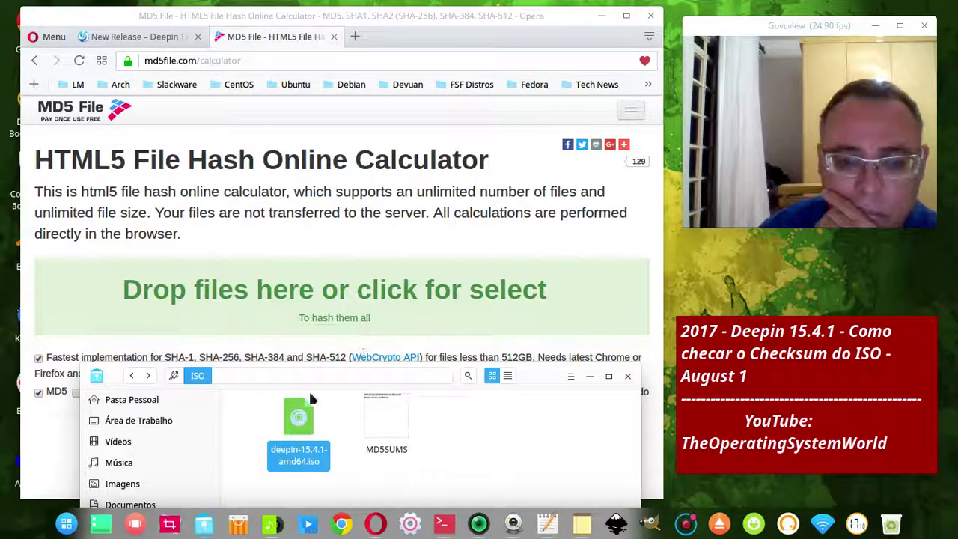
Step: Drop deepin-15.4.1-amd64.iso onto the calculator's file area for MD5 hashing and highlight its name in the results
drag(299, 408, 341, 296)
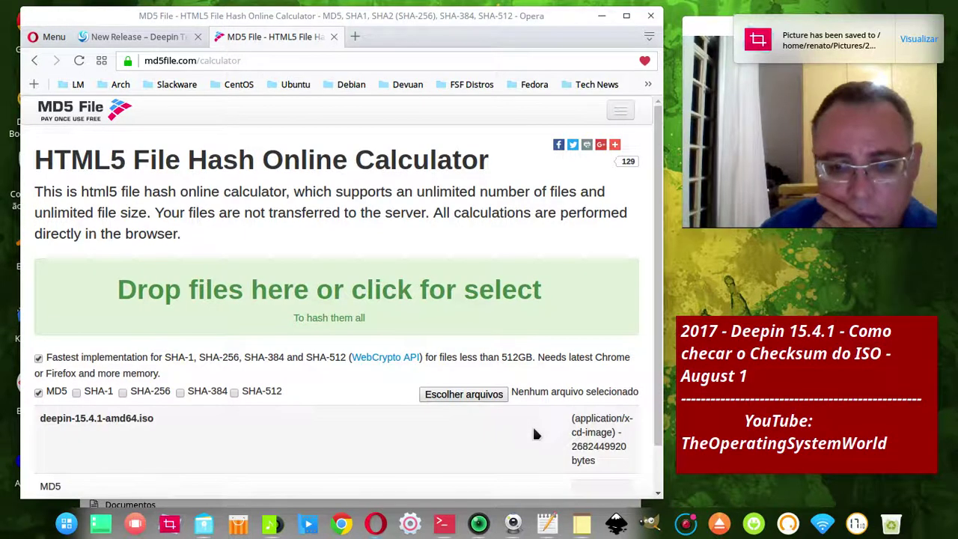
scroll(580, 232, down, 1)
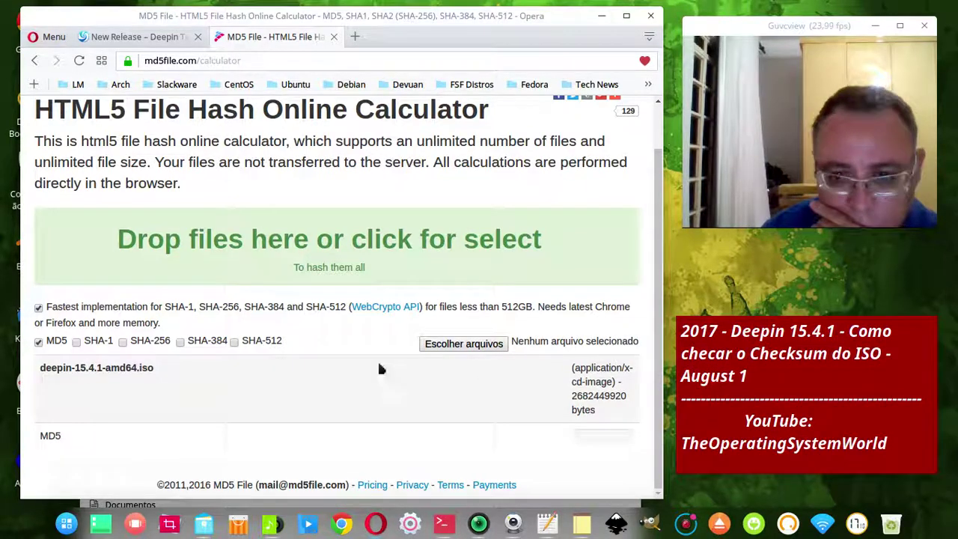
drag(166, 365, 33, 373)
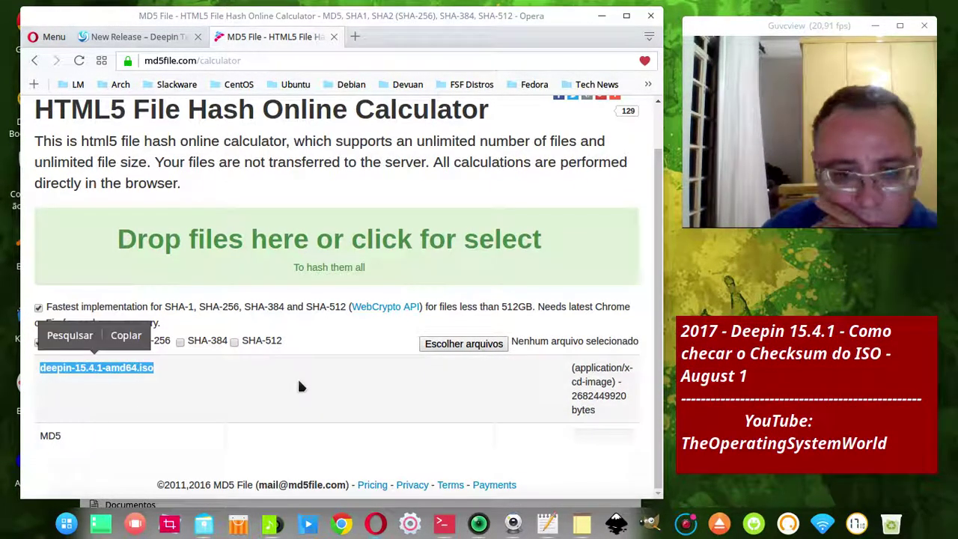
click(314, 388)
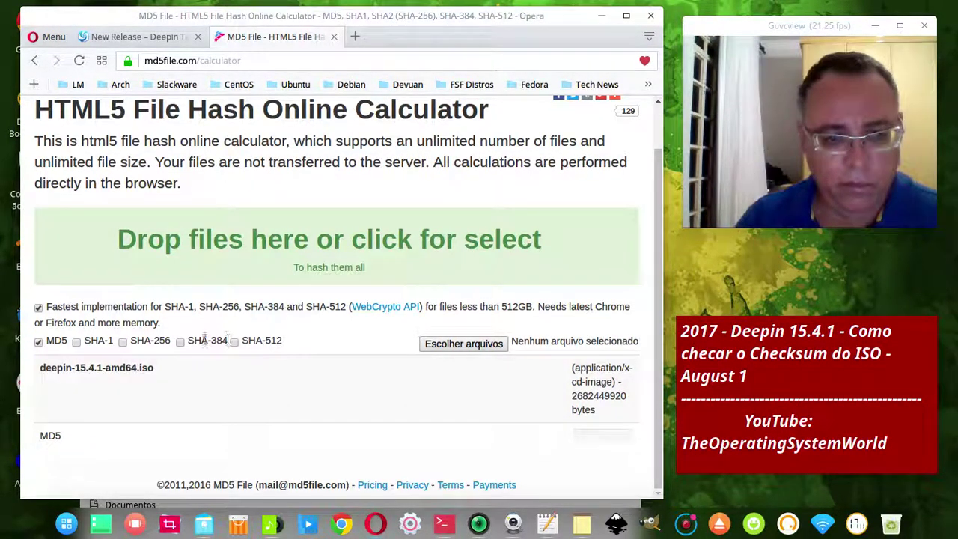
Step: Copy the hash option labels MD5, SHA-1, SHA-256, SHA-384 and SHA-512 from the calculator page
drag(284, 341, 45, 341)
key(ctrl+c)
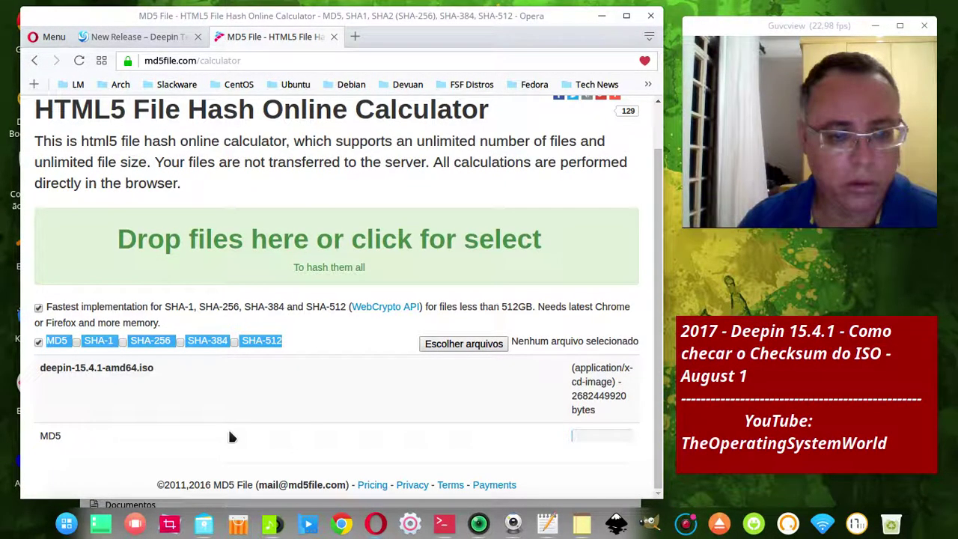
click(363, 396)
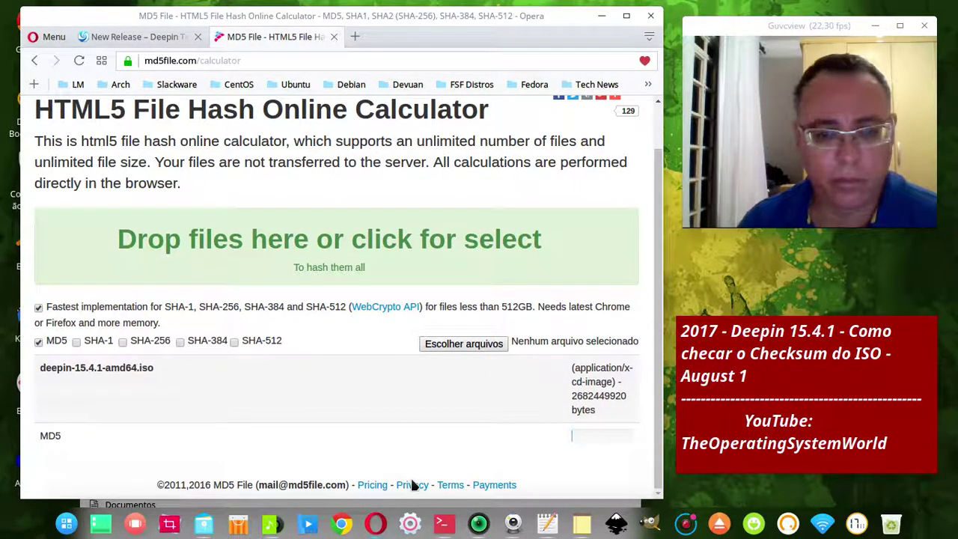
Step: Switch to the text editor notes and add the line "Obs: ha arquivos com o check sum" below the calculator link
click(547, 524)
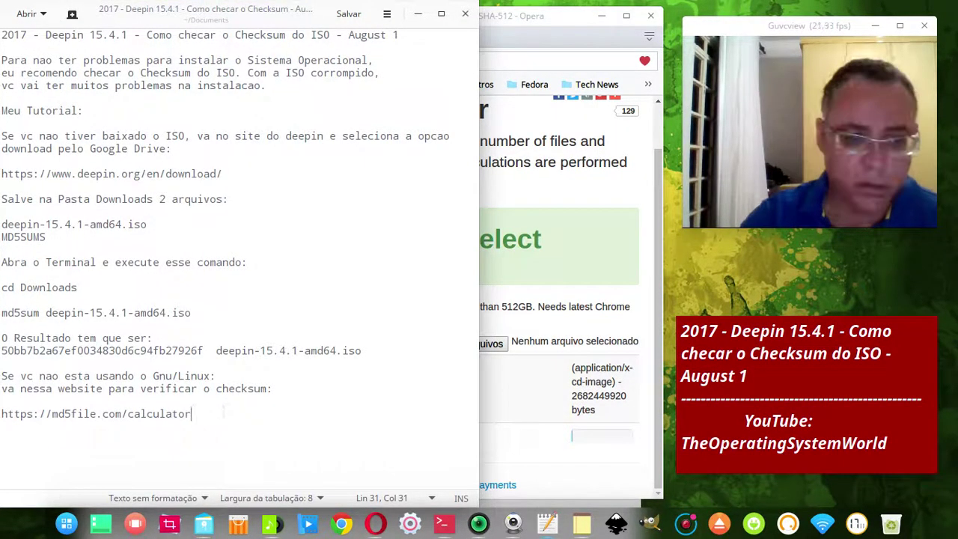
key(Return)
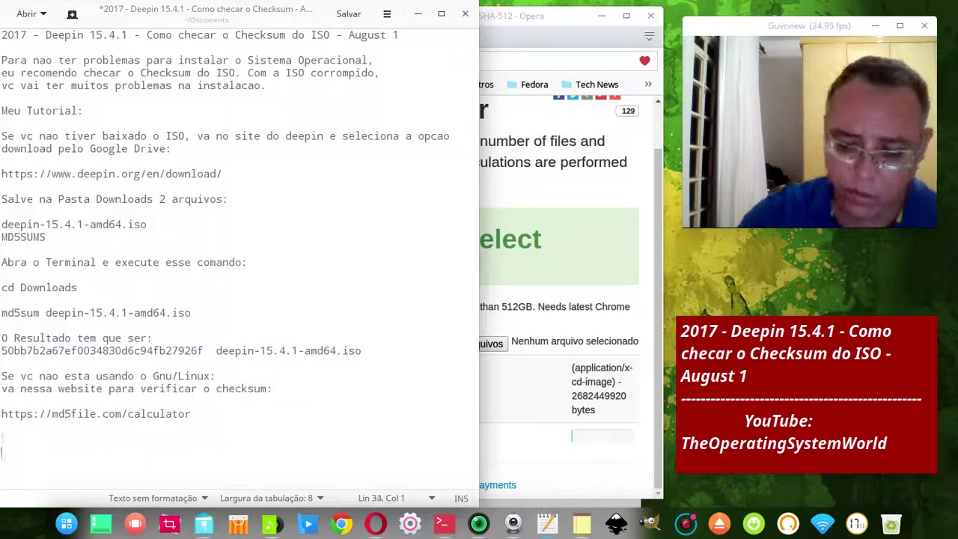
key(Return)
text(0b)
text(s)
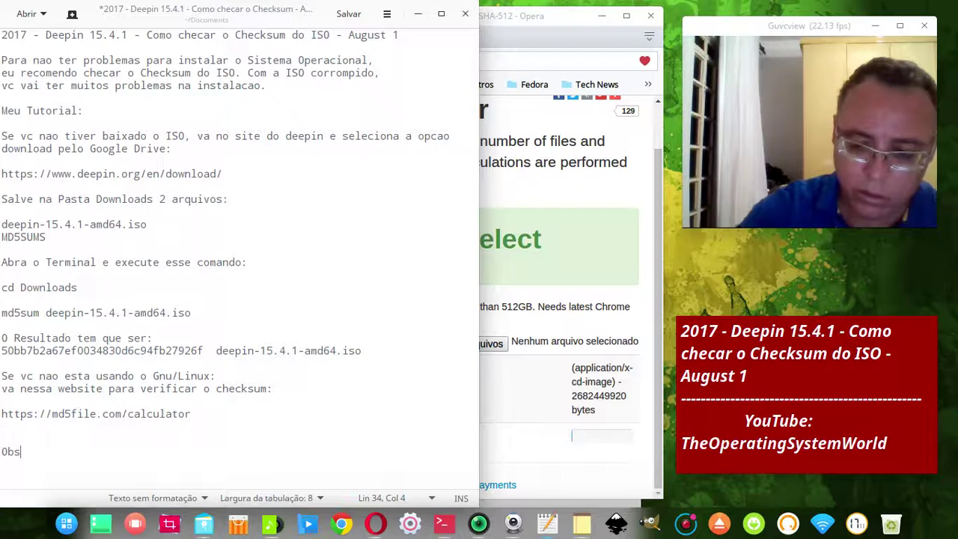
text(: ha )
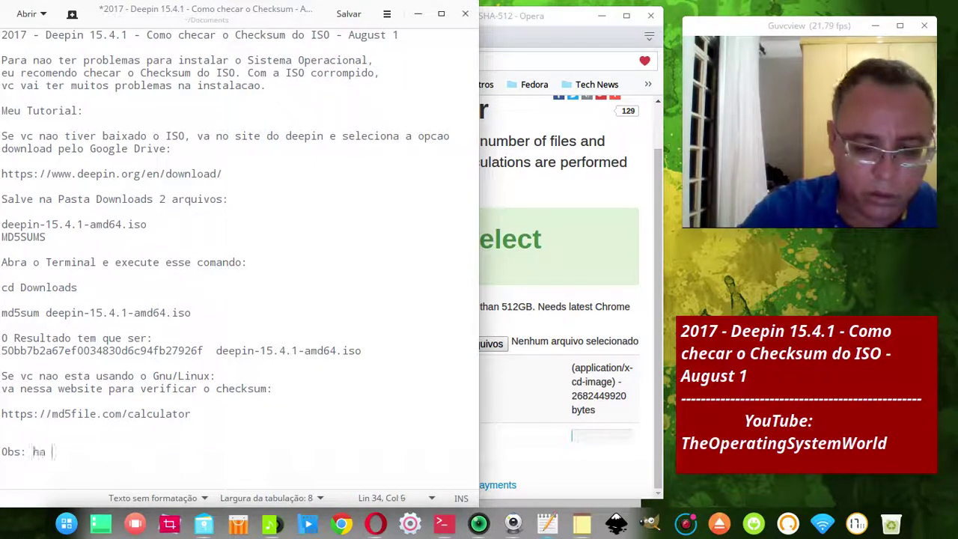
text(arquiv)
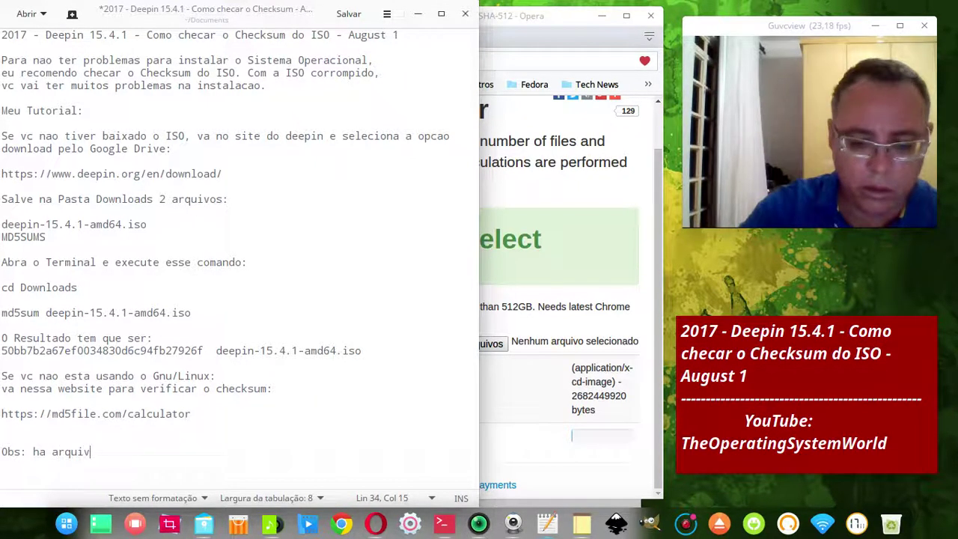
text(os co)
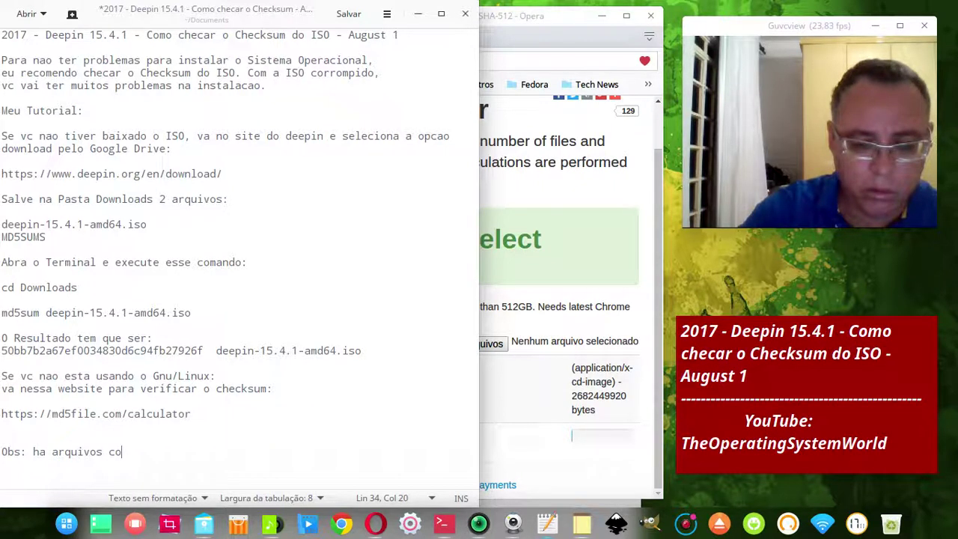
key(BackSpace)
key(BackSpace)
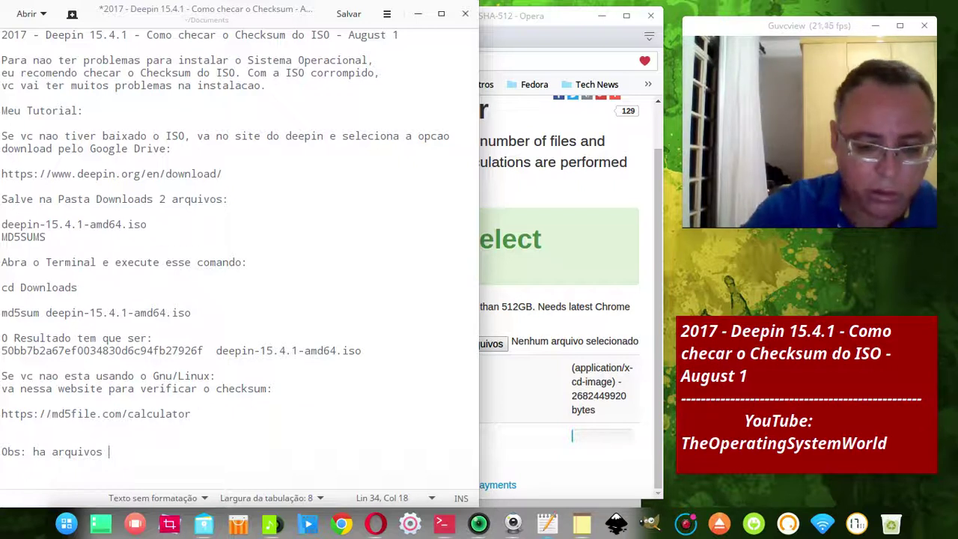
text(com )
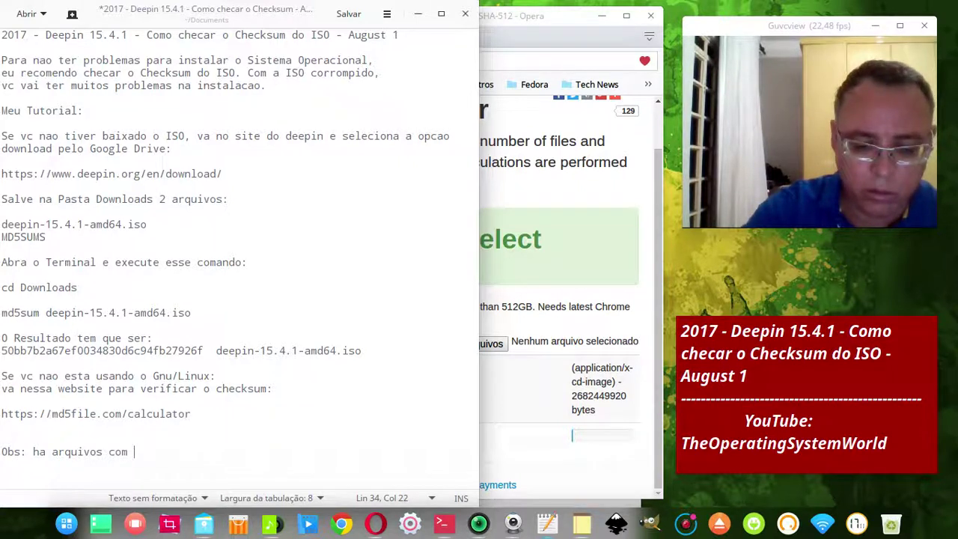
text(o )
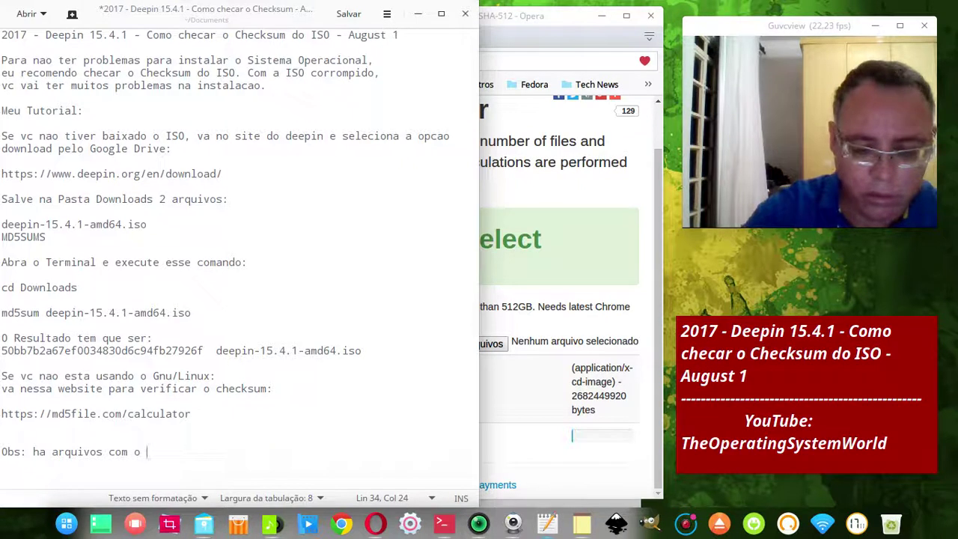
text(check)
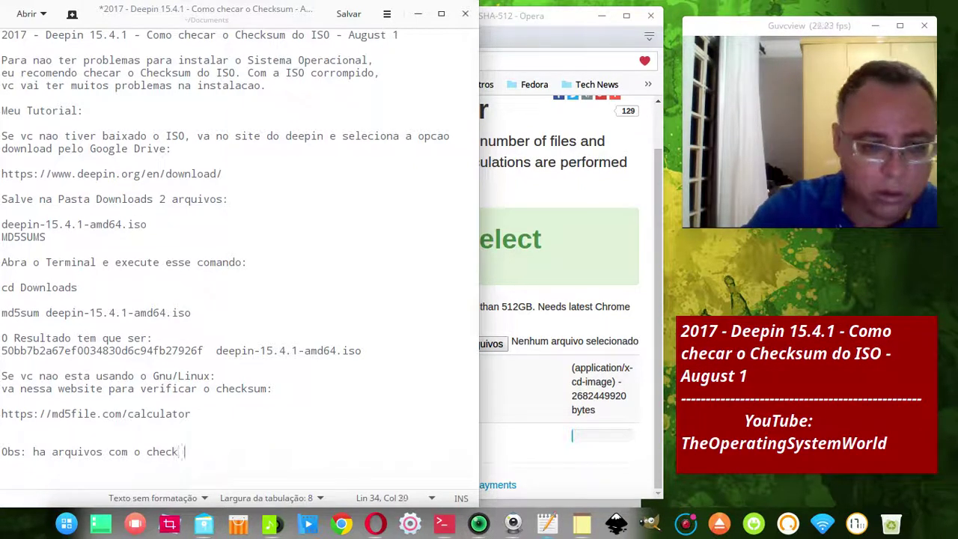
text( sum)
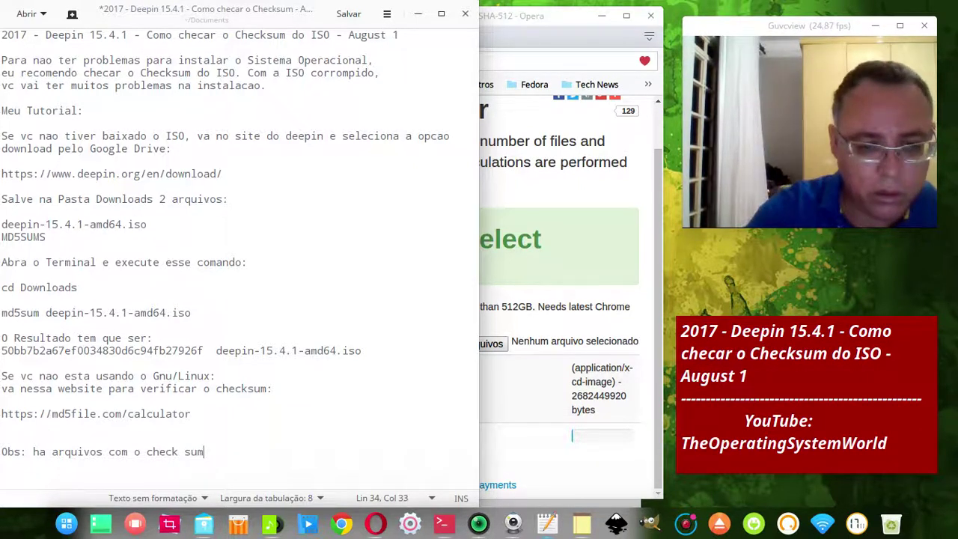
Step: Correct "check sum" to "checksum:" in the Obs line and paste the copied labels MD5, SHA-1, SHA-256, SHA-384 and SHA-512 after it
key(BackSpace)
key(BackSpace)
key(BackSpace)
key(BackSpace)
key(BackSpace)
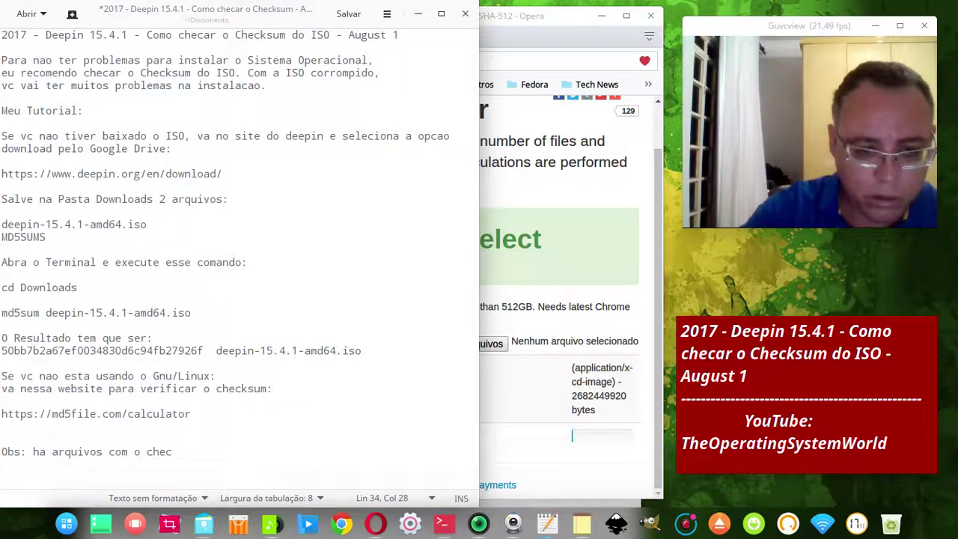
text(ksum)
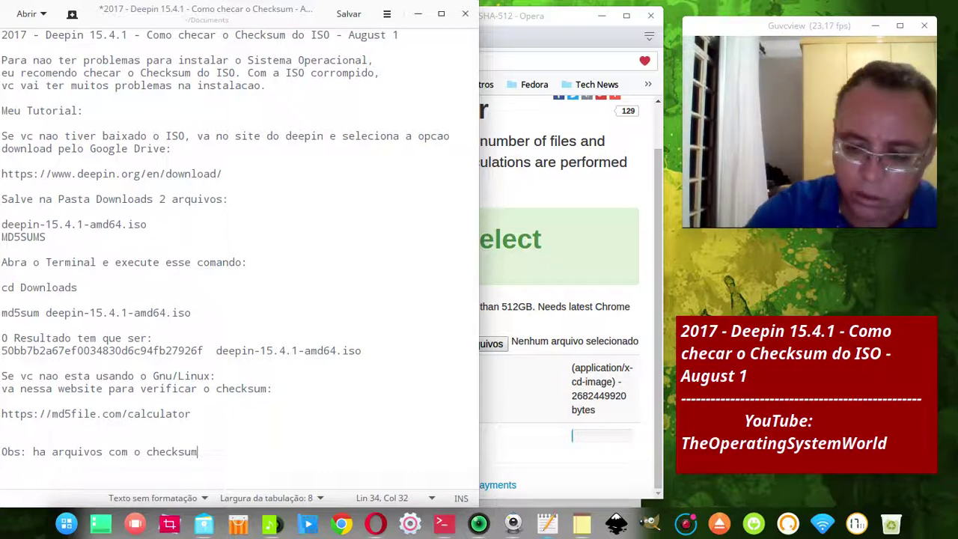
text(:)
key(ctrl+v)
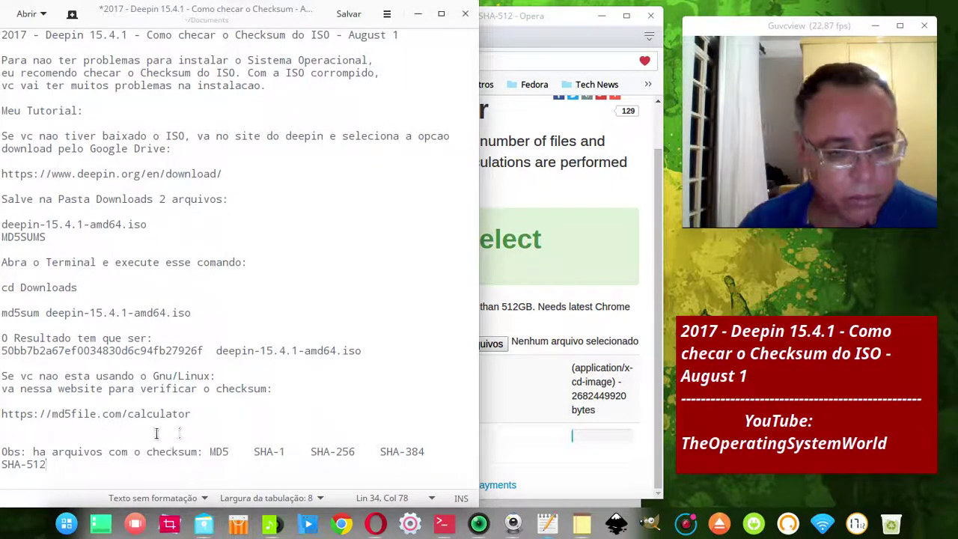
Step: Copy the "O Resultado tem que ser:" lines with the expected MD5 to below the calculator link, then save and minimize the notes
click(202, 413)
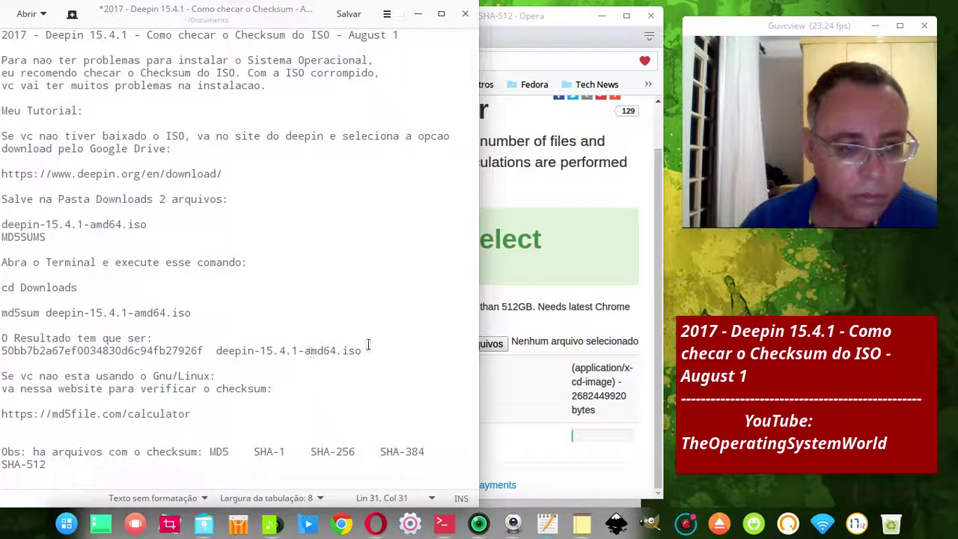
drag(363, 350, 2, 337)
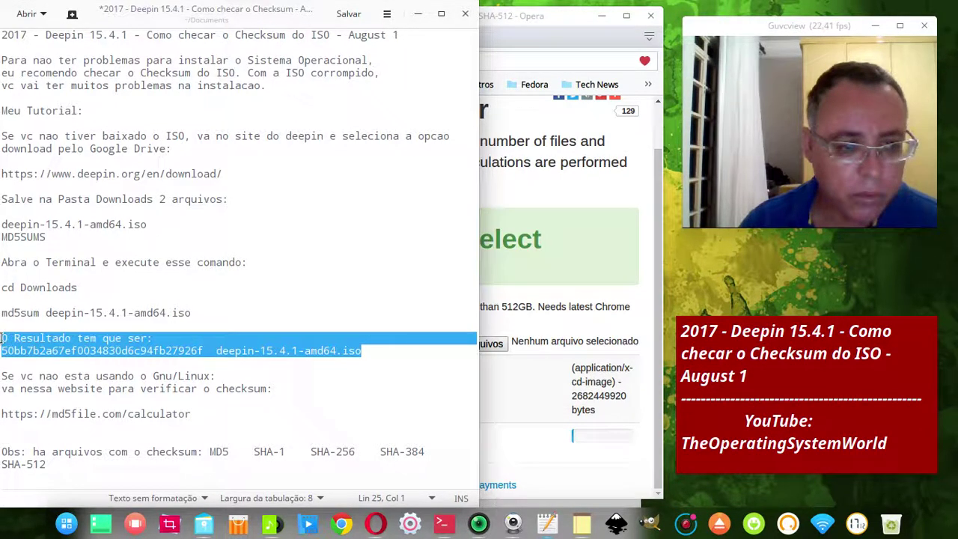
right_click(40, 341)
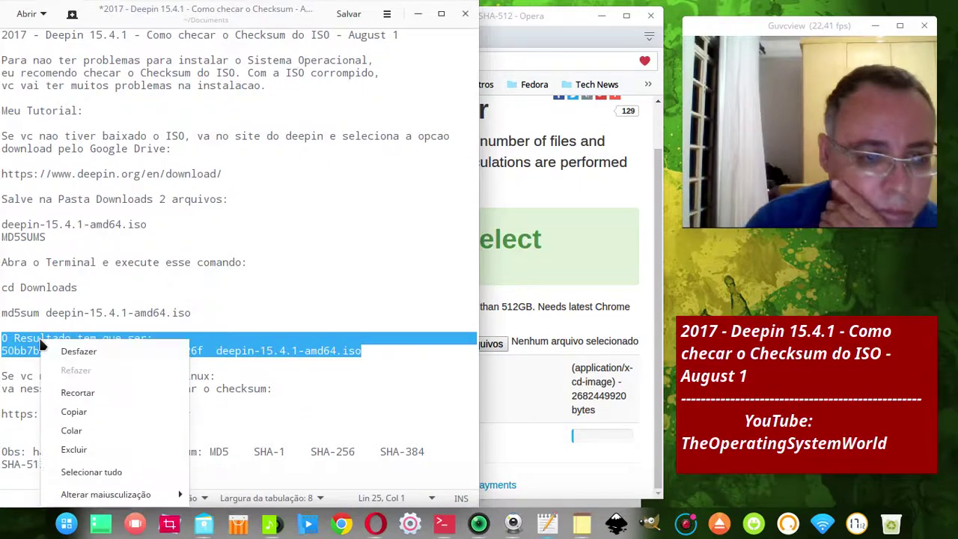
click(87, 410)
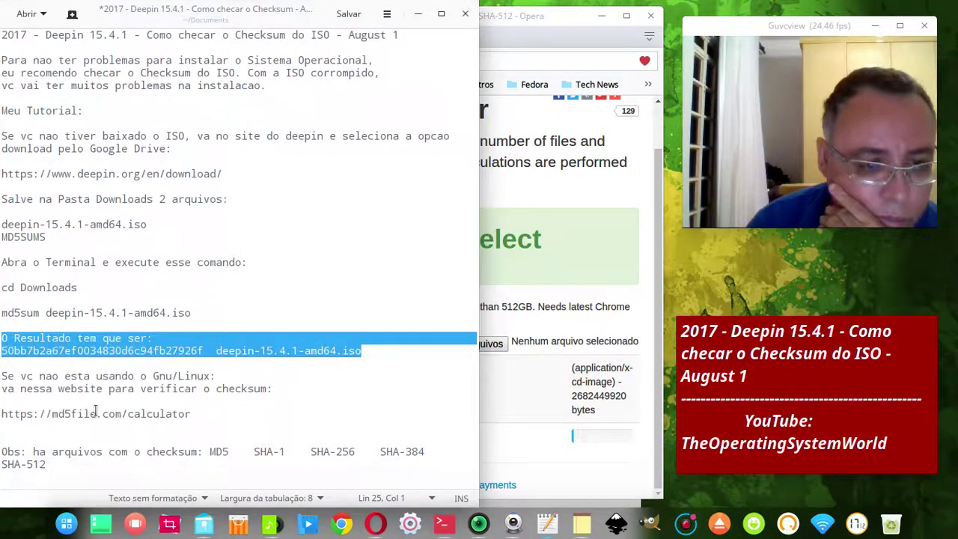
click(204, 416)
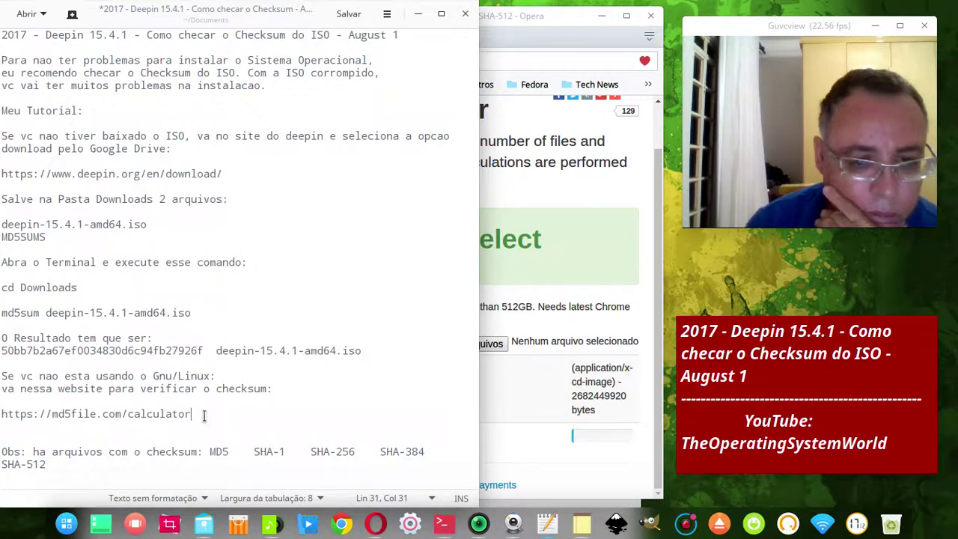
key(Return)
key(Return)
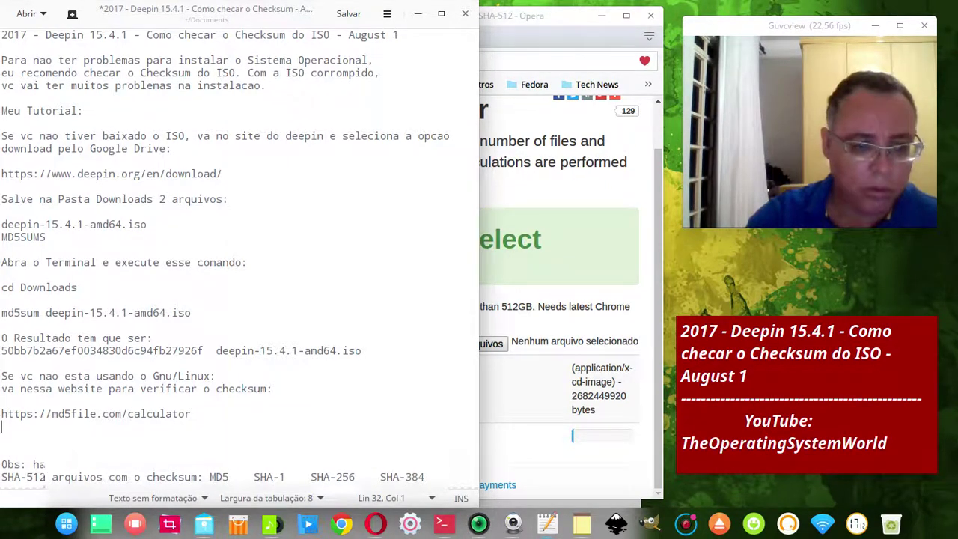
key(ctrl+v)
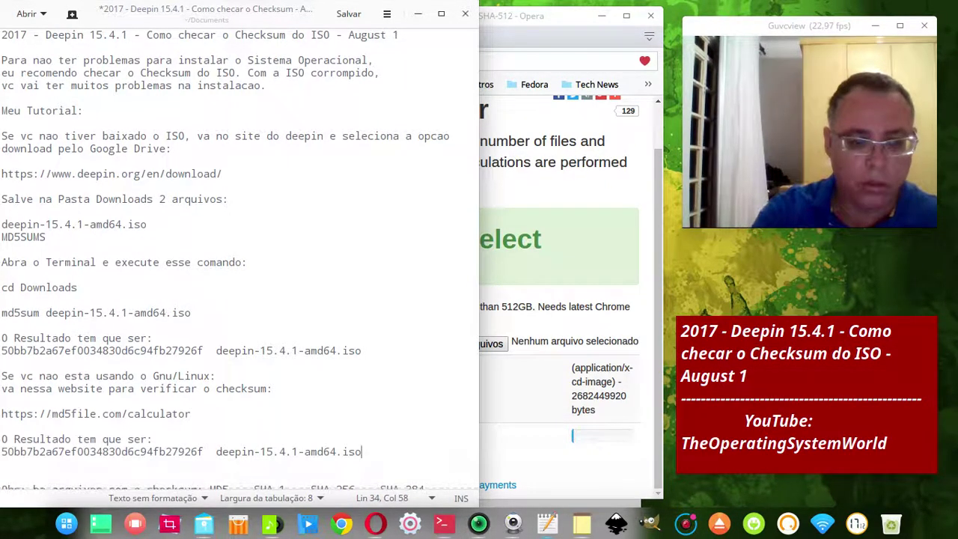
click(353, 16)
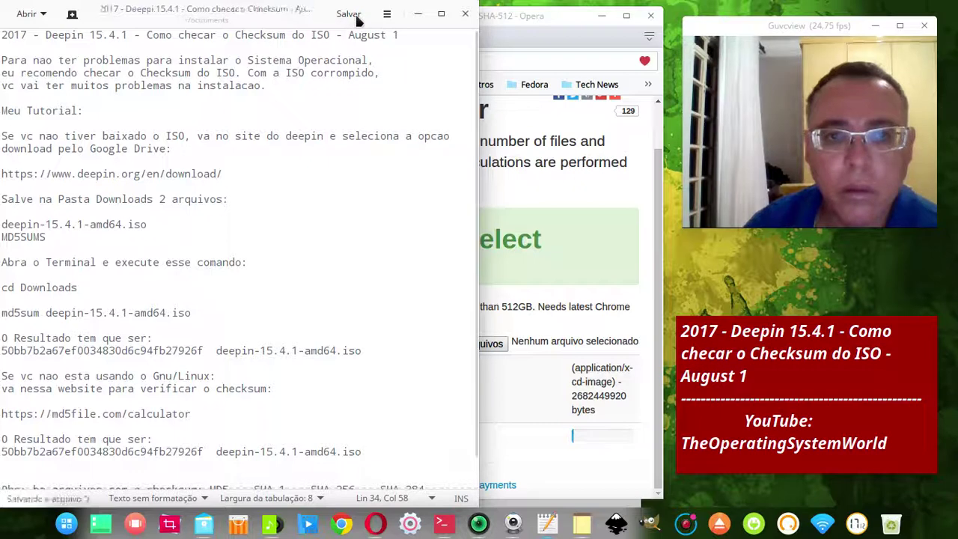
click(419, 15)
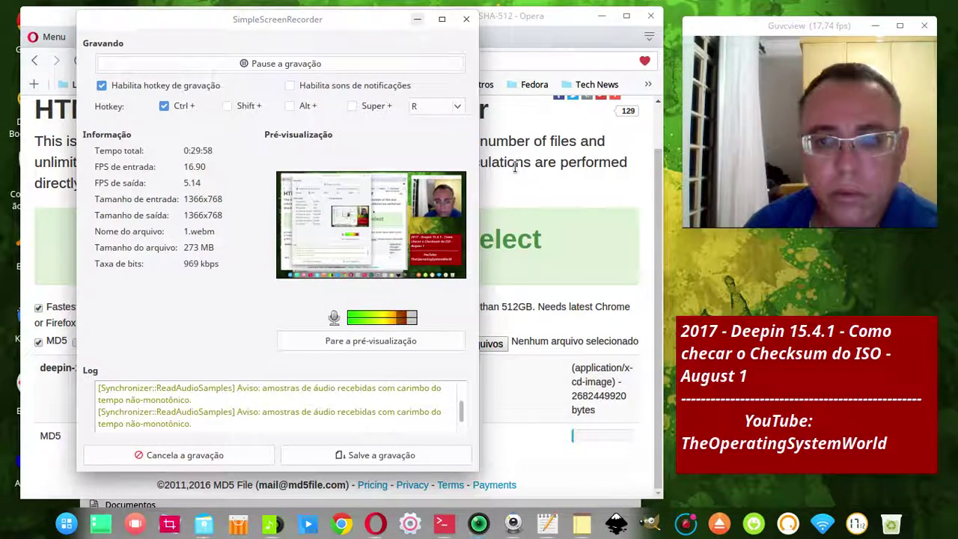
Step: Lower the music application's volume in the sound controls
click(789, 524)
drag(810, 479, 772, 480)
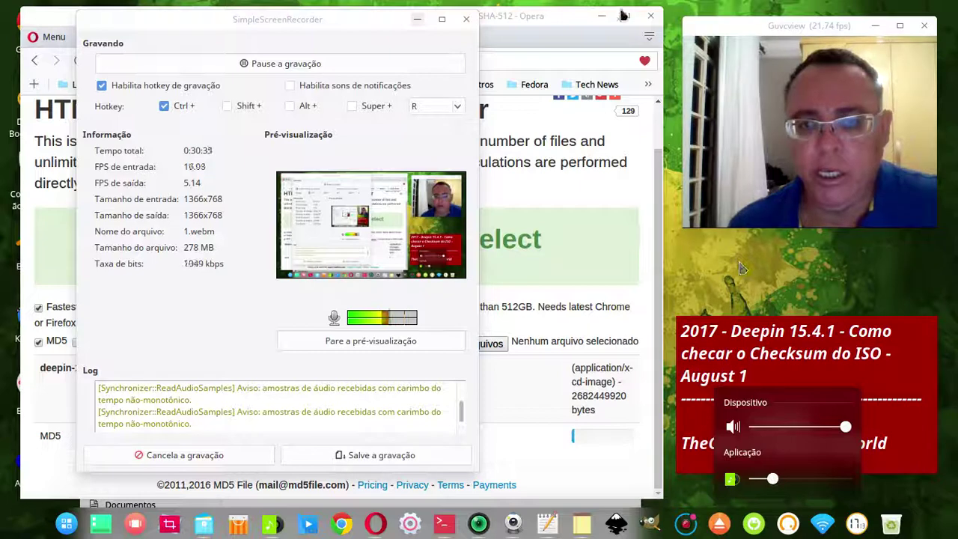
Step: Pause and resume the recording in SimpleScreenRecorder, and minimize its window
click(347, 64)
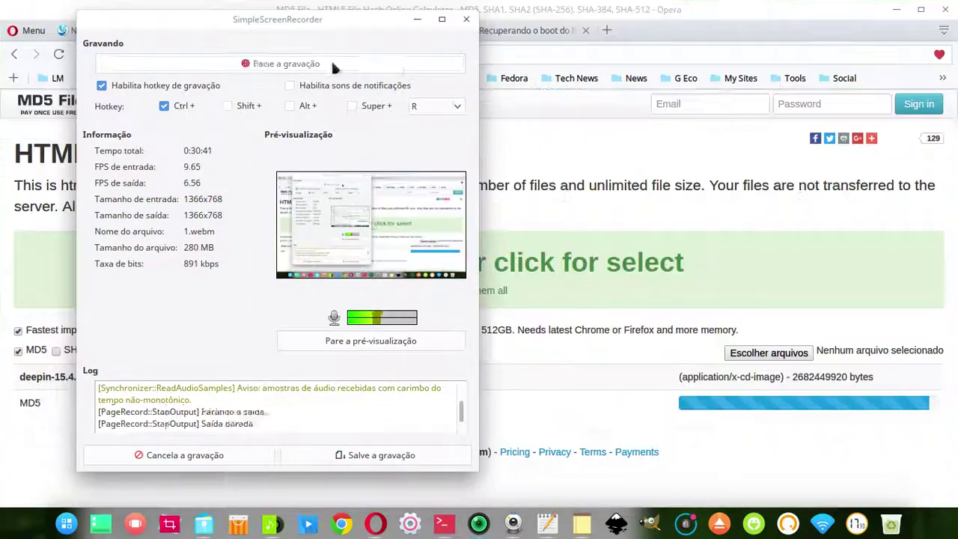
click(332, 63)
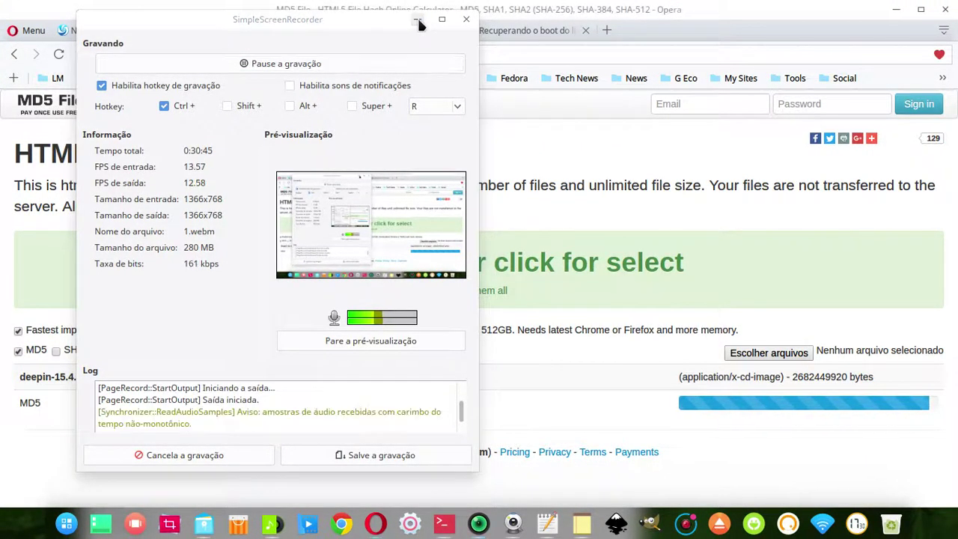
click(418, 21)
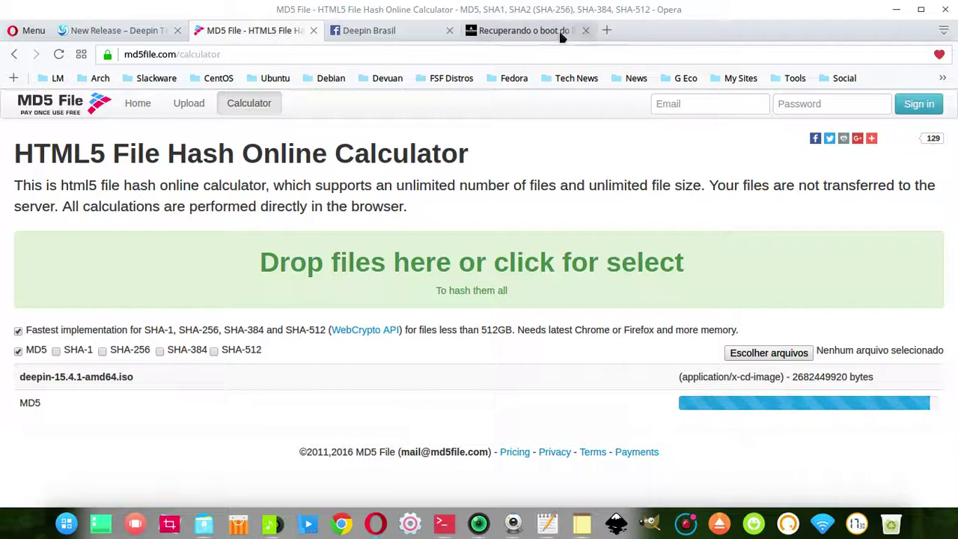
Step: Close the two extra browser tabs and save a screenshot of the hash calculator as 21.png in the "Como checar o Checksum do ISO" folder
middle_click(468, 44)
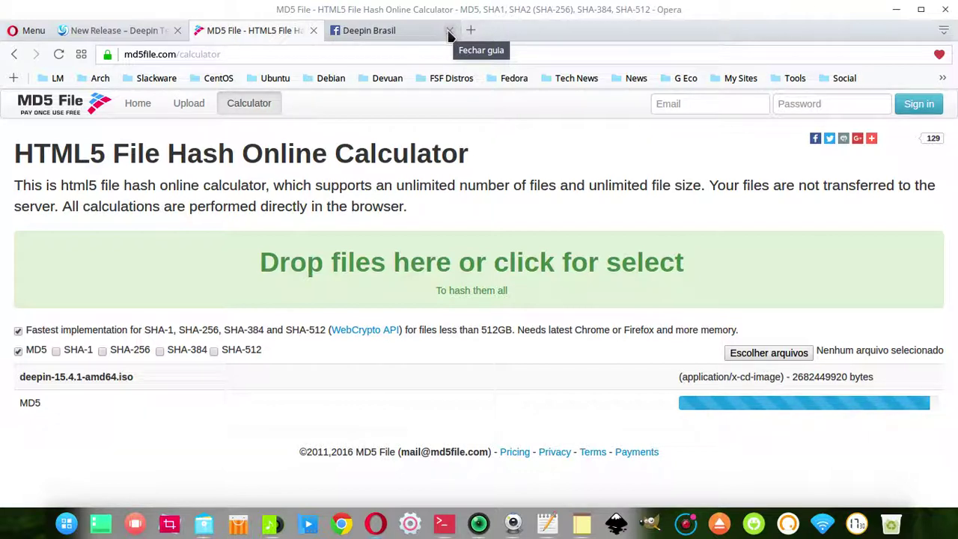
click(449, 32)
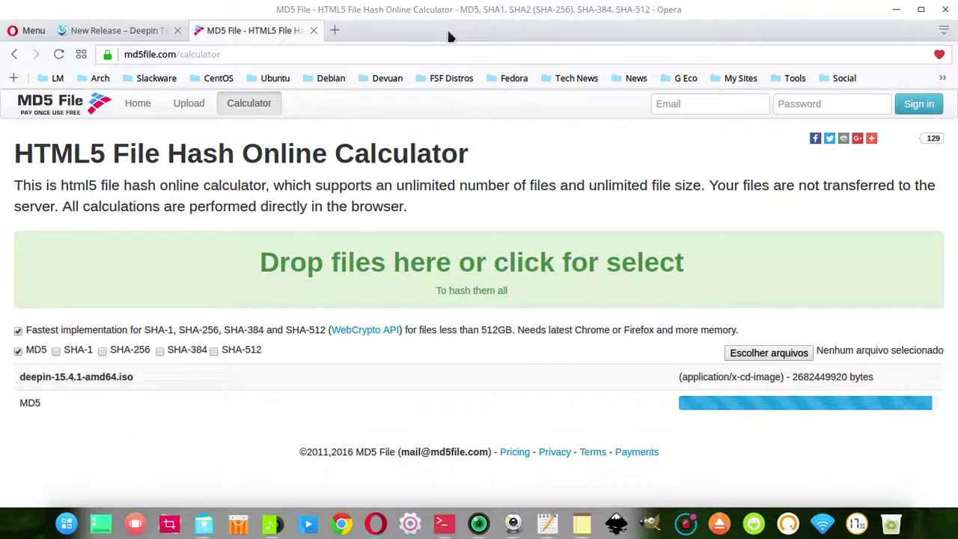
key(Print)
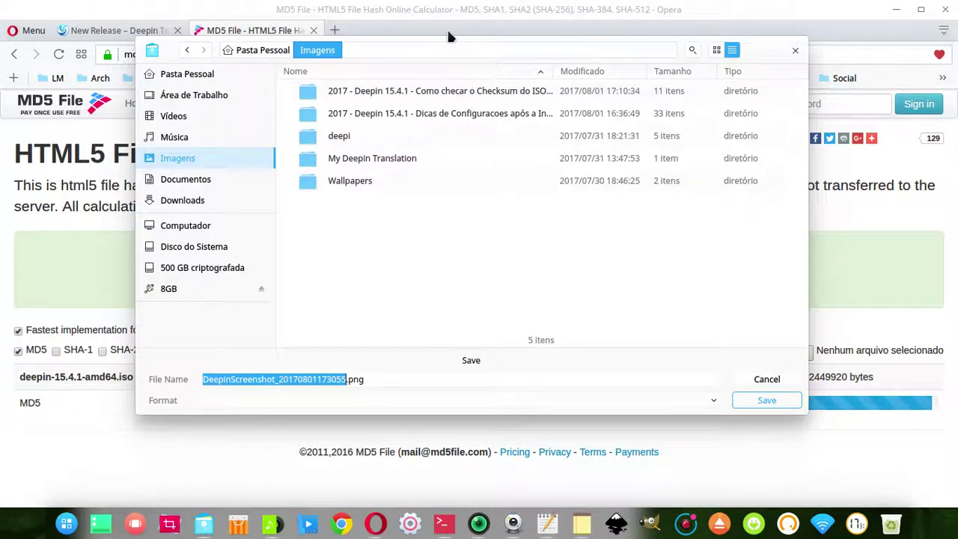
double_click(473, 91)
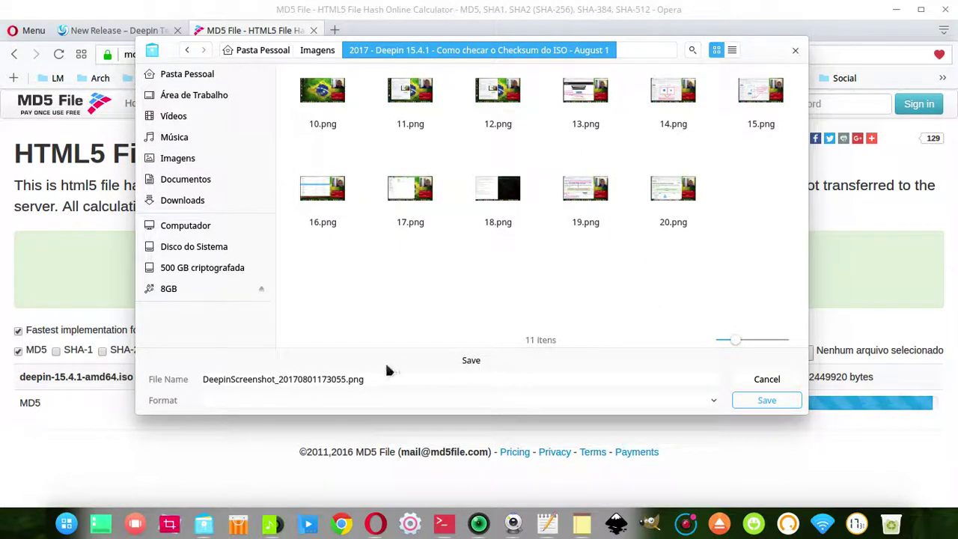
double_click(330, 381)
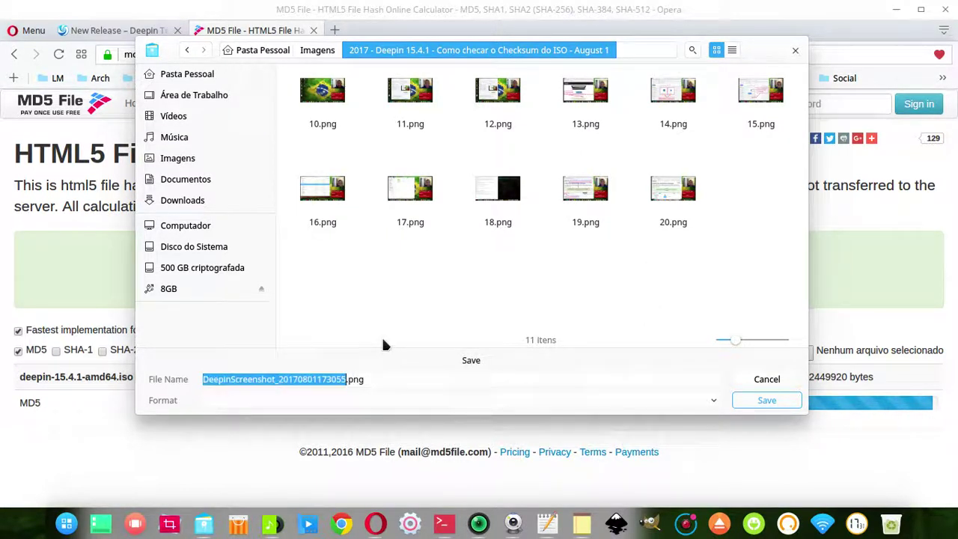
text(21)
key(Return)
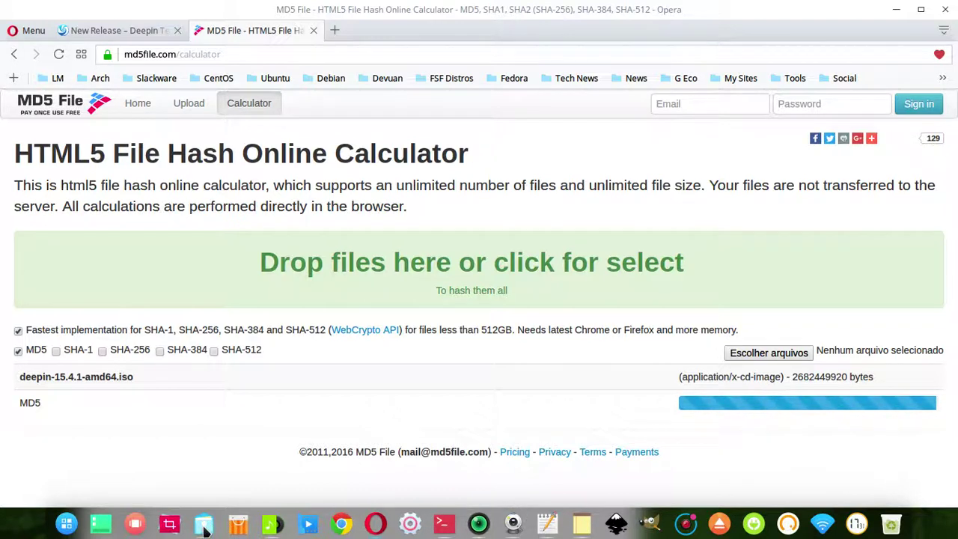
Step: Switch to the music player and play the song "Operator Error"
mouse_move(274, 526)
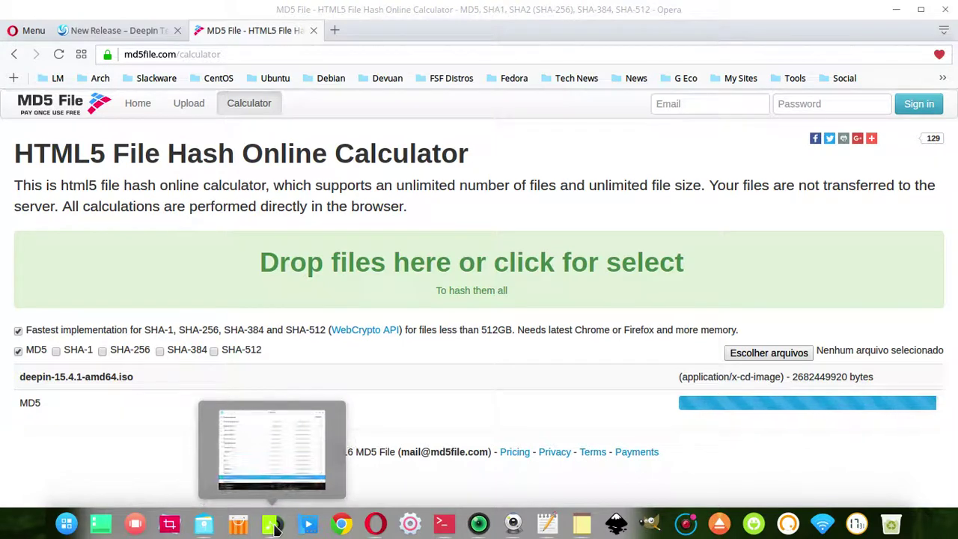
click(315, 464)
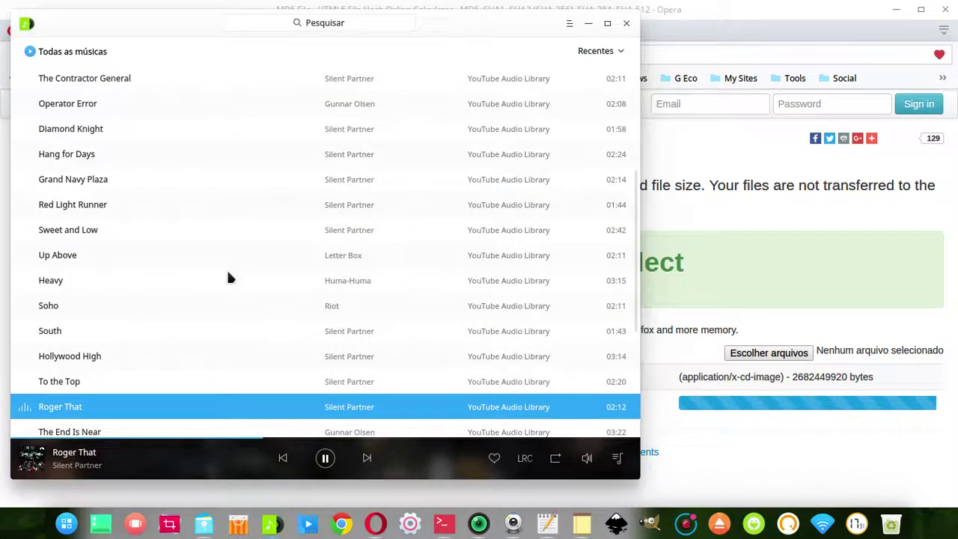
scroll(227, 274, down, 1)
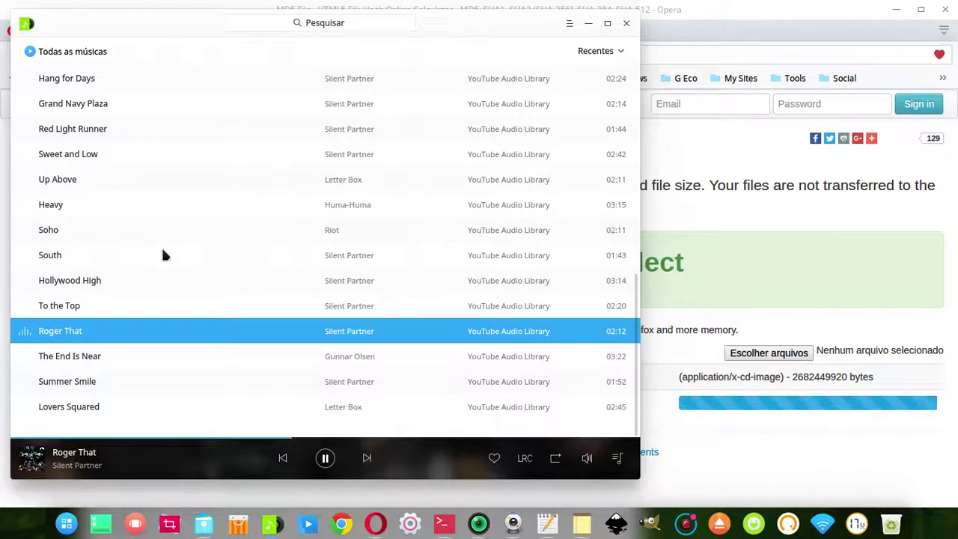
scroll(162, 251, up, 6)
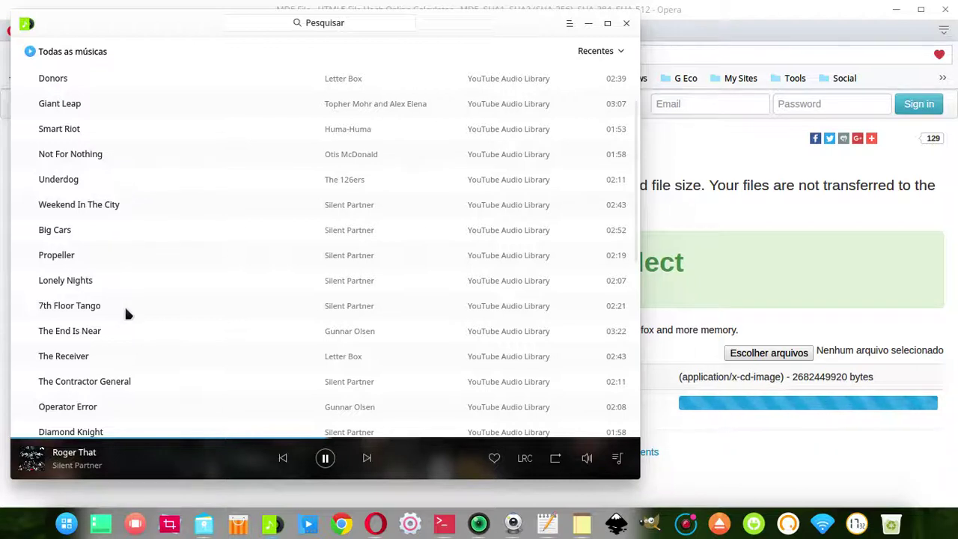
click(71, 407)
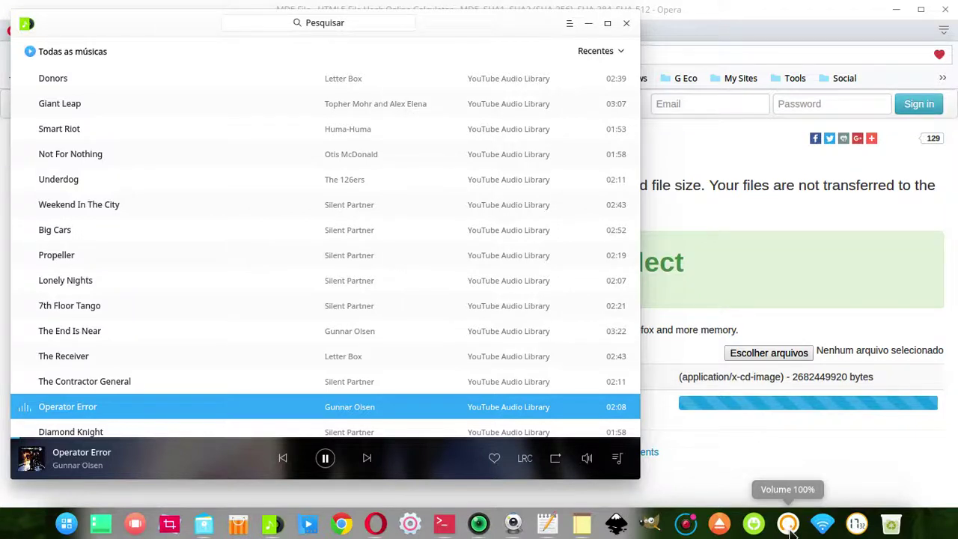
Step: Raise the music application's volume to a little over half in the sound controls
click(789, 525)
click(789, 526)
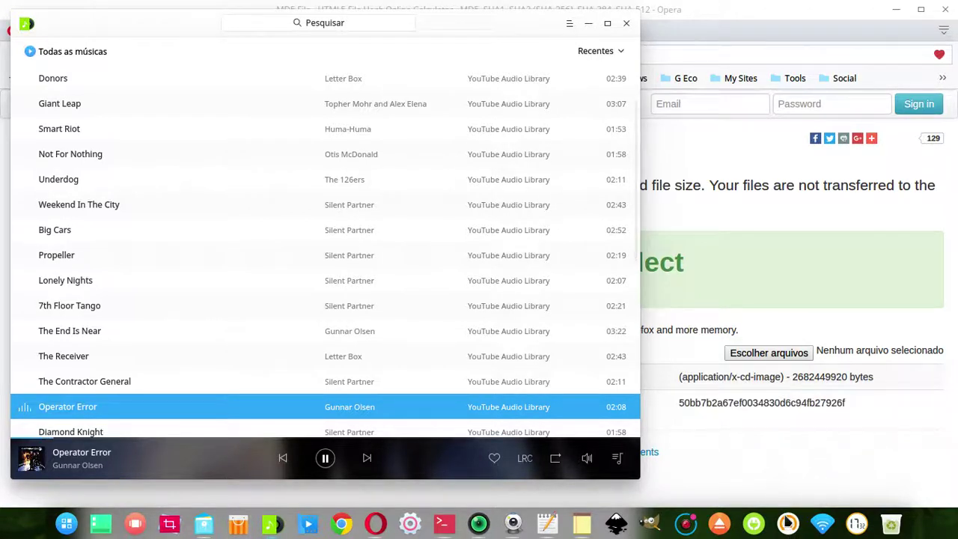
click(787, 524)
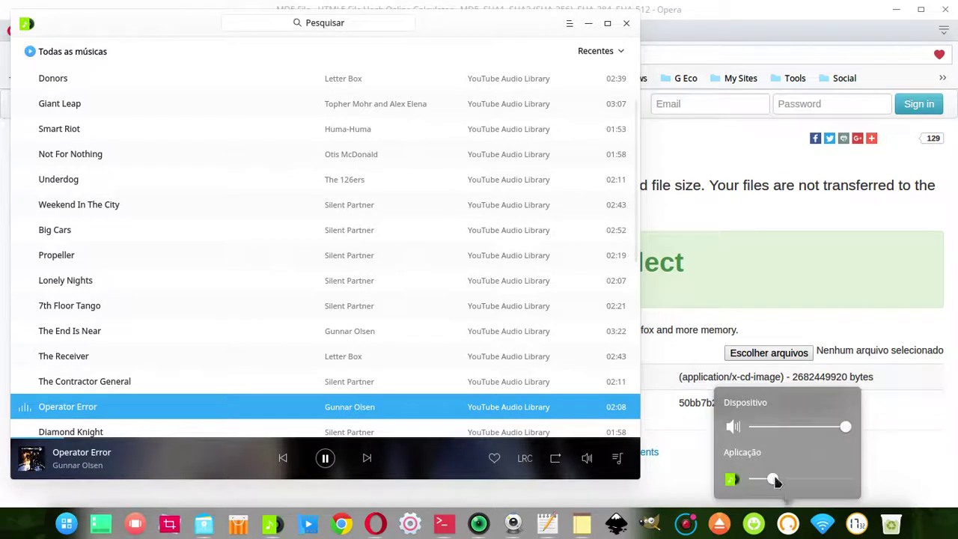
drag(773, 478, 807, 479)
Step: Add "Operator Error", "The Receiver" and the "The End Is Near" entry above it to the "Meus favoritos" playlist
right_click(329, 410)
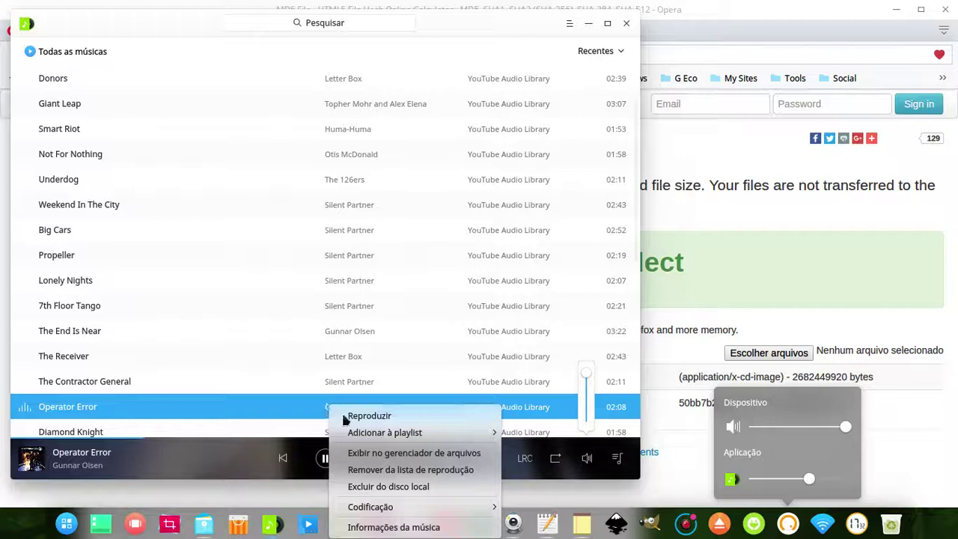
mouse_move(376, 440)
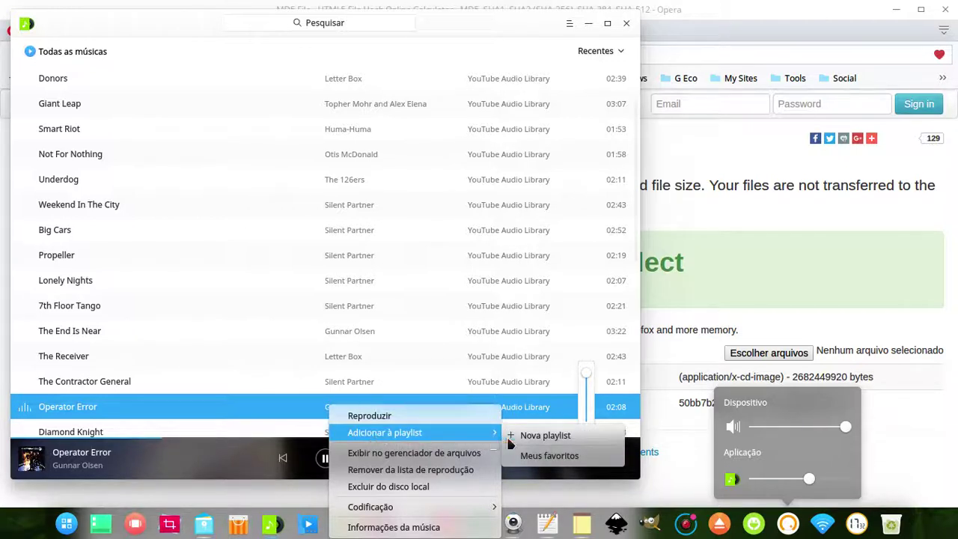
click(539, 456)
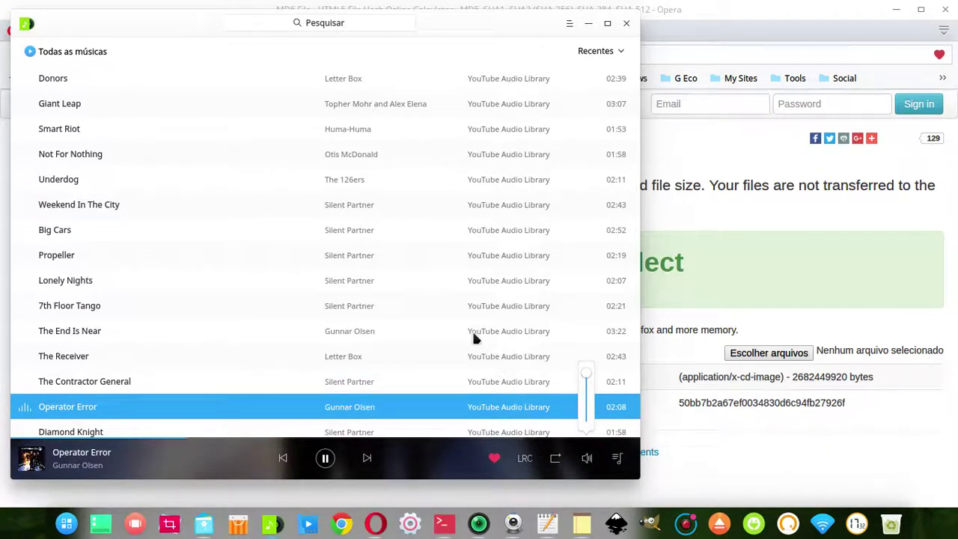
right_click(86, 350)
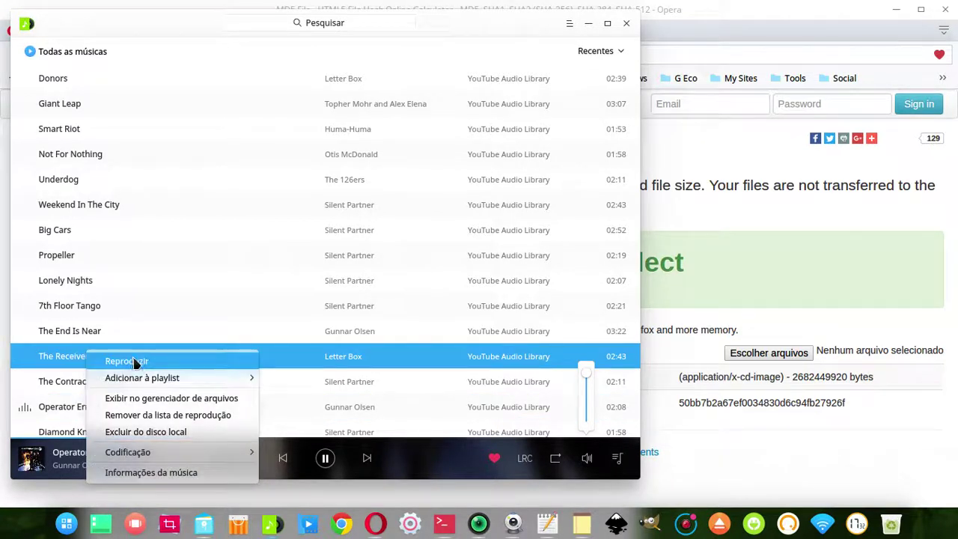
mouse_move(204, 383)
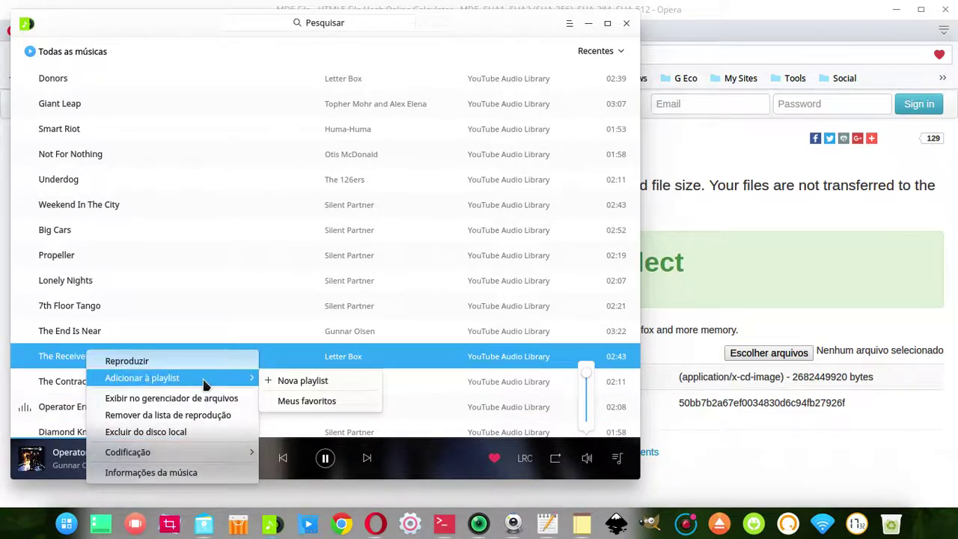
click(303, 400)
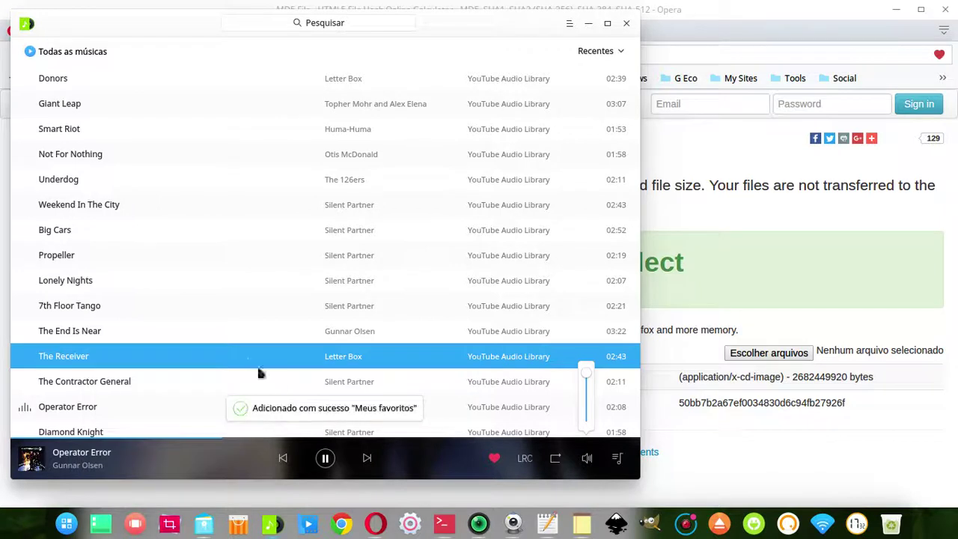
right_click(82, 330)
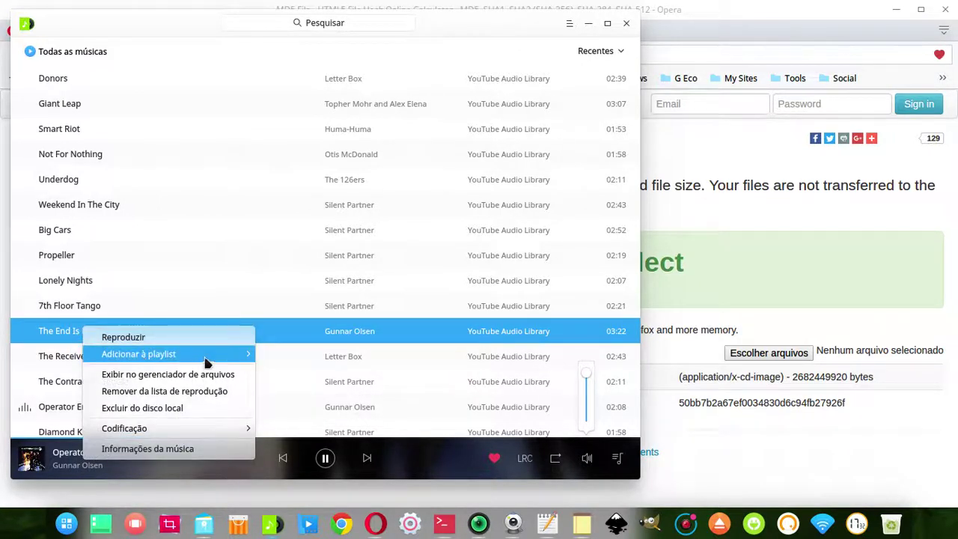
mouse_move(208, 357)
click(283, 379)
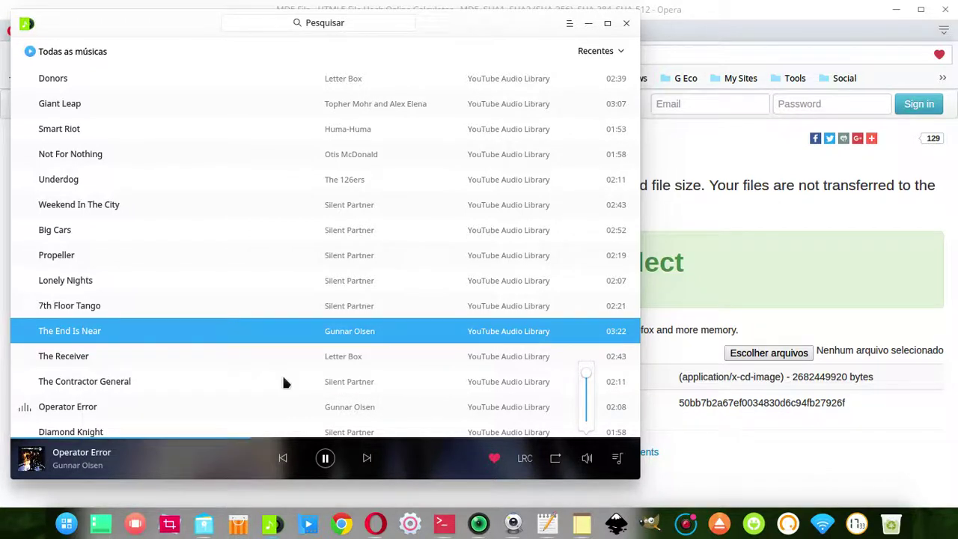
Step: Add the songs "Big Cars" and "Giant Leap" to the "Meus favoritos" playlist
right_click(66, 236)
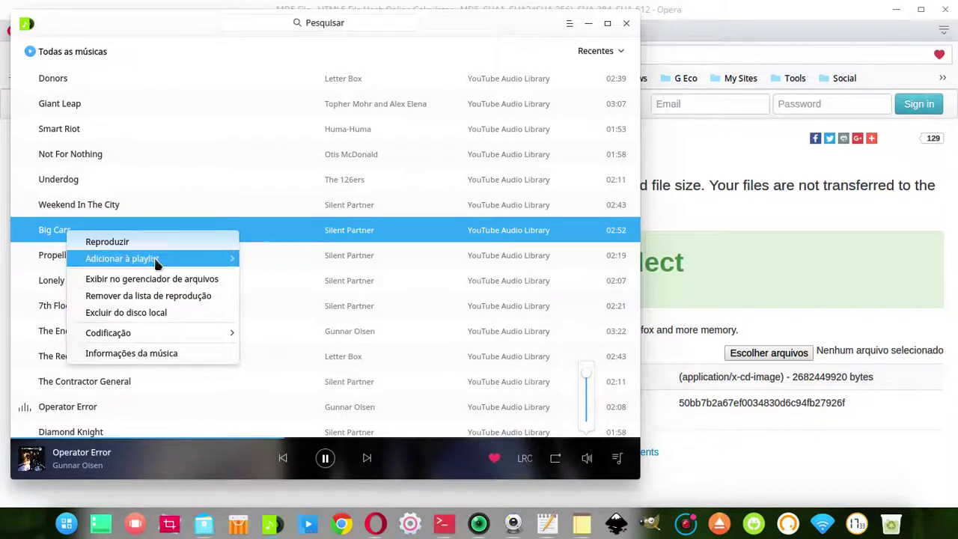
mouse_move(162, 262)
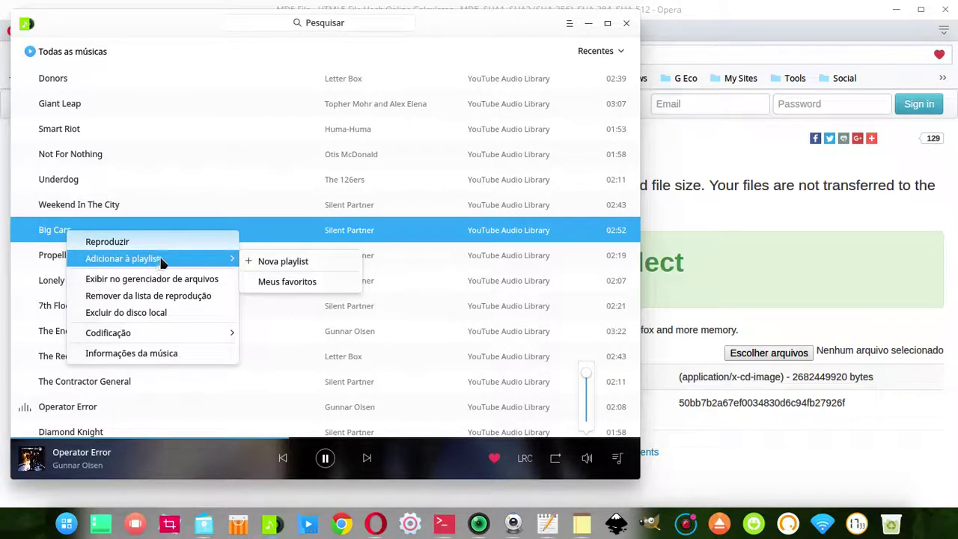
click(303, 283)
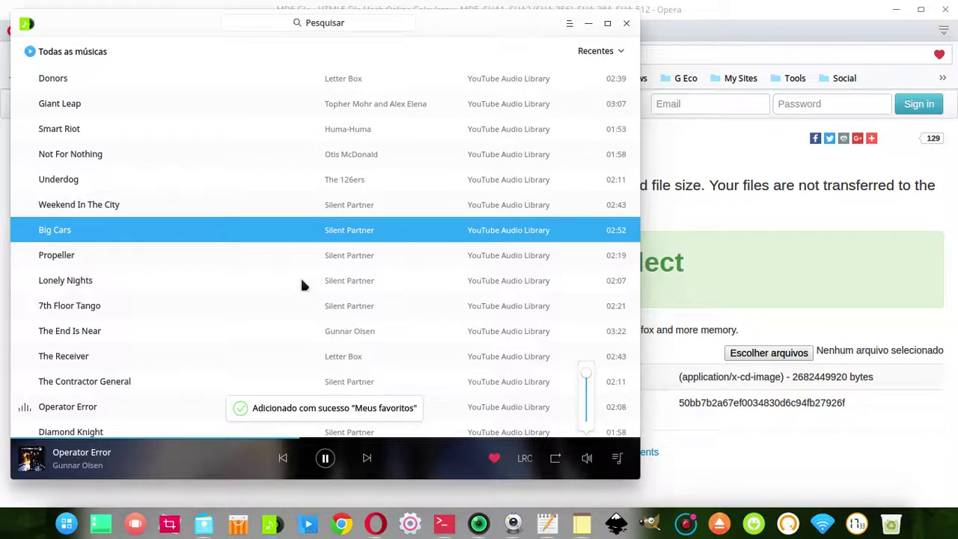
right_click(76, 96)
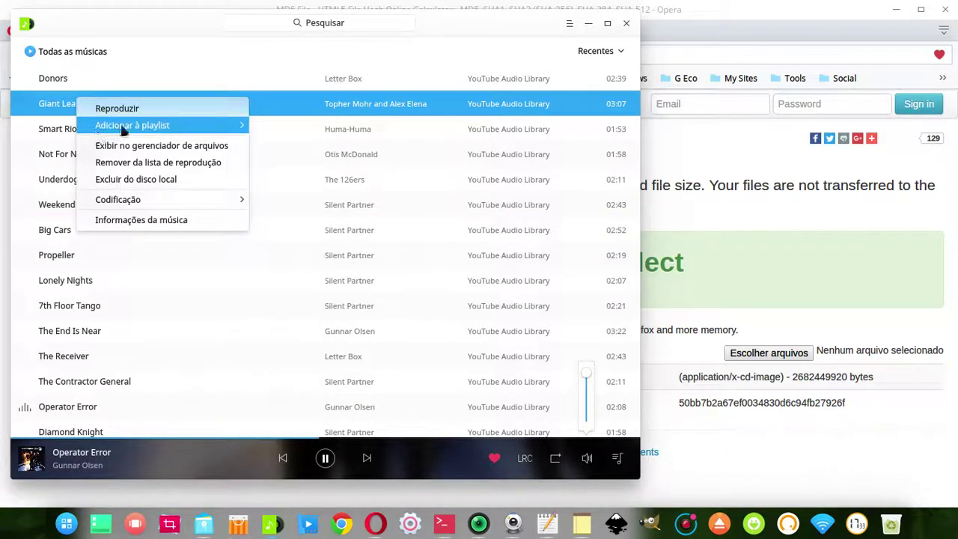
mouse_move(196, 125)
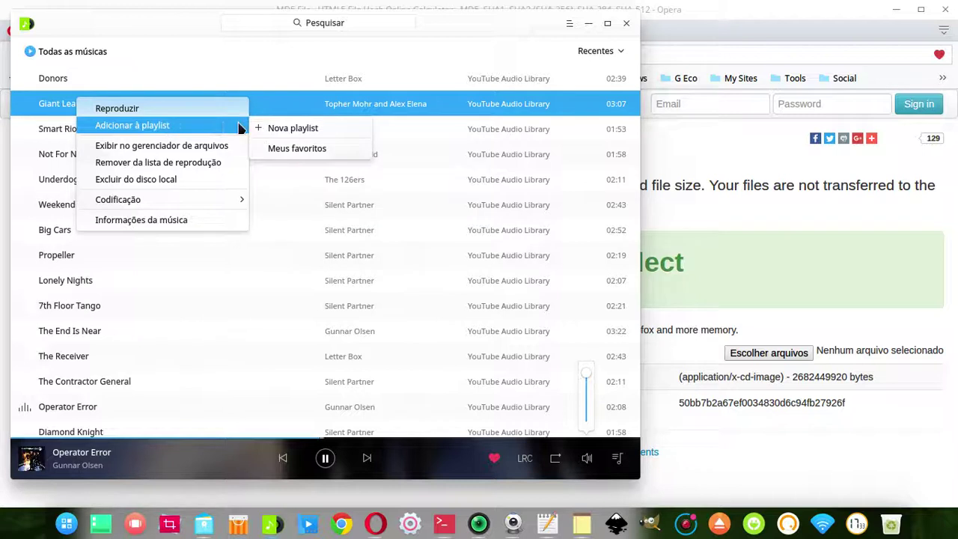
click(300, 148)
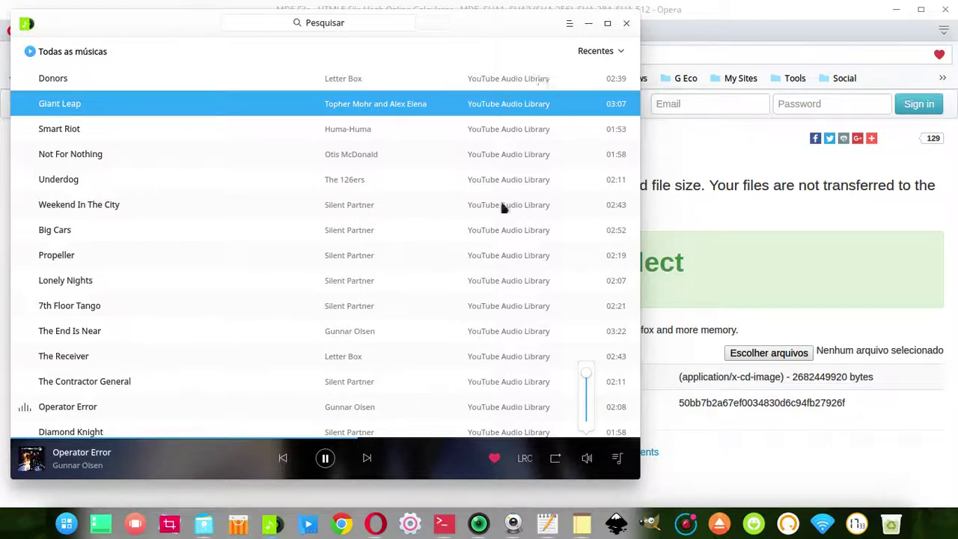
Step: Add "Lovers Squared" and the "The End Is Near" entry near the end of the song list to "Meus favoritos"
scroll(469, 243, down, 3)
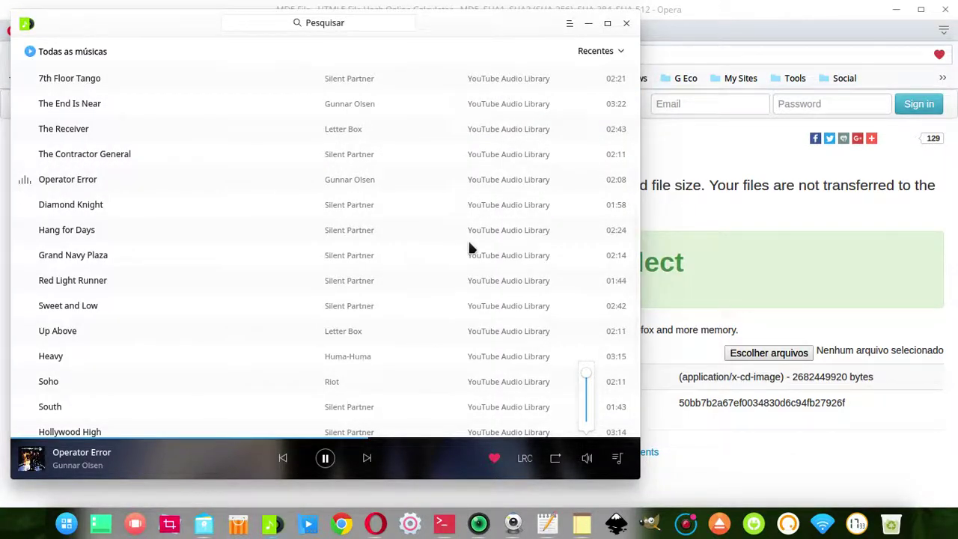
scroll(469, 246, down, 1)
scroll(469, 245, down, 1)
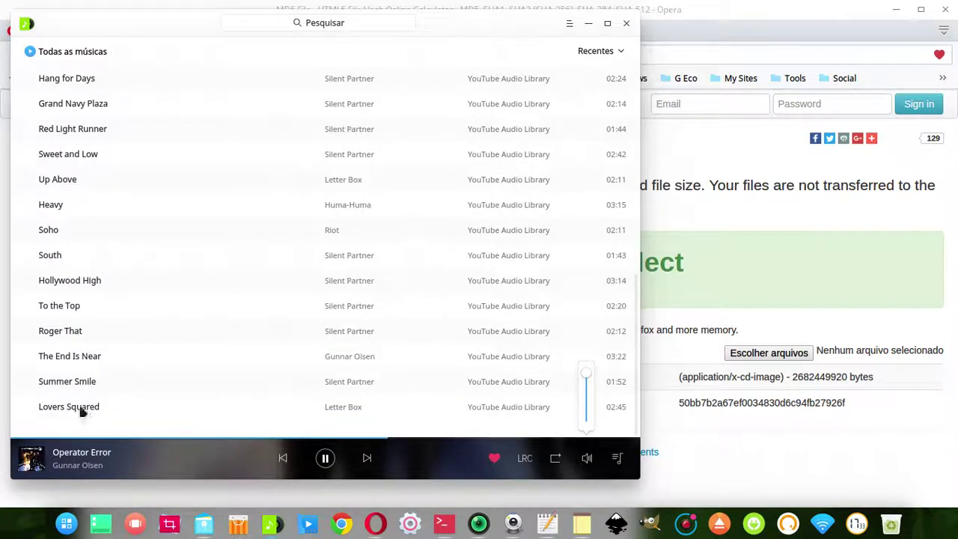
right_click(81, 411)
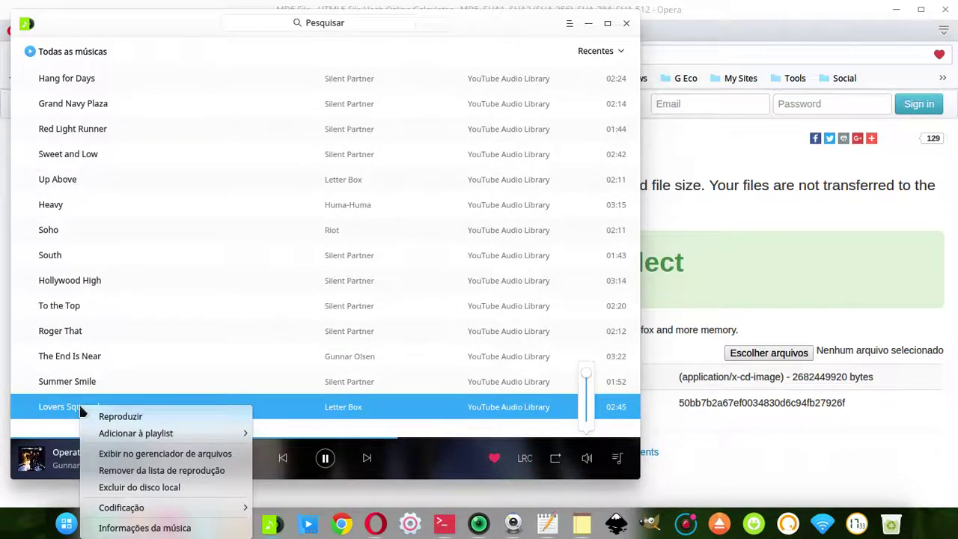
mouse_move(172, 434)
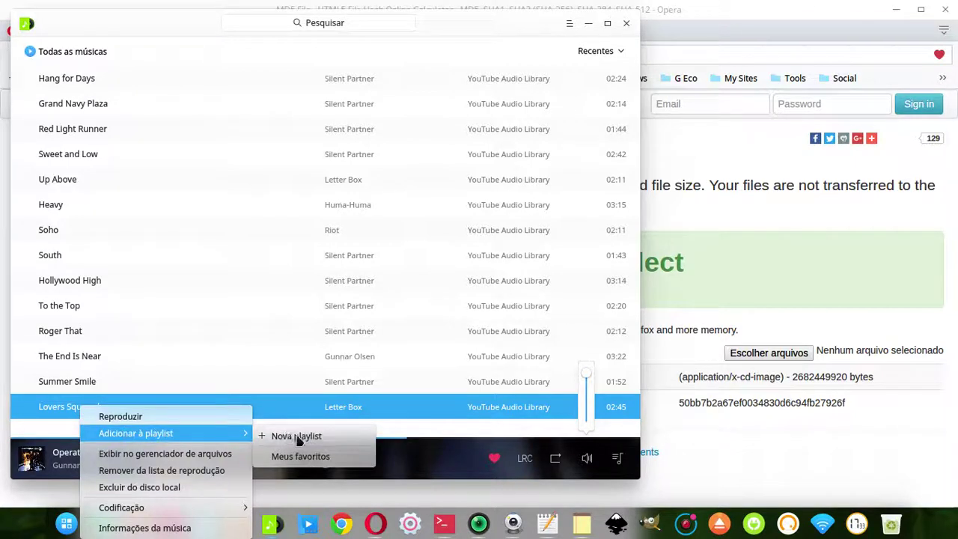
click(309, 455)
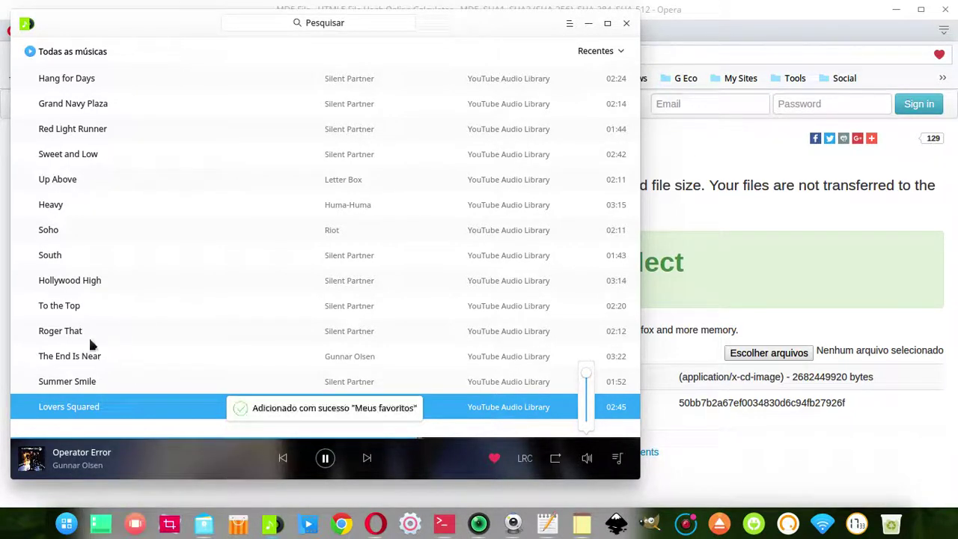
right_click(71, 325)
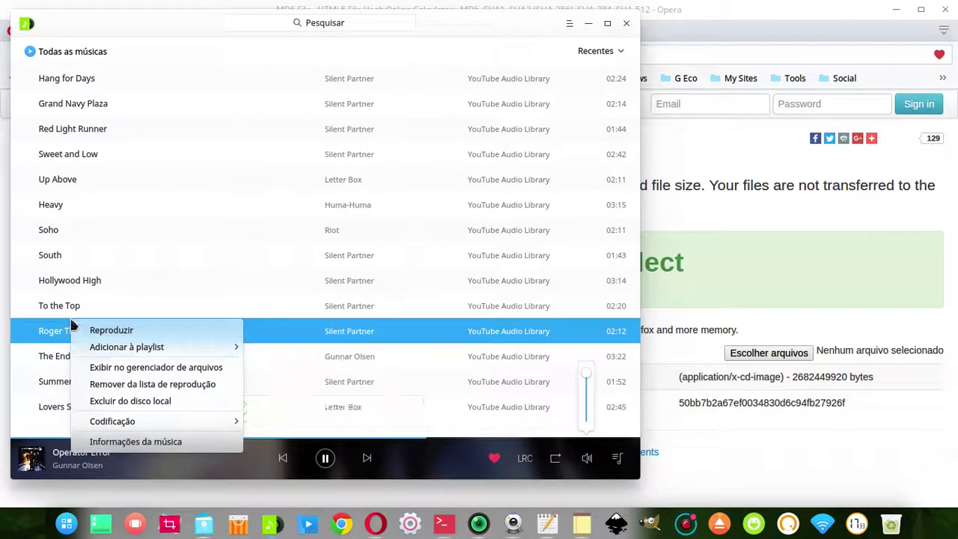
click(46, 359)
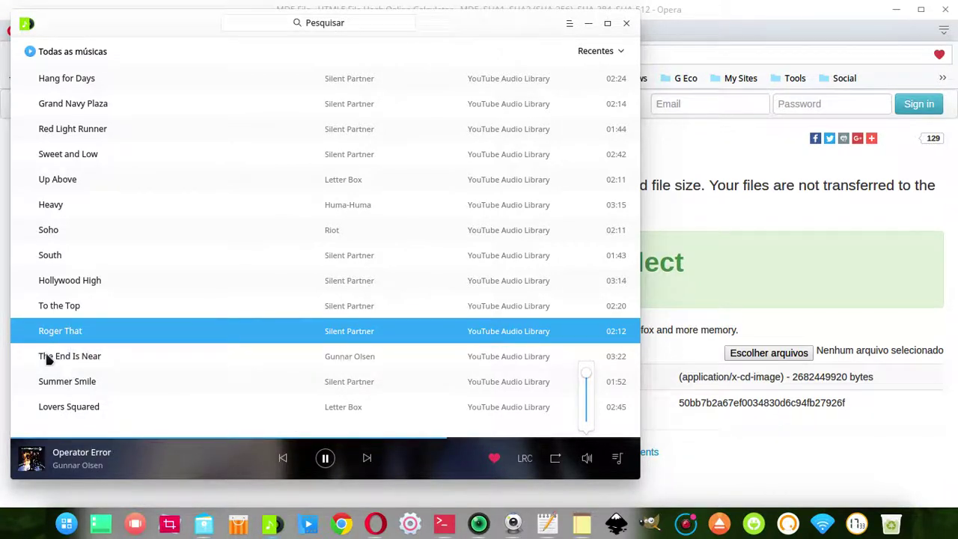
right_click(46, 360)
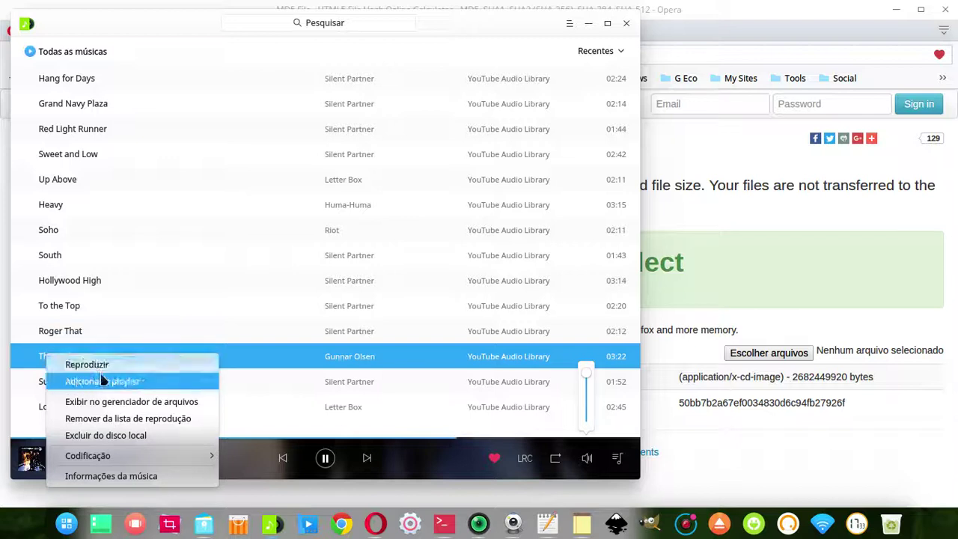
mouse_move(79, 381)
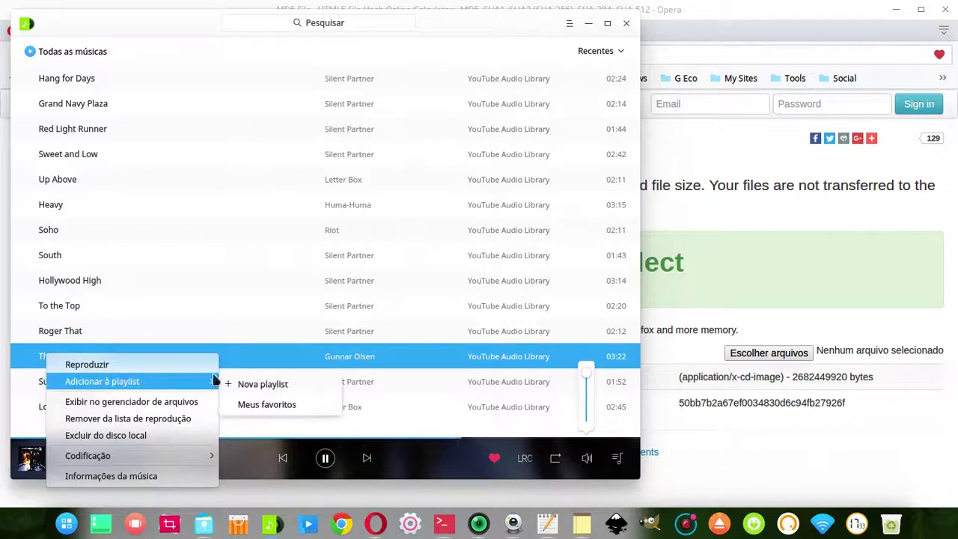
click(259, 406)
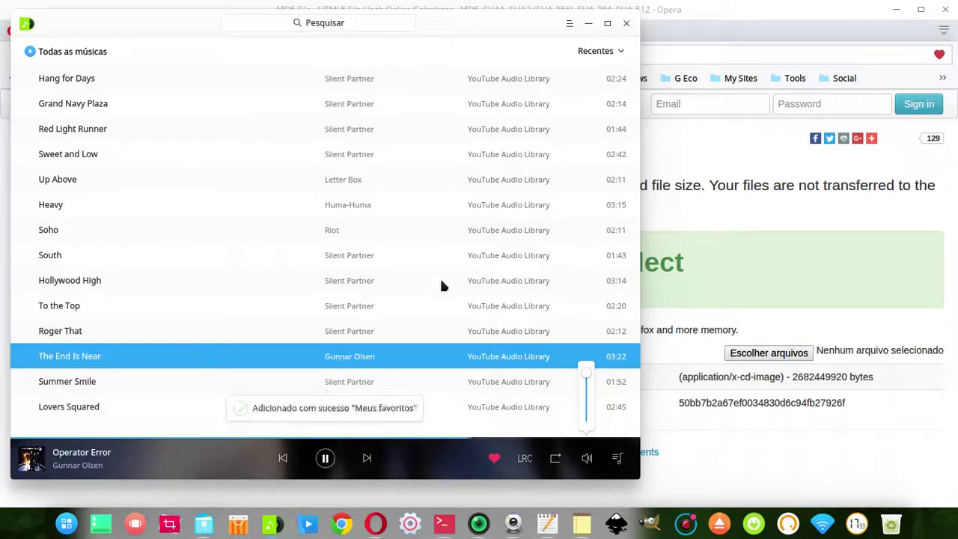
Step: Minimize the music player and save a screenshot of the calculated MD5 as 22.png in the "Como checar o Checksum do ISO" folder
click(589, 24)
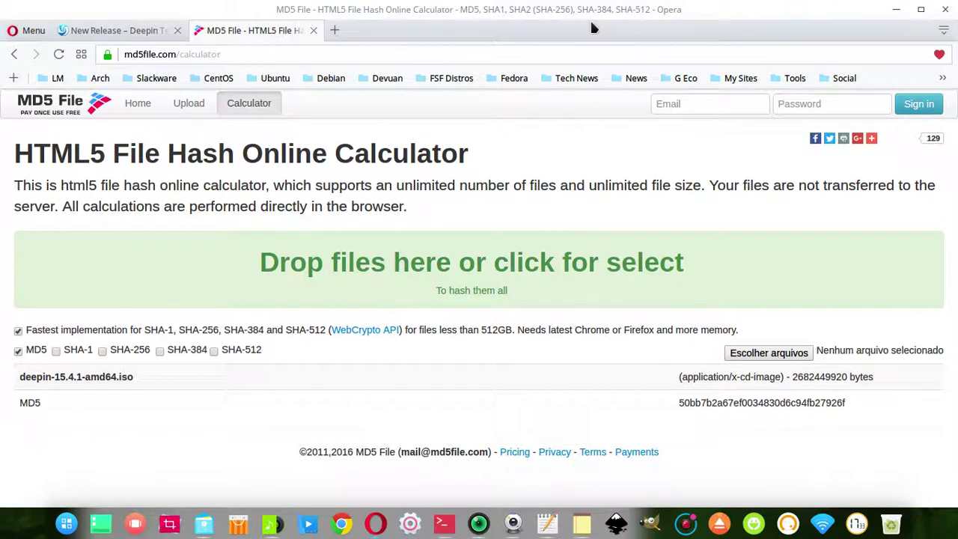
key(Print)
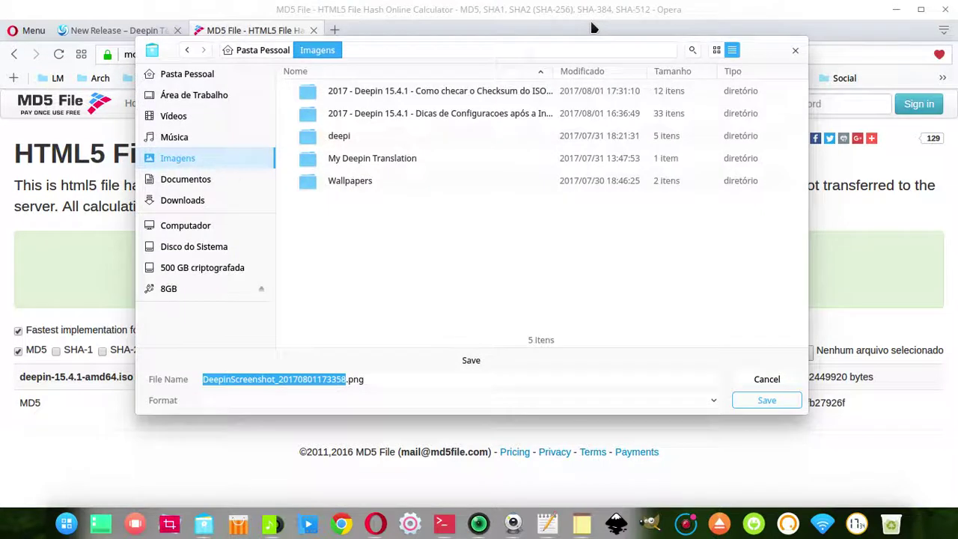
double_click(465, 90)
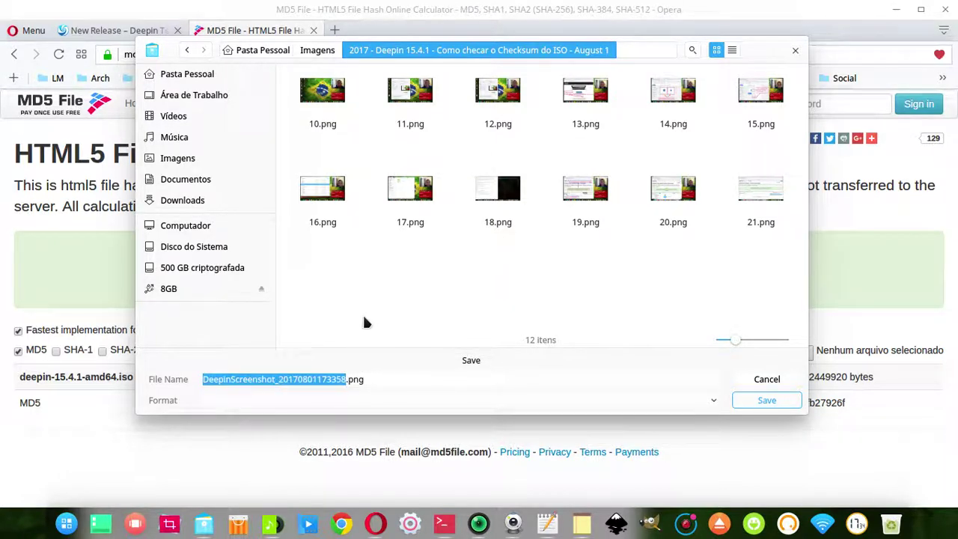
text(22)
key(Return)
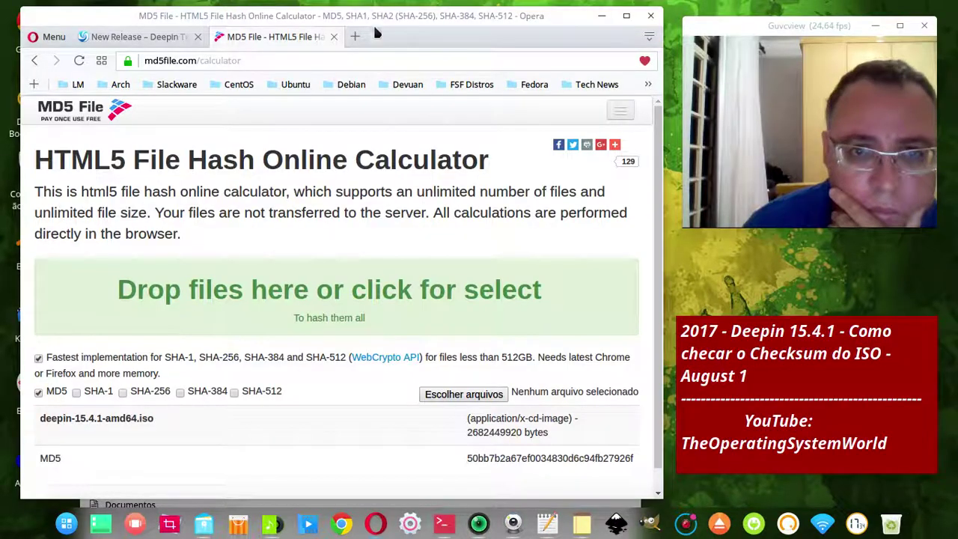
Step: Close the file manager and tile the browser's MD5 calculator page side by side with the terminal showing the md5sum output
drag(377, 22, 1, 17)
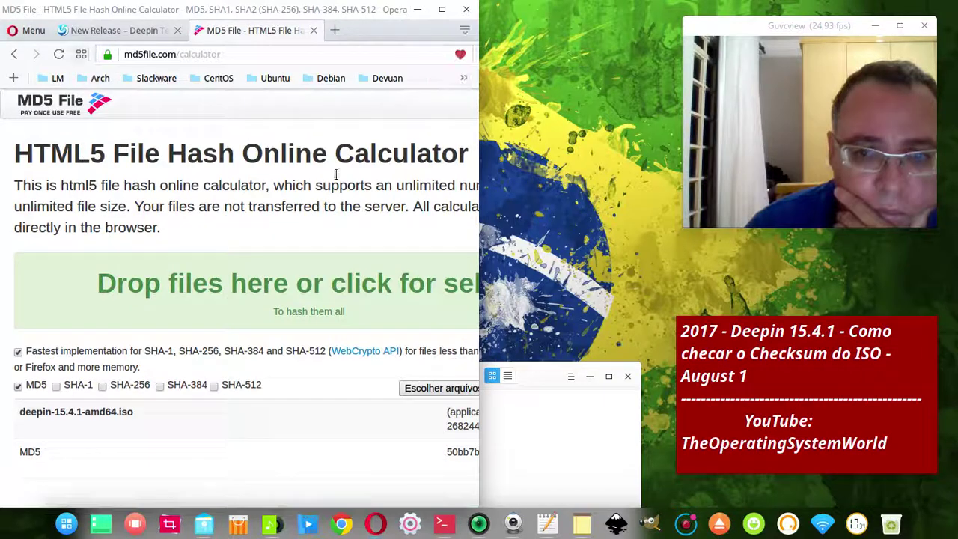
scroll(374, 314, down, 2)
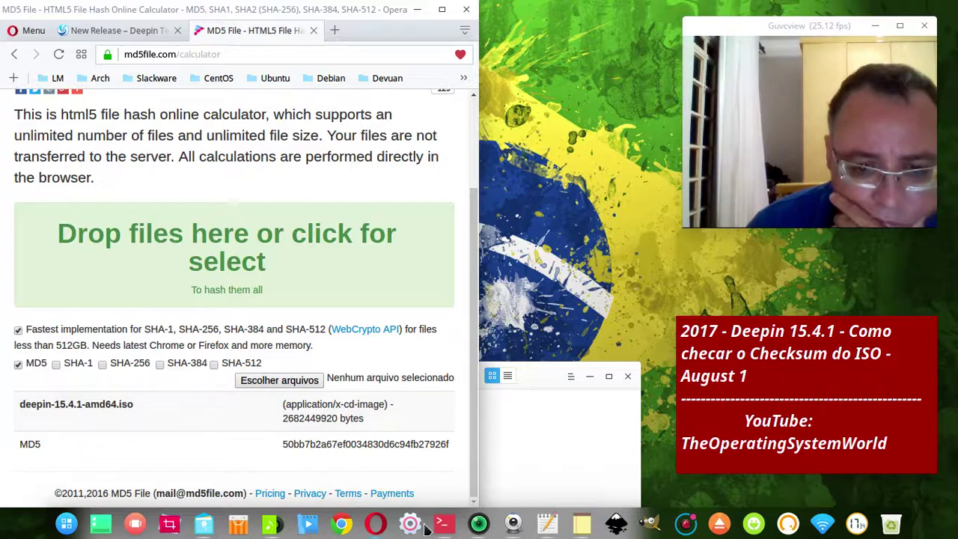
click(627, 375)
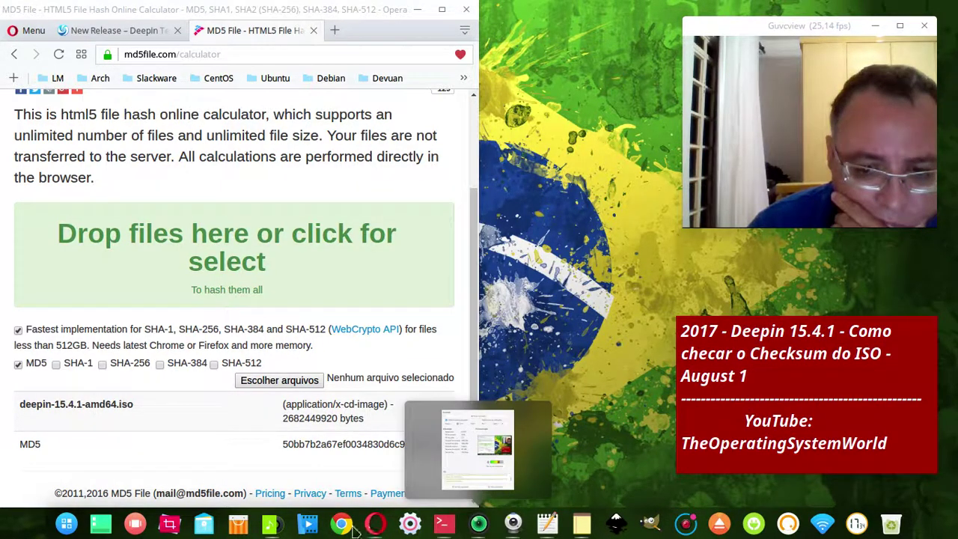
mouse_move(440, 528)
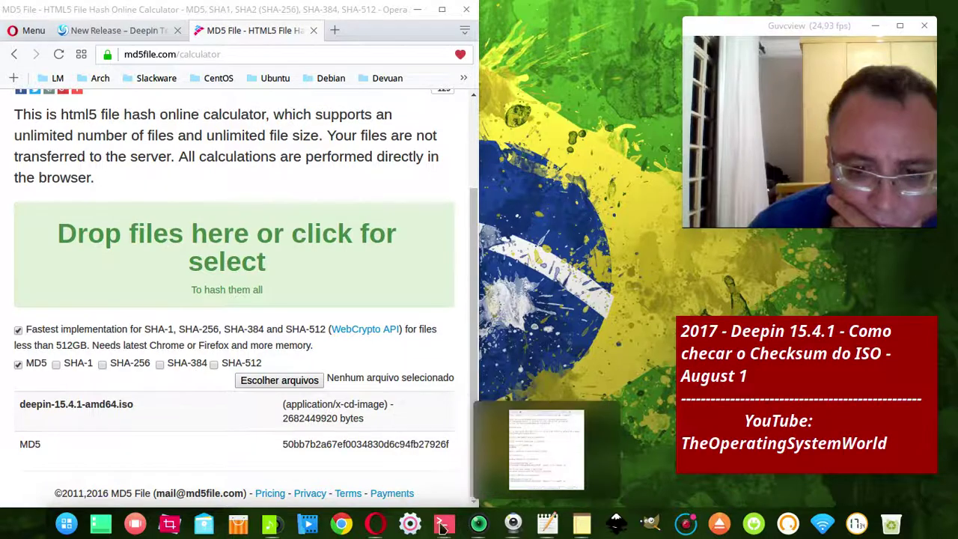
click(441, 527)
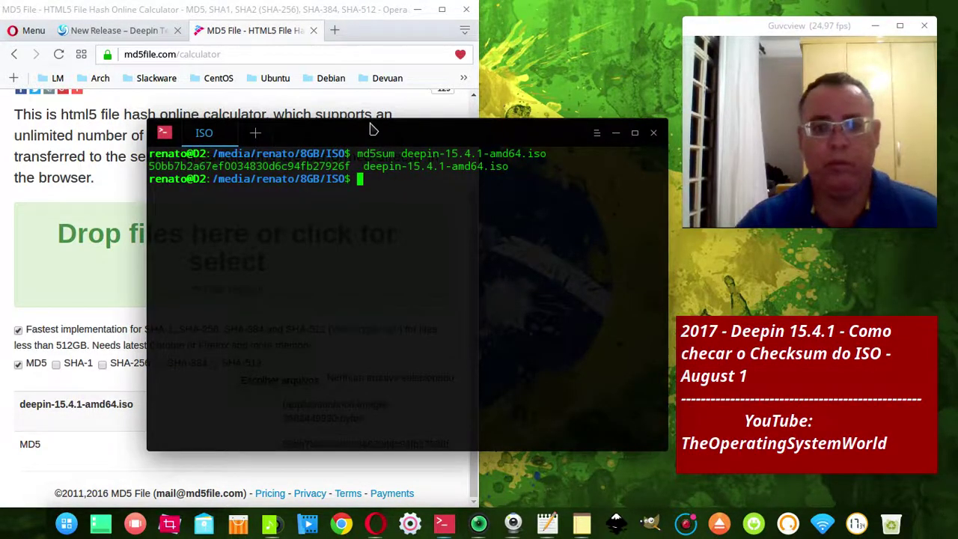
drag(375, 129, 955, 82)
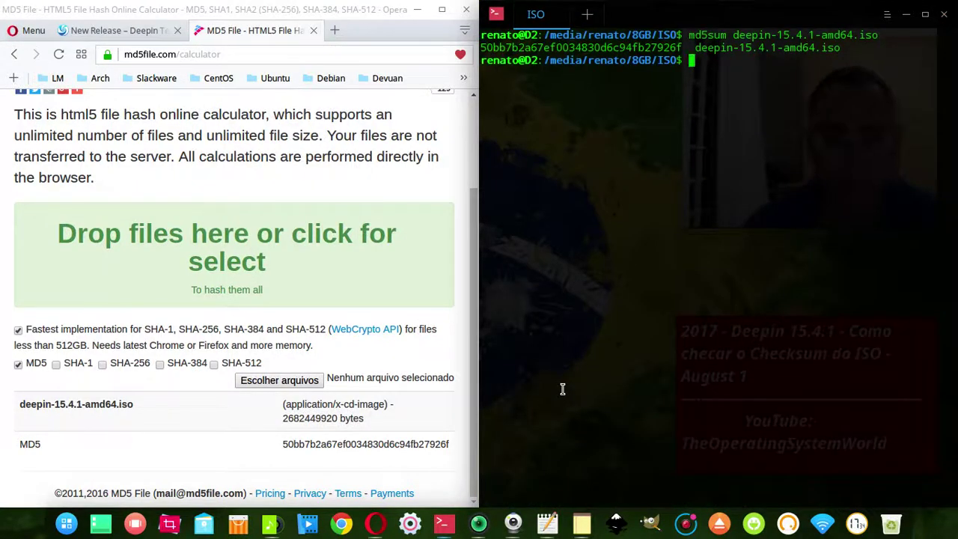
Step: Start a delayed screenshot and select the whole screen as the capture area
right_click(169, 525)
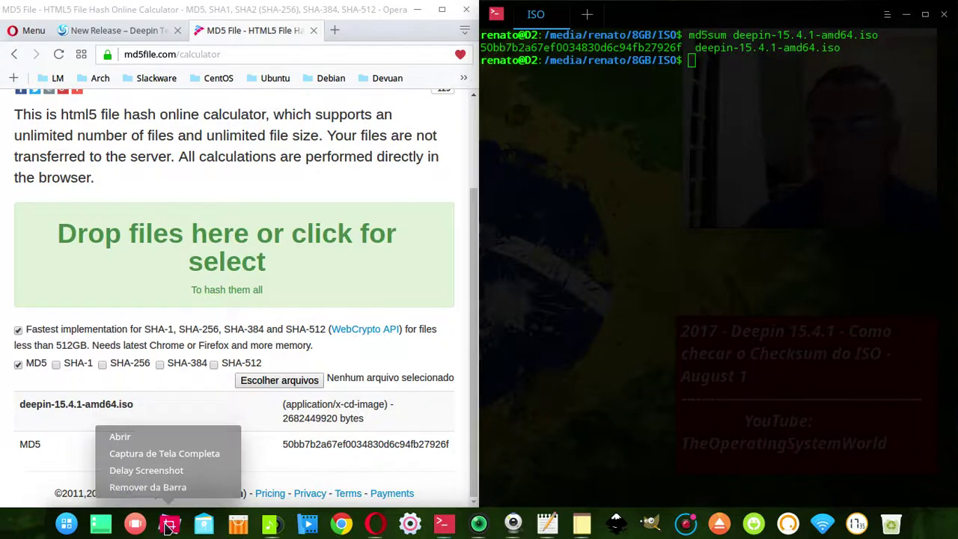
click(176, 470)
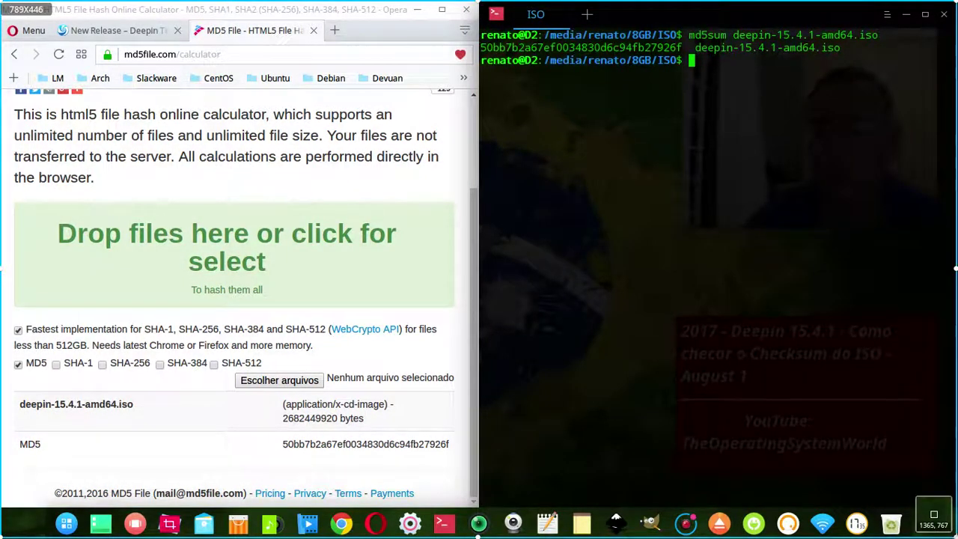
drag(957, 537, 957, 537)
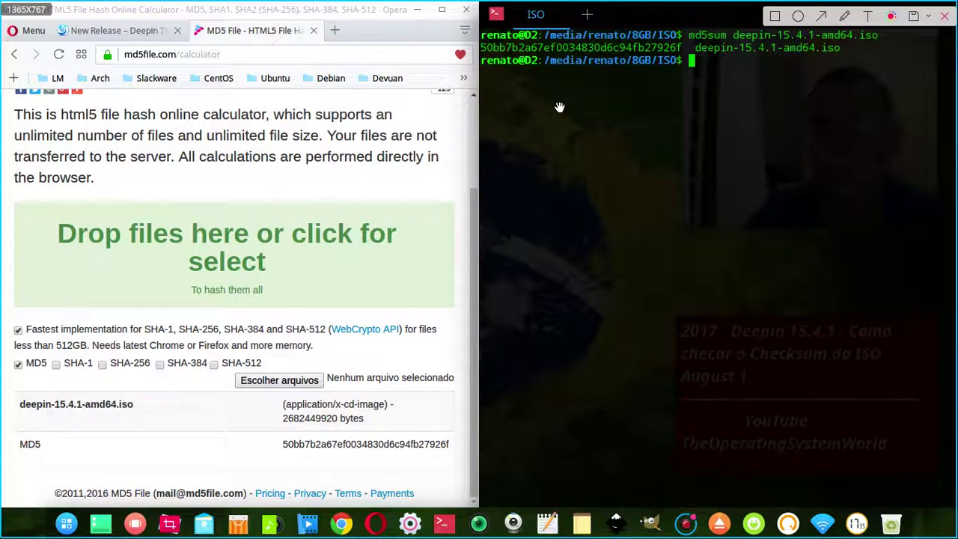
Step: Box the calculator's ISO file name and both MD5 hashes in blue, and draw a red arrow from the terminal hash to the calculator's hash
click(777, 16)
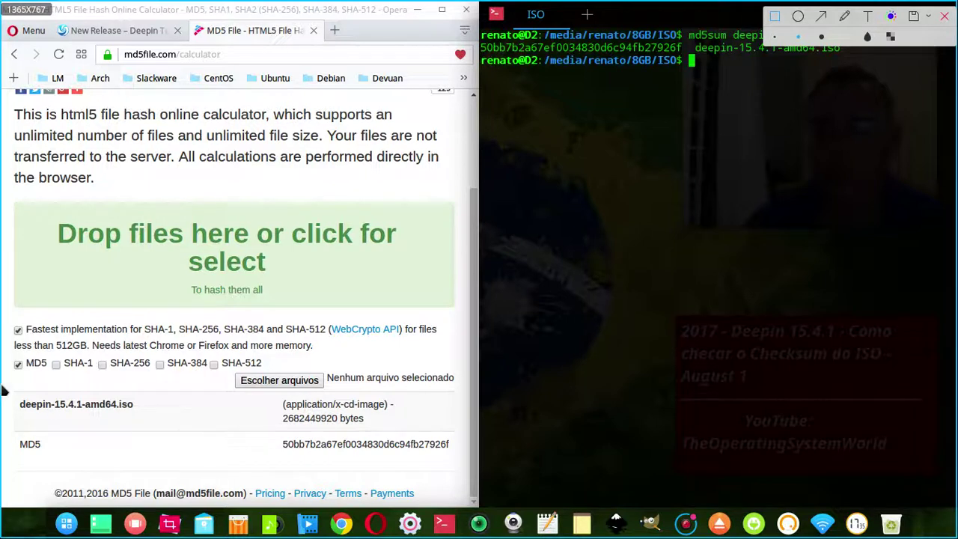
mouse_move(5, 392)
mouse_down()
mouse_move(77, 421)
mouse_move(179, 421)
mouse_move(161, 424)
mouse_up()
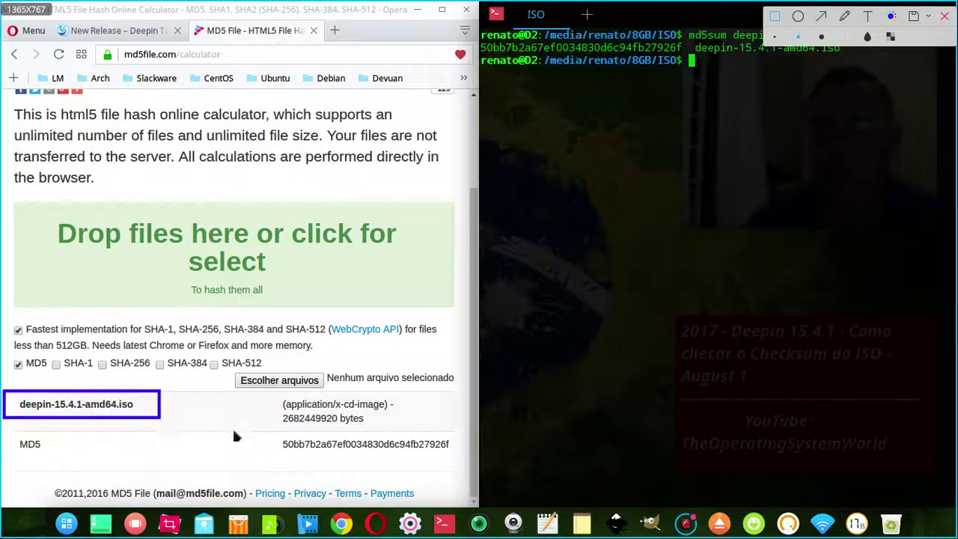
mouse_move(257, 426)
mouse_down()
mouse_move(259, 441)
mouse_move(397, 469)
mouse_up()
drag(464, 459, 464, 459)
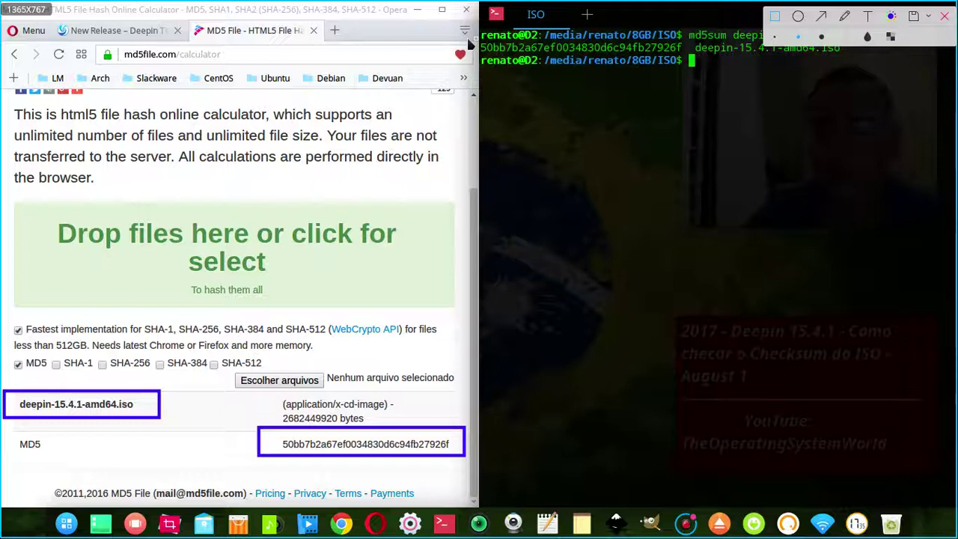
mouse_move(467, 36)
mouse_down()
mouse_move(500, 53)
mouse_move(687, 56)
mouse_up()
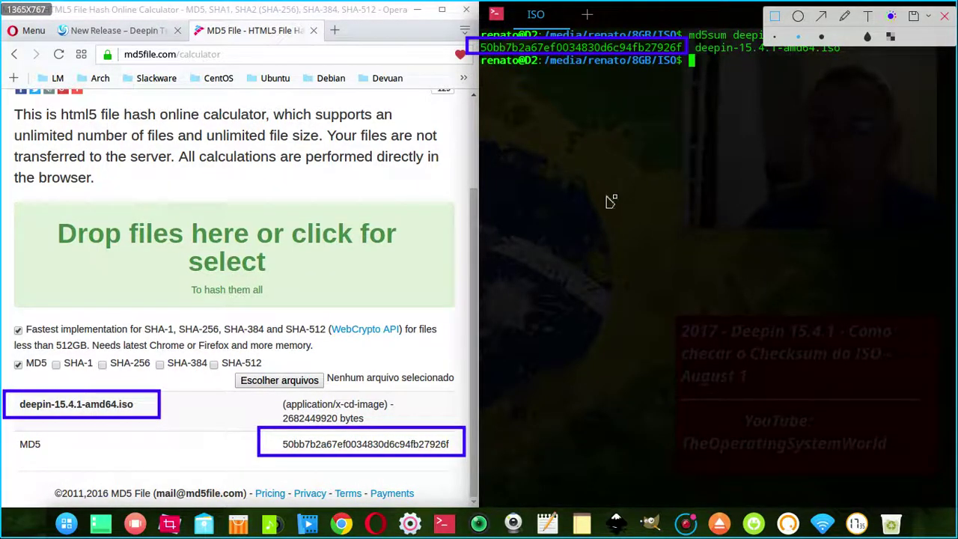
click(821, 16)
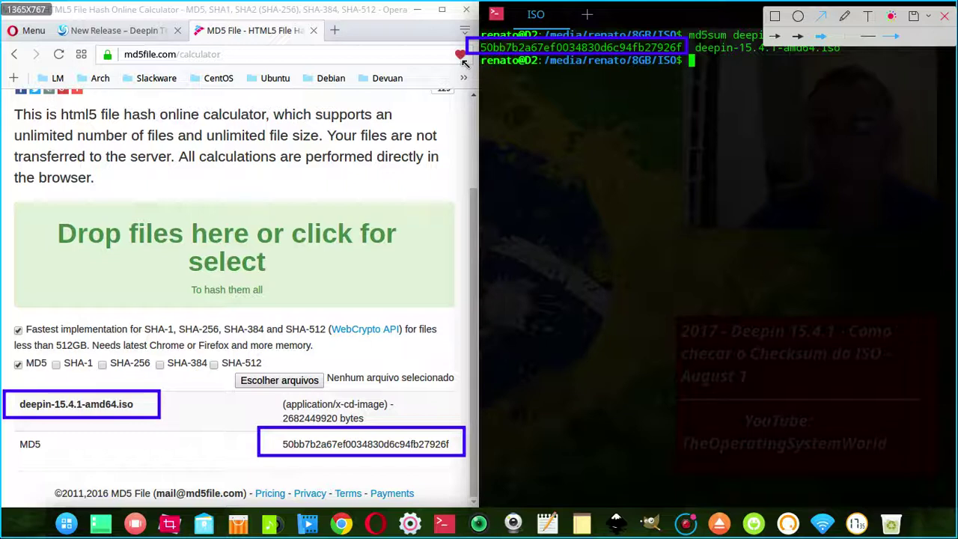
mouse_move(462, 58)
mouse_down()
mouse_move(340, 220)
mouse_move(220, 343)
mouse_move(322, 408)
mouse_move(351, 416)
mouse_move(398, 403)
mouse_up()
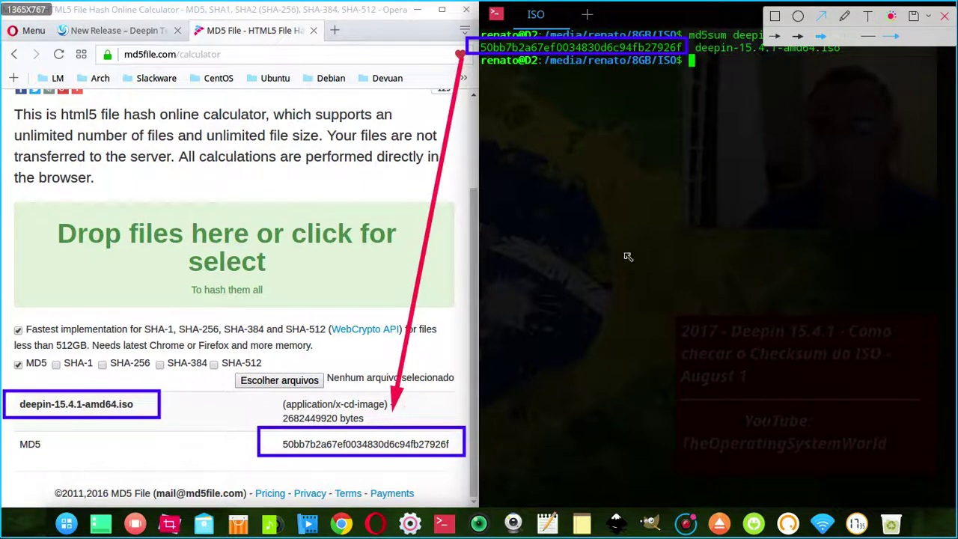
Step: Save the annotated screenshot as 23.png in the "2017 - Deepin 15.4.1 - Como checar o Checksum do ISO - August 1" folder
click(914, 17)
click(722, 270)
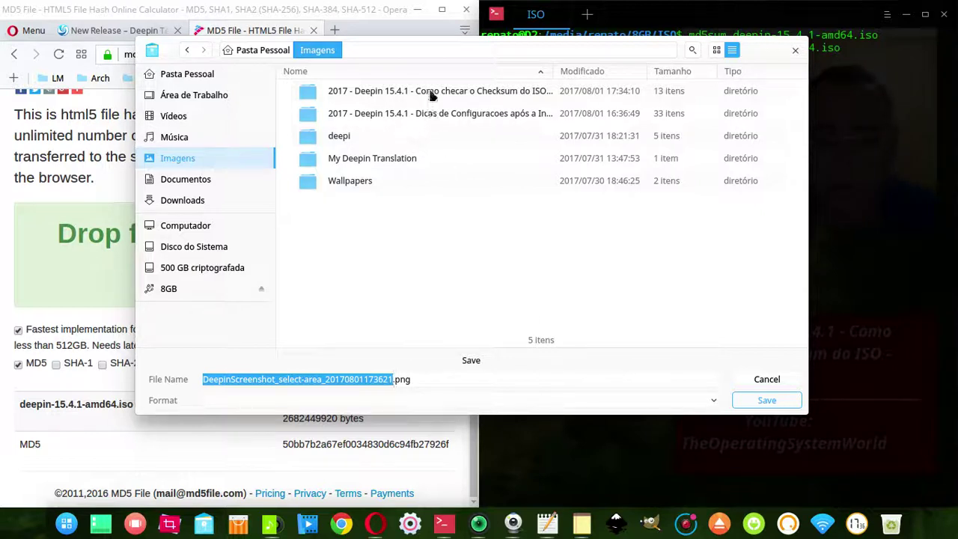
double_click(431, 96)
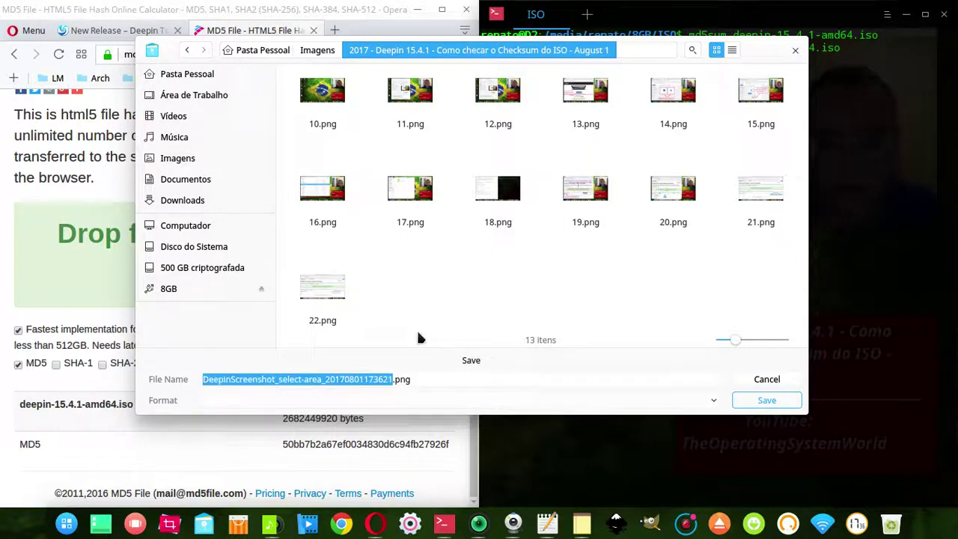
text(23)
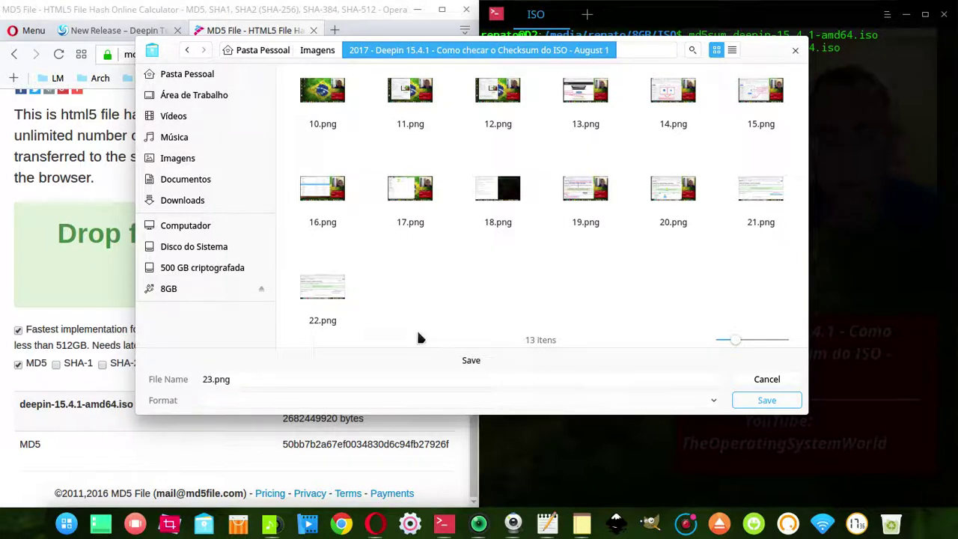
click(774, 399)
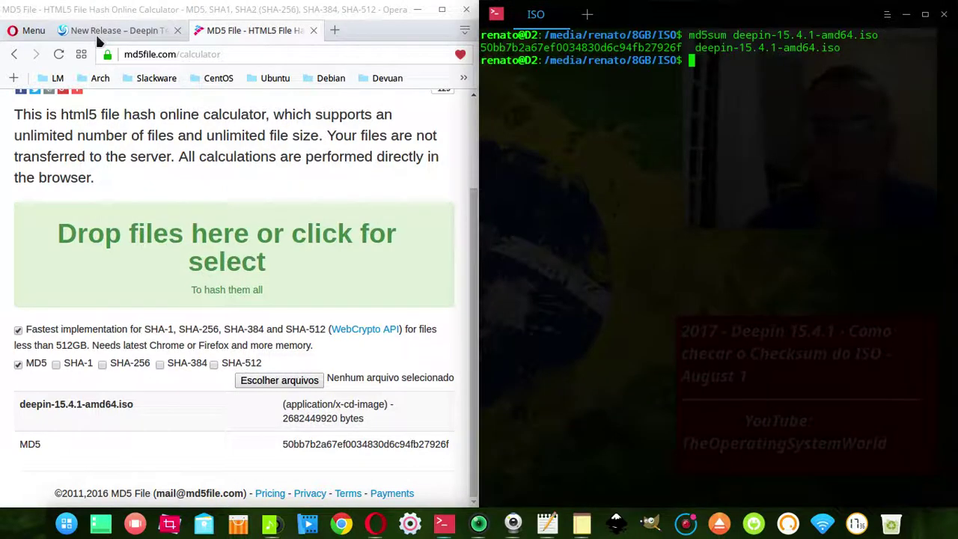
Step: Show the Deepin download page with its MD5 text unselected beside the terminal, and start a delayed screenshot of the whole screen
key(ctrl+Tab)
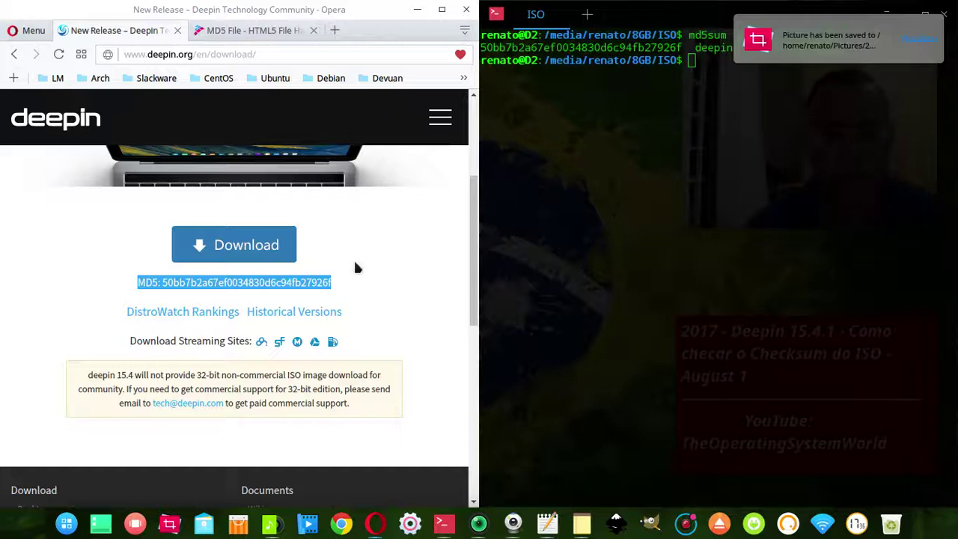
click(356, 268)
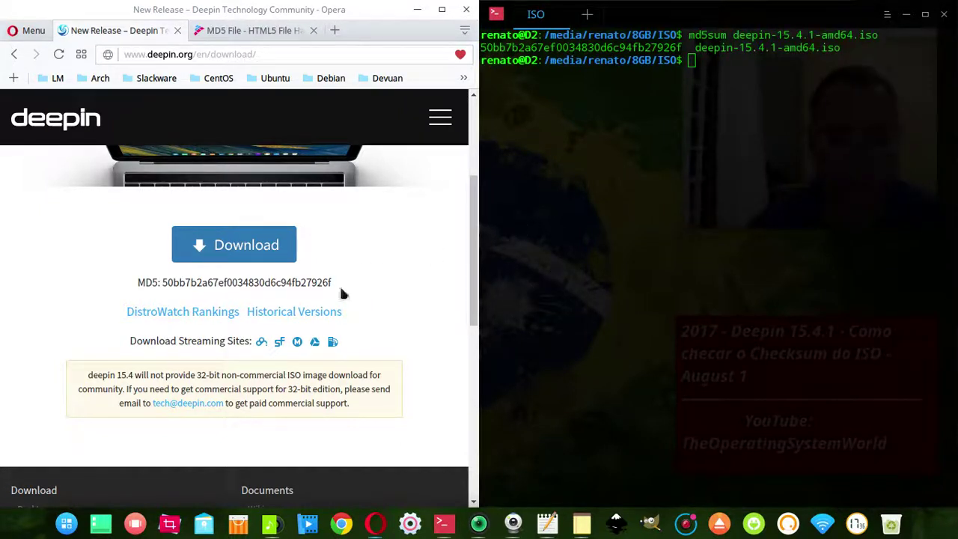
right_click(172, 523)
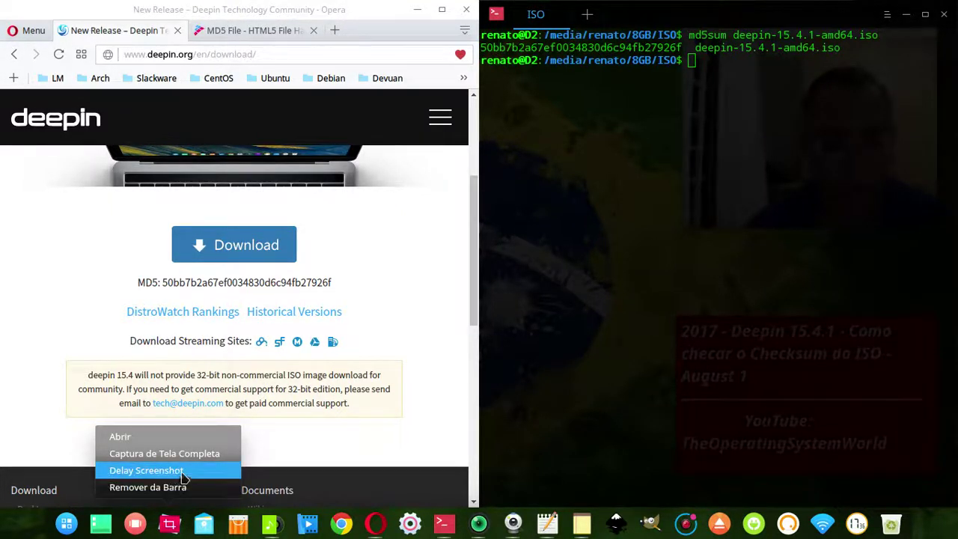
click(504, 318)
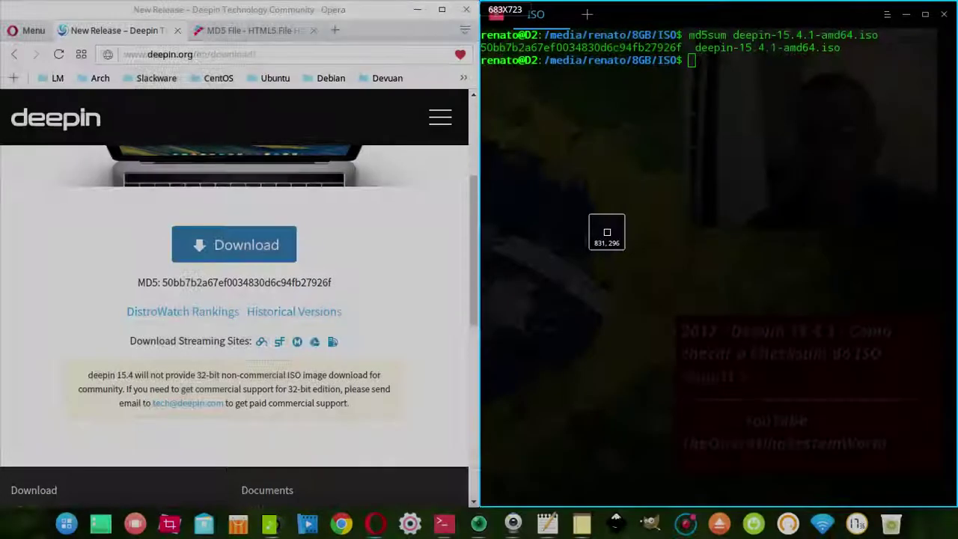
key(Escape)
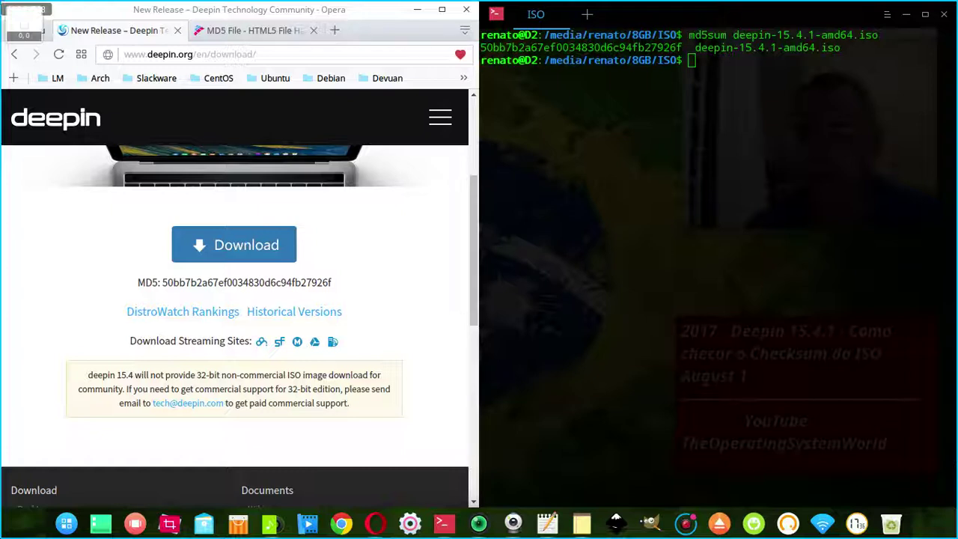
click(2, 1)
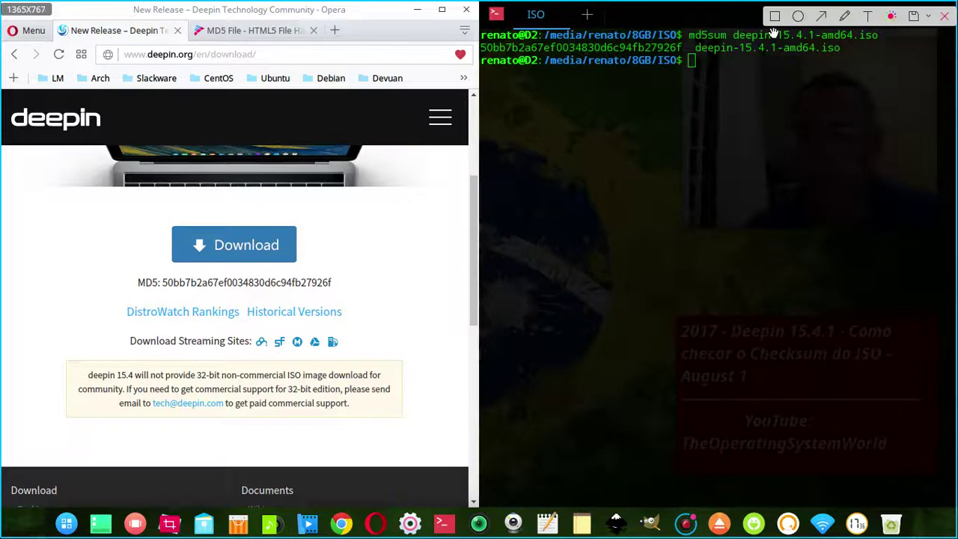
Step: Box the download page's MD5 and the terminal hash in red, and draw a red arrow from the terminal hash to the page's MD5
click(775, 21)
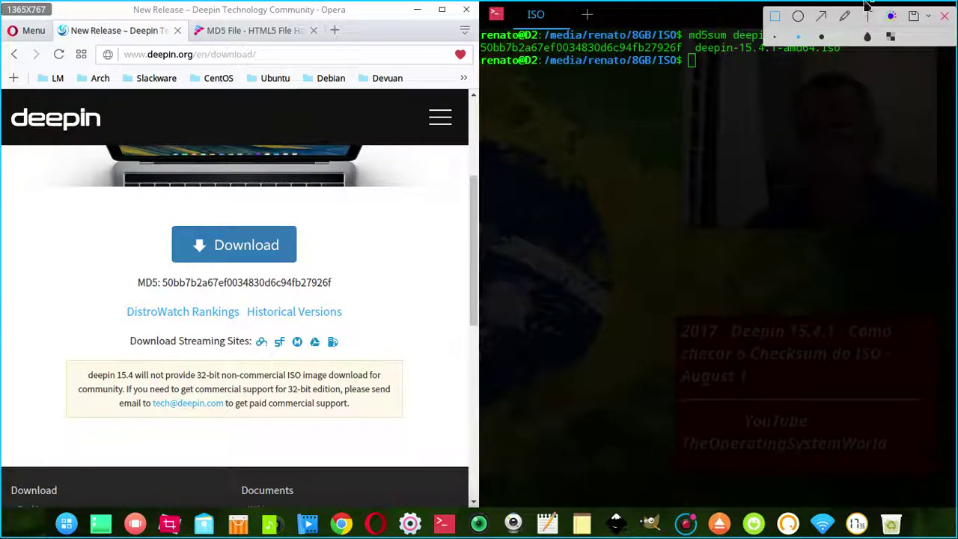
click(892, 18)
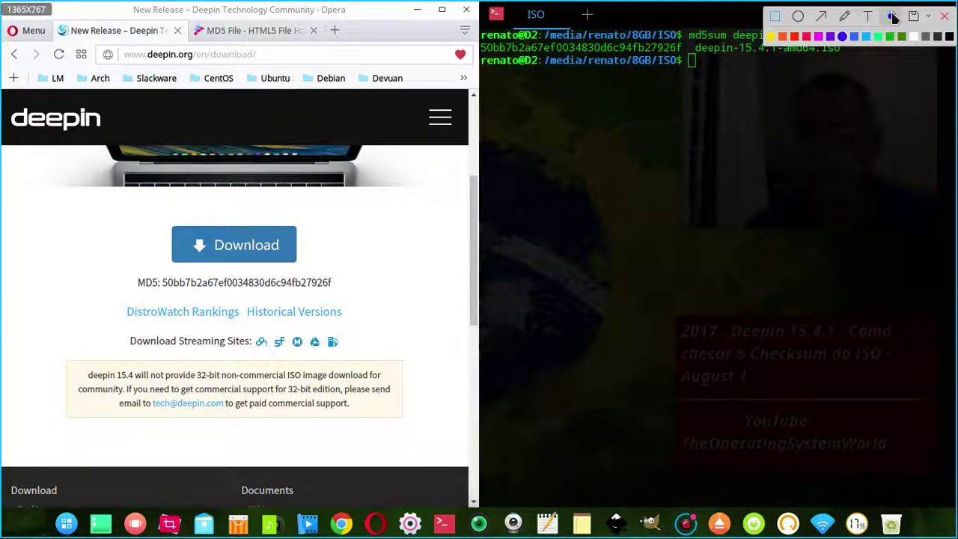
click(806, 37)
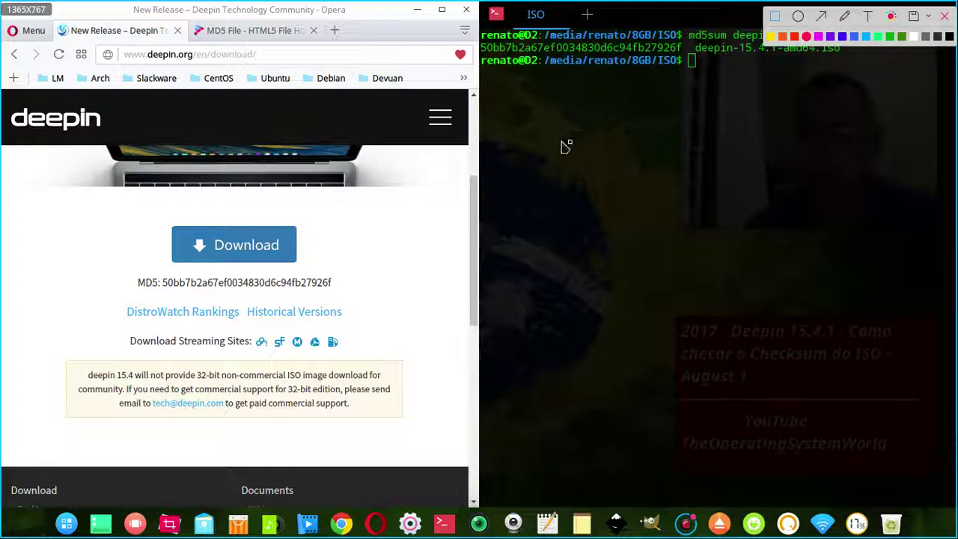
click(777, 17)
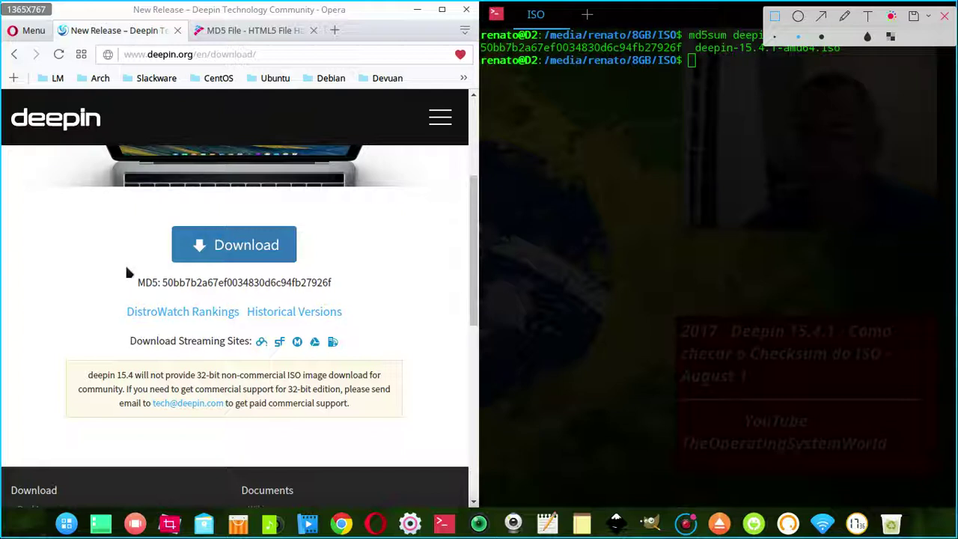
mouse_move(126, 268)
mouse_down()
mouse_move(223, 301)
mouse_move(373, 298)
mouse_up()
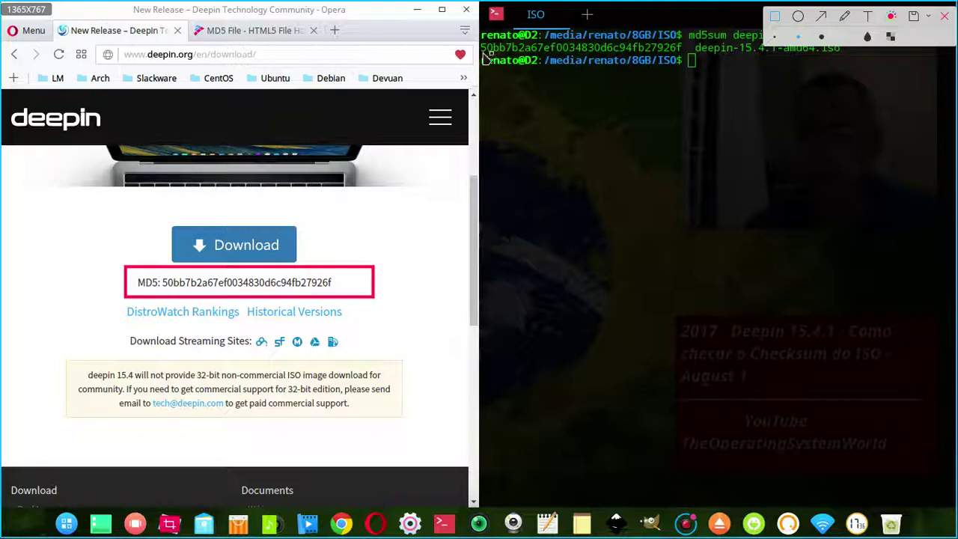
mouse_move(472, 41)
mouse_down()
mouse_move(491, 54)
mouse_move(693, 61)
mouse_up()
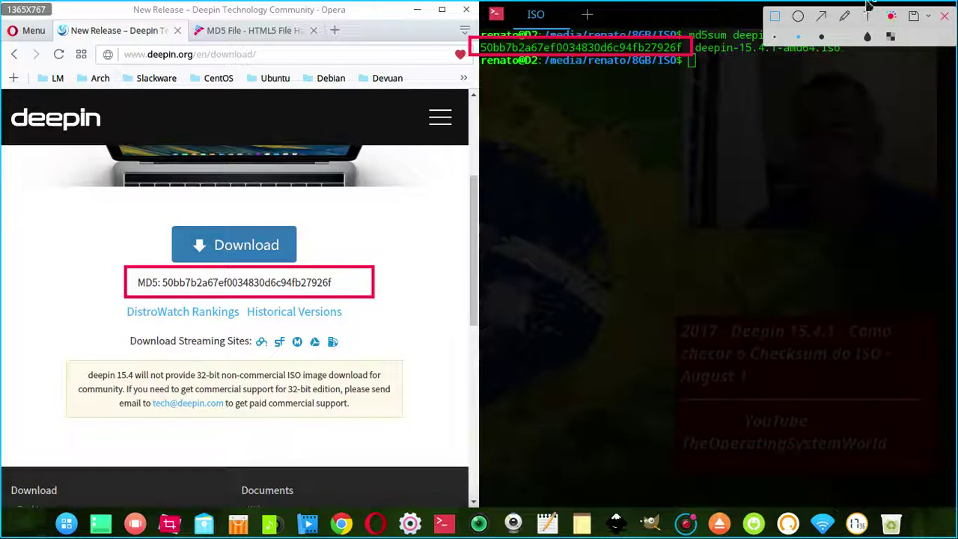
click(821, 16)
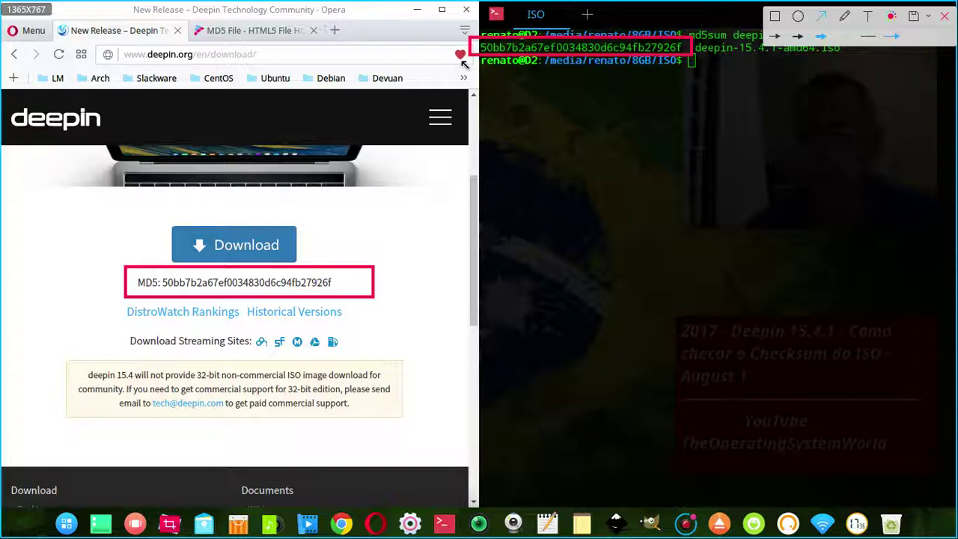
mouse_move(464, 64)
mouse_down()
mouse_move(345, 241)
mouse_move(326, 248)
mouse_move(335, 246)
mouse_up()
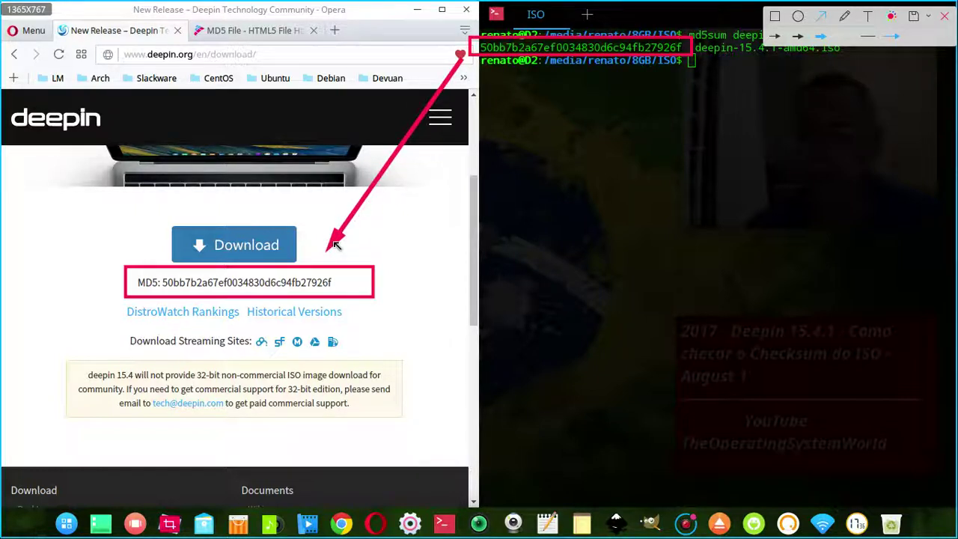
Step: Save the annotated download-page comparison as 24.png in the "2017 - Deepin 15.4.1 - Como checar o Checksum do ISO - August 1" folder
click(914, 15)
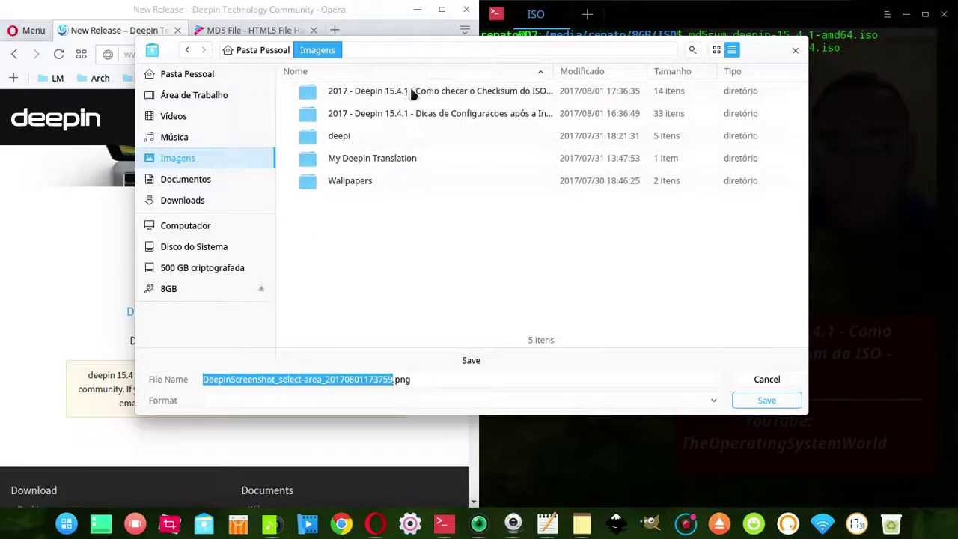
double_click(411, 93)
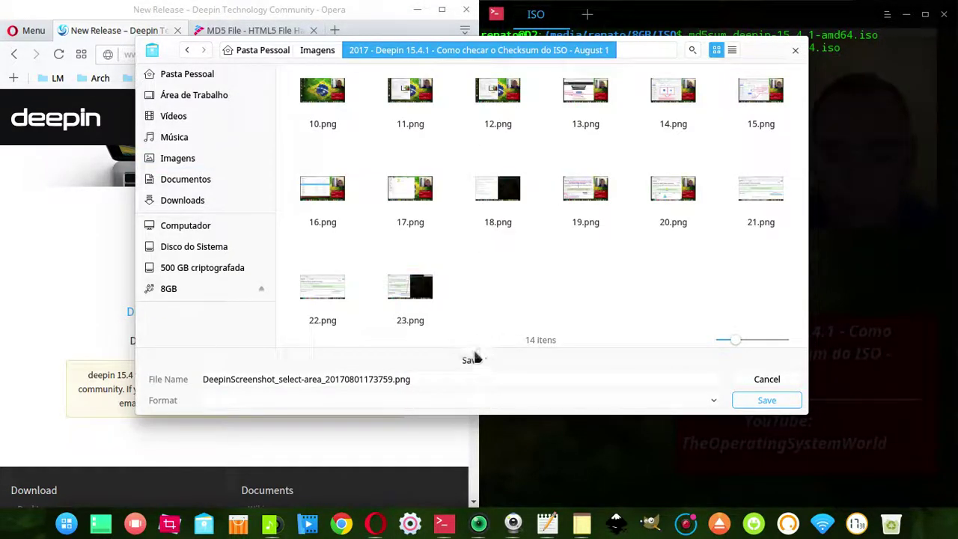
click(386, 382)
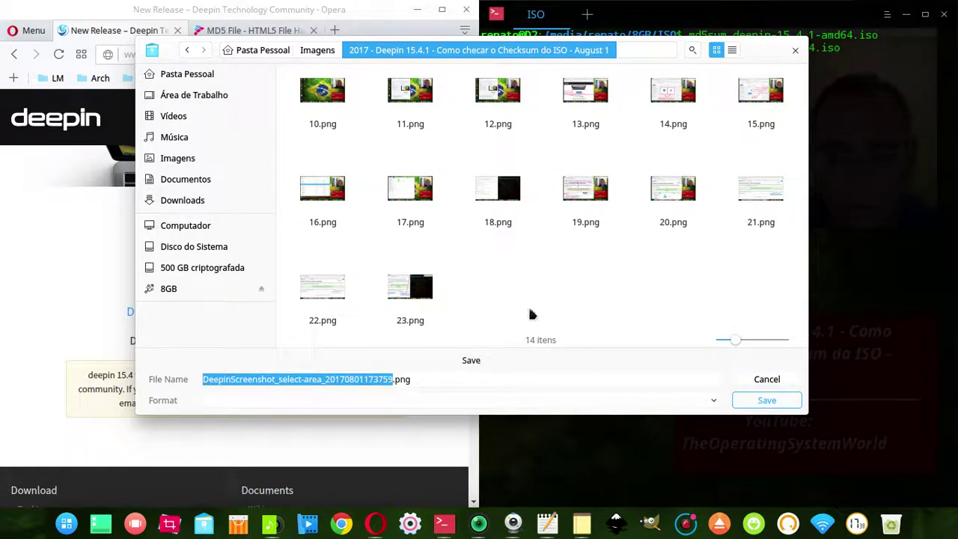
text(24)
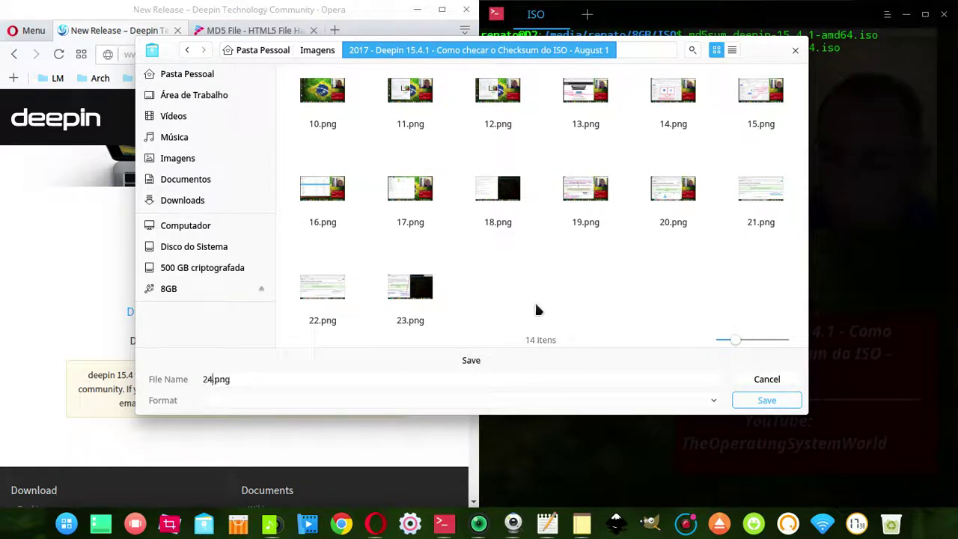
click(760, 398)
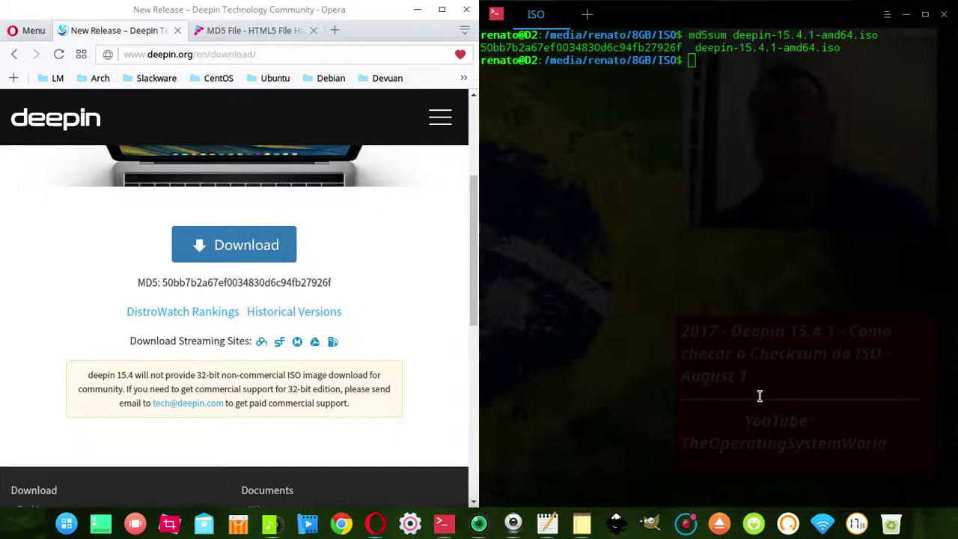
Step: Minimize the Opera browser and move the terminal window into the desktop's upper-left corner, clear of the webcam and title note
click(418, 10)
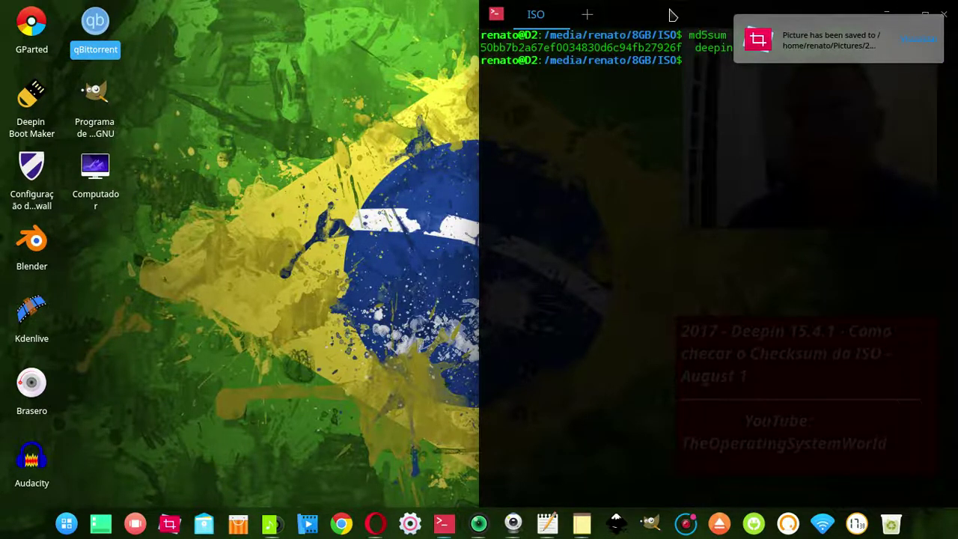
drag(671, 15, 304, 110)
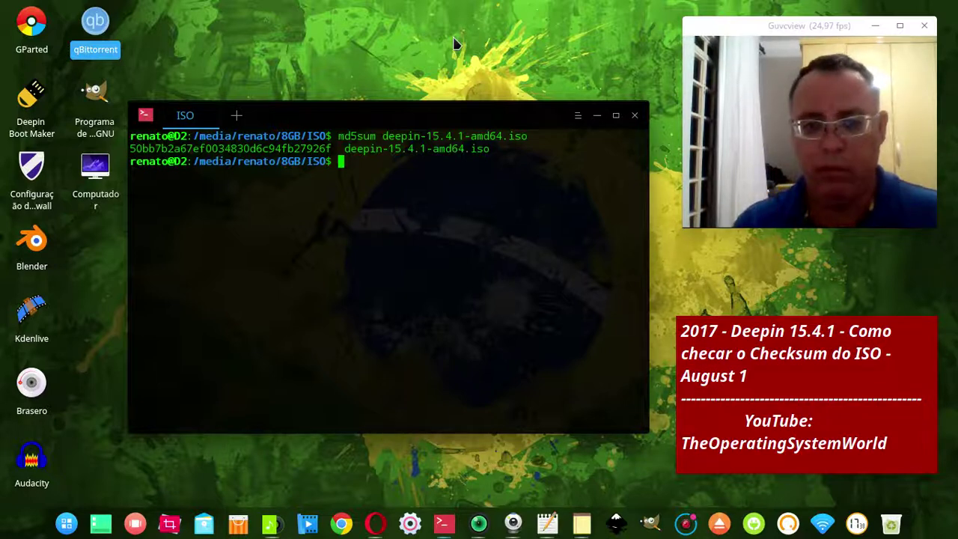
drag(433, 114, 310, 7)
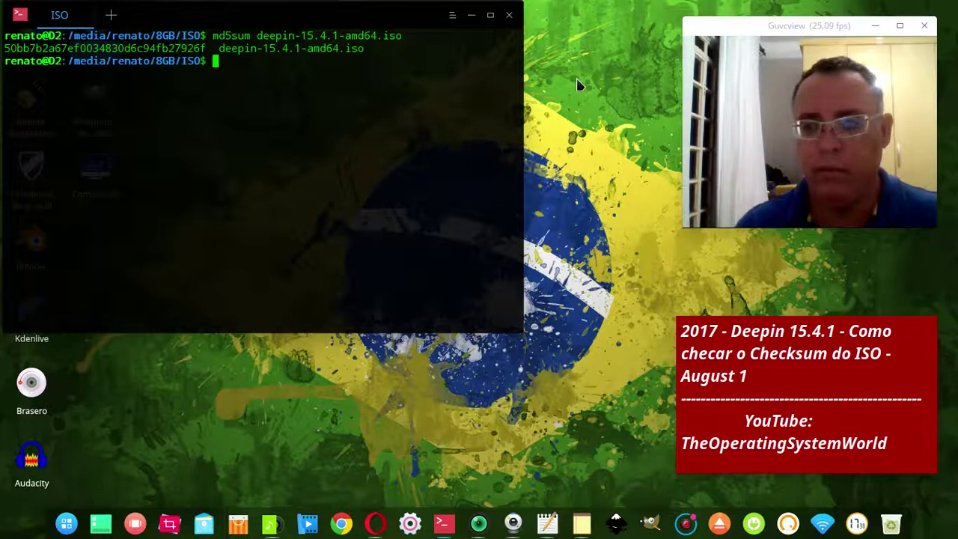
Step: Capture the full screen with the md5sum terminal and save it as 25.png in the Deepin 15.4.1 checksum folder
key(Print)
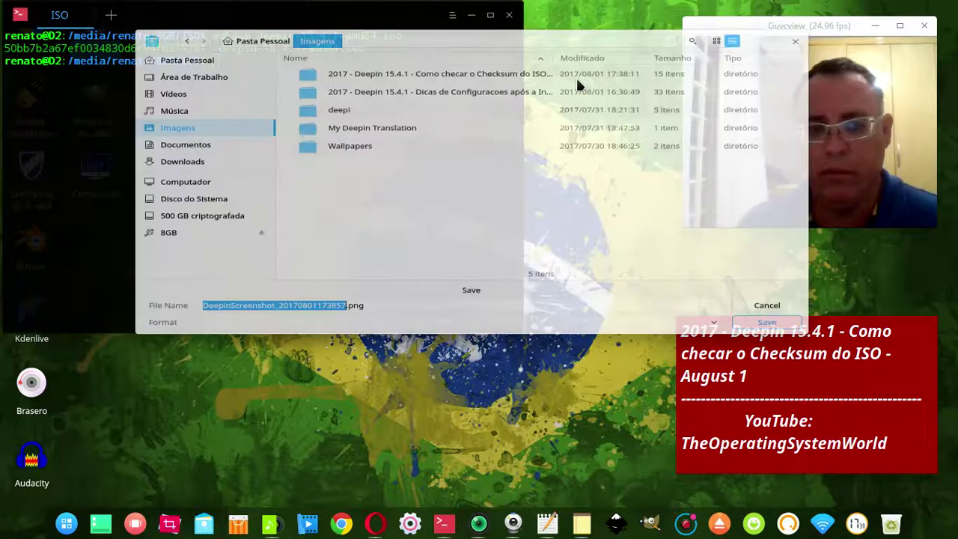
double_click(432, 90)
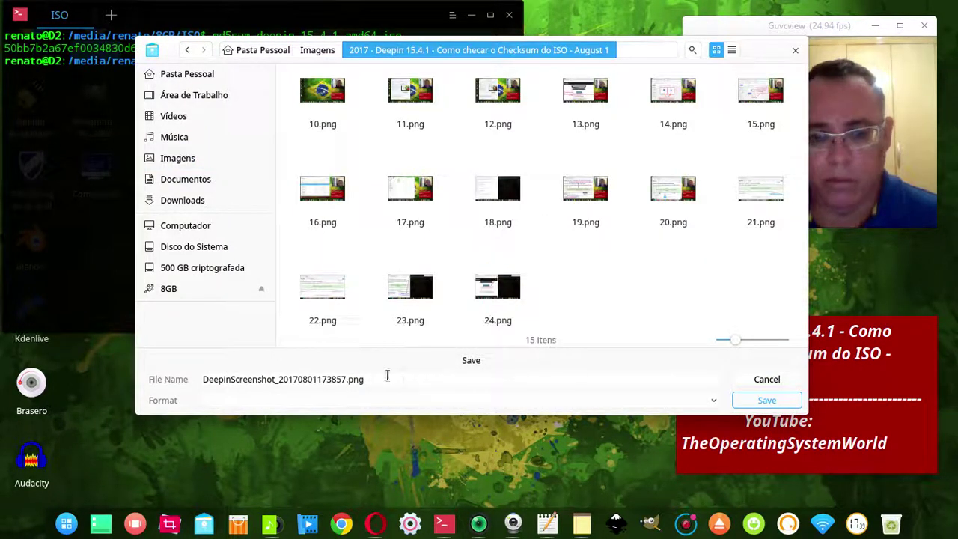
key(Tab)
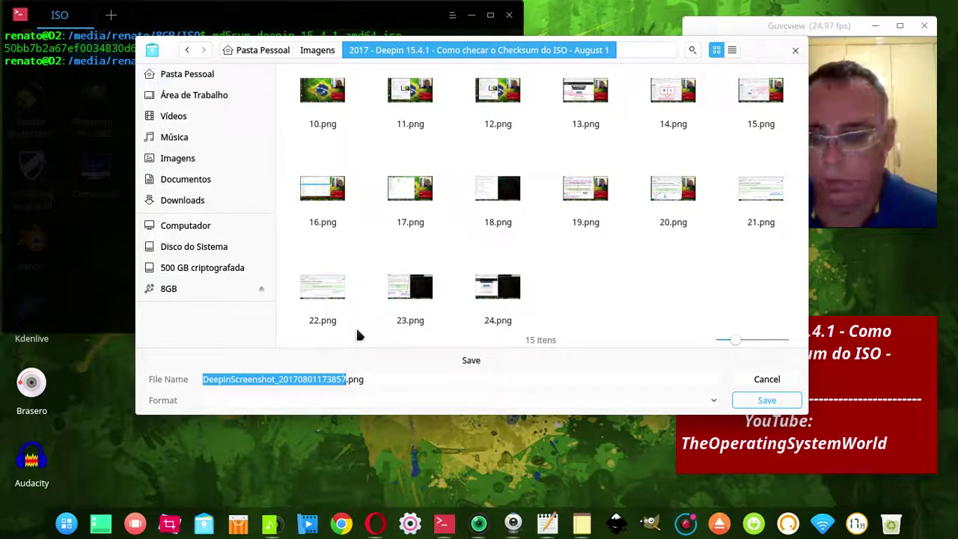
text(25)
key(Return)
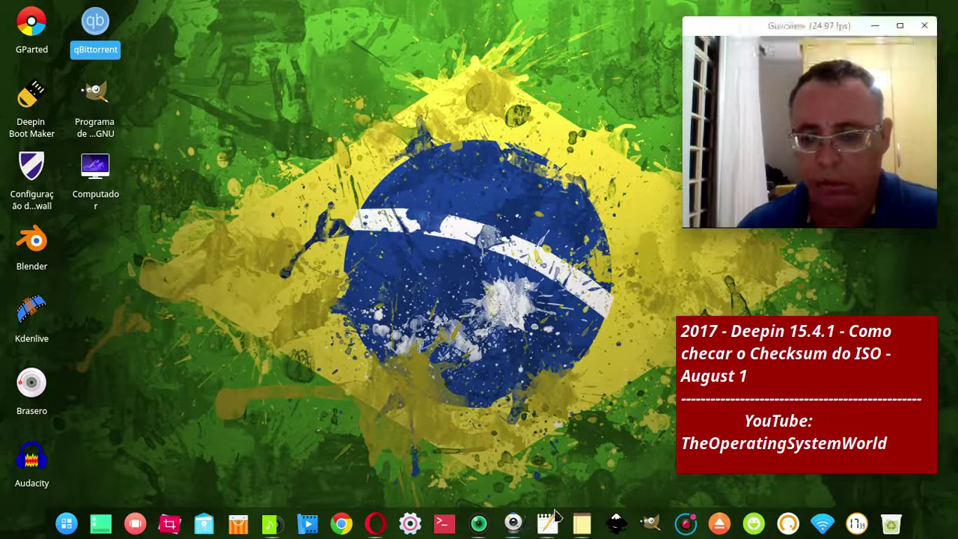
Step: Bring up SimpleScreenRecorder, position its window beside the webcam view, and save a full-screen screenshot as 26.png in the checksum folder
click(479, 524)
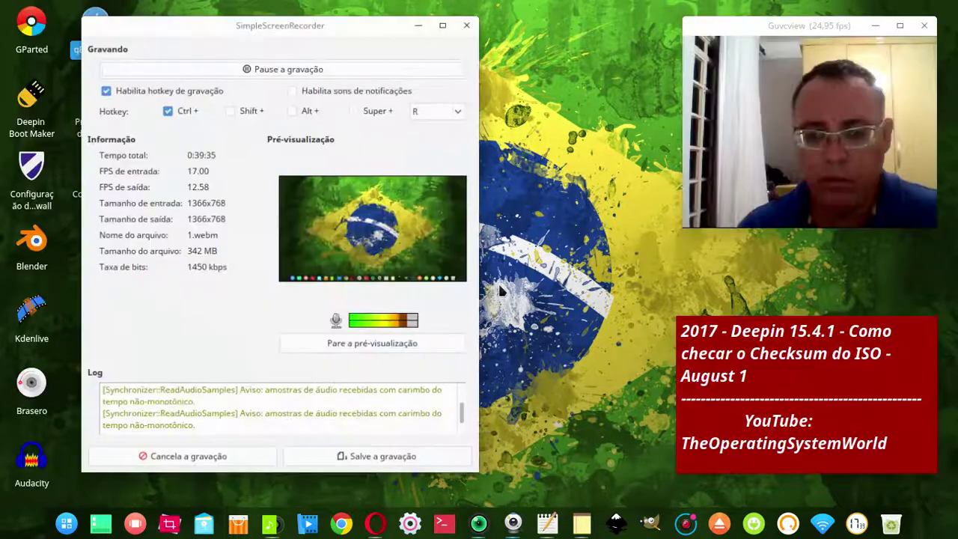
drag(196, 17, 291, 36)
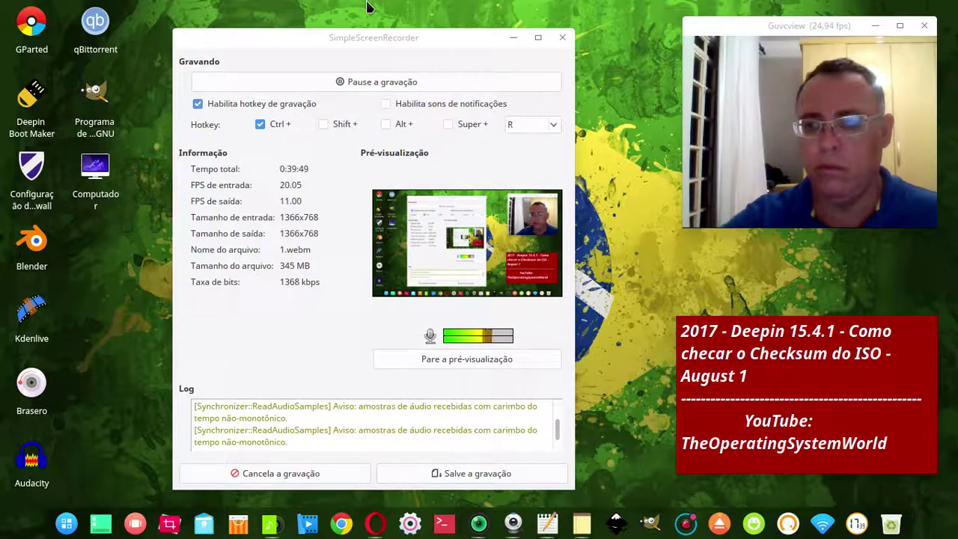
key(Print)
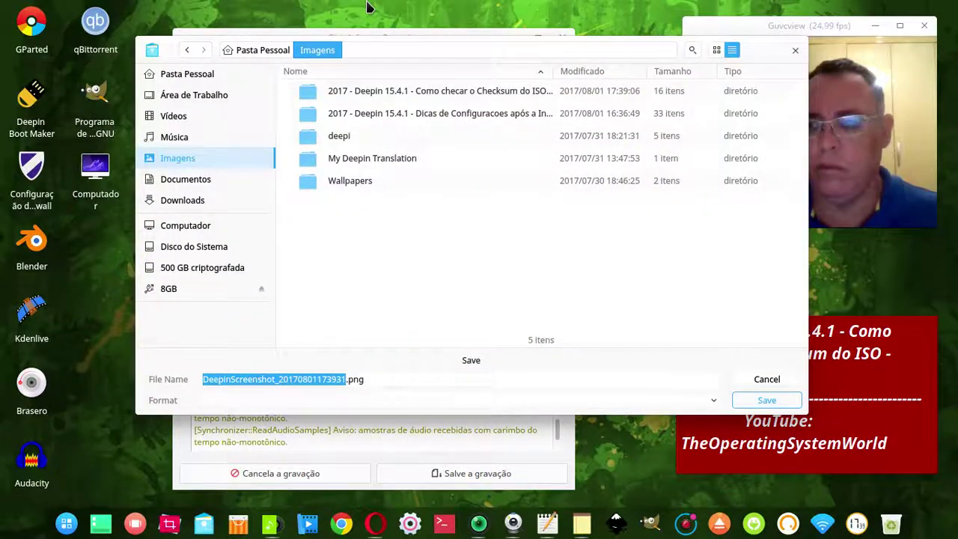
double_click(385, 91)
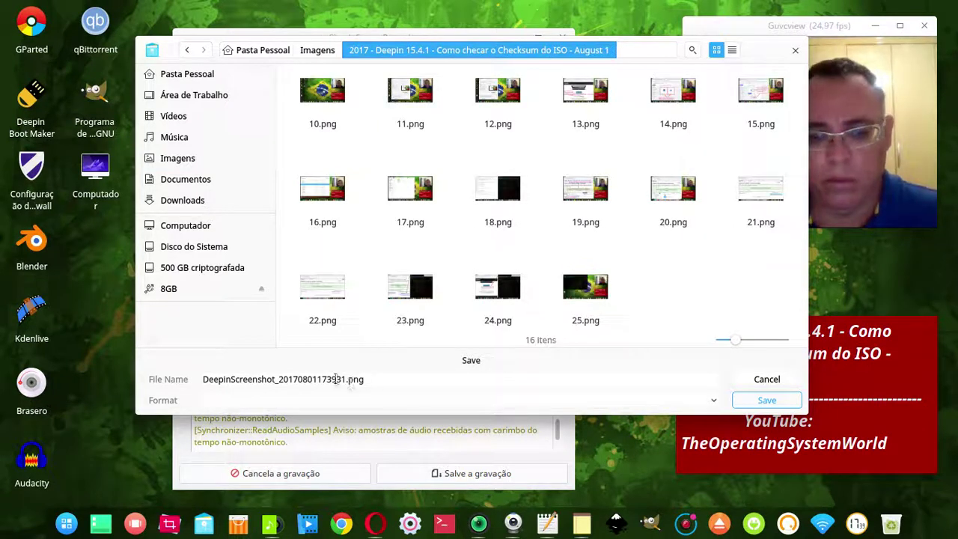
click(335, 379)
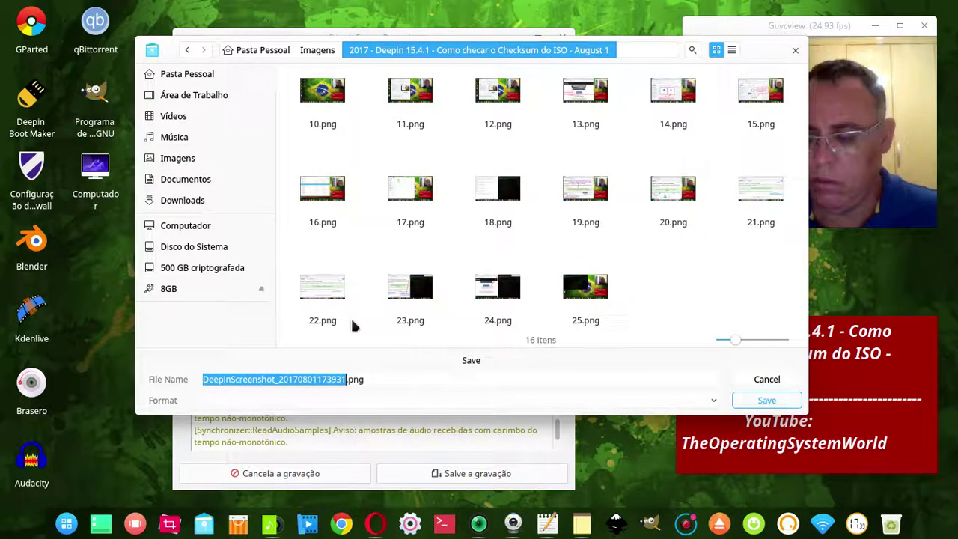
text(26)
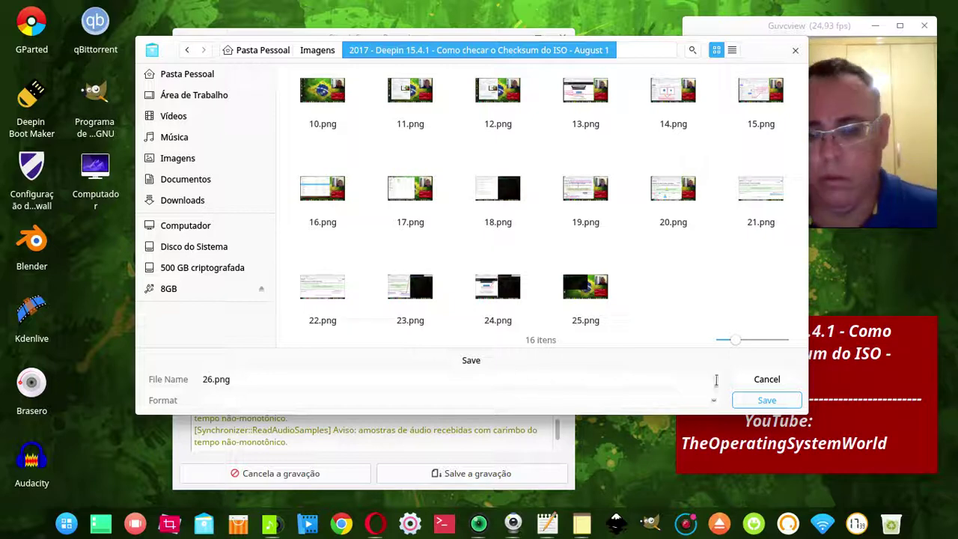
click(768, 398)
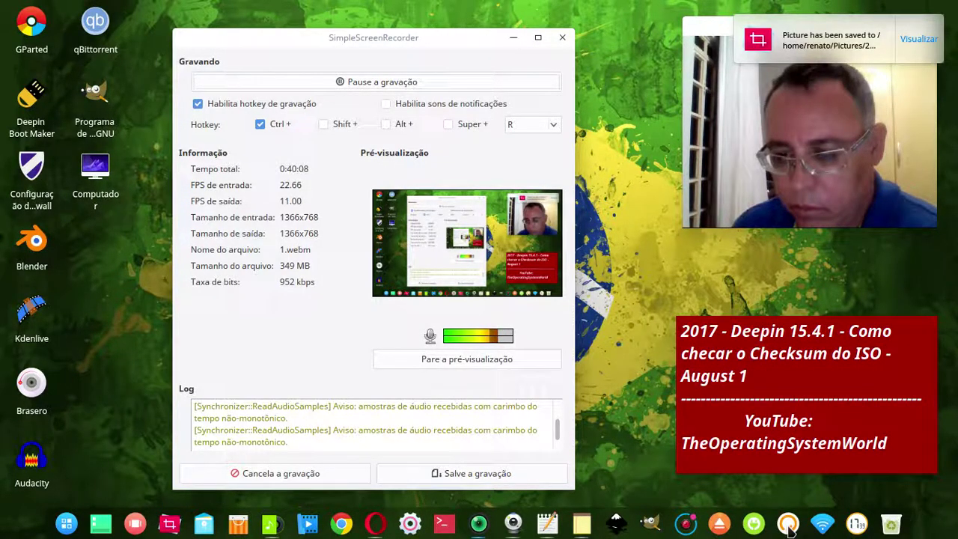
click(789, 524)
drag(799, 485, 769, 483)
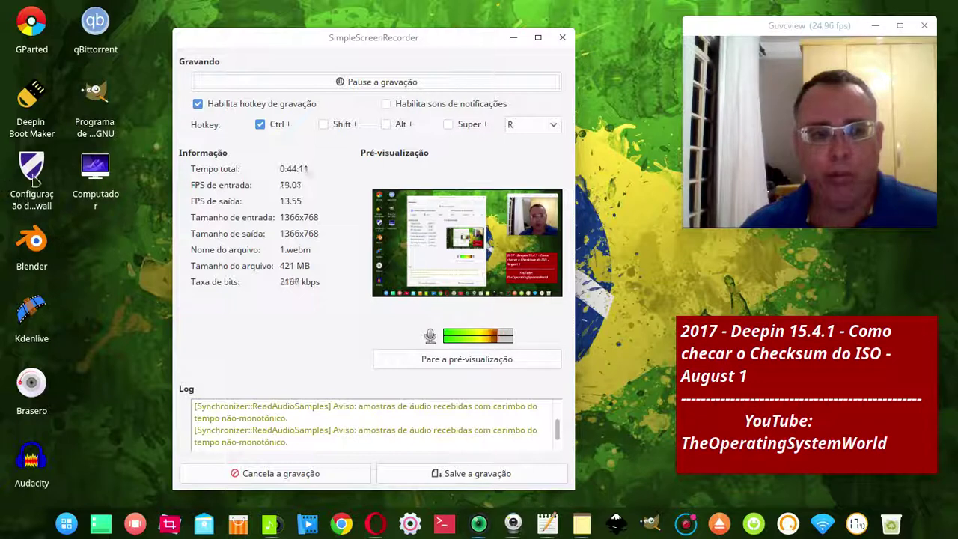
click(89, 106)
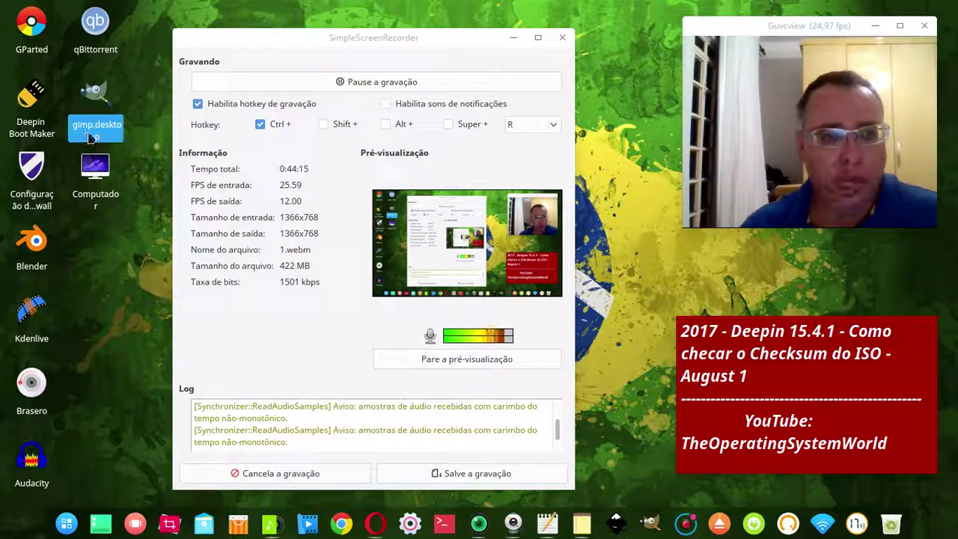
click(34, 183)
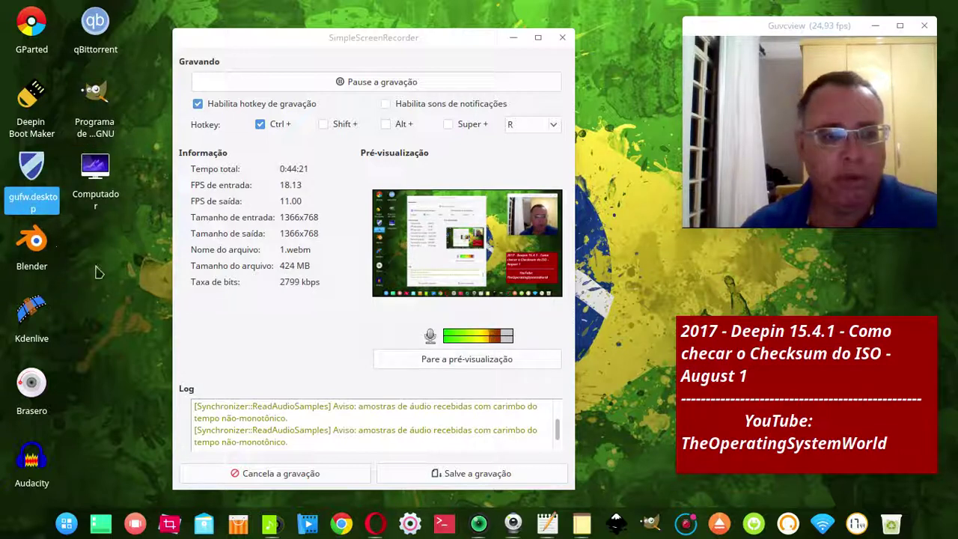
click(78, 238)
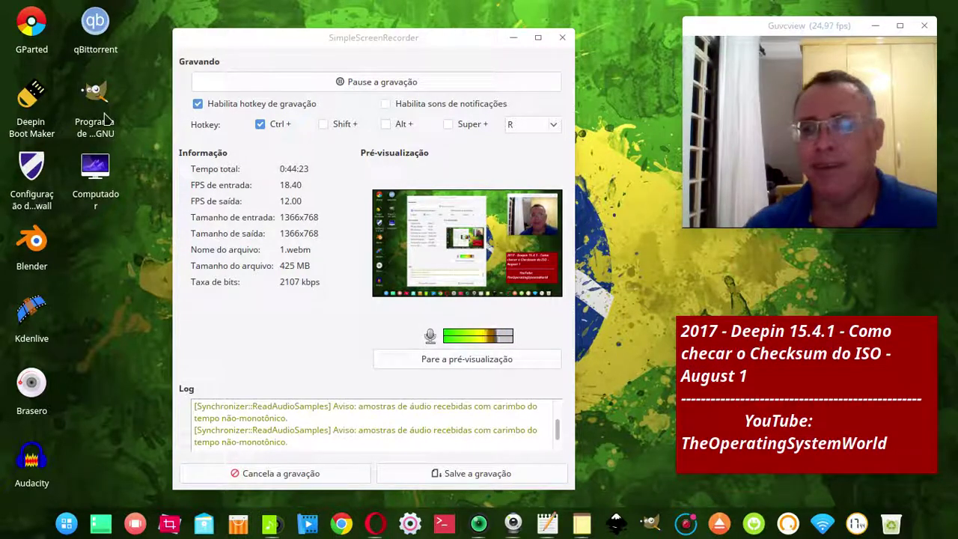